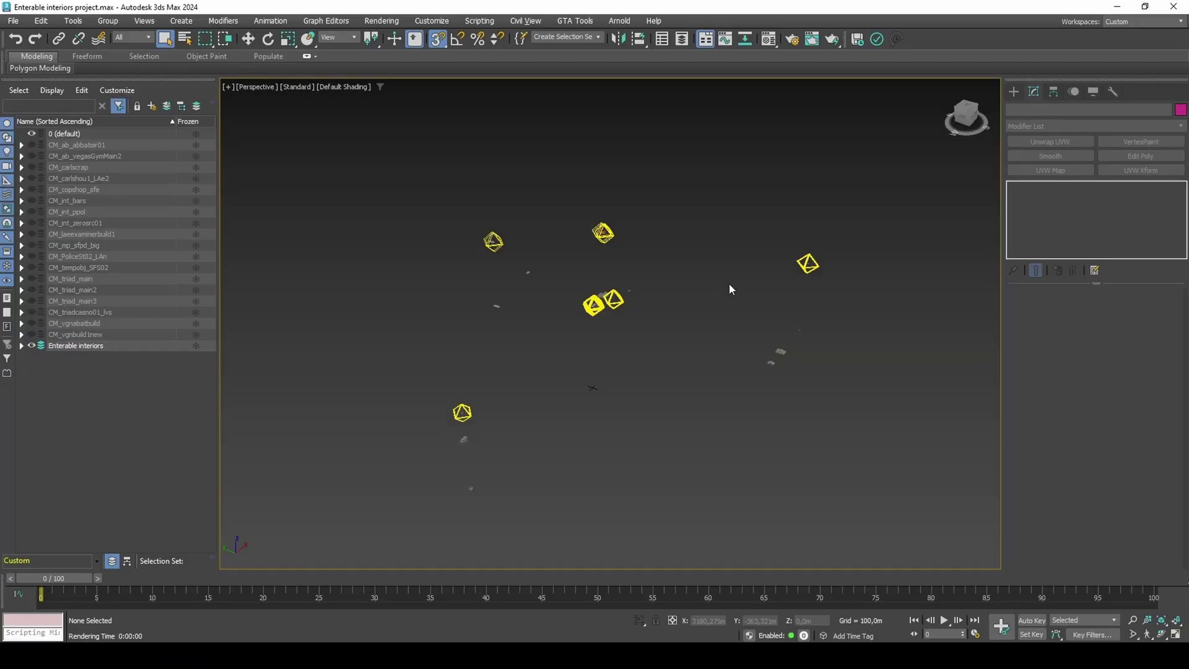
Step: Select the house interior and the small exterior house below it, and isolate both
{"action": "scroll", "coordinate": [812, 261], "scroll_direction": "up", "scroll_amount": 3}
{"action": "middle_click_drag", "start_coordinate": [827, 247], "coordinate": [817, 240]}
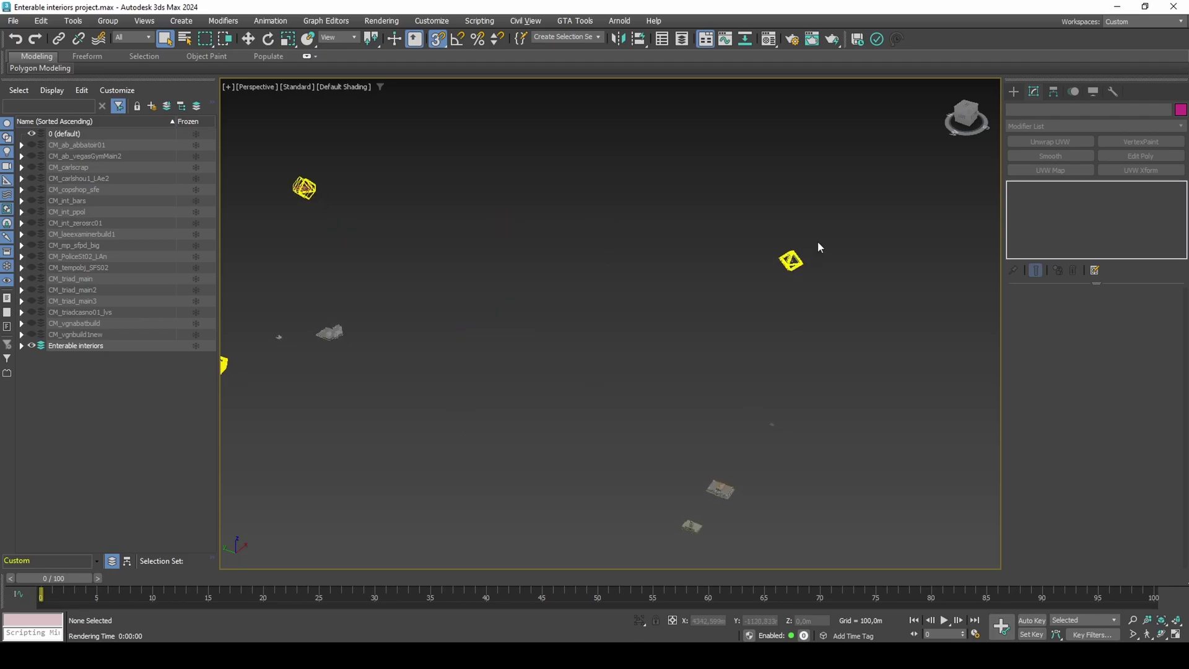
{"action": "left_click_drag", "start_coordinate": [746, 404], "coordinate": [740, 437]}
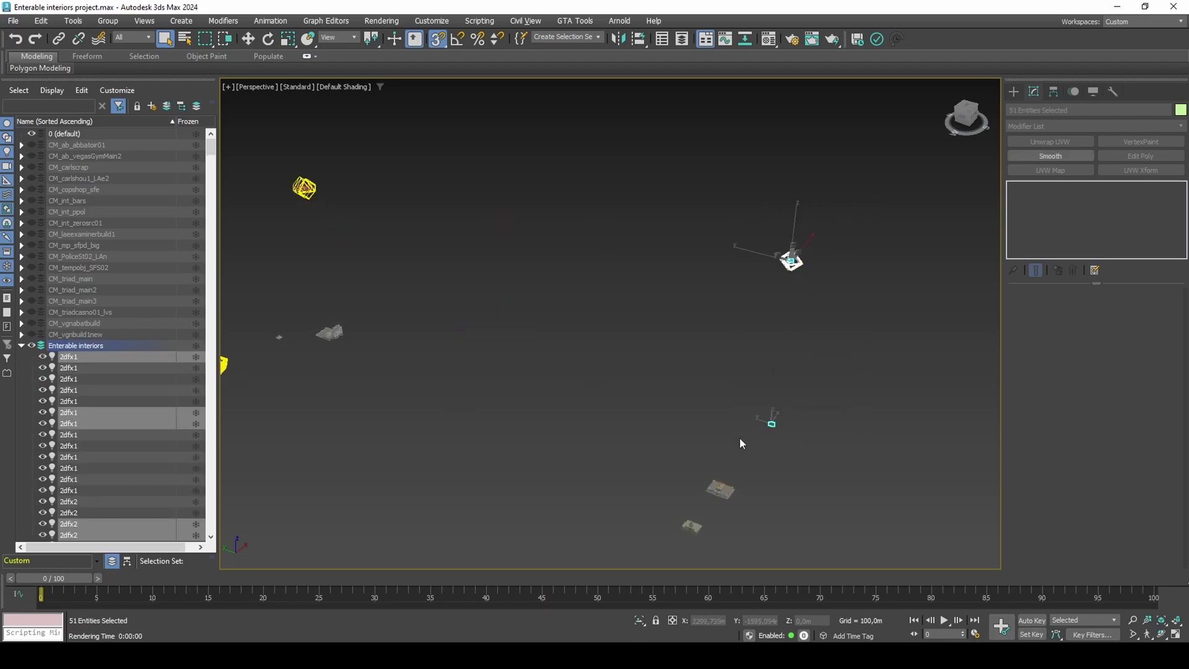
{"action": "key", "text": "alt+q"}
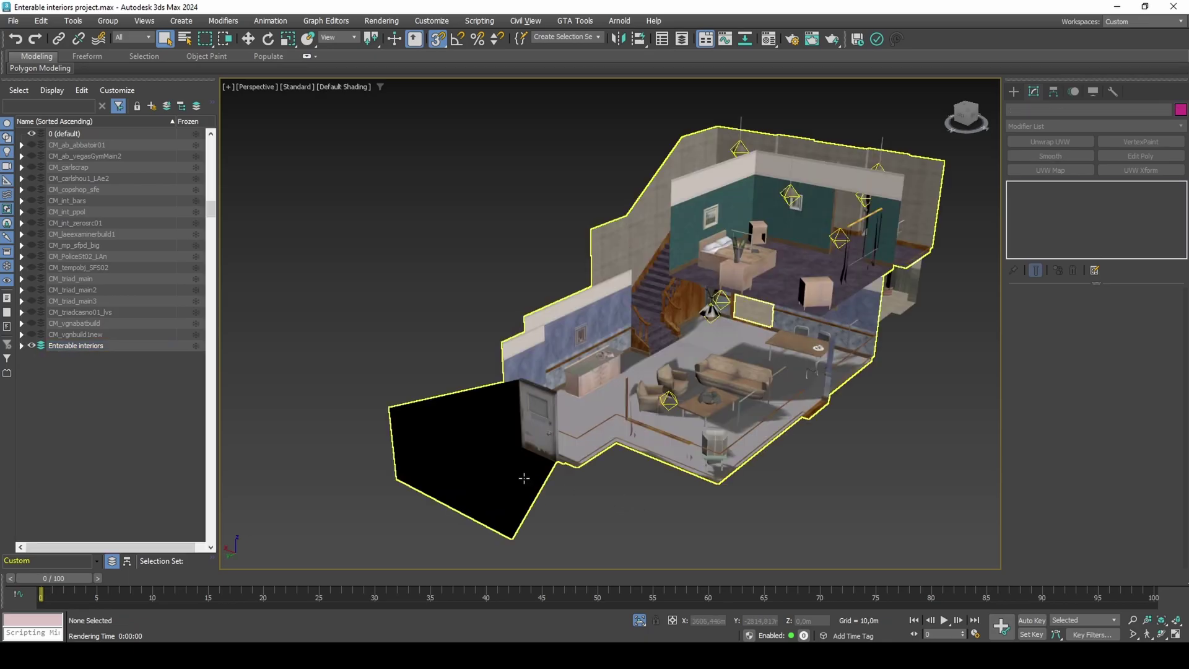
Step: Add an Edit Poly modifier to carlscrap and delete the black polygons outside the entrance door, selected by material ID 9
{"action": "left_click", "coordinate": [524, 478]}
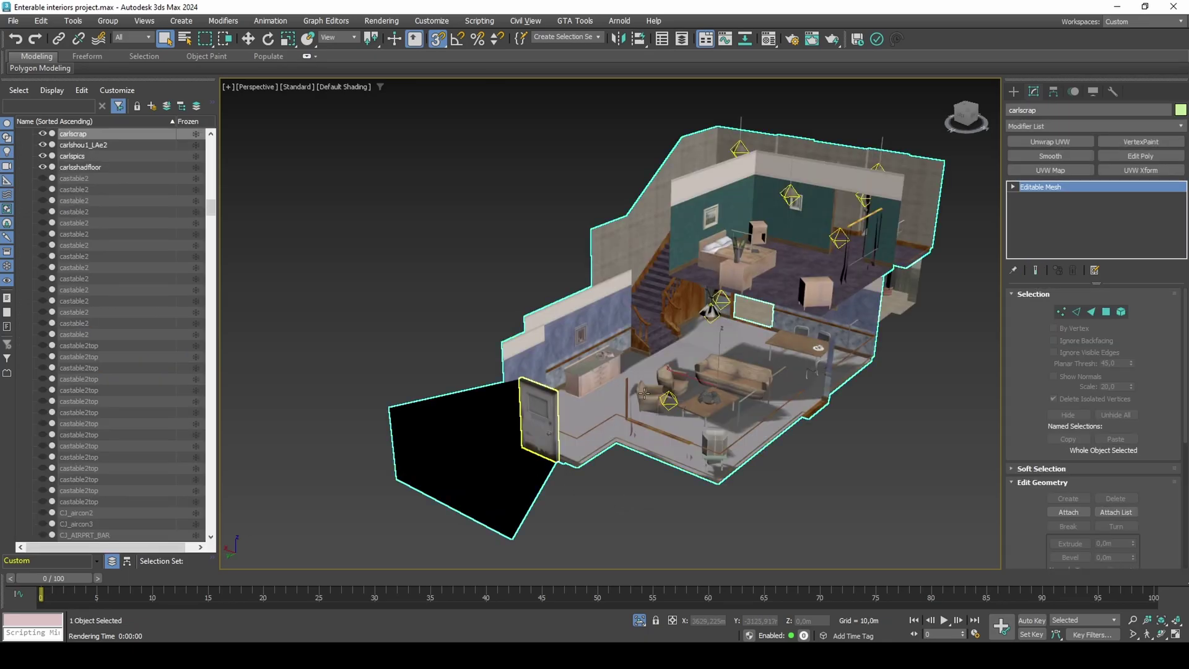
{"action": "left_click", "coordinate": [1106, 158]}
{"action": "left_click", "coordinate": [529, 482]}
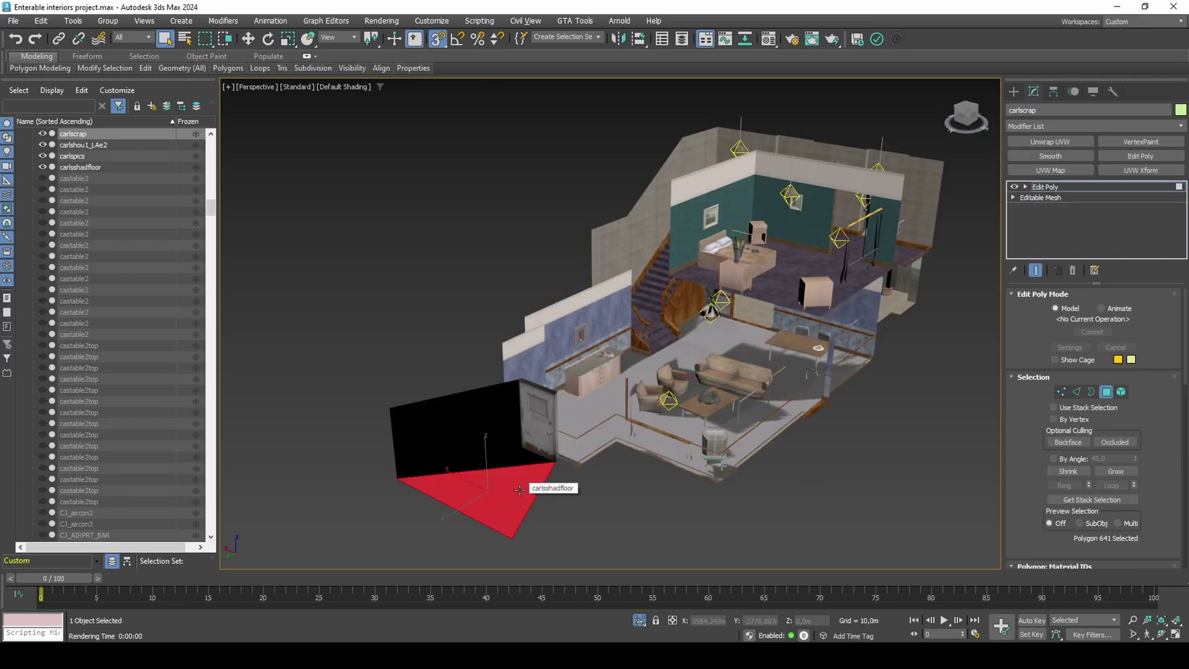
{"action": "scroll", "coordinate": [1062, 472], "scroll_direction": "down", "scroll_amount": 3}
{"action": "left_click", "coordinate": [1063, 468]}
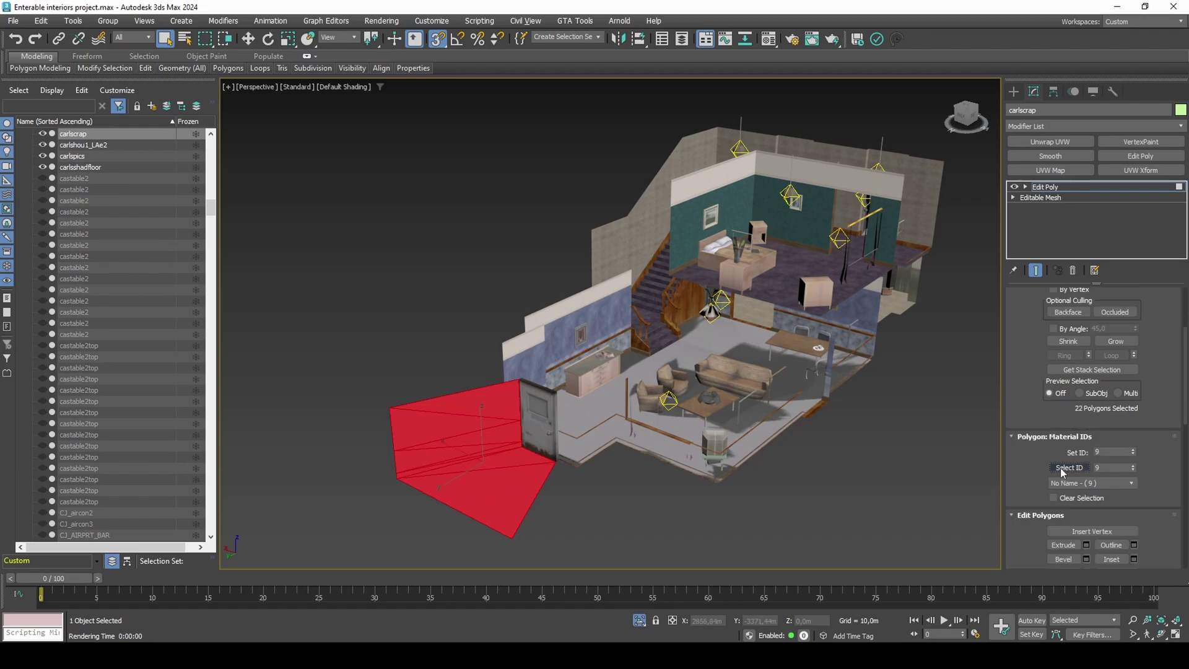
{"action": "key", "text": "Delete"}
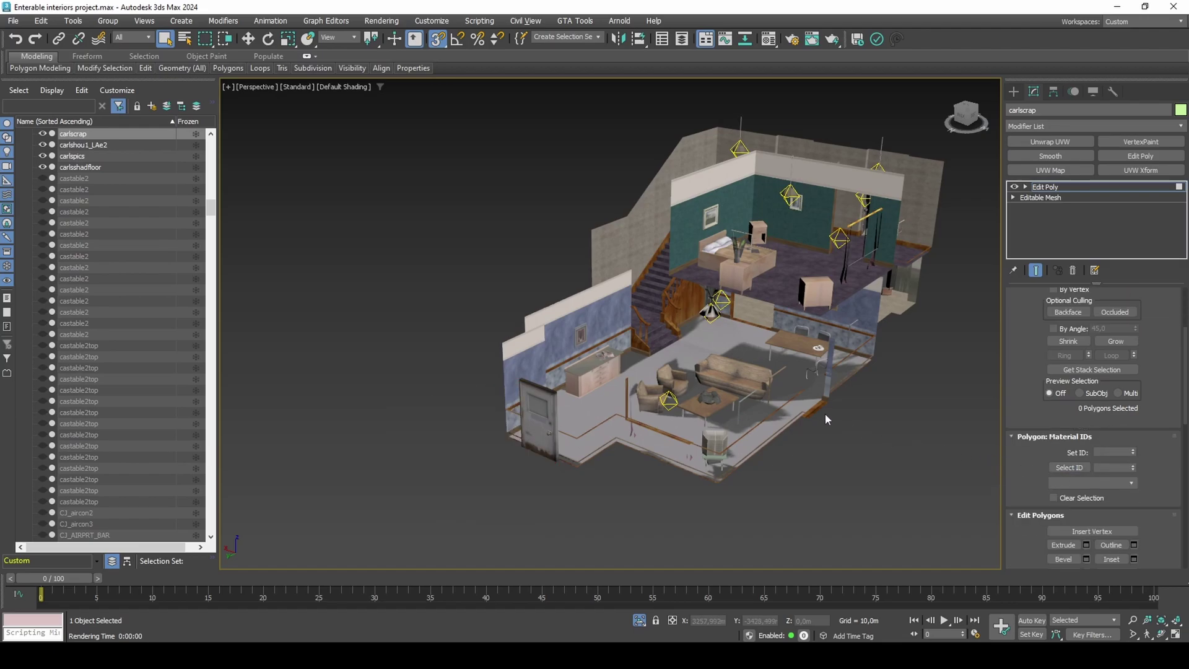
{"action": "key", "text": "4"}
Step: Select the whole interior with its furniture, door and lights, and check which snap types are enabled in the Grid and Snap Settings
{"action": "scroll", "coordinate": [611, 452], "scroll_direction": "down", "scroll_amount": 2}
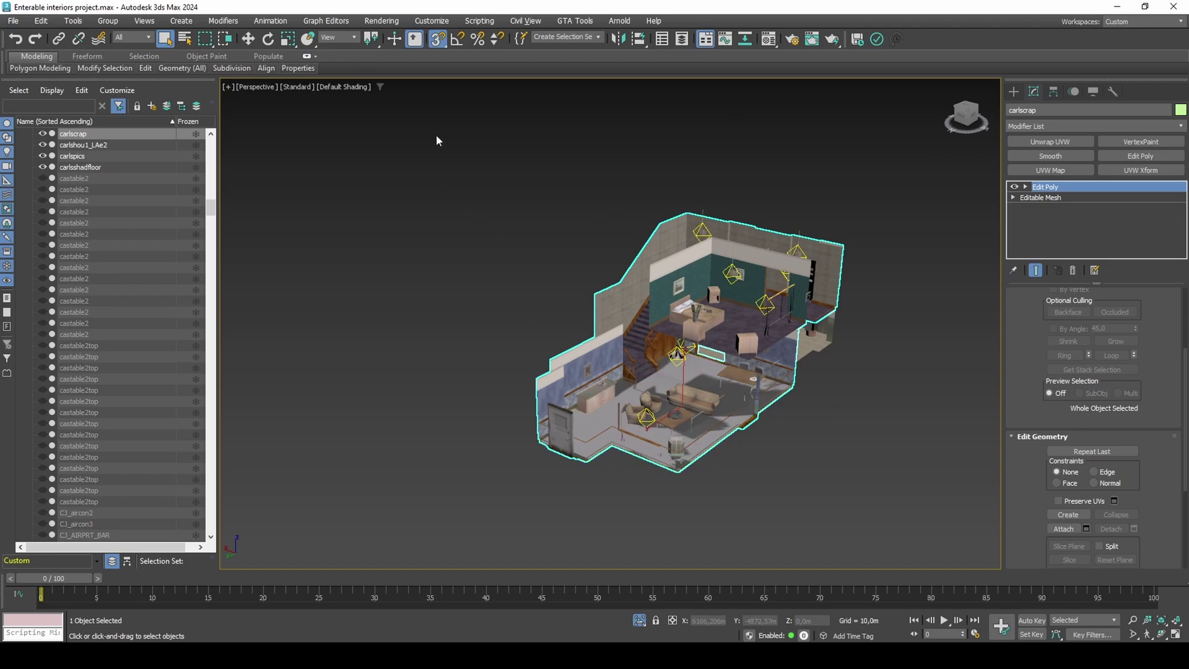
{"action": "left_click_drag", "start_coordinate": [826, 509], "coordinate": [875, 503]}
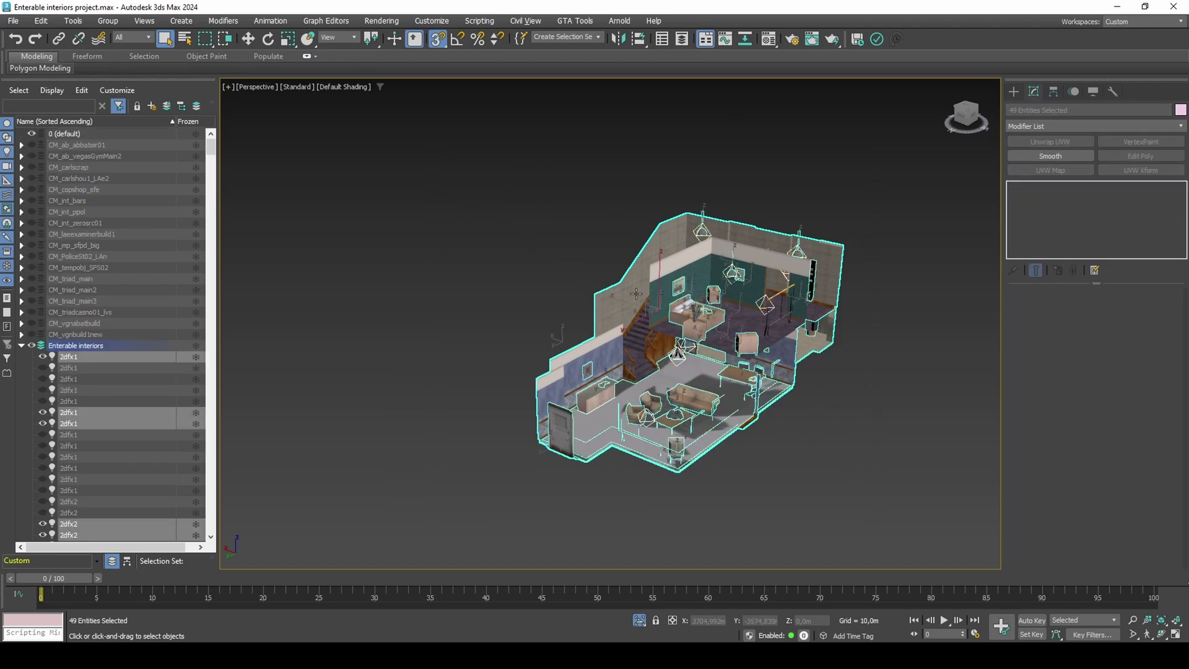
{"action": "right_click", "coordinate": [441, 43]}
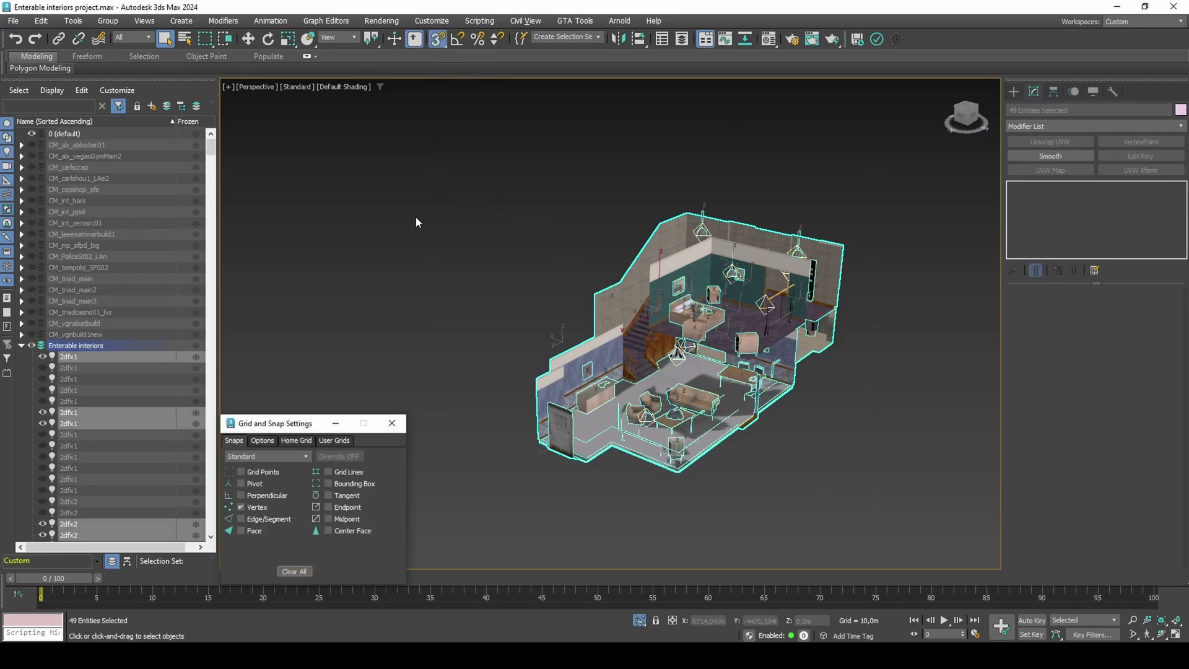
{"action": "left_click", "coordinate": [392, 425]}
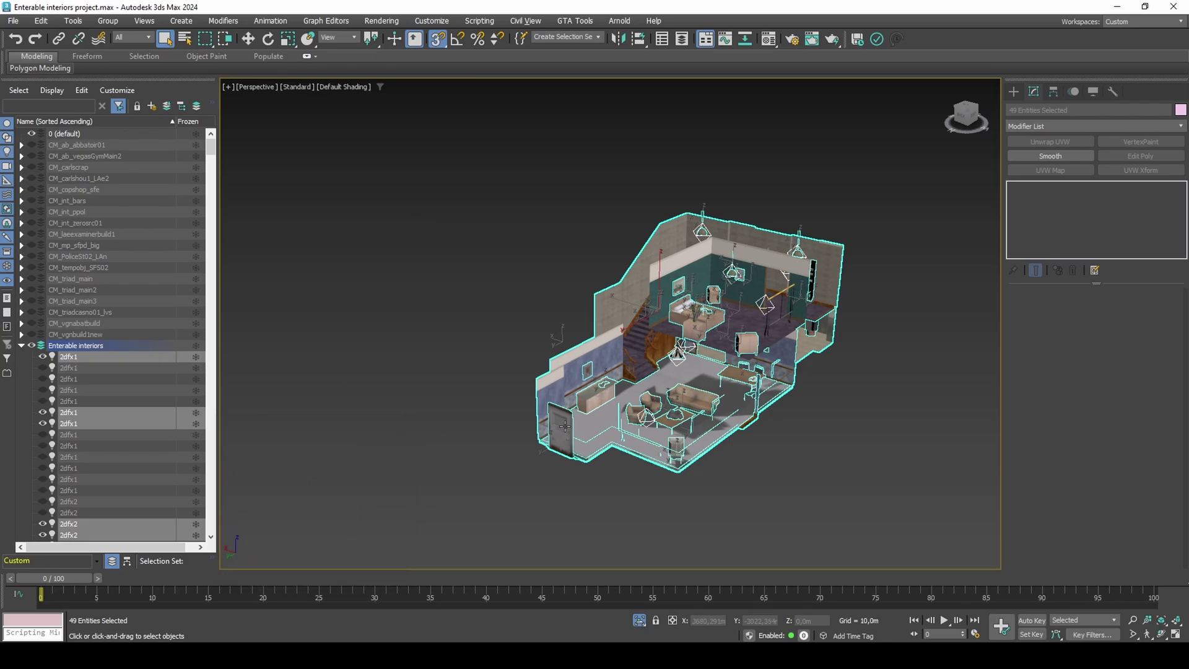
Step: Move the selected interior by its entrance door's lower corner vertex, snapping it onto the matching corner of the exterior house's doorway
{"action": "key", "text": "F4"}
{"action": "scroll", "coordinate": [561, 430], "scroll_direction": "up", "scroll_amount": 10}
{"action": "scroll", "coordinate": [493, 464], "scroll_direction": "up", "scroll_amount": 4}
{"action": "key", "text": "s"}
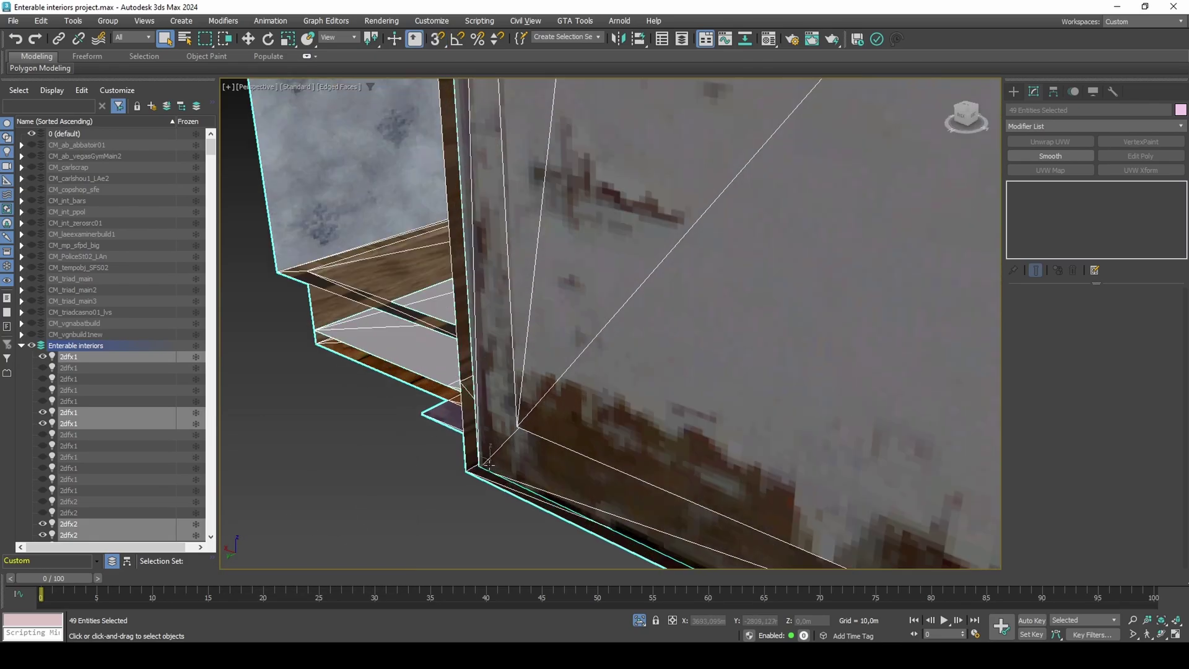
{"action": "key", "text": "w"}
{"action": "key", "text": "s"}
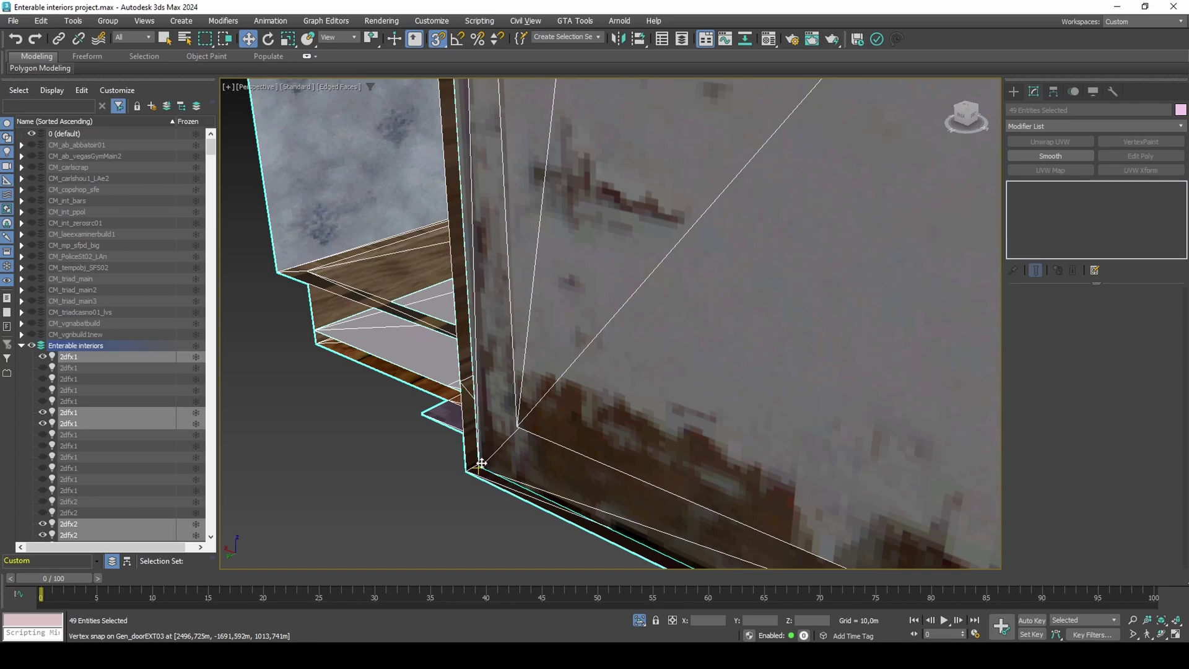
{"action": "scroll", "coordinate": [482, 464], "scroll_direction": "down", "scroll_amount": 15}
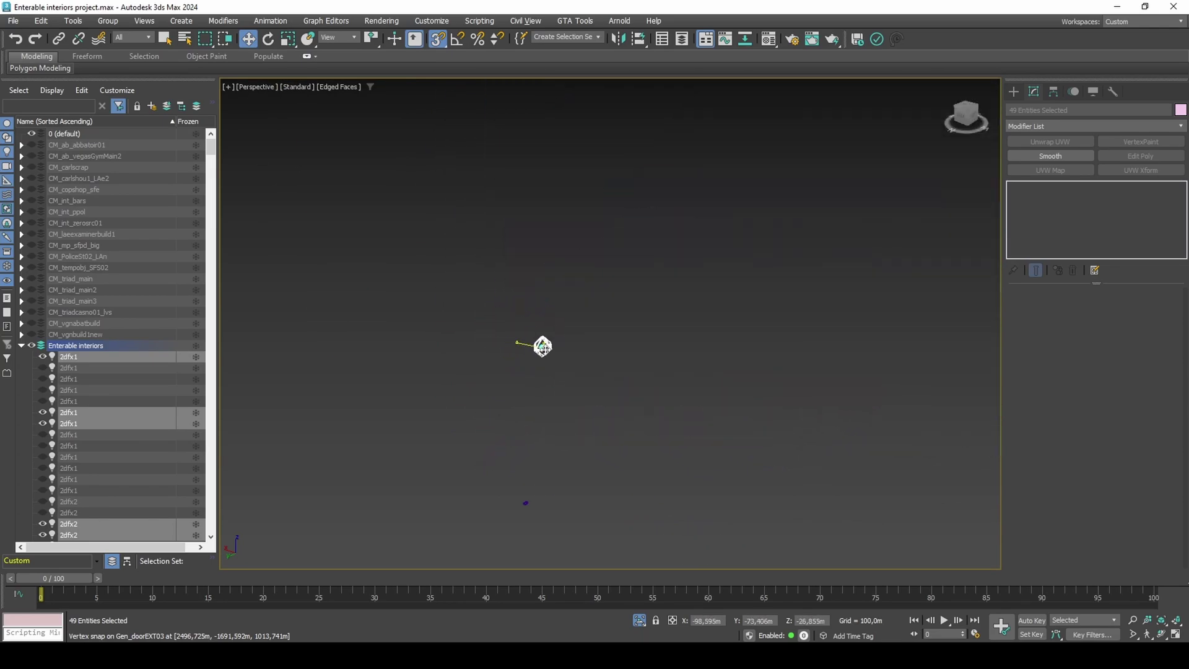
{"action": "left_click_drag", "start_coordinate": [544, 349], "coordinate": [535, 545]}
{"action": "scroll", "coordinate": [537, 495], "scroll_direction": "up", "scroll_amount": 12}
{"action": "scroll", "coordinate": [536, 548], "scroll_direction": "up", "scroll_amount": 10}
{"action": "middle_click_drag", "start_coordinate": [536, 545], "coordinate": [696, 417]}
{"action": "left_click_drag", "start_coordinate": [536, 545], "coordinate": [563, 472]}
{"action": "scroll", "coordinate": [648, 441], "scroll_direction": "up", "scroll_amount": 8}
{"action": "key", "text": "s"}
{"action": "left_click", "coordinate": [576, 459]}
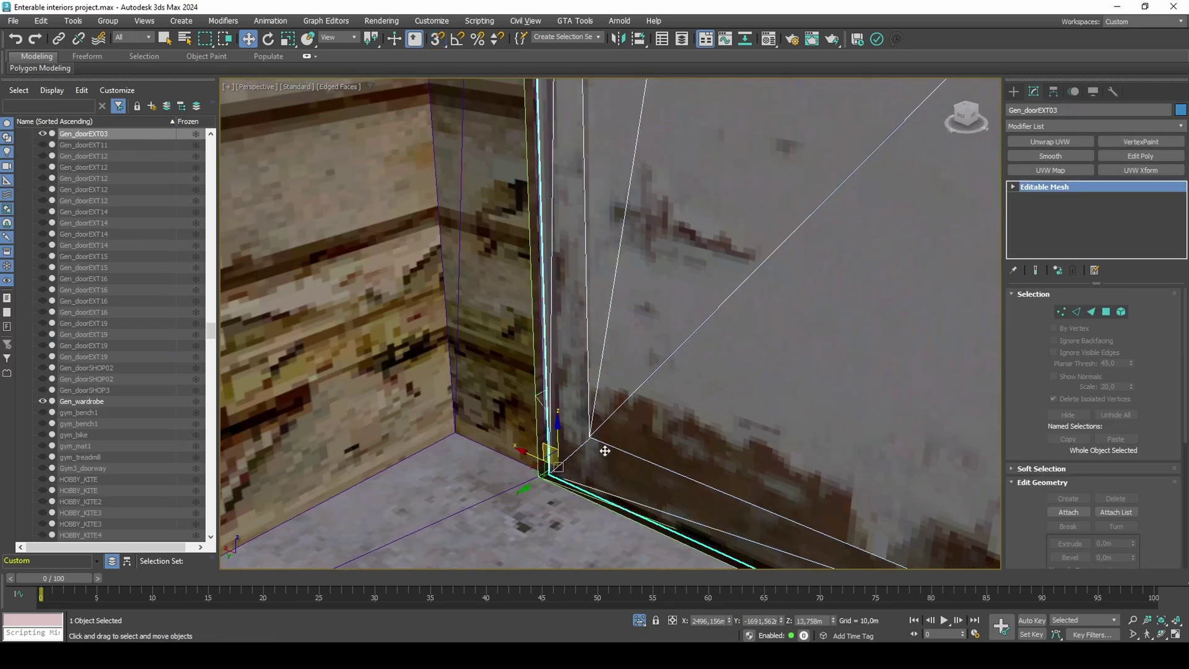
Step: Turn off Backface Cull in the object properties of the exterior house carlshou1_LAe2
{"action": "scroll", "coordinate": [605, 451], "scroll_direction": "down", "scroll_amount": 15}
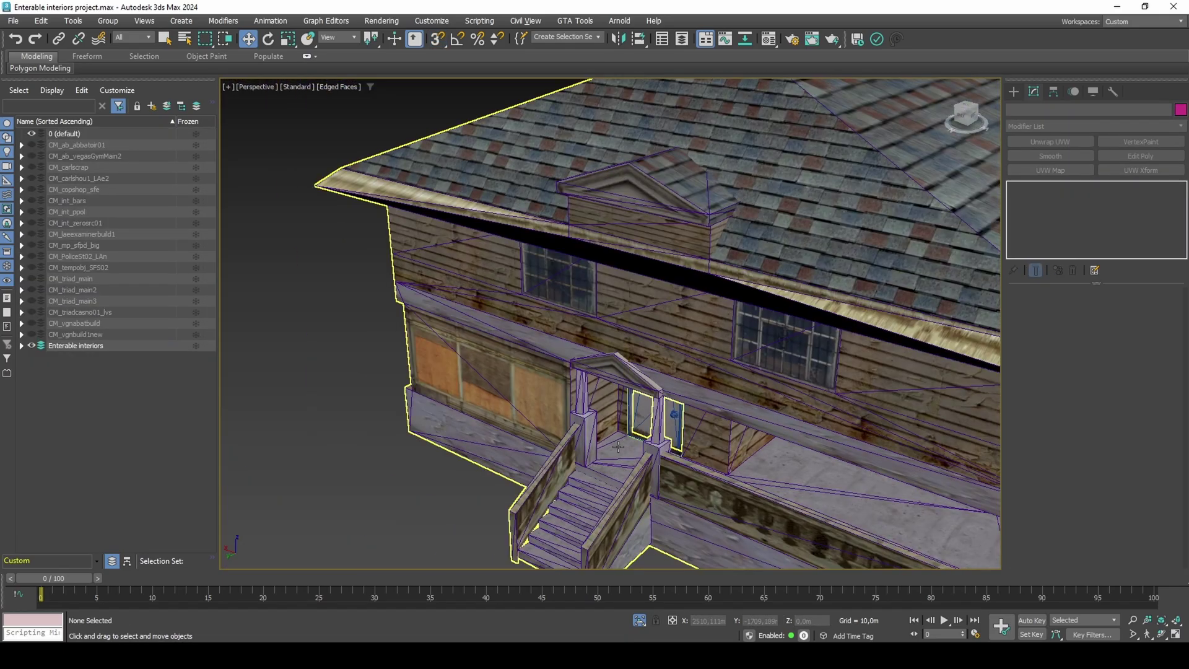
{"action": "left_click", "coordinate": [618, 447]}
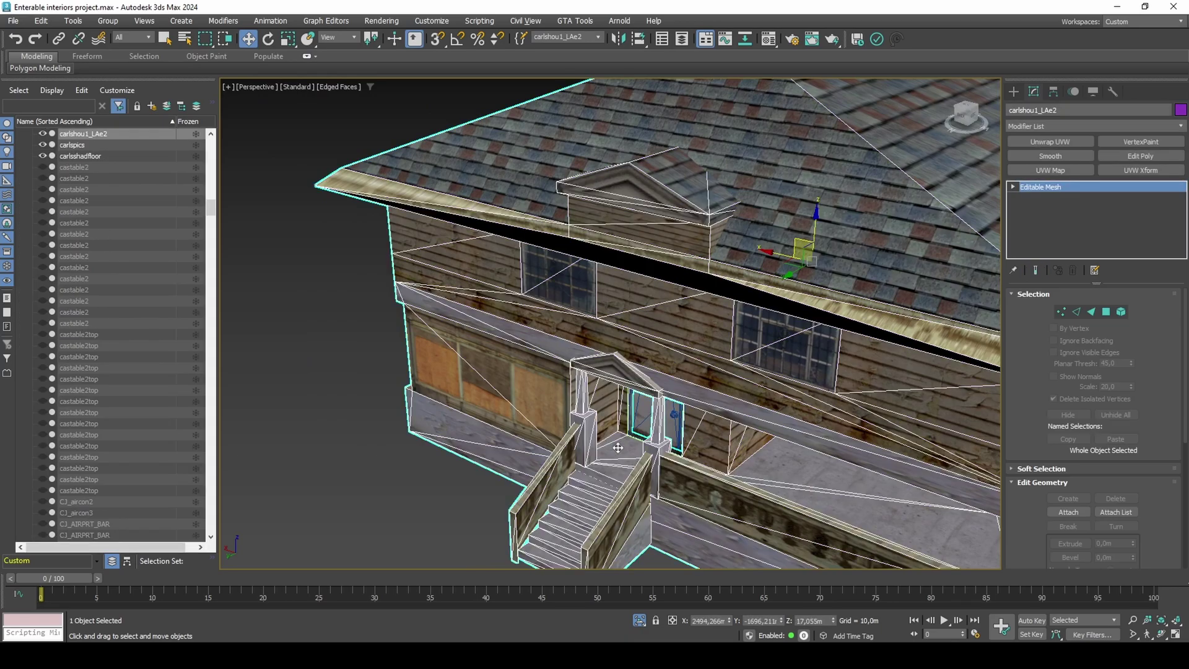
{"action": "right_click", "coordinate": [619, 447]}
{"action": "left_click", "coordinate": [660, 563]}
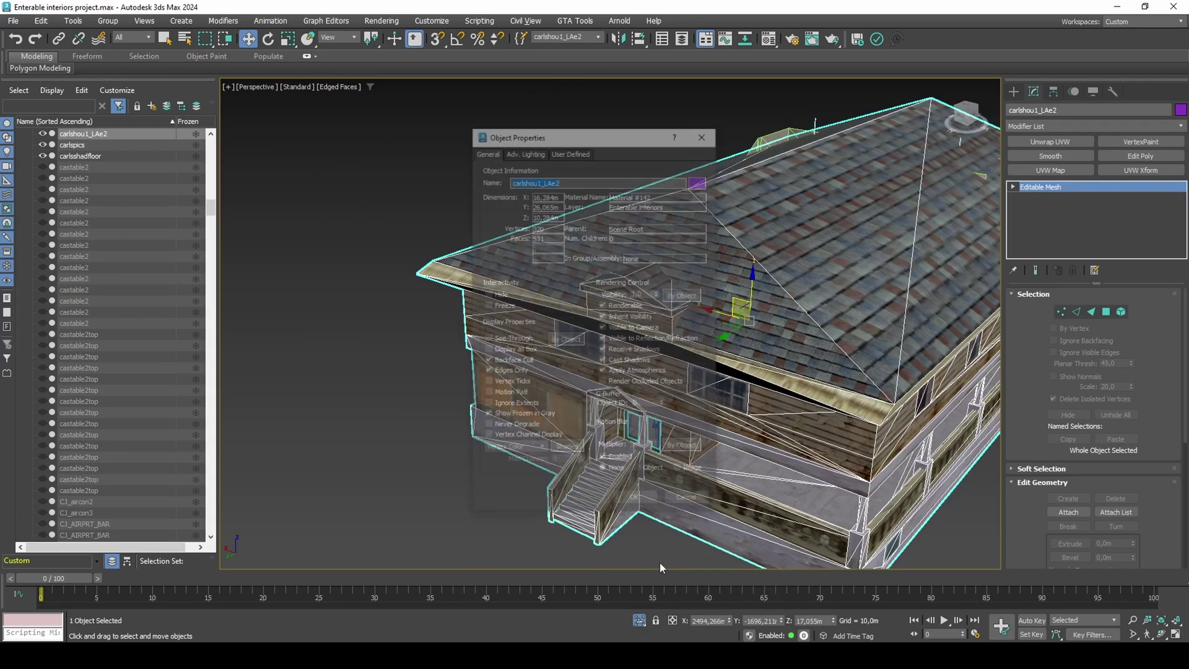
{"action": "left_click", "coordinate": [528, 361]}
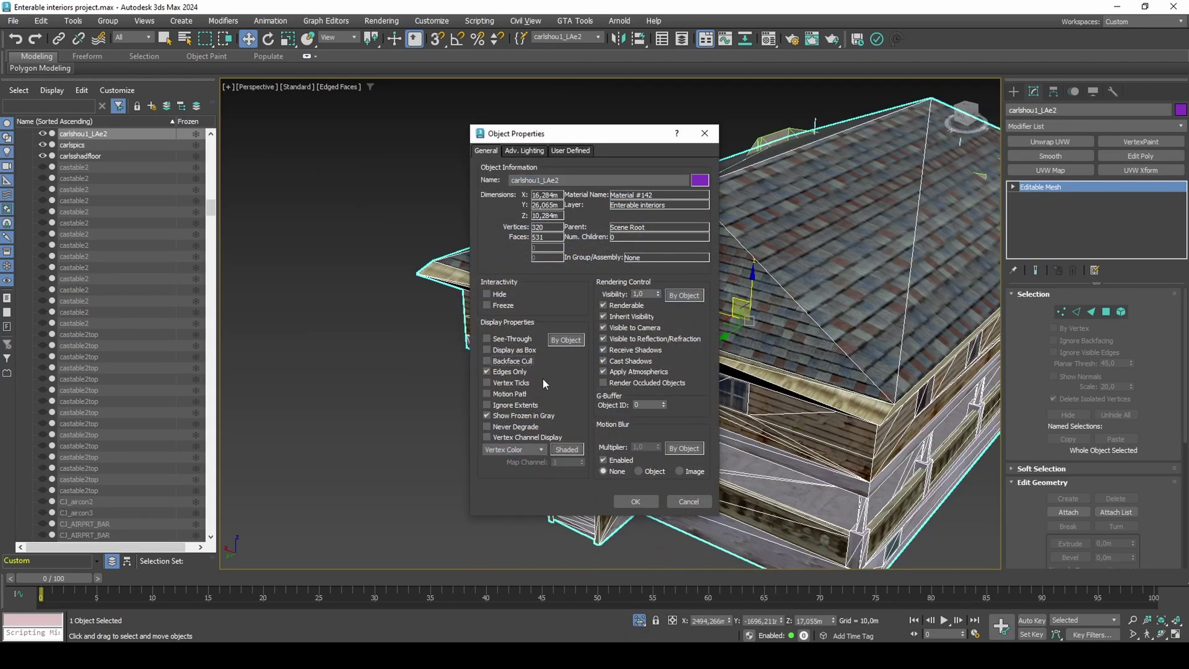
{"action": "left_click", "coordinate": [635, 501]}
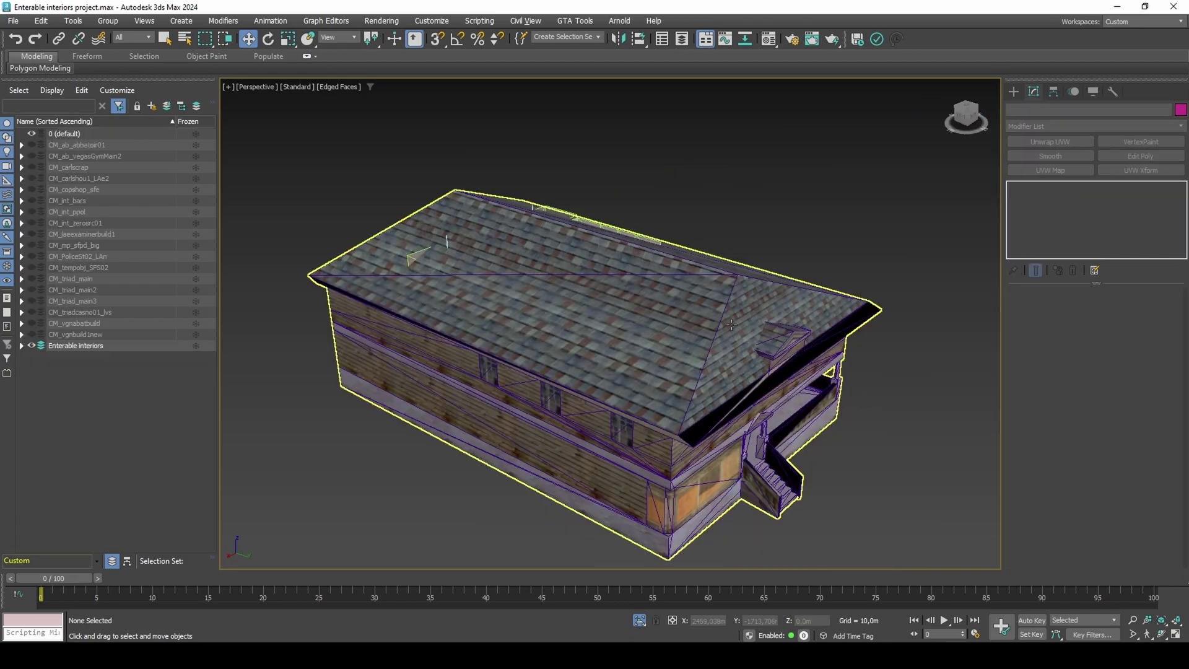
Step: Add an Edit Poly modifier to carlshou1_LAe2 and hide the four large polygons on the two long roof slopes
{"action": "left_click", "coordinate": [732, 324]}
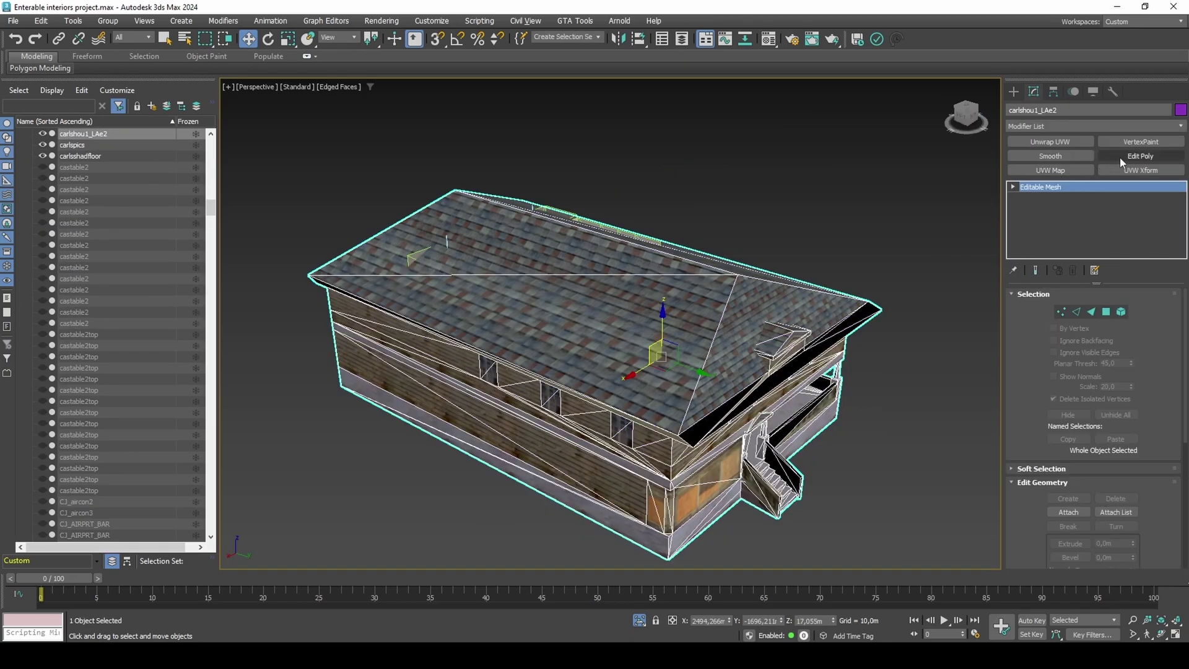
{"action": "key", "text": "4"}
{"action": "left_click", "coordinate": [690, 298]}
{"action": "left_click", "coordinate": [655, 271], "text": "ctrl"}
{"action": "middle_click_drag", "start_coordinate": [656, 271], "coordinate": [595, 286], "text": "alt"}
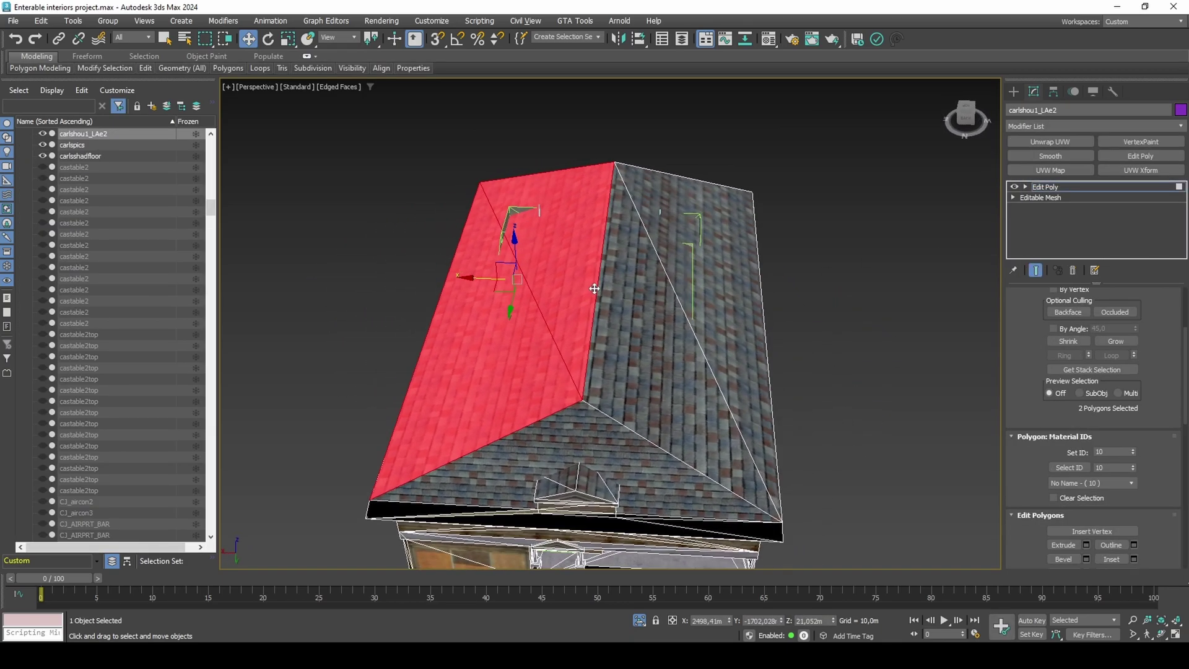
{"action": "left_click", "coordinate": [622, 296], "text": "ctrl"}
{"action": "left_click", "coordinate": [688, 288], "text": "ctrl"}
{"action": "scroll", "coordinate": [1033, 456], "scroll_direction": "down", "scroll_amount": 10}
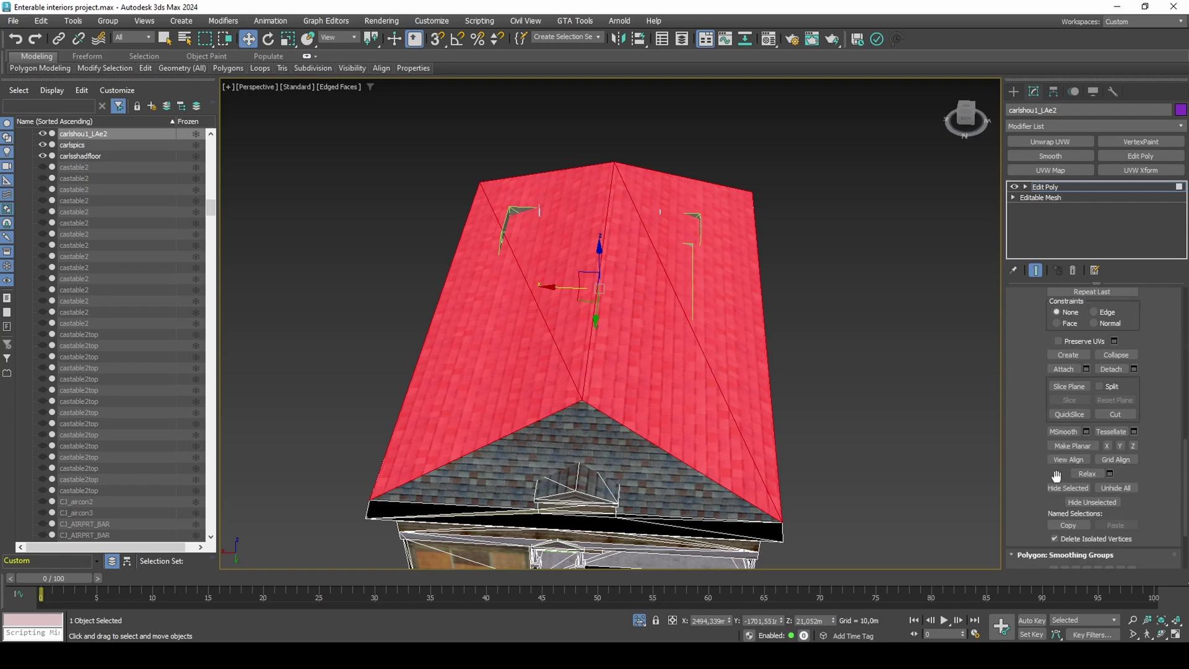
{"action": "left_click", "coordinate": [1060, 488]}
Step: Delete the two large polygons under the roof and the two below them that cover the interior
{"action": "left_click", "coordinate": [698, 342]}
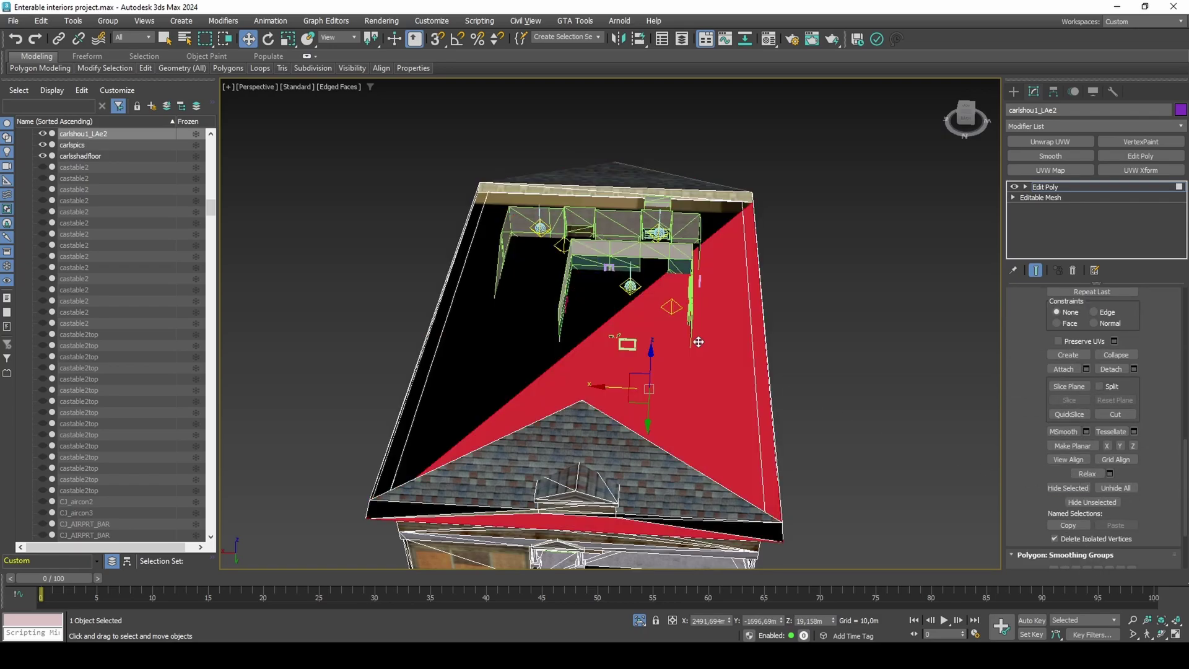
{"action": "left_click", "coordinate": [589, 324], "text": "ctrl"}
{"action": "middle_click_drag", "start_coordinate": [619, 352], "coordinate": [580, 353], "text": "alt"}
{"action": "key", "text": "Delete"}
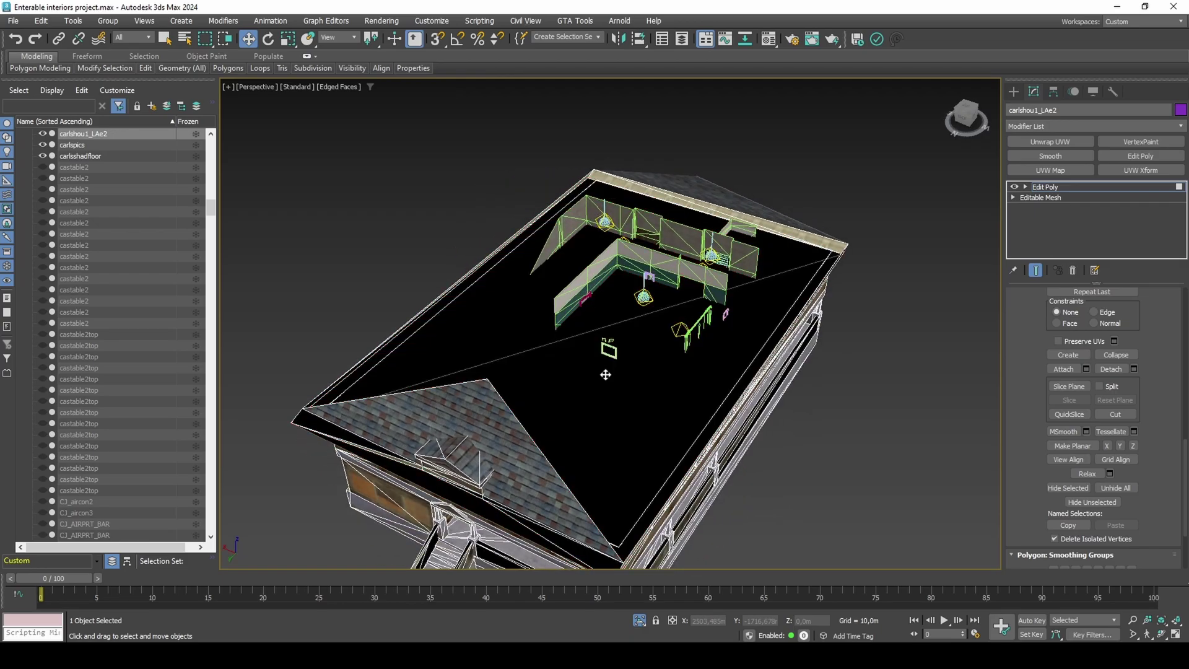
{"action": "left_click", "coordinate": [605, 374]}
{"action": "left_click", "coordinate": [582, 324], "text": "ctrl"}
{"action": "key", "text": "Delete"}
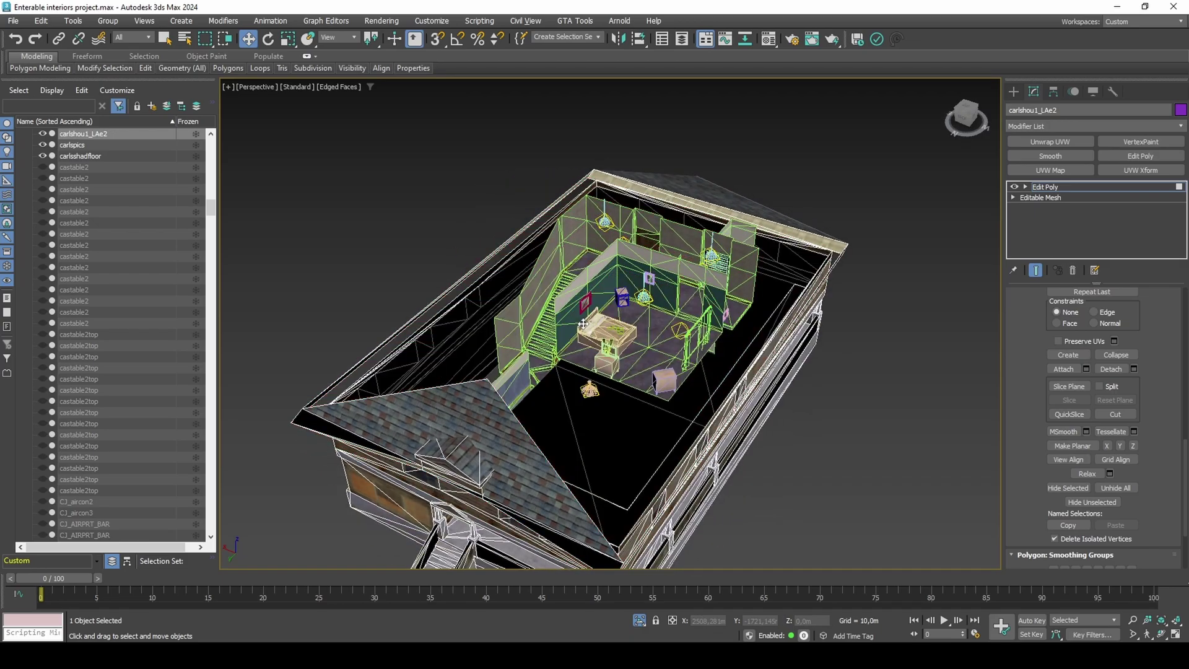
Step: Delete the four exterior house polygons overlapping the interior's ground floor, viewed from below, and leave polygon editing
{"action": "middle_click_drag", "start_coordinate": [597, 397], "coordinate": [619, 290], "text": "alt"}
{"action": "left_click", "coordinate": [619, 290]}
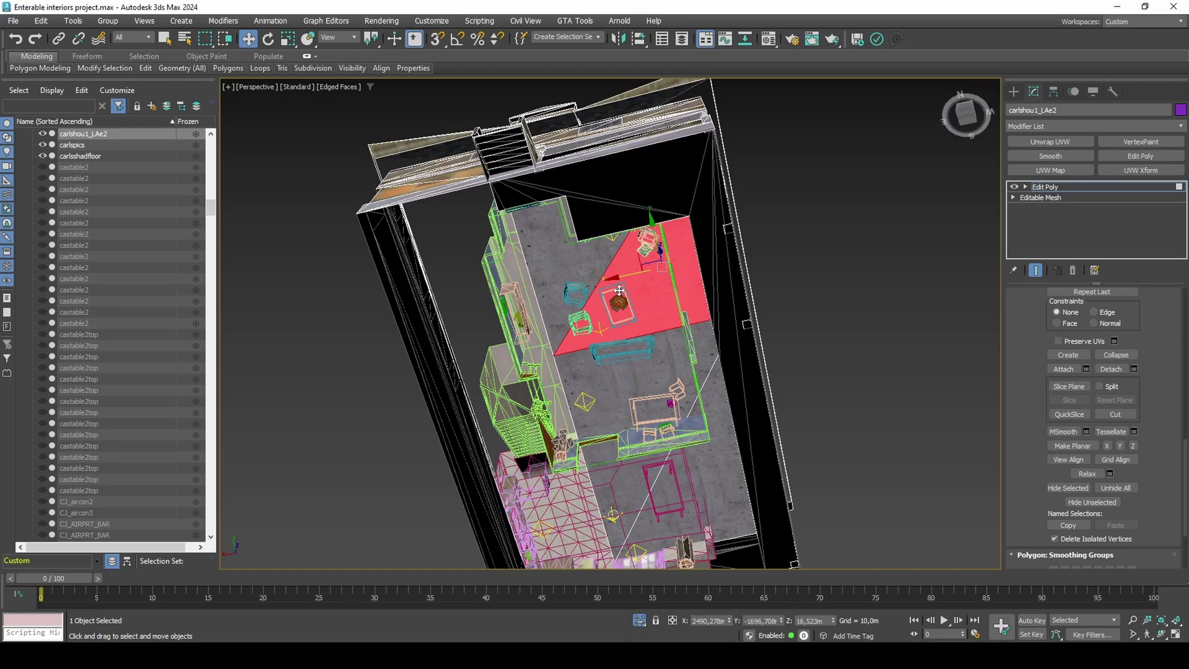
{"action": "left_click", "coordinate": [601, 274], "text": "ctrl"}
{"action": "left_click", "coordinate": [639, 384], "text": "ctrl"}
{"action": "left_click", "coordinate": [695, 443], "text": "ctrl"}
{"action": "middle_click_drag", "start_coordinate": [694, 427], "coordinate": [671, 503]}
{"action": "key", "text": "Delete"}
{"action": "key", "text": "4"}
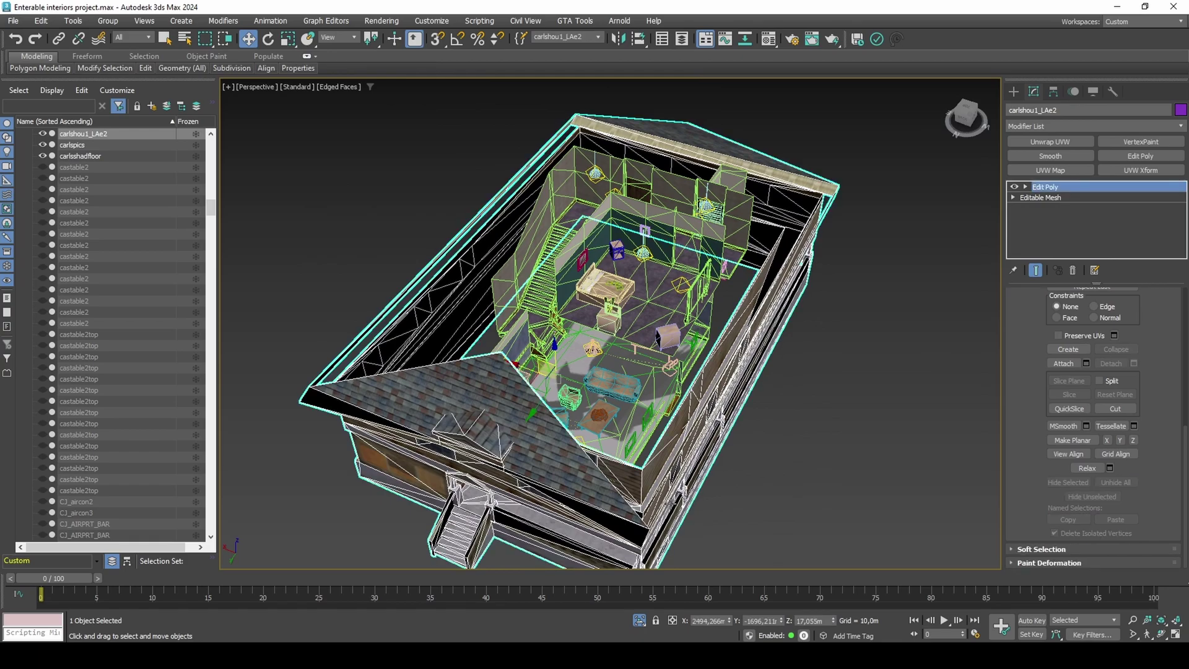
Step: Lower the upper-floor ceiling vertices of the carlscrap interior by 0.605 m, selecting them in the Left view and offsetting them vertically
{"action": "left_click", "coordinate": [726, 240]}
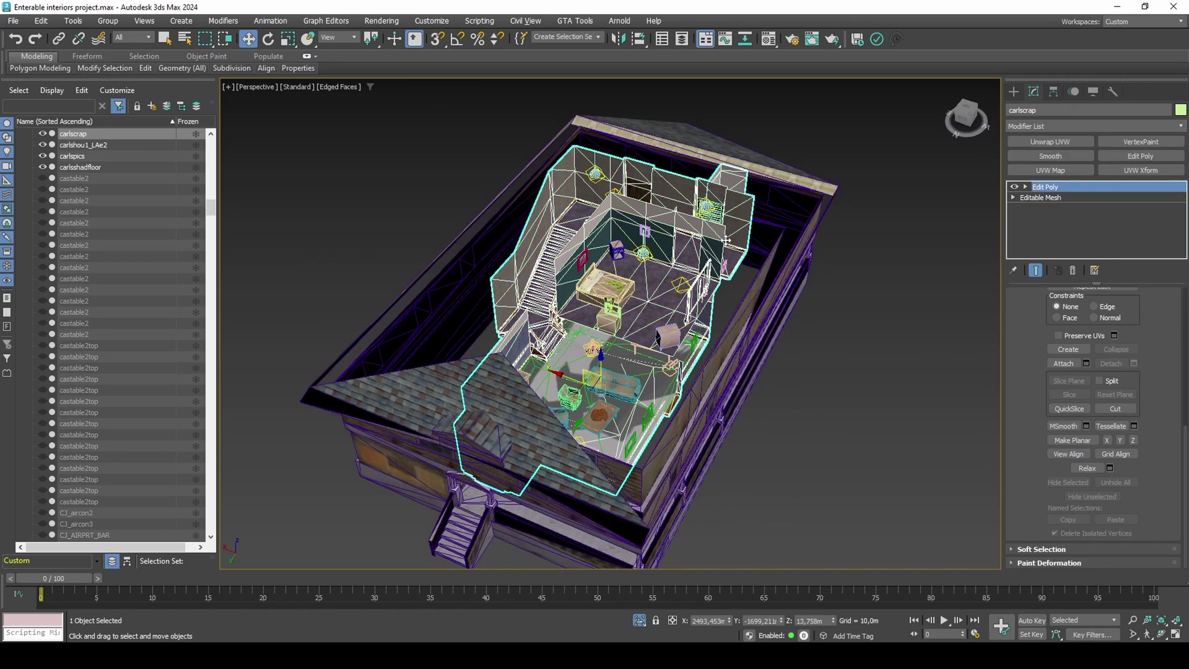
{"action": "key", "text": "alt+w"}
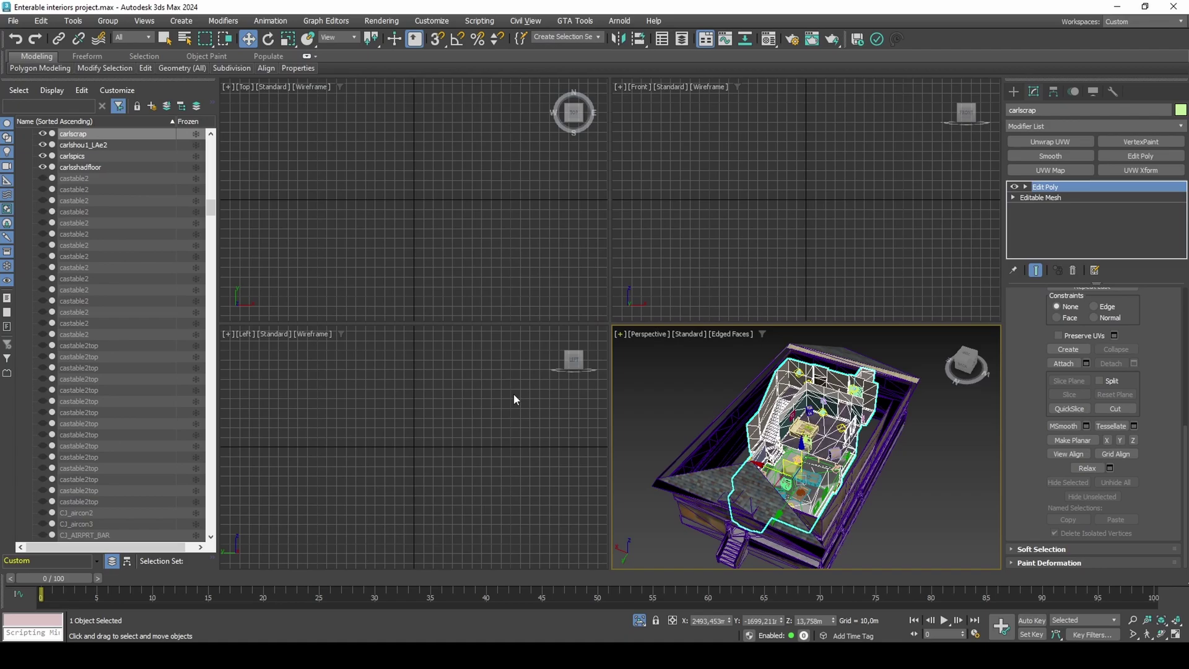
{"action": "right_click", "coordinate": [505, 405]}
{"action": "scroll", "coordinate": [493, 436], "scroll_direction": "down", "scroll_amount": 3}
{"action": "scroll", "coordinate": [530, 425], "scroll_direction": "up", "scroll_amount": 8}
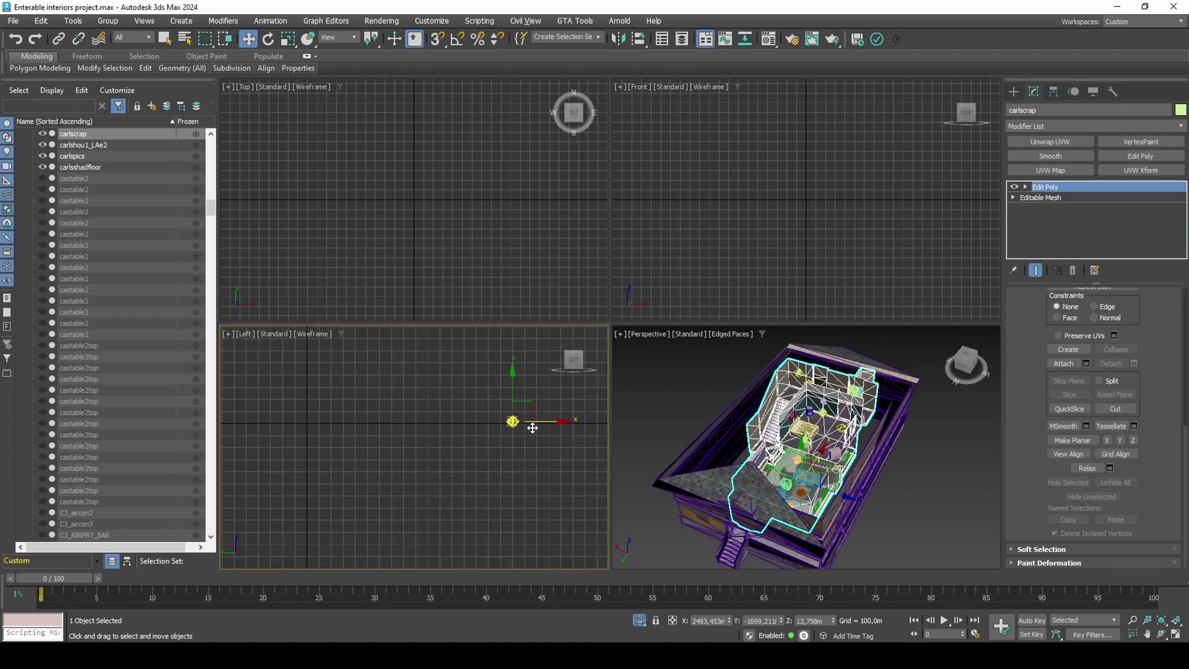
{"action": "scroll", "coordinate": [422, 396], "scroll_direction": "up", "scroll_amount": 3}
{"action": "key", "text": "z"}
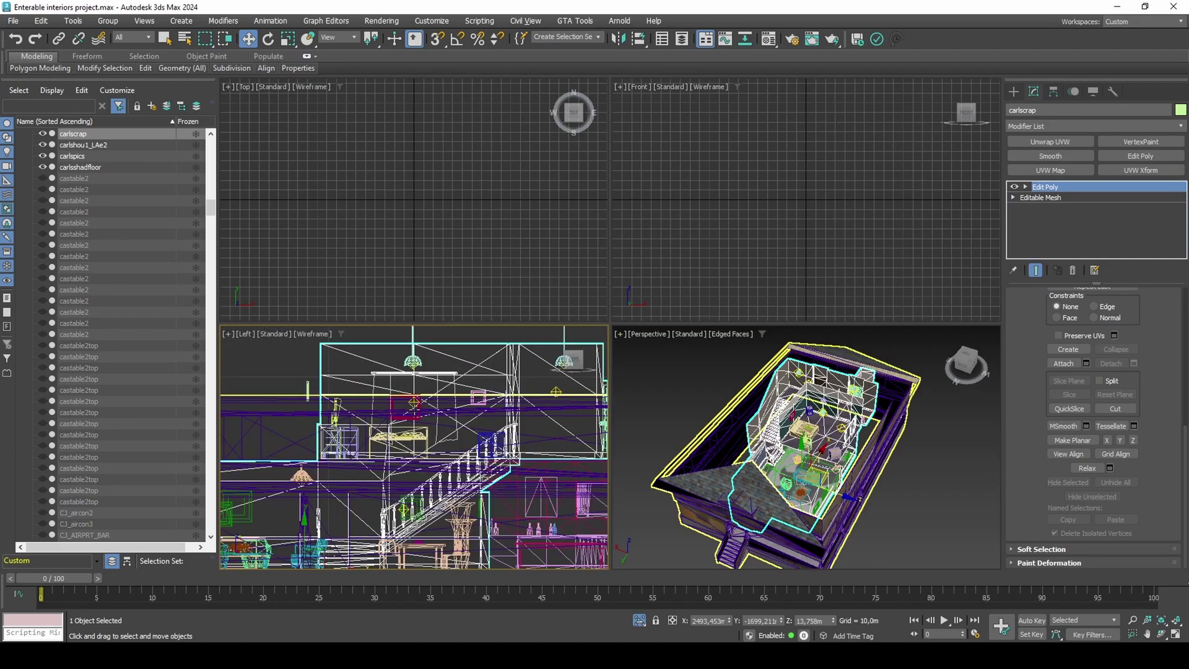
{"action": "key", "text": "1"}
{"action": "scroll", "coordinate": [350, 363], "scroll_direction": "up", "scroll_amount": 4}
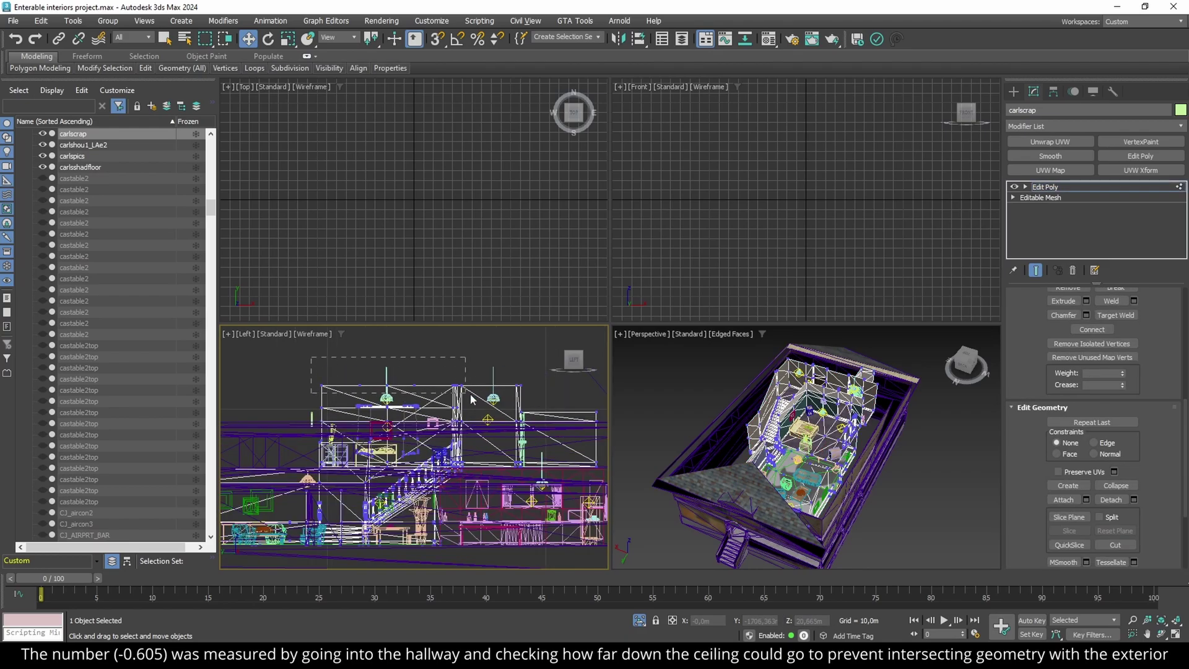
{"action": "left_click_drag", "start_coordinate": [470, 398], "coordinate": [534, 391]}
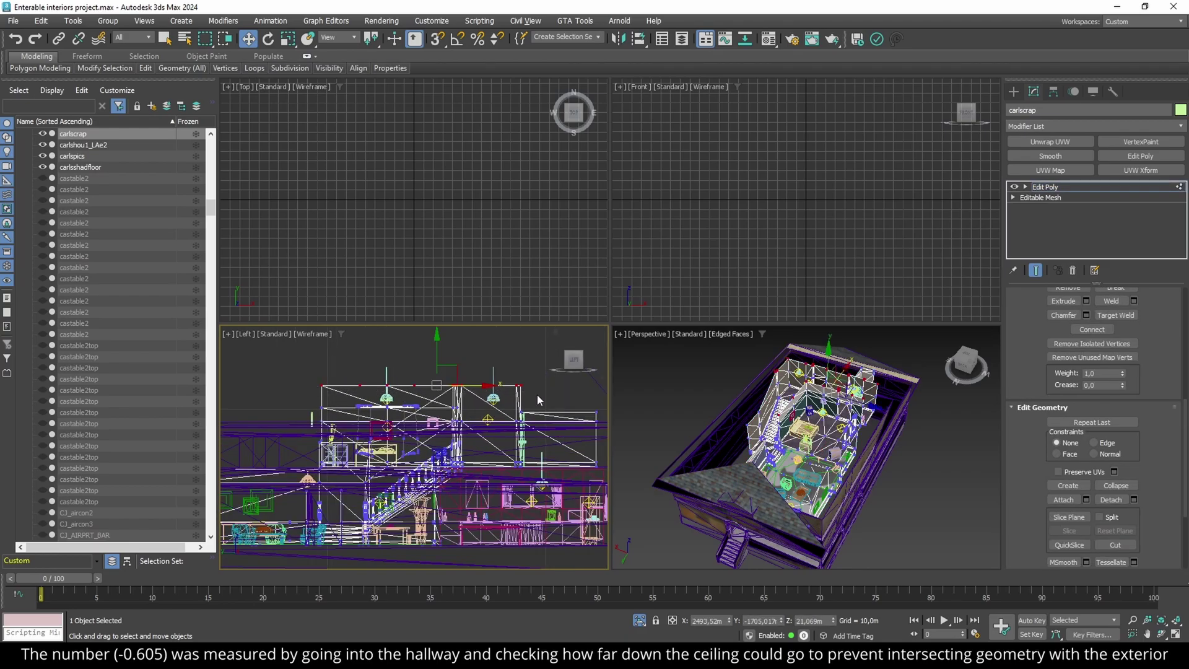
{"action": "key", "text": "F12"}
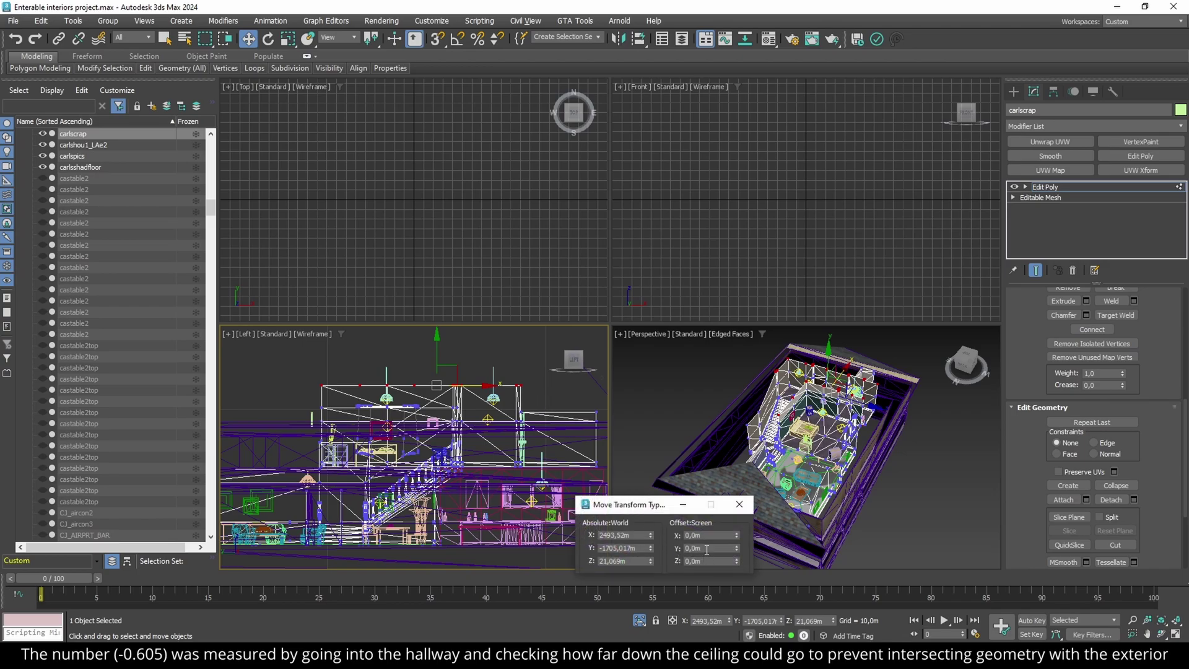
{"action": "double_click", "coordinate": [707, 549]}
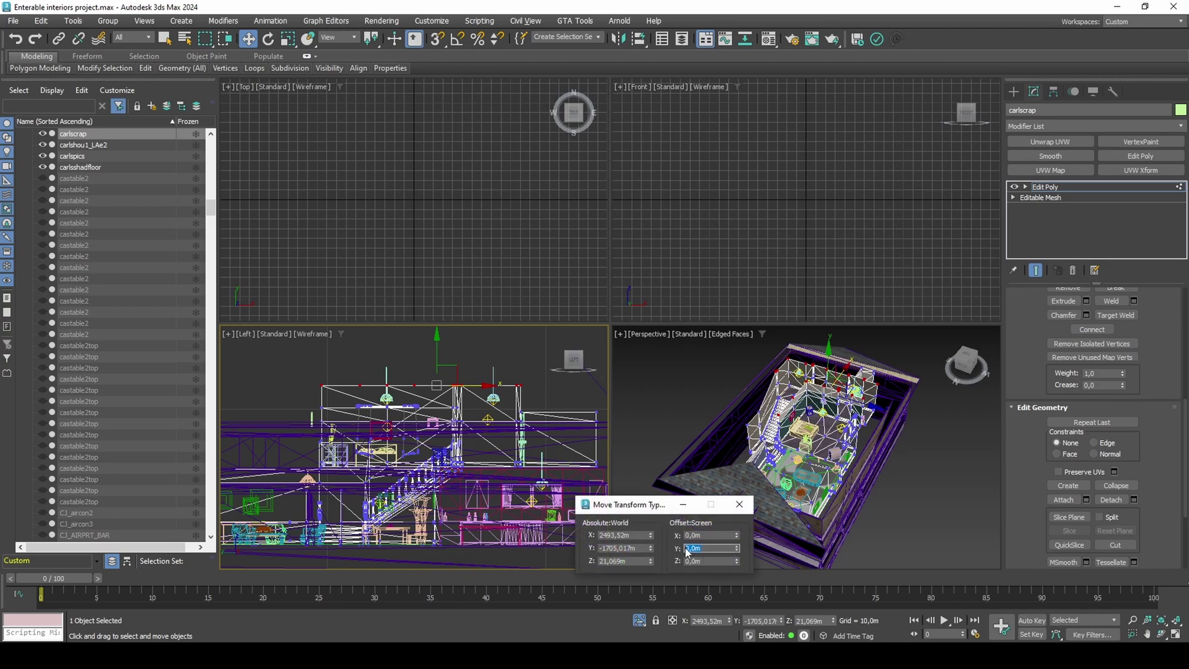
{"action": "key", "text": "Return"}
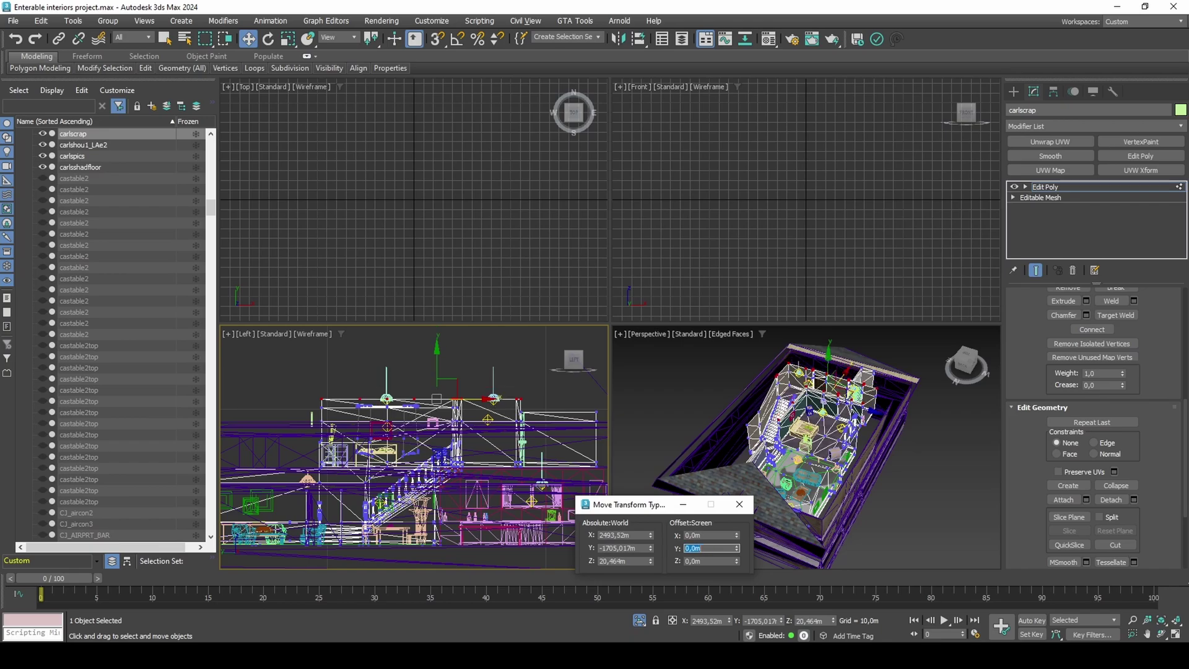
Step: Lower the three CJ_MLIGHT1 ceiling lamps on the upper floor with a vertical offset of -0.71 m
{"action": "left_click_drag", "start_coordinate": [499, 363], "coordinate": [372, 381]}
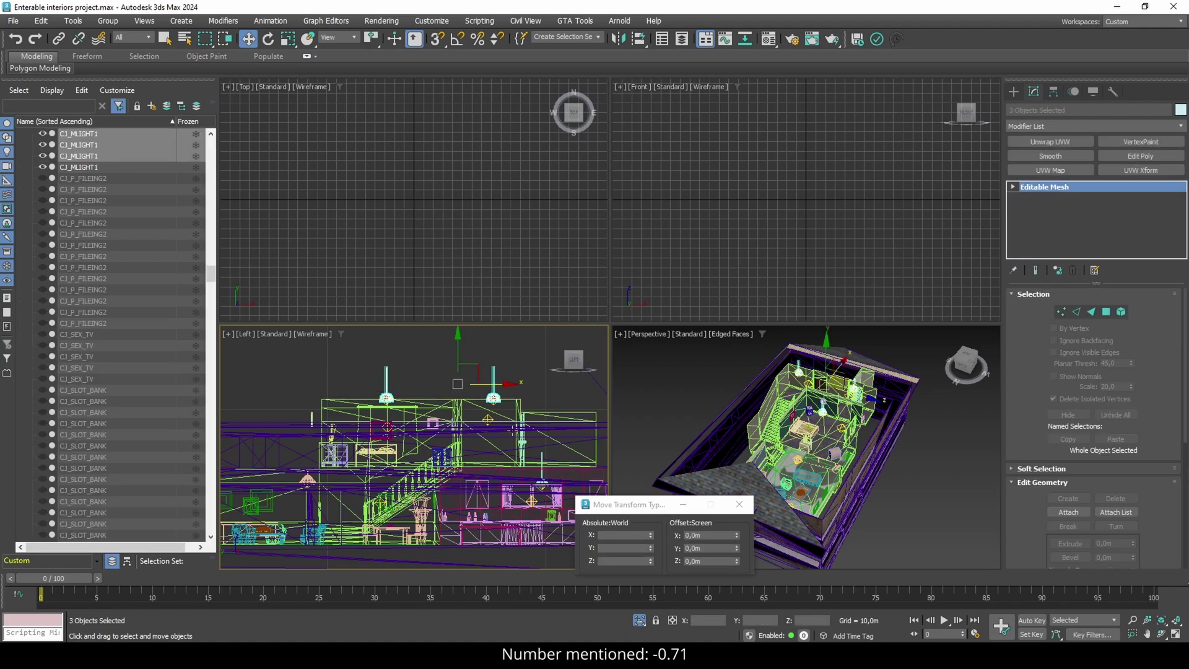
{"action": "left_click", "coordinate": [708, 550]}
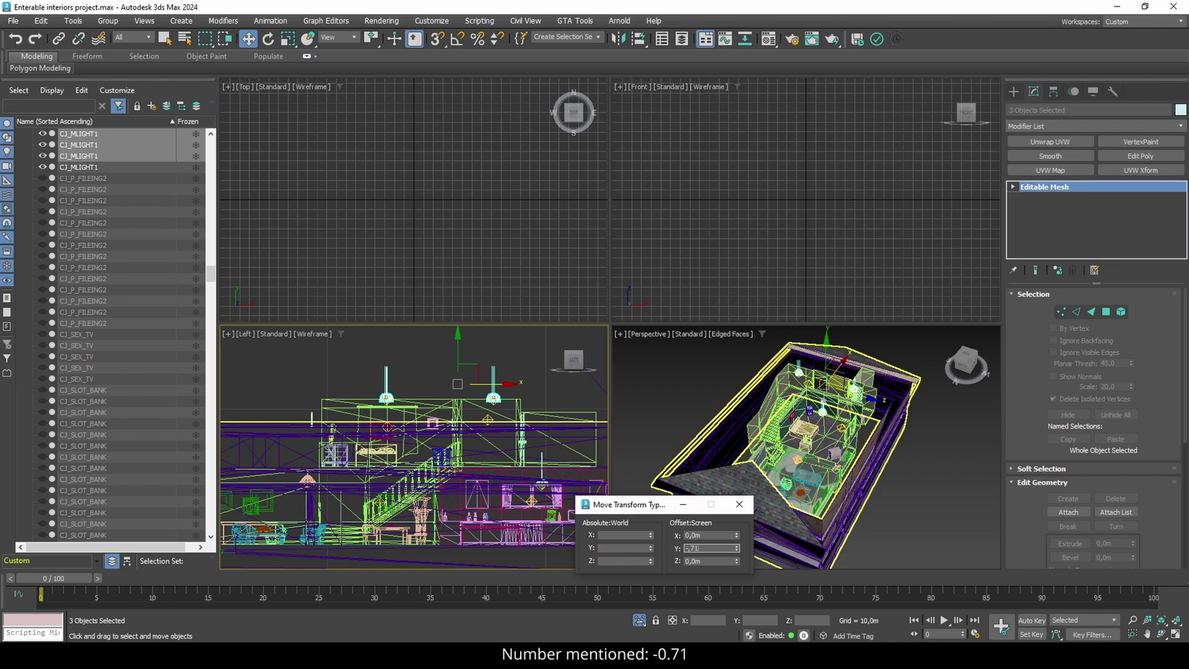
{"action": "type", "text": "-,71"}
{"action": "key", "text": "Return"}
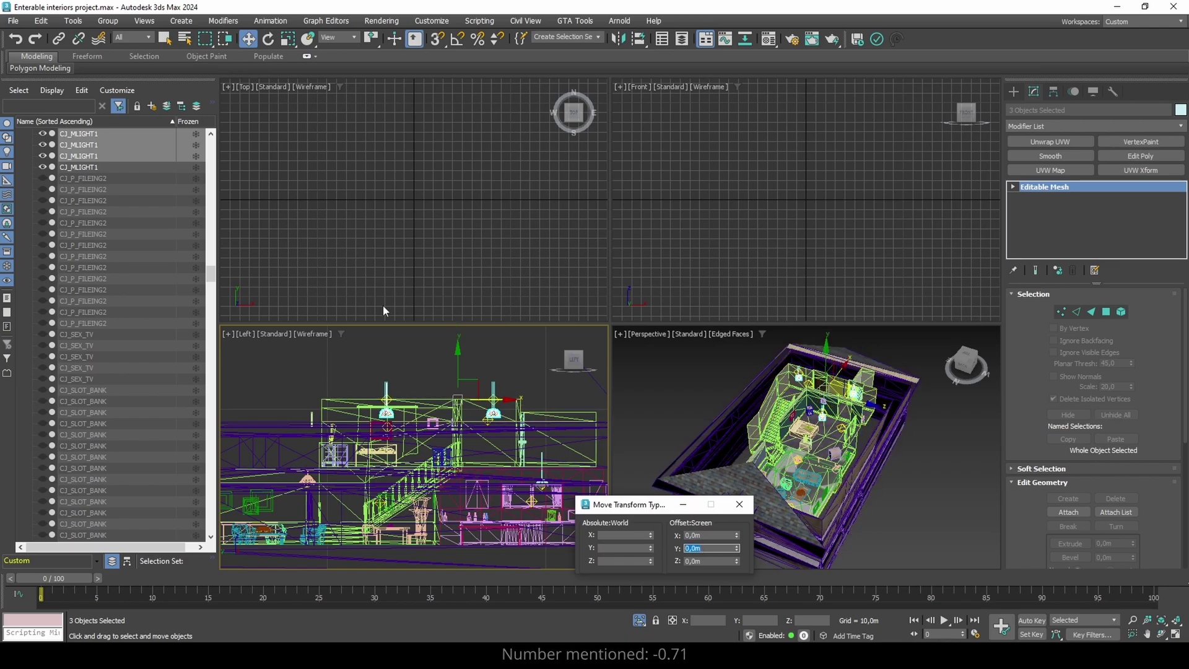
Step: Restrict selection to lights, select the three 2dfx lights at the upper-floor ceiling lamps, and offset them to follow the lowered lamps
{"action": "left_click", "coordinate": [136, 37]}
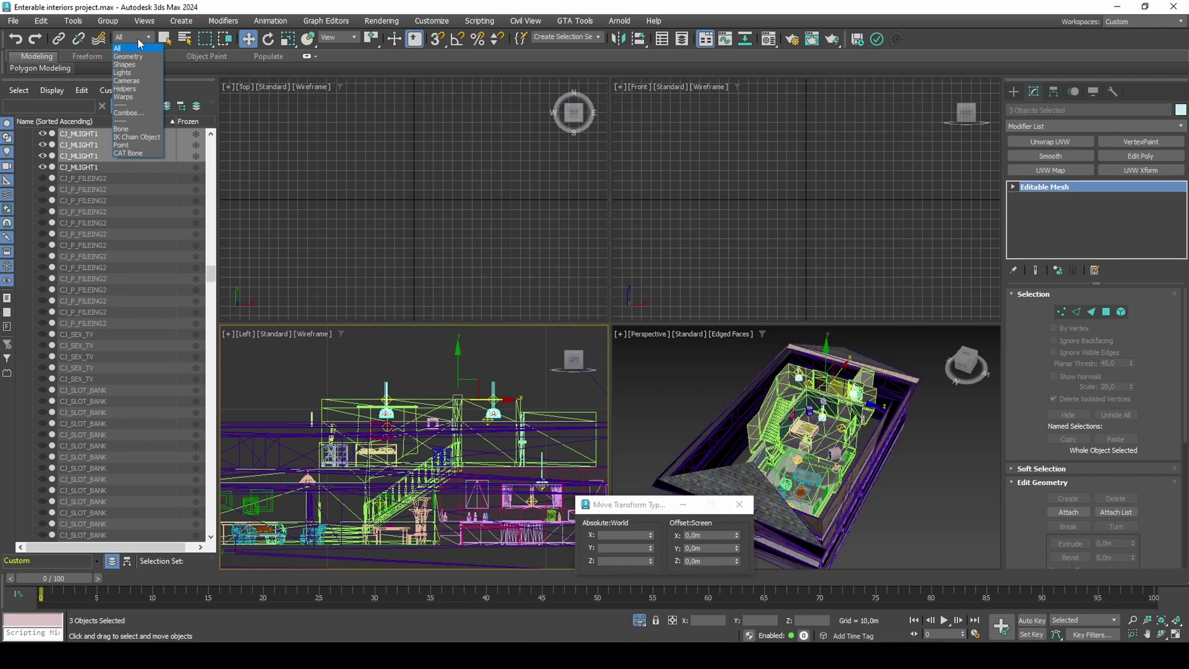
{"action": "left_click", "coordinate": [137, 73]}
{"action": "left_click_drag", "start_coordinate": [364, 358], "coordinate": [521, 409]}
{"action": "scroll", "coordinate": [128, 35], "scroll_direction": "up", "scroll_amount": 3}
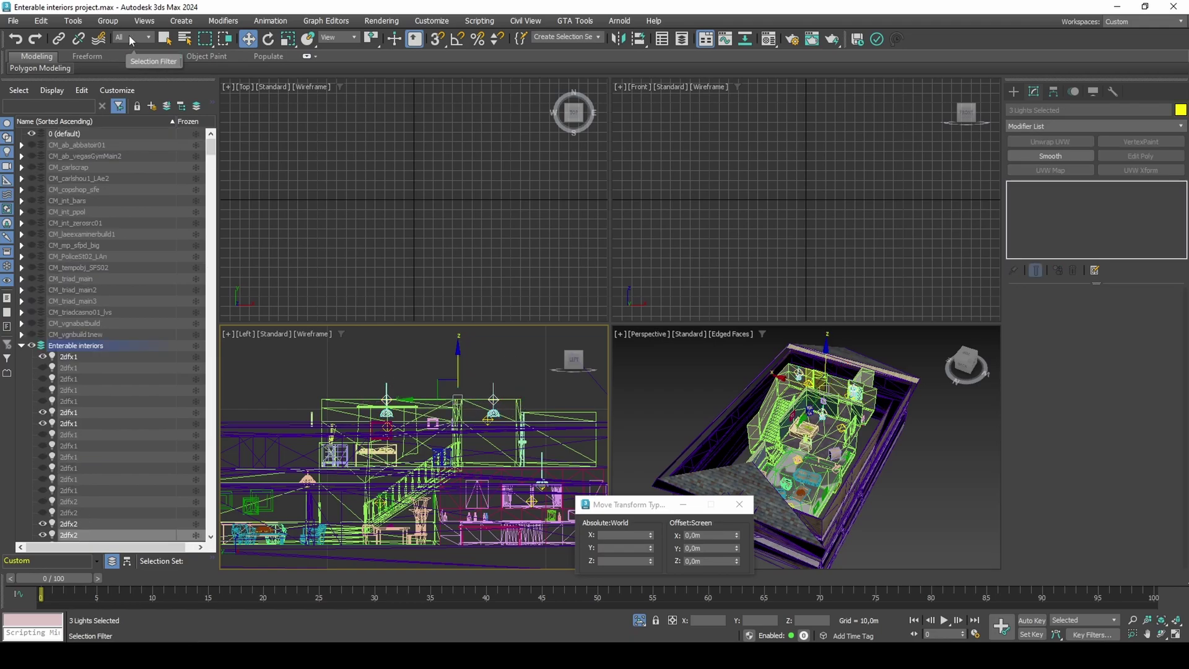
{"action": "left_click", "coordinate": [702, 544]}
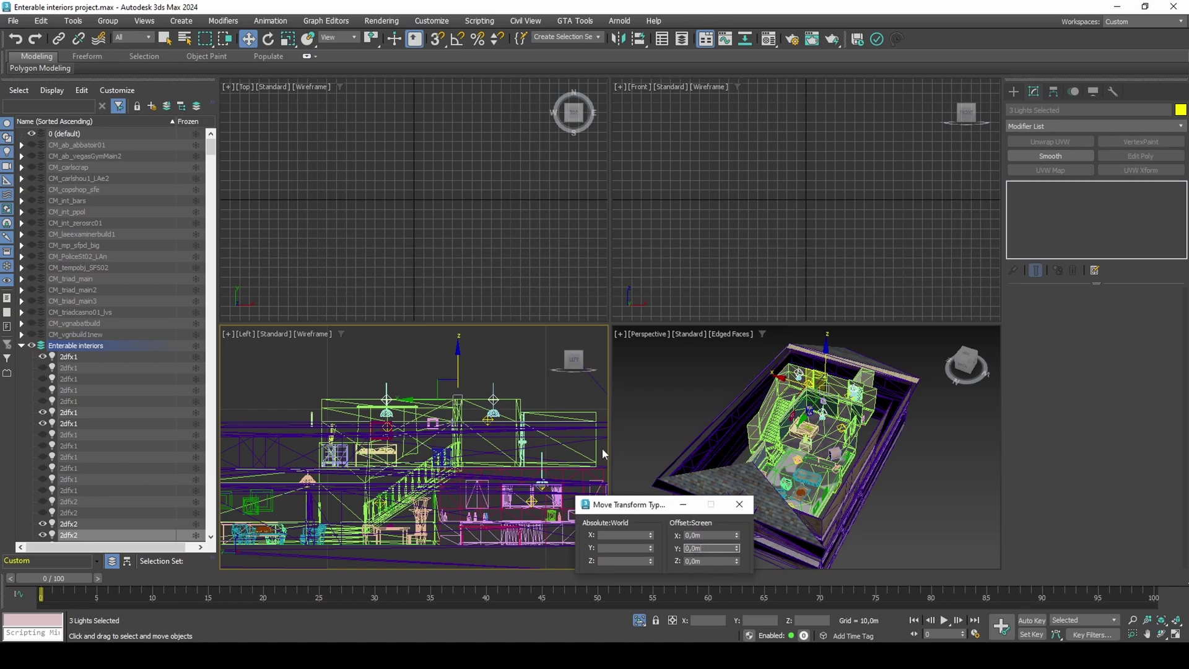
{"action": "left_click", "coordinate": [716, 560]}
{"action": "key", "text": "Return"}
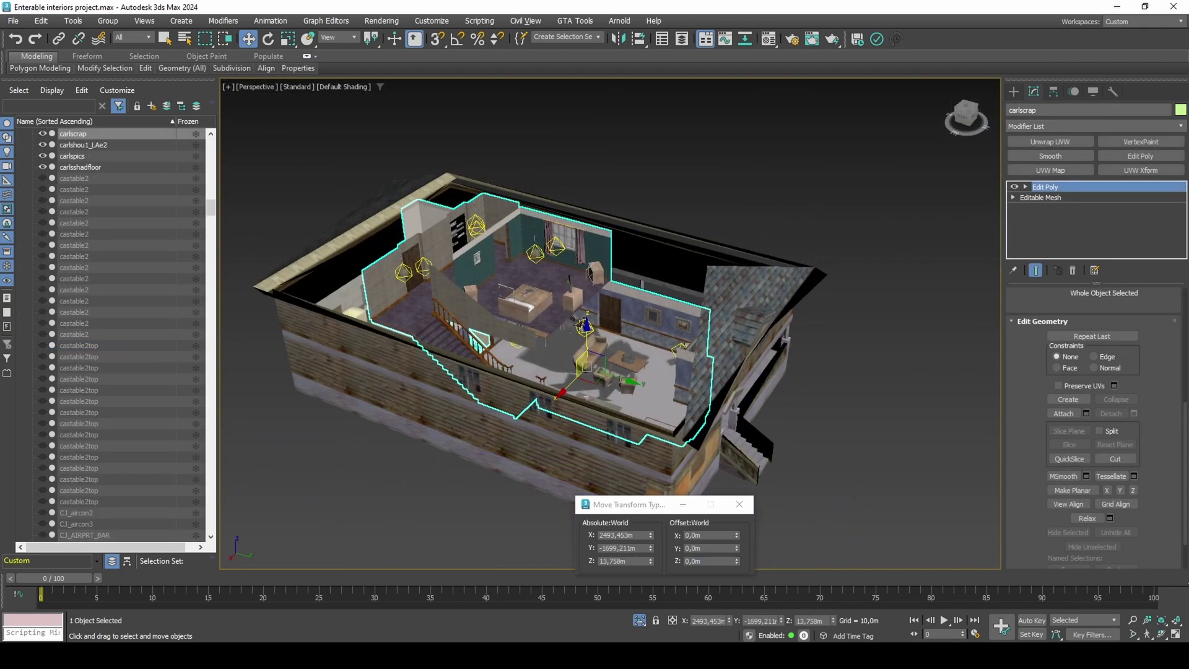
Step: Move the carlscrap vertices of the front window wall, including its curtains, by -0.15 m along Y in the Top view
{"action": "middle_click_drag", "start_coordinate": [656, 273], "coordinate": [615, 248], "text": "alt"}
{"action": "scroll", "coordinate": [615, 248], "scroll_direction": "up", "scroll_amount": 10}
{"action": "key", "text": "1"}
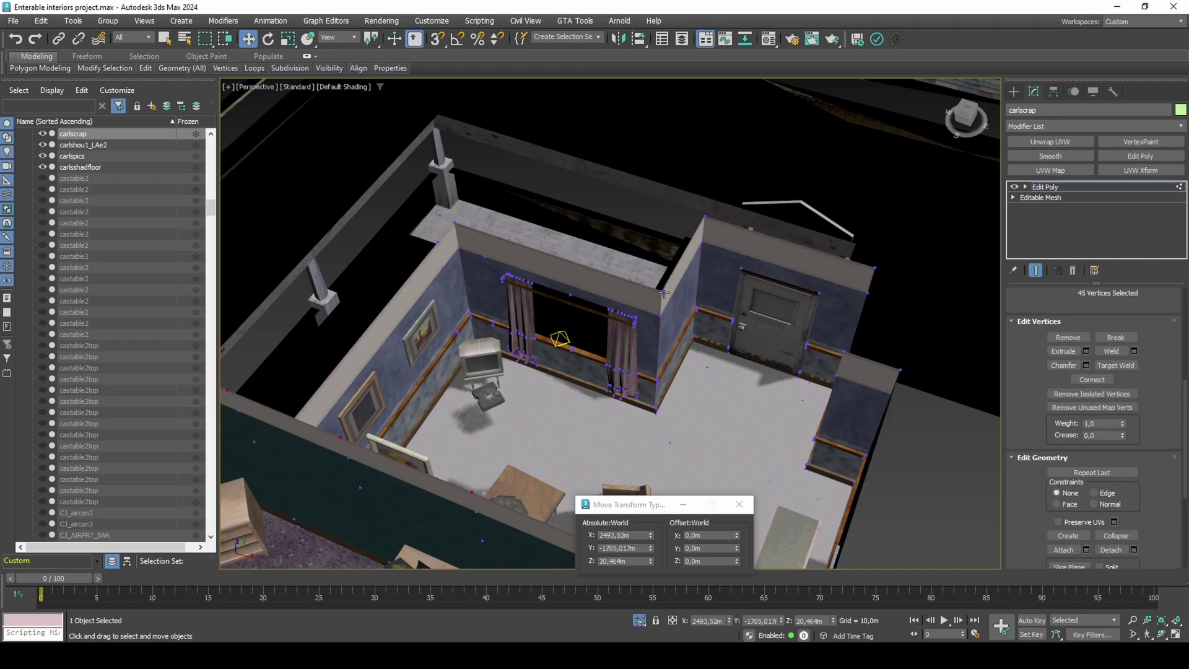
{"action": "left_click", "coordinate": [660, 291]}
{"action": "key", "text": "alt+w"}
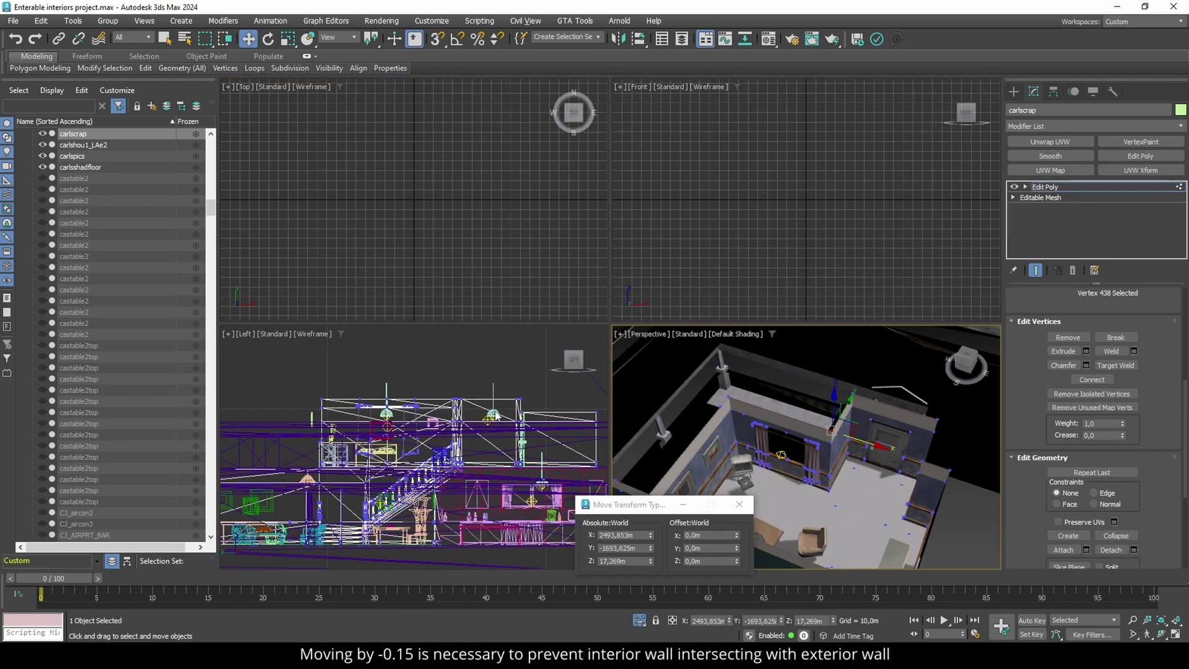
{"action": "scroll", "coordinate": [466, 225], "scroll_direction": "down", "scroll_amount": 5}
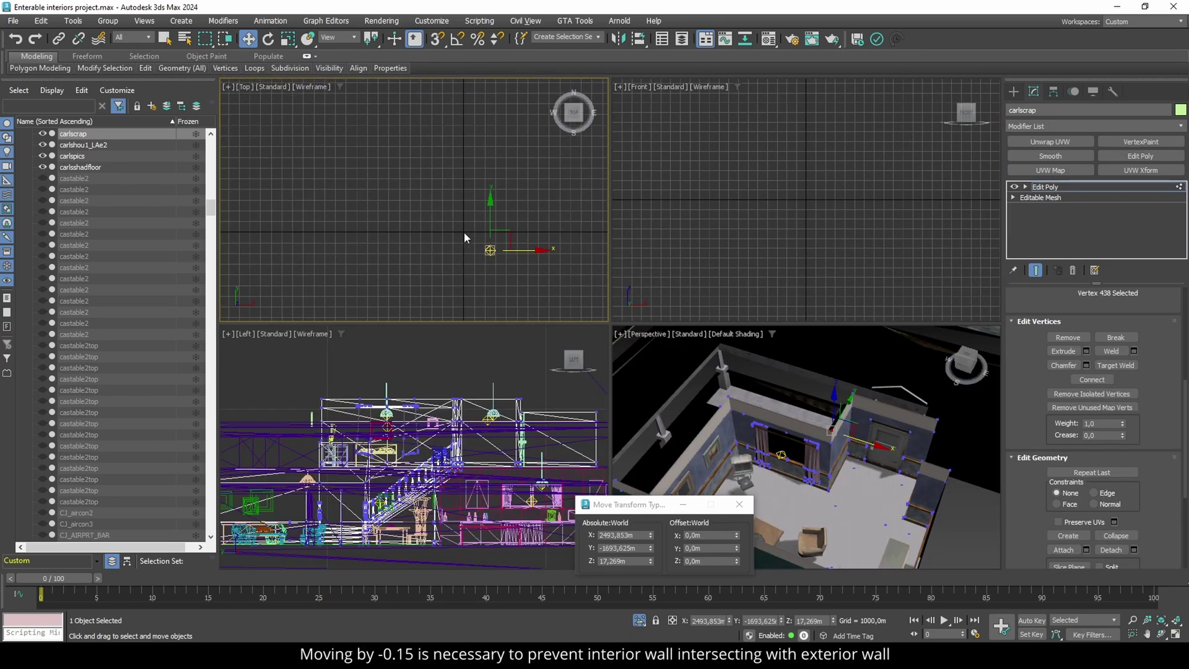
{"action": "scroll", "coordinate": [496, 265], "scroll_direction": "up", "scroll_amount": 15}
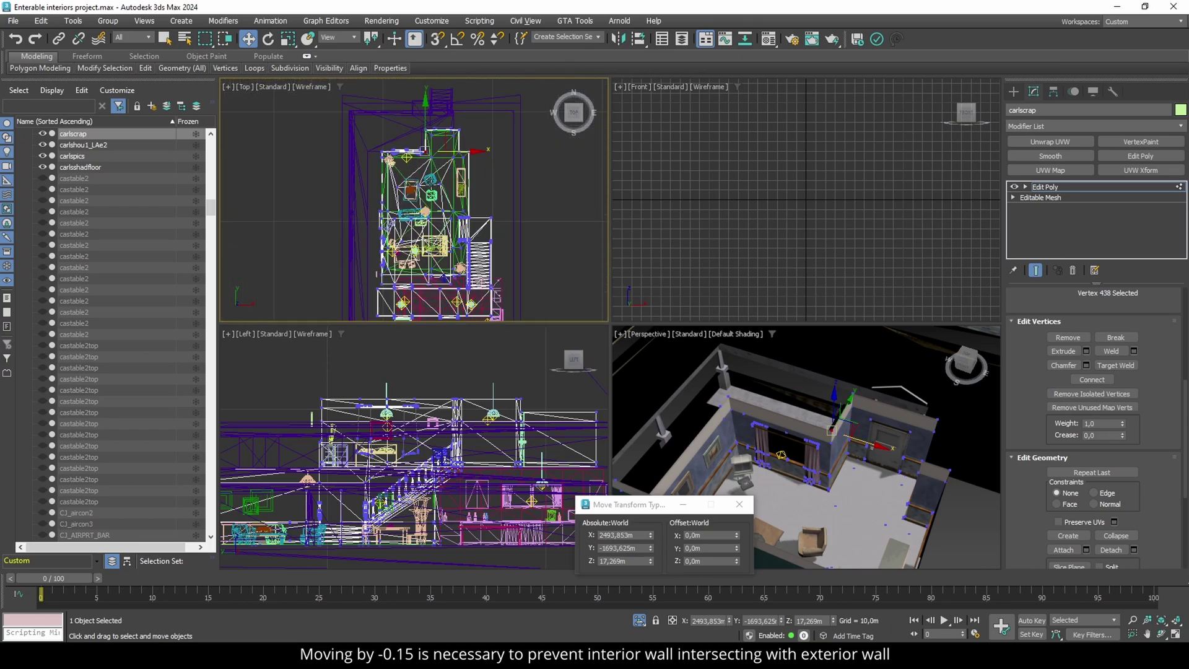
{"action": "middle_click_drag", "start_coordinate": [421, 141], "coordinate": [421, 190]}
{"action": "mouse_move", "coordinate": [283, 152]}
{"action": "left_mouse_down"}
{"action": "mouse_move", "coordinate": [327, 179]}
{"action": "mouse_move", "coordinate": [400, 193]}
{"action": "left_mouse_up"}
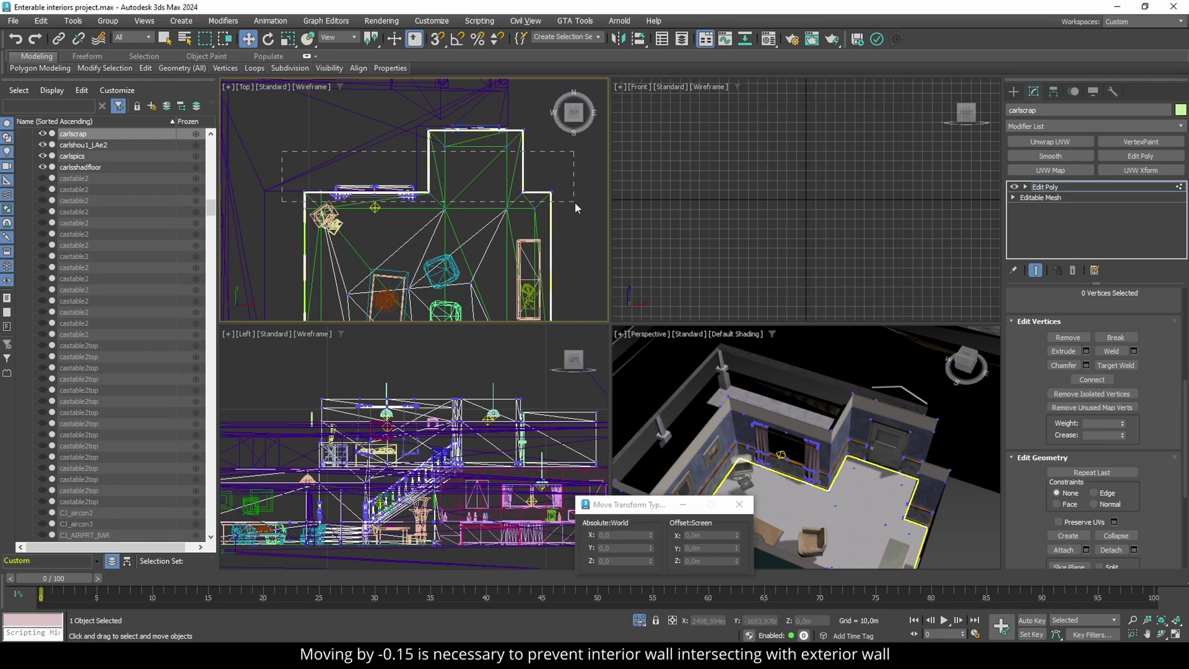
{"action": "left_click_drag", "start_coordinate": [576, 204], "coordinate": [575, 204]}
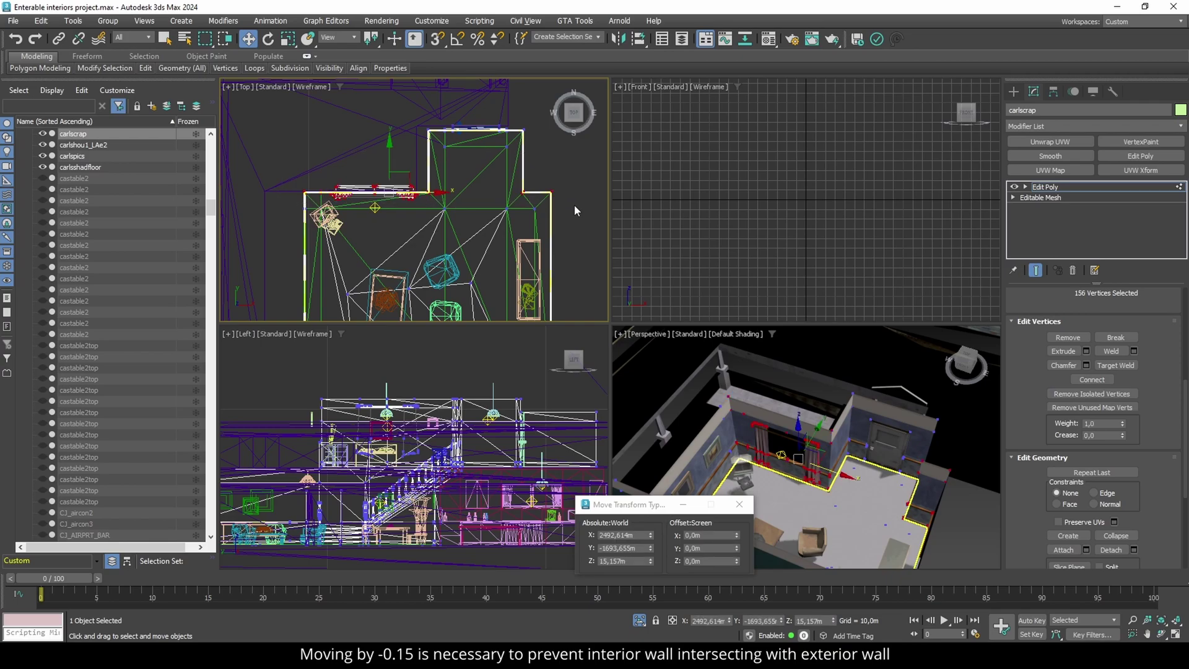
{"action": "left_click", "coordinate": [689, 548]}
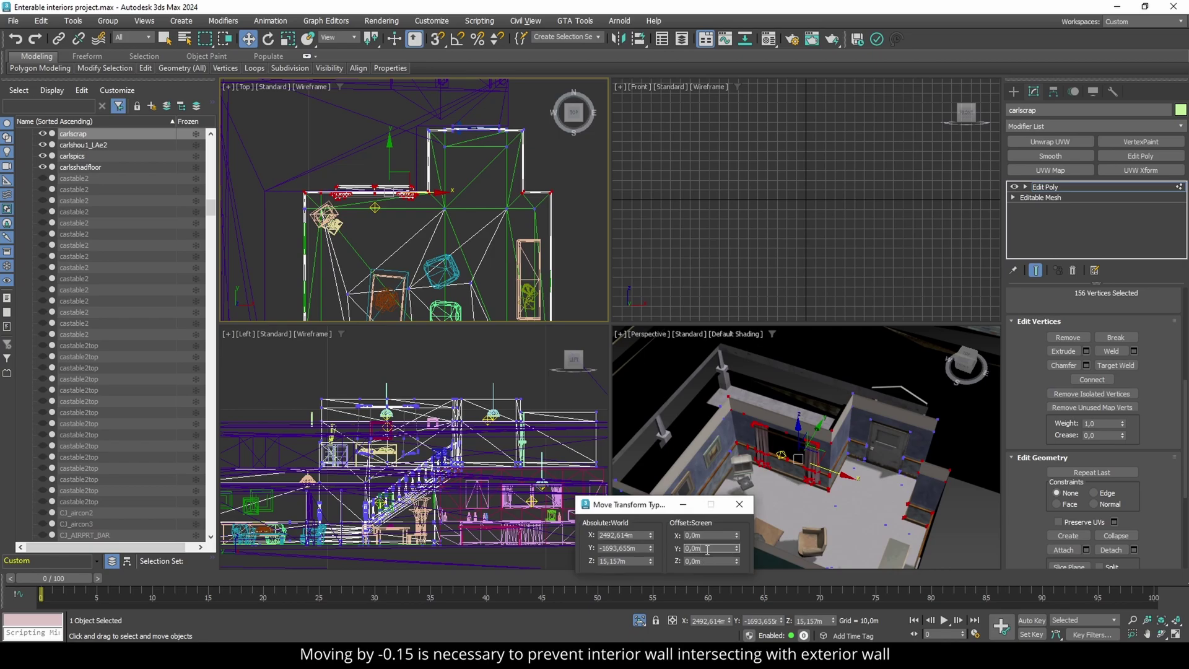
{"action": "type", "text": "-0.15"}
{"action": "key", "text": "Return"}
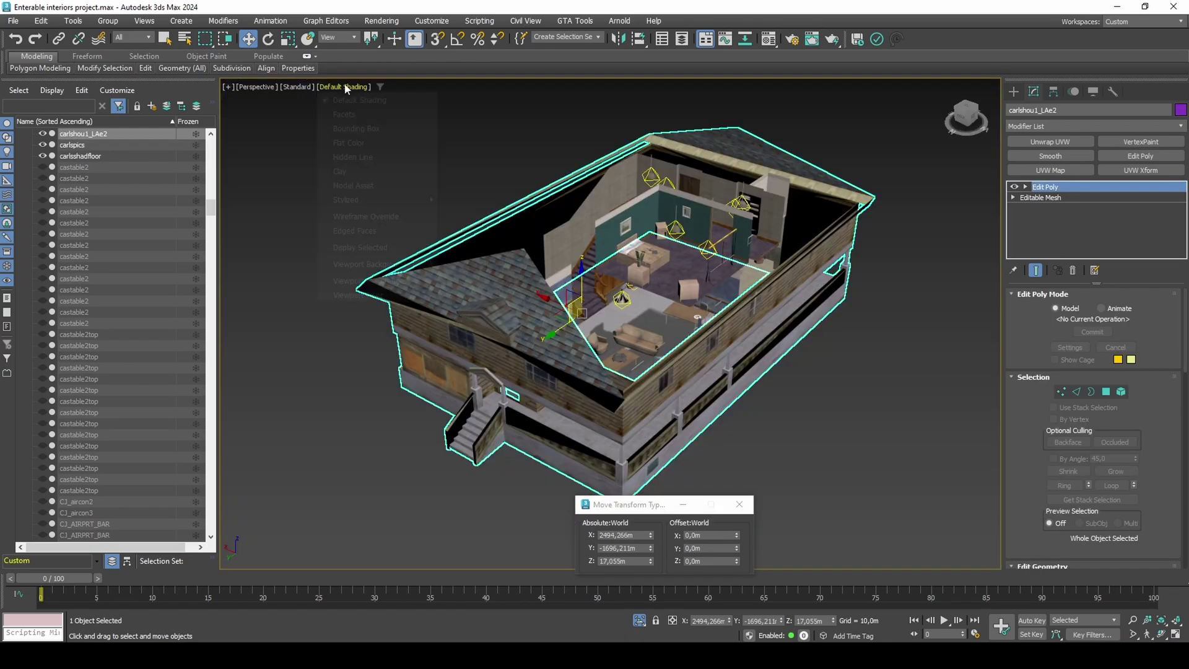
Step: Show the Perspective view with Facets shading and add a second Edit Poly modifier named "roof fix" to carlshou1_LAe2
{"action": "left_click", "coordinate": [345, 87]}
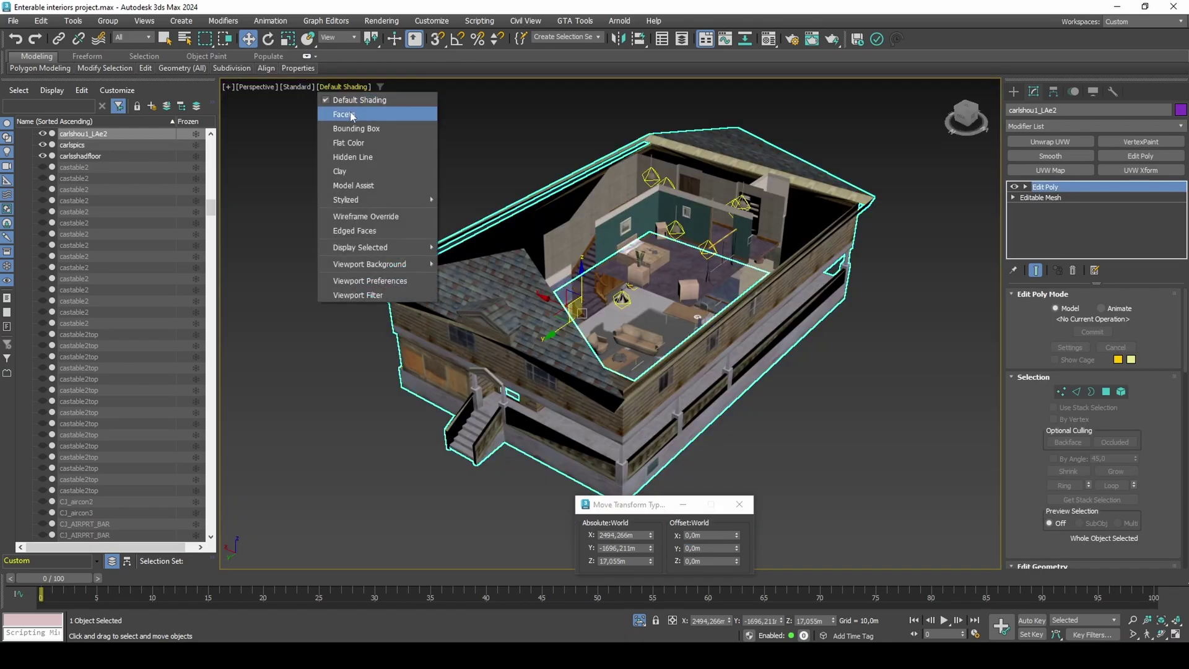
{"action": "left_click", "coordinate": [350, 114]}
{"action": "left_click", "coordinate": [1104, 156]}
{"action": "left_click", "coordinate": [1067, 187]}
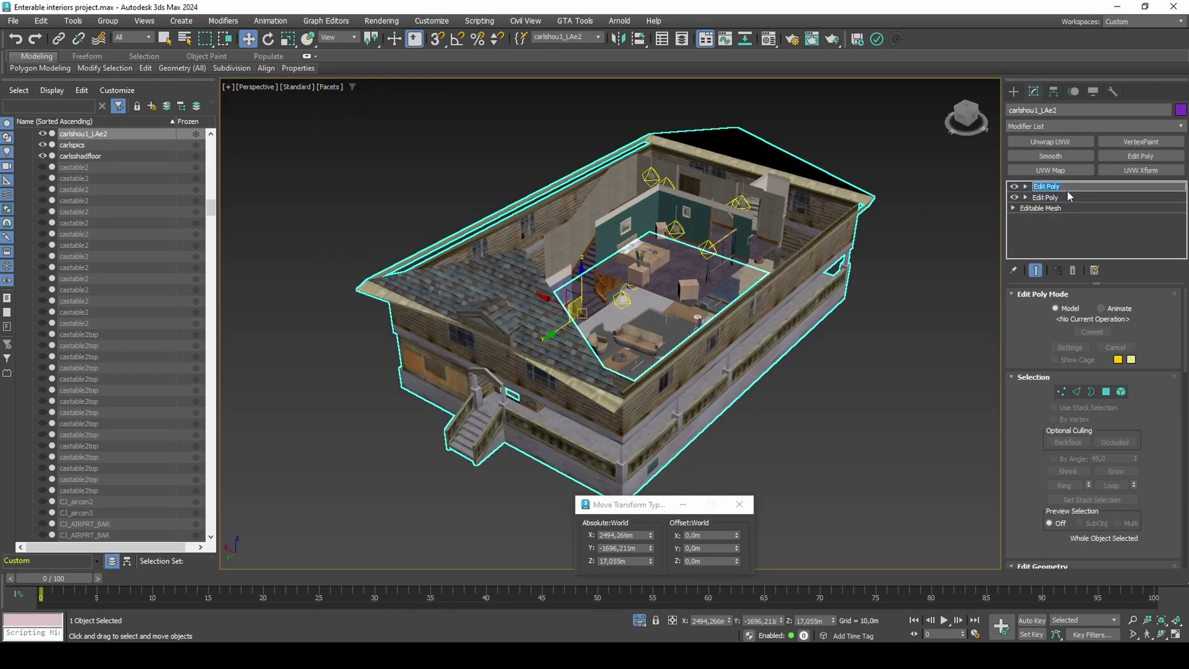
{"action": "type", "text": "roof fix"}
{"action": "key", "text": "Return"}
Step: Turn on vertex snapping and snap the outer eave vertices at the first stairs-side roof corner onto the eave's inner corner
{"action": "middle_click_drag", "start_coordinate": [537, 257], "coordinate": [746, 303]}
{"action": "middle_click_drag", "start_coordinate": [746, 303], "coordinate": [675, 356], "text": "alt"}
{"action": "scroll", "coordinate": [598, 384], "scroll_direction": "up", "scroll_amount": 6}
{"action": "key", "text": "1"}
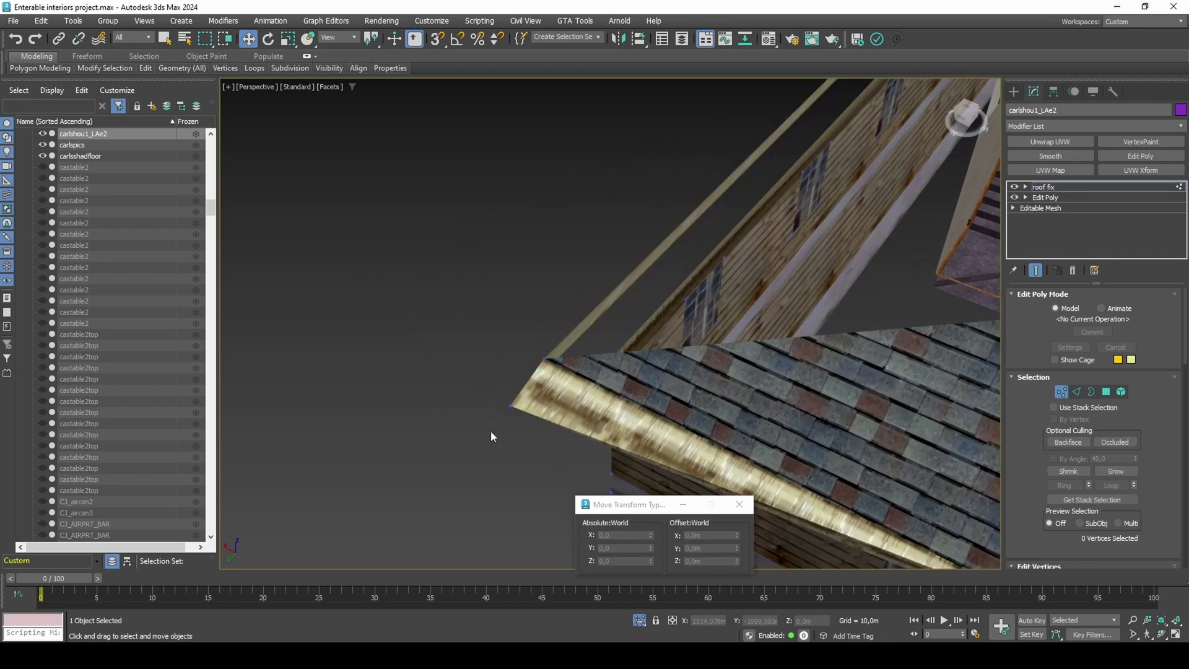
{"action": "left_click_drag", "start_coordinate": [526, 399], "coordinate": [526, 400]}
{"action": "middle_click_drag", "start_coordinate": [527, 400], "coordinate": [520, 416], "text": "alt"}
{"action": "key", "text": "s"}
{"action": "left_click_drag", "start_coordinate": [509, 407], "coordinate": [524, 304]}
Step: Snap the six outer eave vertices at the roof corner beside the kitchen onto the eave's inner corner vertex
{"action": "scroll", "coordinate": [601, 458], "scroll_direction": "down", "scroll_amount": 8}
{"action": "scroll", "coordinate": [545, 249], "scroll_direction": "up", "scroll_amount": 8}
{"action": "left_click_drag", "start_coordinate": [449, 223], "coordinate": [509, 280]}
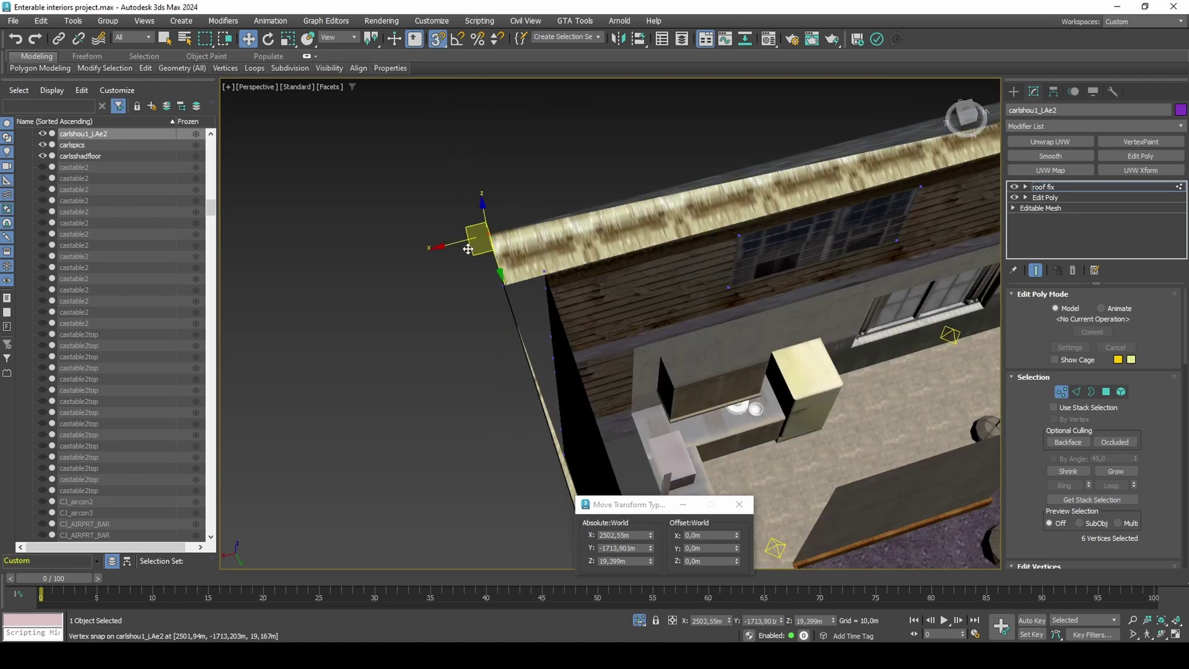
{"action": "left_click_drag", "start_coordinate": [472, 243], "coordinate": [545, 271]}
Step: Select the seven outer eave vertices at the other rear roof corner and snap them onto the inner corner vertex
{"action": "middle_click_drag", "start_coordinate": [572, 267], "coordinate": [631, 434], "text": "alt"}
{"action": "left_click", "coordinate": [605, 181]}
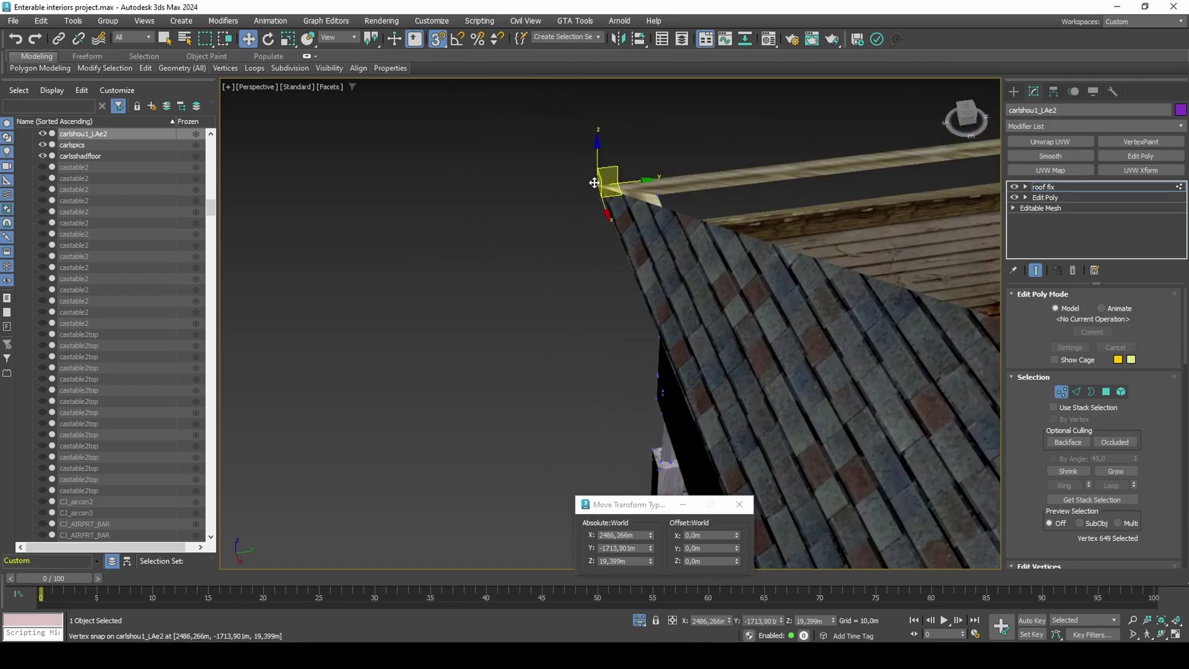
{"action": "middle_click_drag", "start_coordinate": [605, 180], "coordinate": [561, 368], "text": "alt"}
{"action": "left_click_drag", "start_coordinate": [525, 392], "coordinate": [580, 356]}
{"action": "middle_click_drag", "start_coordinate": [581, 355], "coordinate": [610, 378], "text": "alt"}
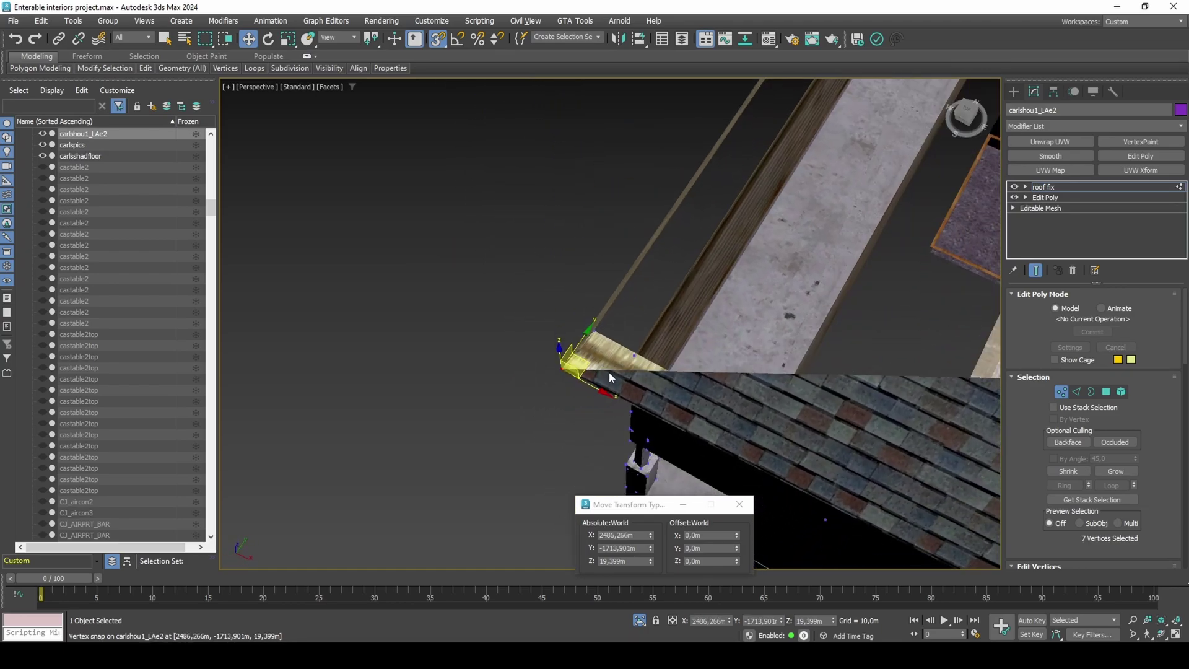
{"action": "left_click_drag", "start_coordinate": [568, 373], "coordinate": [633, 356]}
Step: Snap the five outer eave vertices at the remaining stairs-side roof corner onto the eave's inner corner vertex
{"action": "middle_click_drag", "start_coordinate": [633, 355], "coordinate": [613, 301], "text": "alt"}
{"action": "mouse_move", "coordinate": [613, 301]}
{"action": "middle_mouse_down"}
{"action": "mouse_move", "coordinate": [626, 324]}
{"action": "mouse_move", "coordinate": [576, 261]}
{"action": "middle_mouse_up"}
{"action": "scroll", "coordinate": [523, 185], "scroll_direction": "up", "scroll_amount": 4}
{"action": "left_click_drag", "start_coordinate": [522, 186], "coordinate": [471, 229]}
{"action": "mouse_move", "coordinate": [521, 198]}
{"action": "middle_mouse_down", "text": "alt"}
{"action": "mouse_move", "coordinate": [530, 233]}
{"action": "mouse_move", "coordinate": [552, 225]}
{"action": "middle_mouse_up", "text": "alt"}
{"action": "mouse_move", "coordinate": [552, 225]}
{"action": "left_mouse_down"}
{"action": "mouse_move", "coordinate": [696, 281]}
{"action": "mouse_move", "coordinate": [529, 227]}
{"action": "mouse_move", "coordinate": [593, 217]}
{"action": "mouse_move", "coordinate": [682, 282]}
{"action": "left_mouse_up"}
{"action": "scroll", "coordinate": [665, 286], "scroll_direction": "down", "scroll_amount": 8}
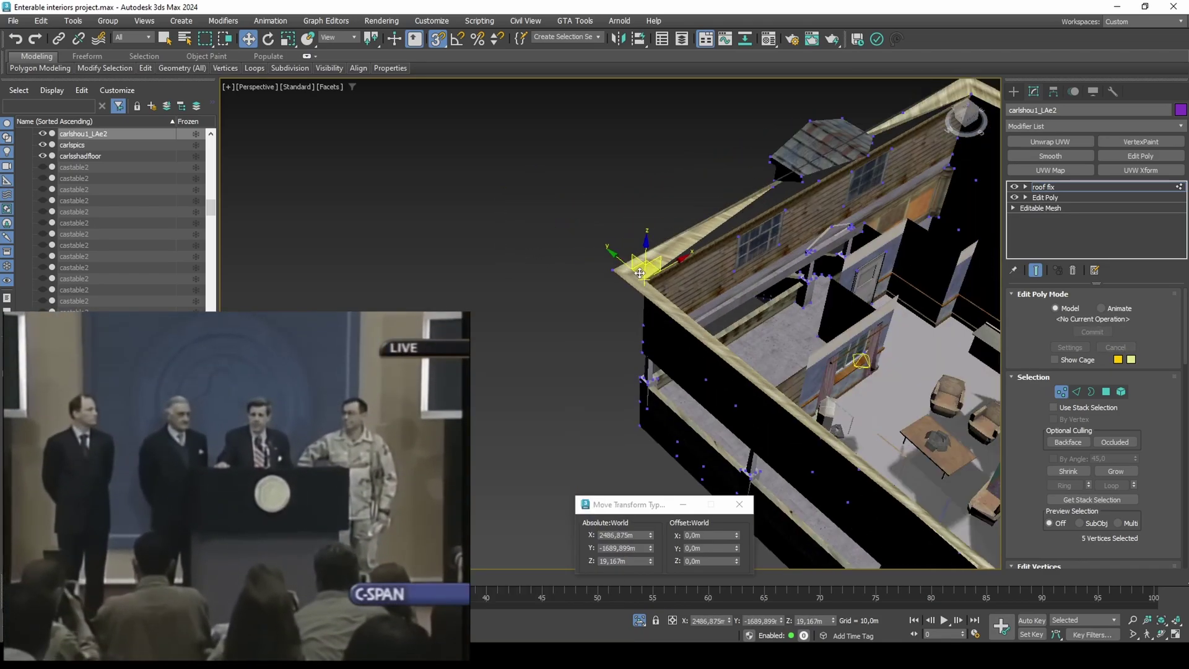
Step: Select the four eave vertices below one corner of the front dormer and snap them onto the top edge of the wall trim
{"action": "middle_click_drag", "start_coordinate": [531, 317], "coordinate": [604, 273], "text": "alt"}
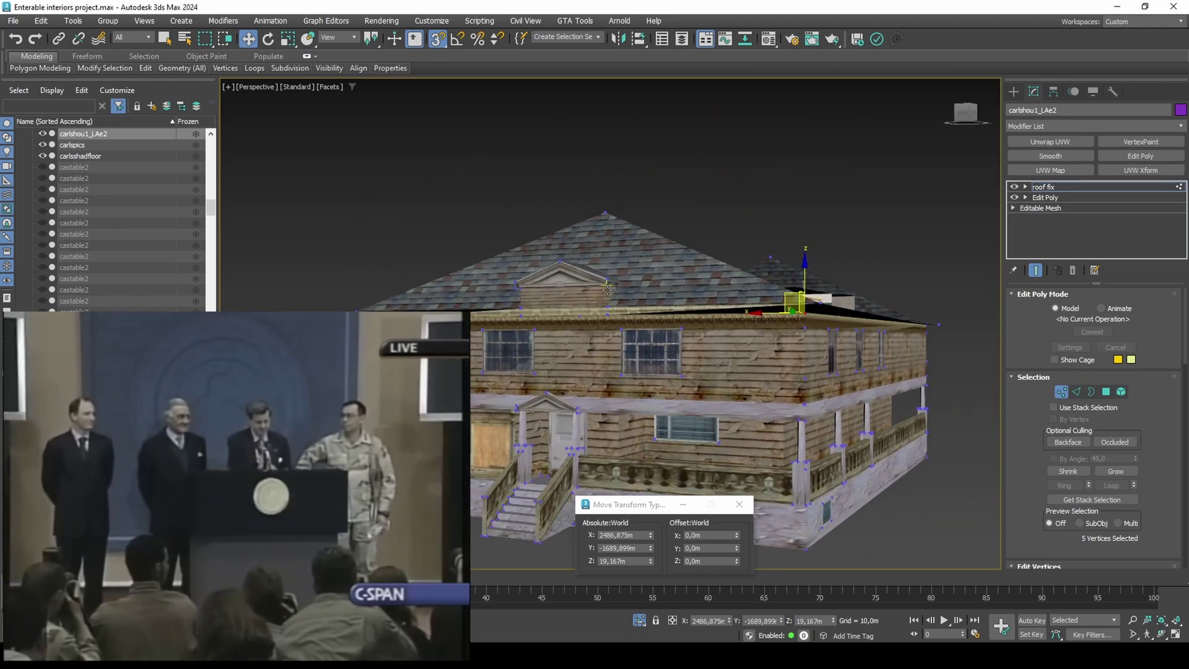
{"action": "scroll", "coordinate": [604, 272], "scroll_direction": "up", "scroll_amount": 5}
{"action": "left_click", "coordinate": [609, 338]}
{"action": "middle_click_drag", "start_coordinate": [604, 329], "coordinate": [600, 360], "text": "alt"}
{"action": "key", "text": "F3"}
{"action": "left_click_drag", "start_coordinate": [625, 330], "coordinate": [627, 333]}
{"action": "key", "text": "F3"}
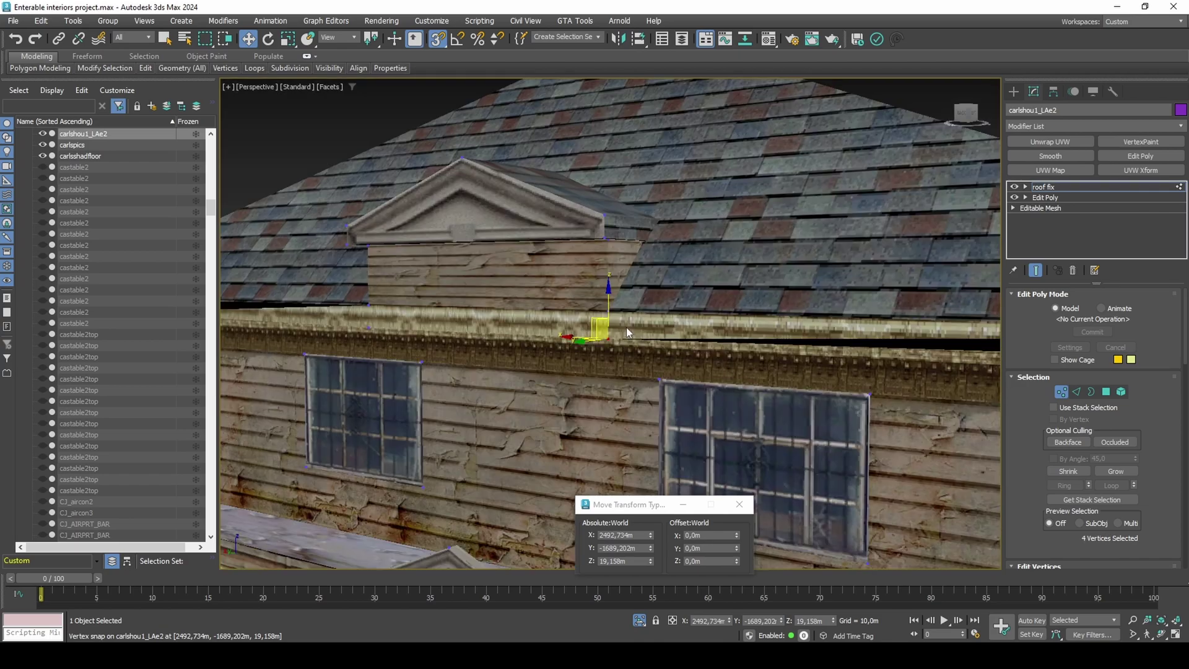
{"action": "middle_click_drag", "start_coordinate": [627, 335], "coordinate": [604, 307], "text": "alt"}
{"action": "mouse_move", "coordinate": [599, 338]}
{"action": "left_mouse_down"}
{"action": "mouse_move", "coordinate": [599, 353]}
{"action": "mouse_move", "coordinate": [547, 377]}
{"action": "left_mouse_up"}
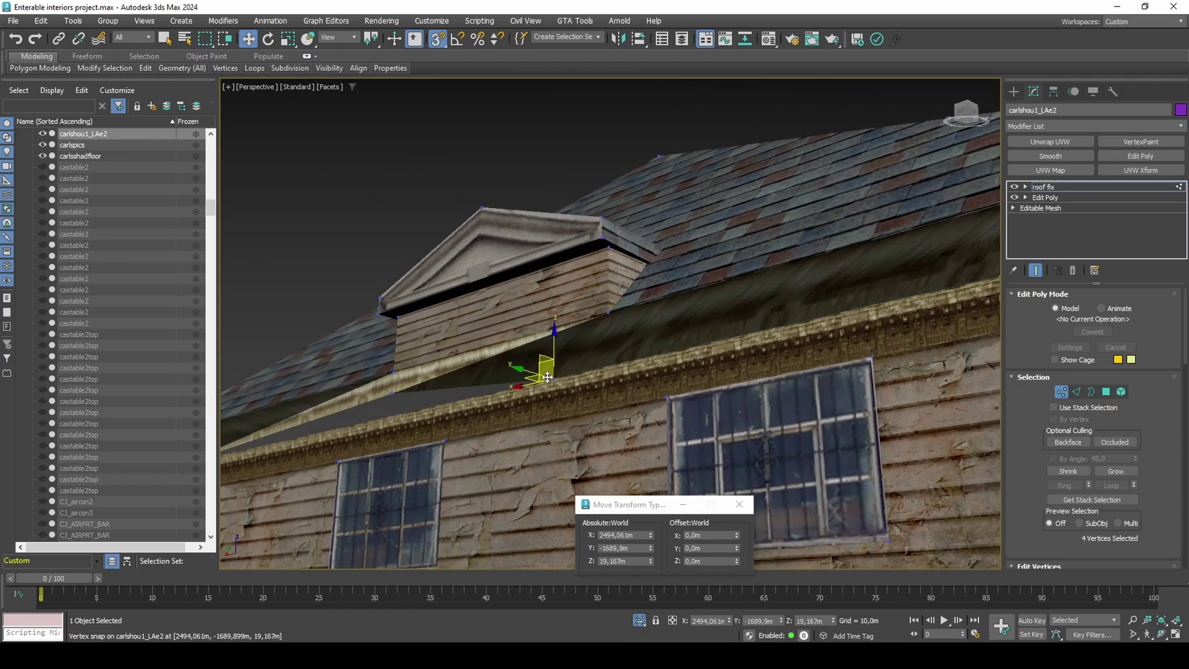
Step: Snap the eave vertices below the front dormer's other corner onto the top edge of the wall trim
{"action": "middle_click_drag", "start_coordinate": [539, 391], "coordinate": [462, 355], "text": "alt"}
{"action": "key", "text": "F3"}
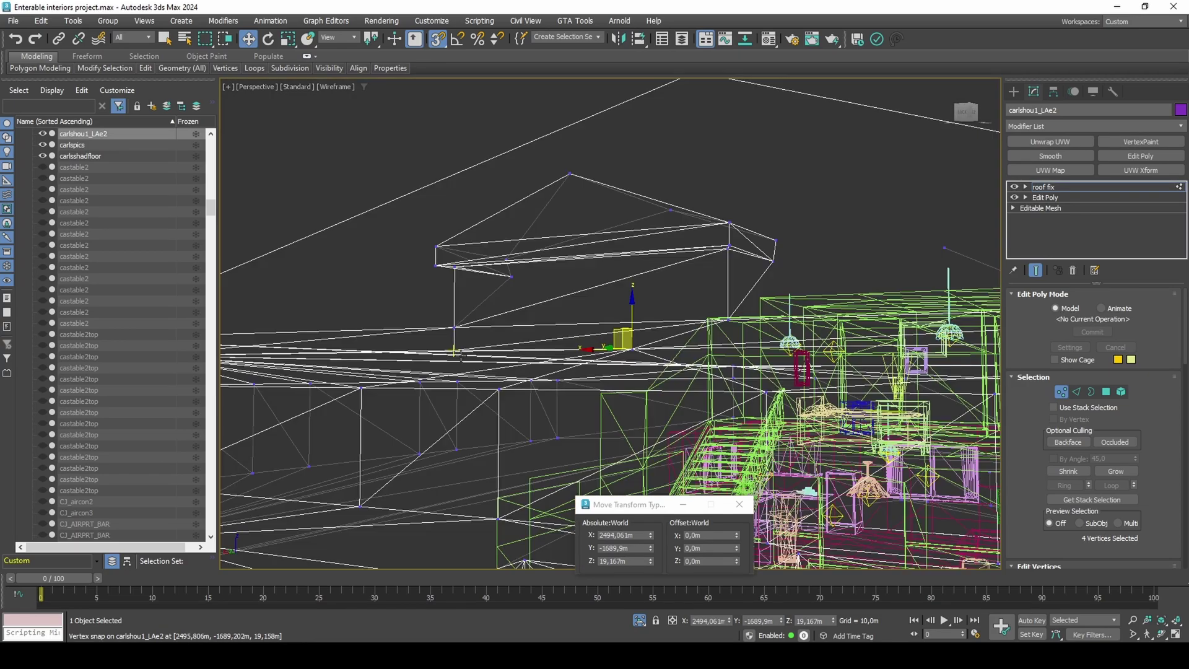
{"action": "mouse_move", "coordinate": [477, 340]}
{"action": "left_mouse_down"}
{"action": "mouse_move", "coordinate": [468, 353]}
{"action": "mouse_move", "coordinate": [632, 349]}
{"action": "left_mouse_up"}
{"action": "key", "text": "F3"}
{"action": "mouse_move", "coordinate": [623, 360]}
{"action": "middle_mouse_down", "text": "alt"}
{"action": "mouse_move", "coordinate": [609, 304]}
{"action": "mouse_move", "coordinate": [590, 312]}
{"action": "middle_mouse_up", "text": "alt"}
{"action": "scroll", "coordinate": [609, 304], "scroll_direction": "down", "scroll_amount": 5}
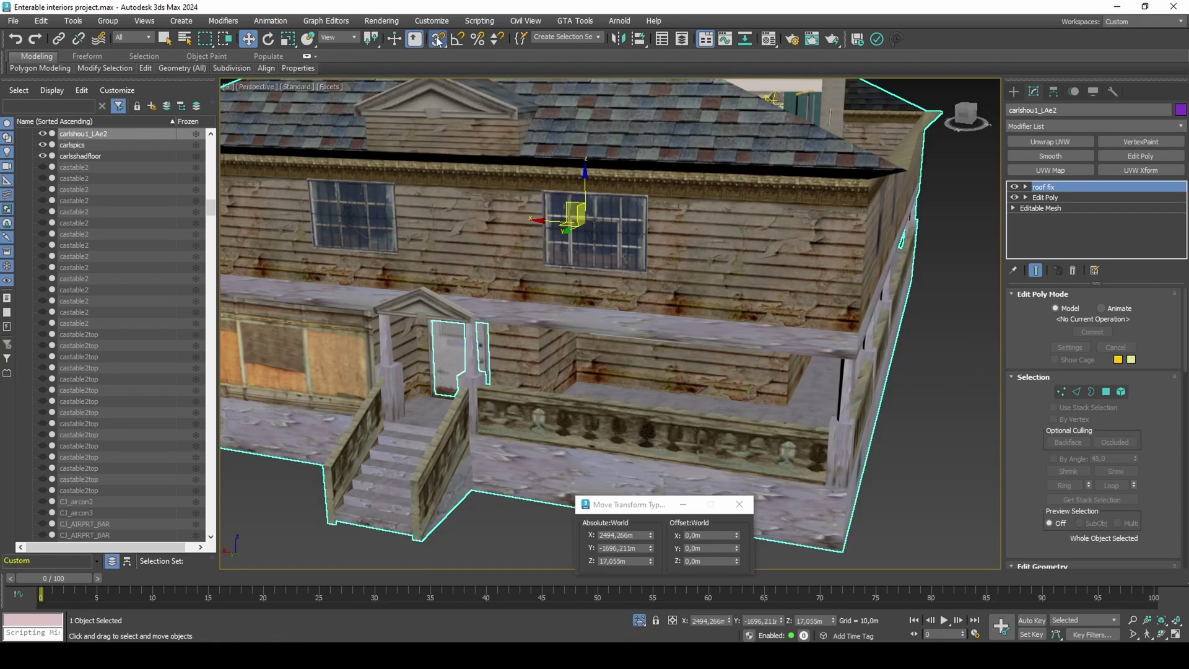
Step: Enable axis constraints for snapping and add an Edit Poly modifier named "2nd floor ceiling fix" above roof fix
{"action": "right_click", "coordinate": [438, 39]}
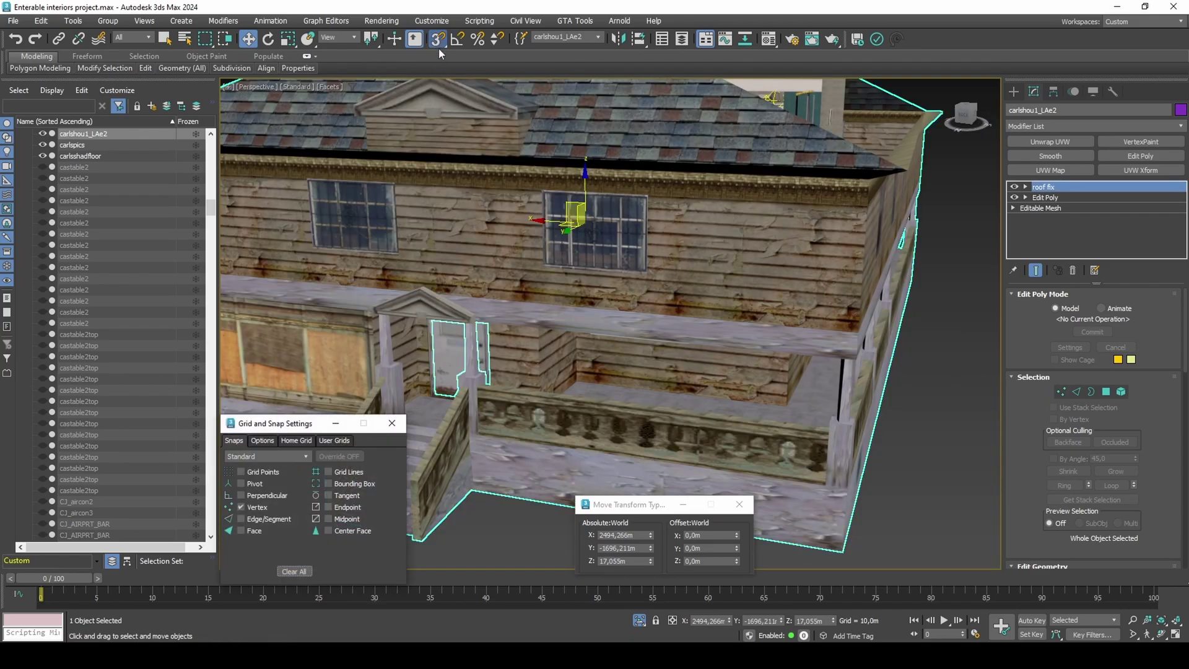
{"action": "left_click", "coordinate": [263, 440]}
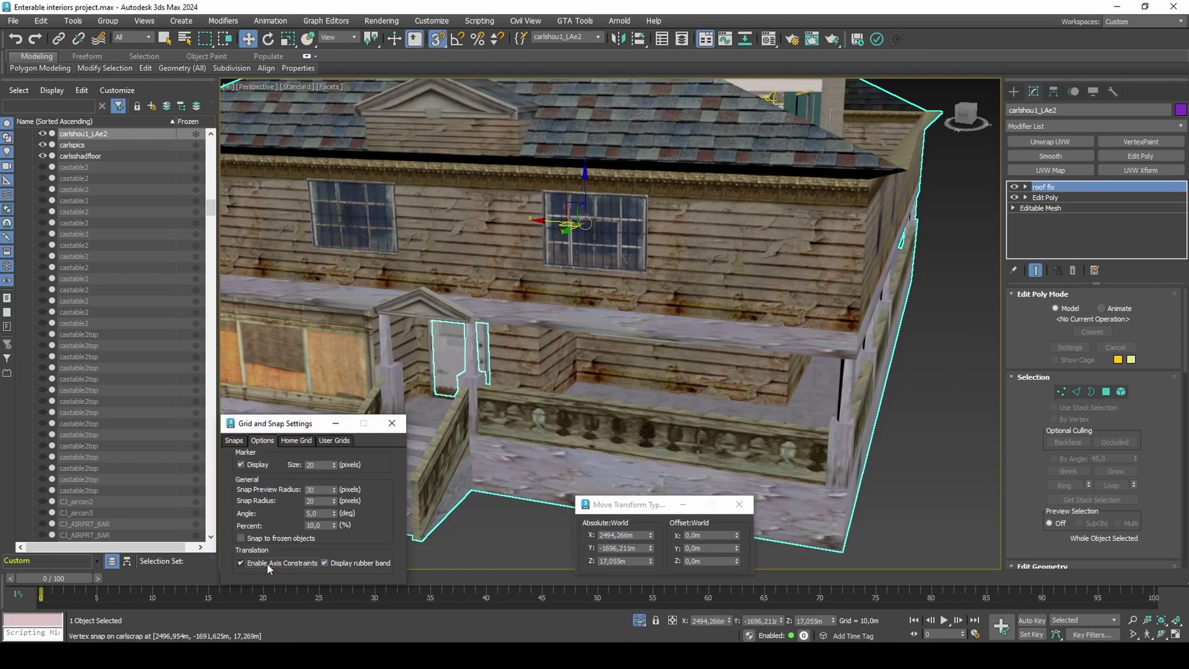
{"action": "left_click", "coordinate": [1106, 156]}
{"action": "right_click", "coordinate": [1079, 189]}
{"action": "left_click", "coordinate": [1077, 194]}
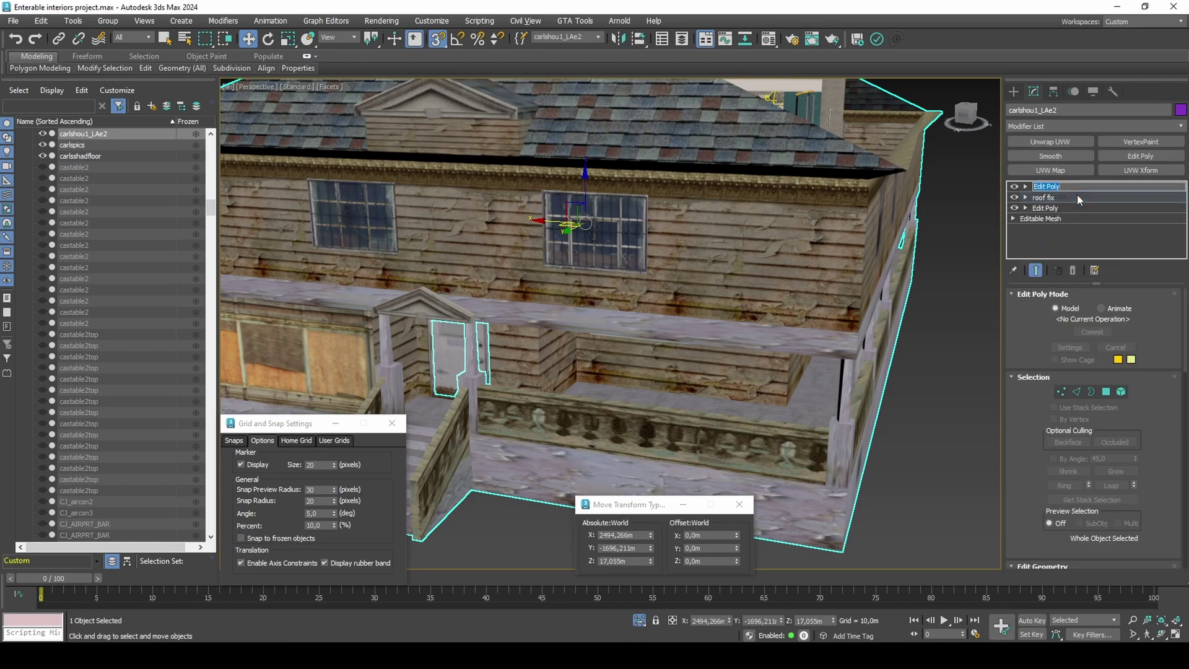
{"action": "type", "text": "2nd floor ceiling fix"}
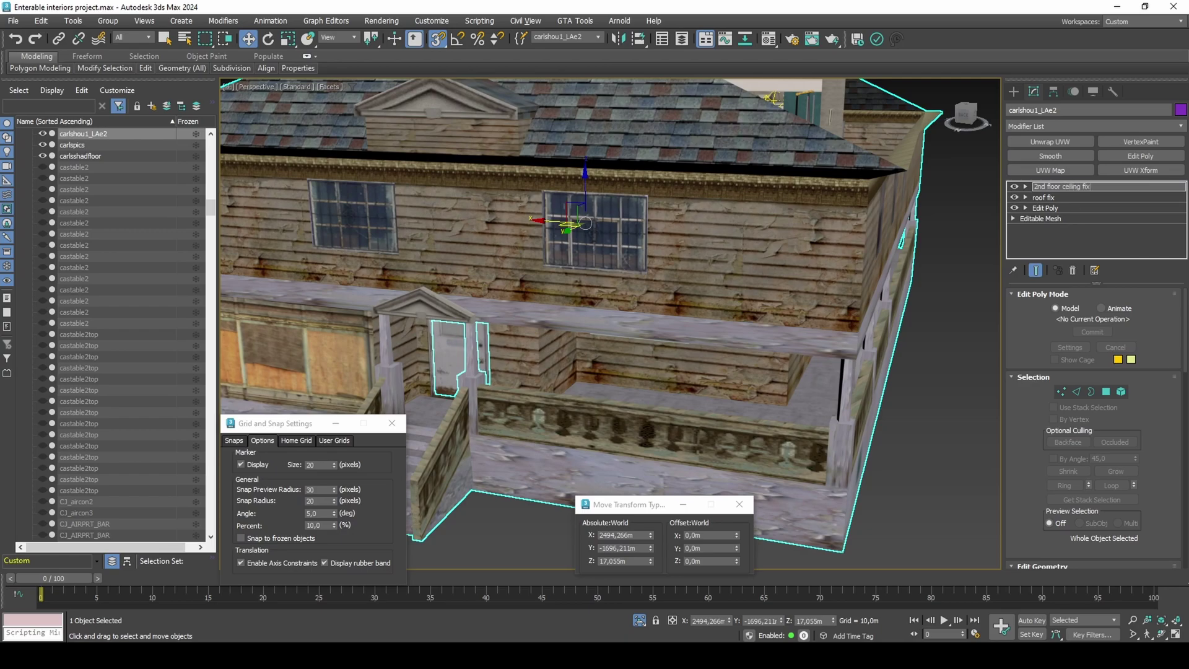
{"action": "key", "text": "Return"}
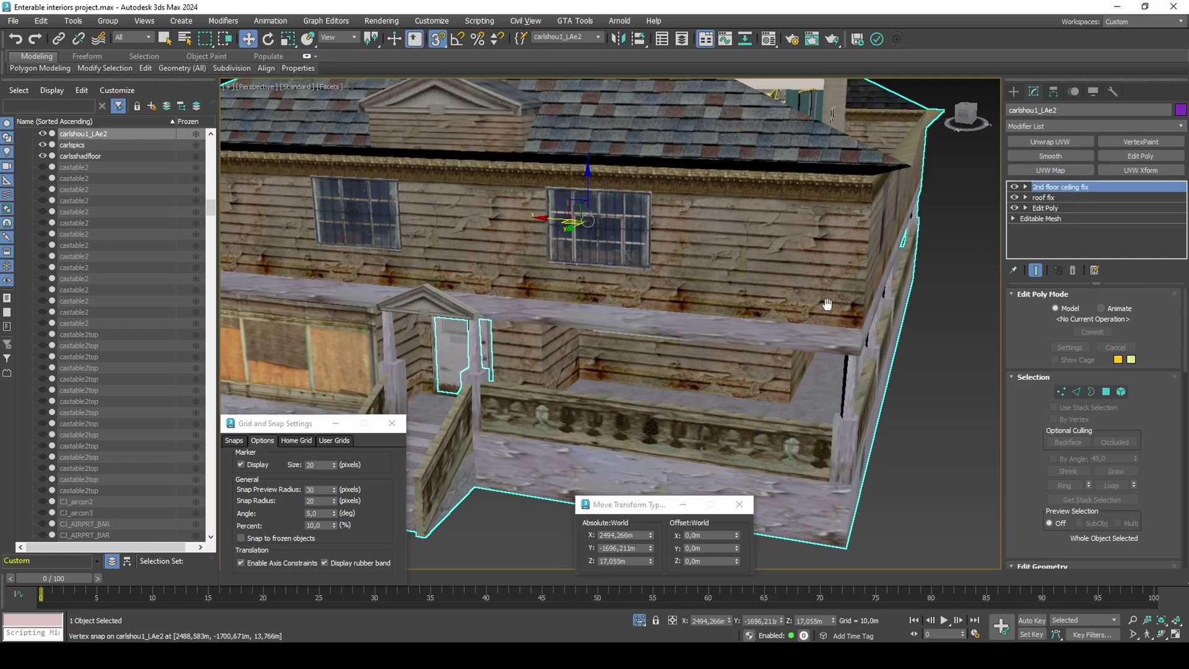
Step: Select the ten porch floor polygons, from the front entrance around the corner and along the side of the house
{"action": "middle_click_drag", "start_coordinate": [828, 304], "coordinate": [851, 303], "text": "alt"}
{"action": "key", "text": "4"}
{"action": "left_click", "coordinate": [641, 437]}
{"action": "mouse_move", "coordinate": [641, 437]}
{"action": "middle_mouse_down", "text": "alt"}
{"action": "mouse_move", "coordinate": [675, 386]}
{"action": "mouse_move", "coordinate": [653, 422]}
{"action": "middle_mouse_up", "text": "alt"}
{"action": "key", "text": "q"}
{"action": "left_click", "coordinate": [652, 422], "text": "ctrl"}
{"action": "left_click", "coordinate": [470, 419], "text": "ctrl"}
{"action": "left_click", "coordinate": [468, 430], "text": "ctrl"}
{"action": "left_click", "coordinate": [460, 438], "text": "ctrl"}
{"action": "left_click", "coordinate": [719, 456], "text": "ctrl"}
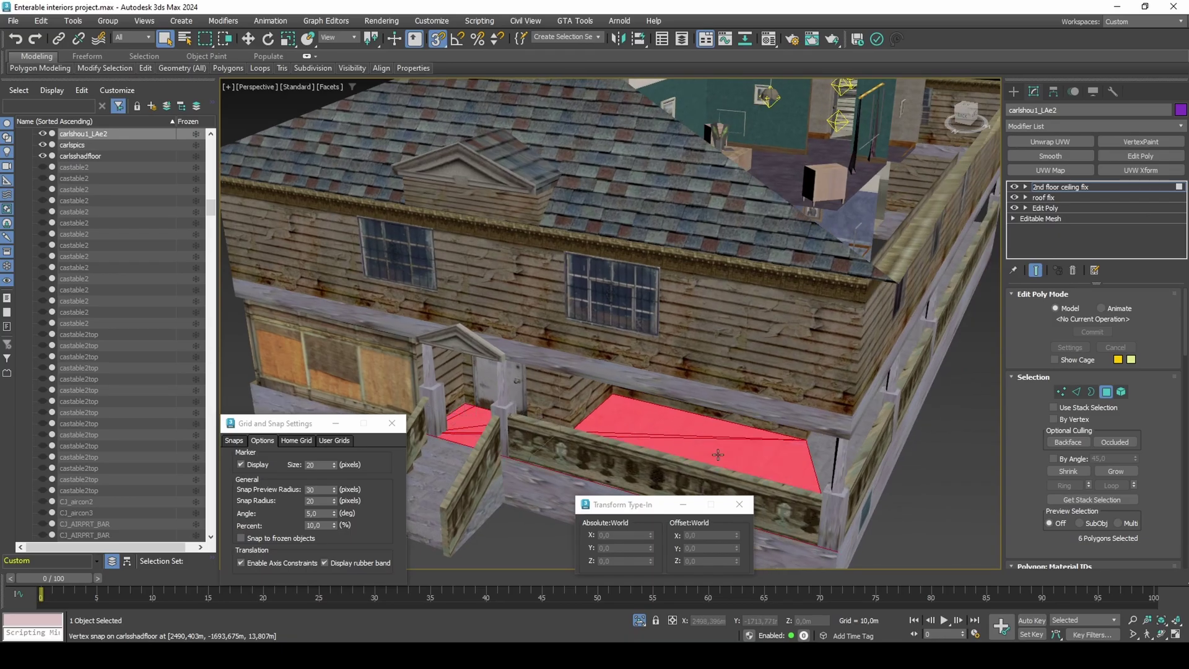
{"action": "left_click", "coordinate": [824, 458], "text": "ctrl"}
{"action": "left_click", "coordinate": [873, 417], "text": "ctrl"}
{"action": "left_click", "coordinate": [861, 426], "text": "ctrl"}
{"action": "mouse_move", "coordinate": [880, 392]}
{"action": "middle_mouse_down", "text": "alt"}
{"action": "mouse_move", "coordinate": [941, 272]}
{"action": "mouse_move", "coordinate": [873, 347]}
{"action": "mouse_move", "coordinate": [864, 381]}
{"action": "middle_mouse_up", "text": "alt"}
{"action": "key", "text": "F3"}
{"action": "scroll", "coordinate": [864, 382], "scroll_direction": "down", "scroll_amount": 6}
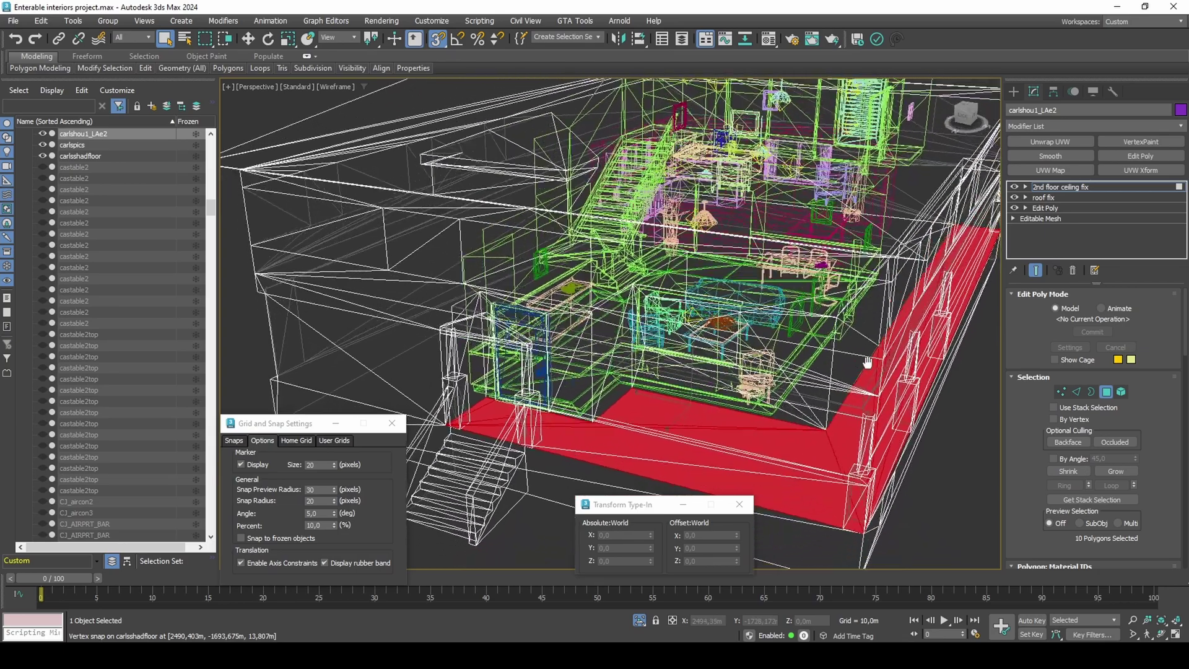
{"action": "key", "text": "F3"}
{"action": "scroll", "coordinate": [1048, 469], "scroll_direction": "down", "scroll_amount": 2}
{"action": "scroll", "coordinate": [1038, 468], "scroll_direction": "down", "scroll_amount": 8}
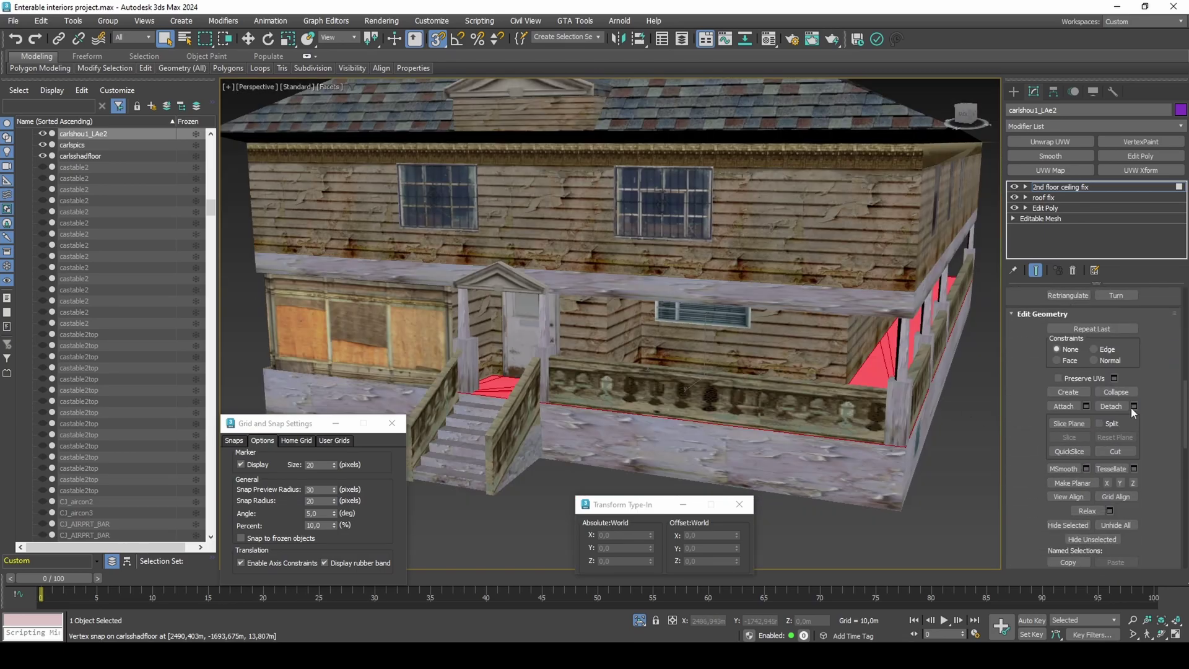
Step: Detach a copy of the selected porch floor polygons and raise it vertically to the underside of the second floor overhang
{"action": "left_click", "coordinate": [1131, 408]}
{"action": "left_click", "coordinate": [635, 337]}
{"action": "middle_click_drag", "start_coordinate": [816, 407], "coordinate": [701, 340]}
{"action": "key", "text": "w"}
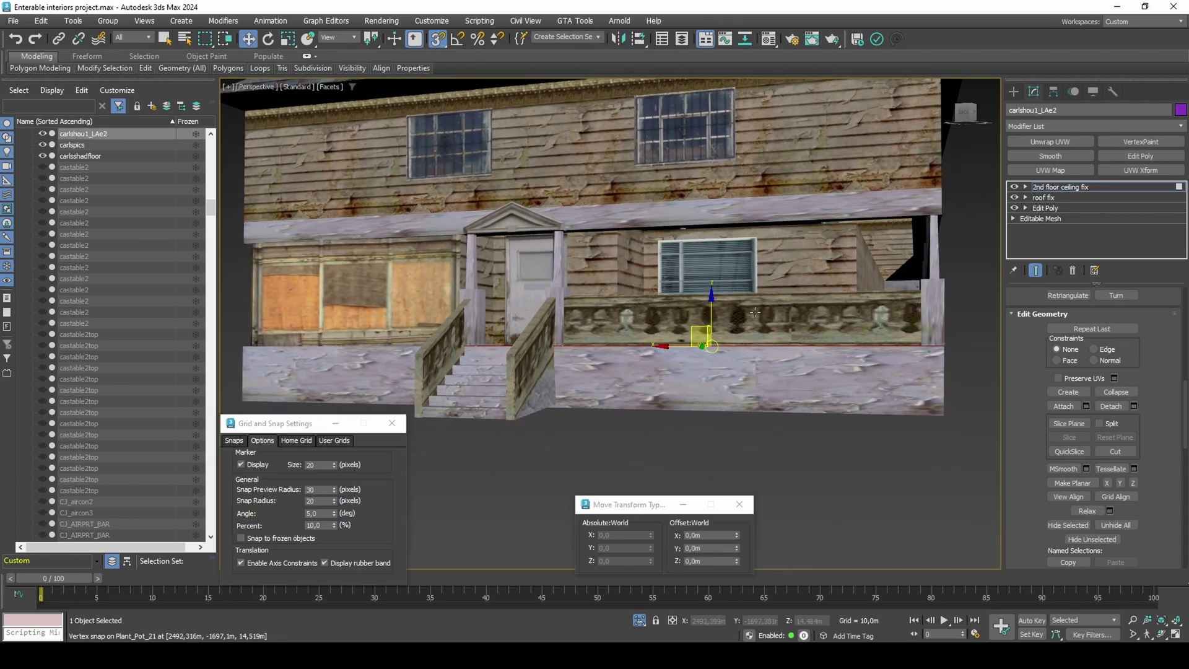
{"action": "middle_click_drag", "start_coordinate": [755, 312], "coordinate": [748, 321]}
{"action": "left_click_drag", "start_coordinate": [704, 324], "coordinate": [850, 231]}
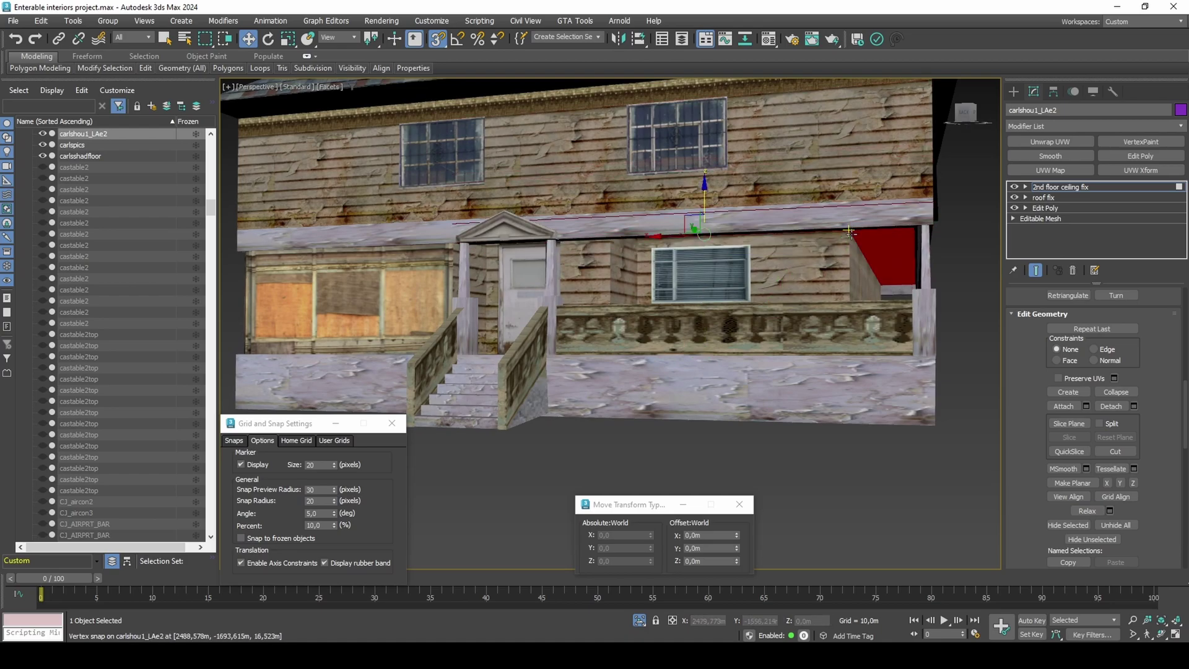
Step: Flip the copied porch ceiling polygons, and turn off axis constraints and snapping
{"action": "scroll", "coordinate": [1154, 396], "scroll_direction": "up", "scroll_amount": 5}
{"action": "left_click", "coordinate": [1120, 425]}
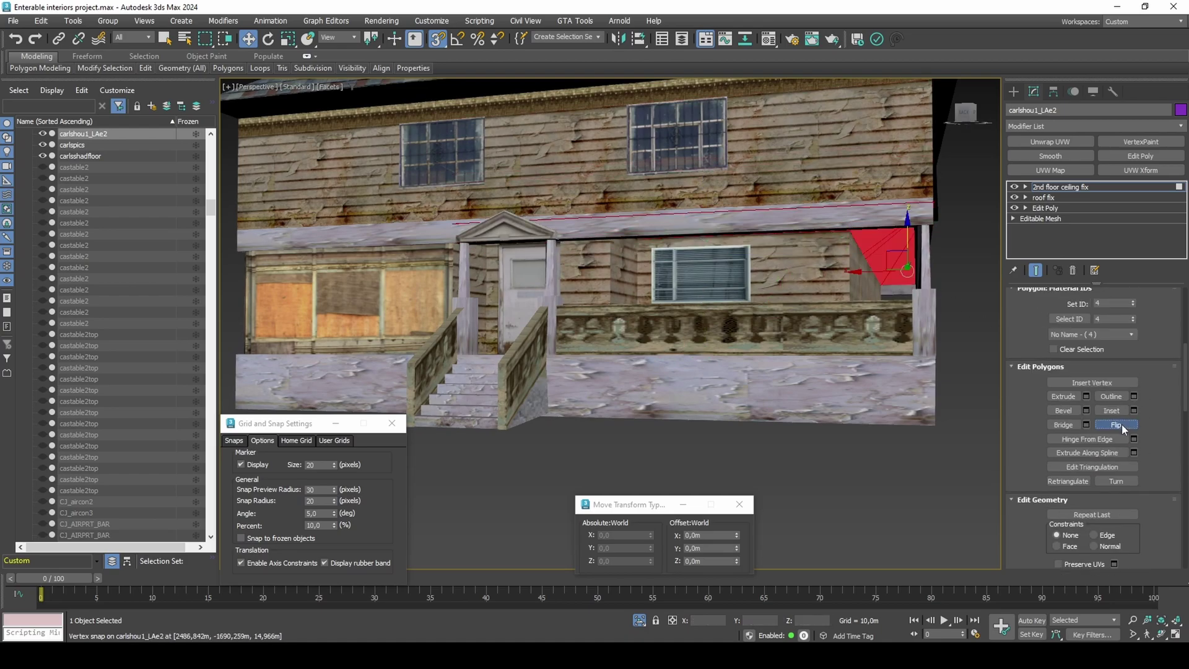
{"action": "left_click", "coordinate": [270, 563]}
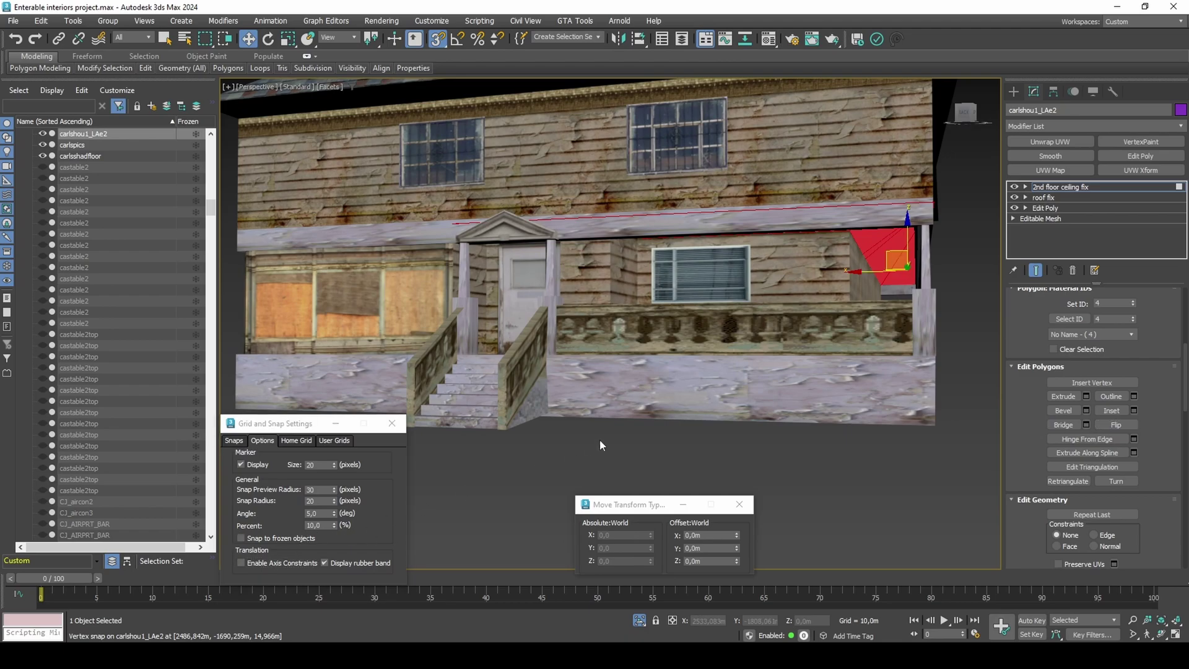
{"action": "key", "text": "s"}
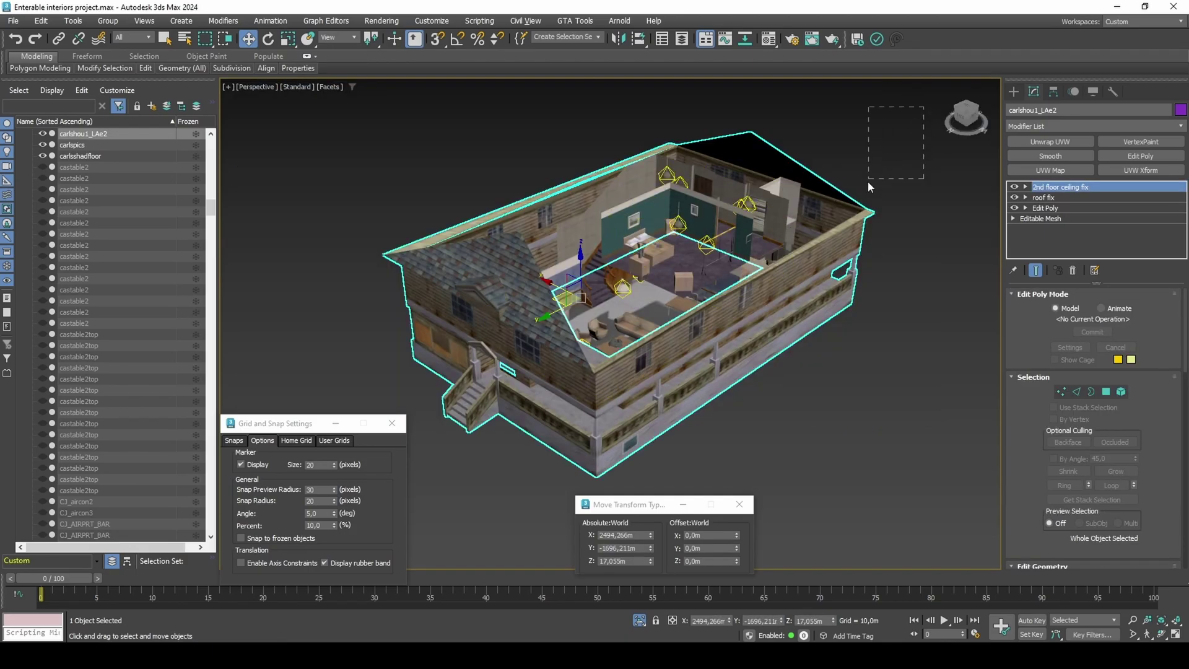
Step: Select the whole house with its interior objects and lights, and open the Export MAP tool
{"action": "left_click_drag", "start_coordinate": [370, 500], "coordinate": [370, 500]}
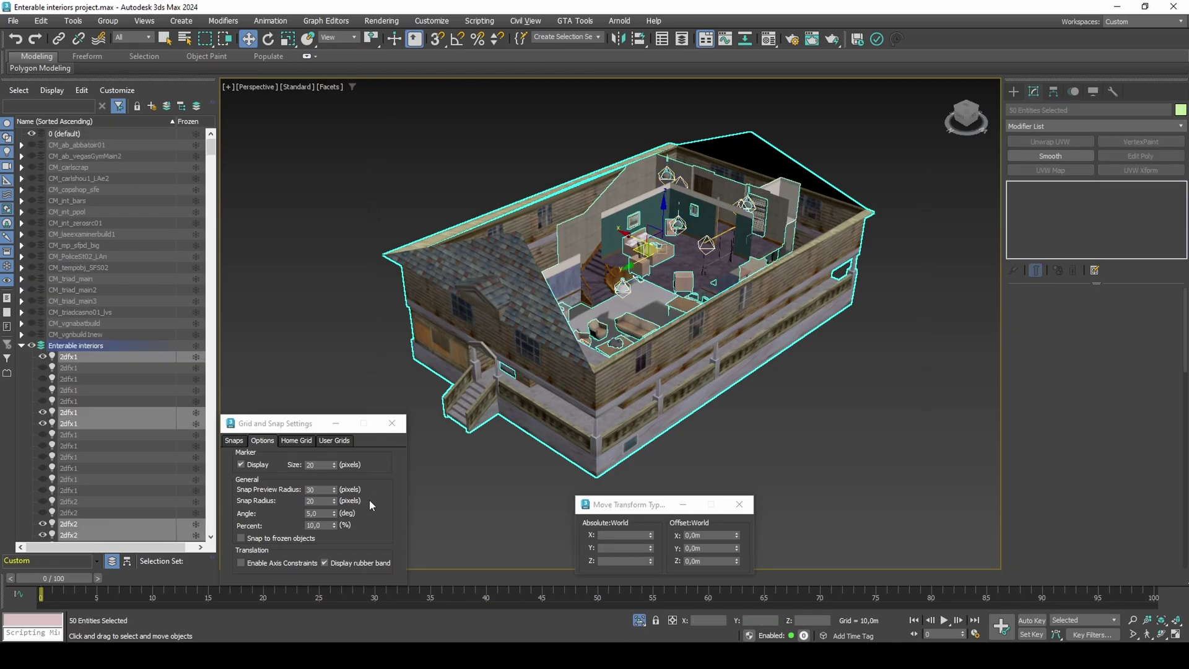
{"action": "left_click", "coordinate": [575, 20]}
{"action": "mouse_move", "coordinate": [592, 75]}
{"action": "left_click", "coordinate": [660, 77]}
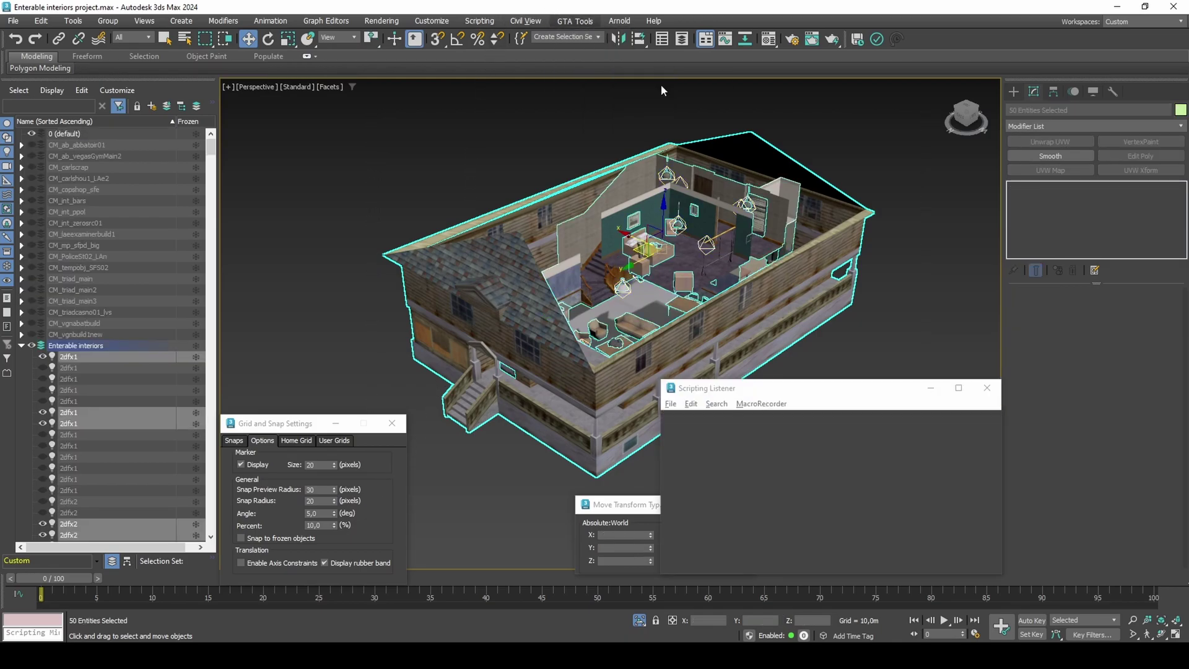
{"action": "left_click_drag", "start_coordinate": [69, 73], "coordinate": [260, 147]}
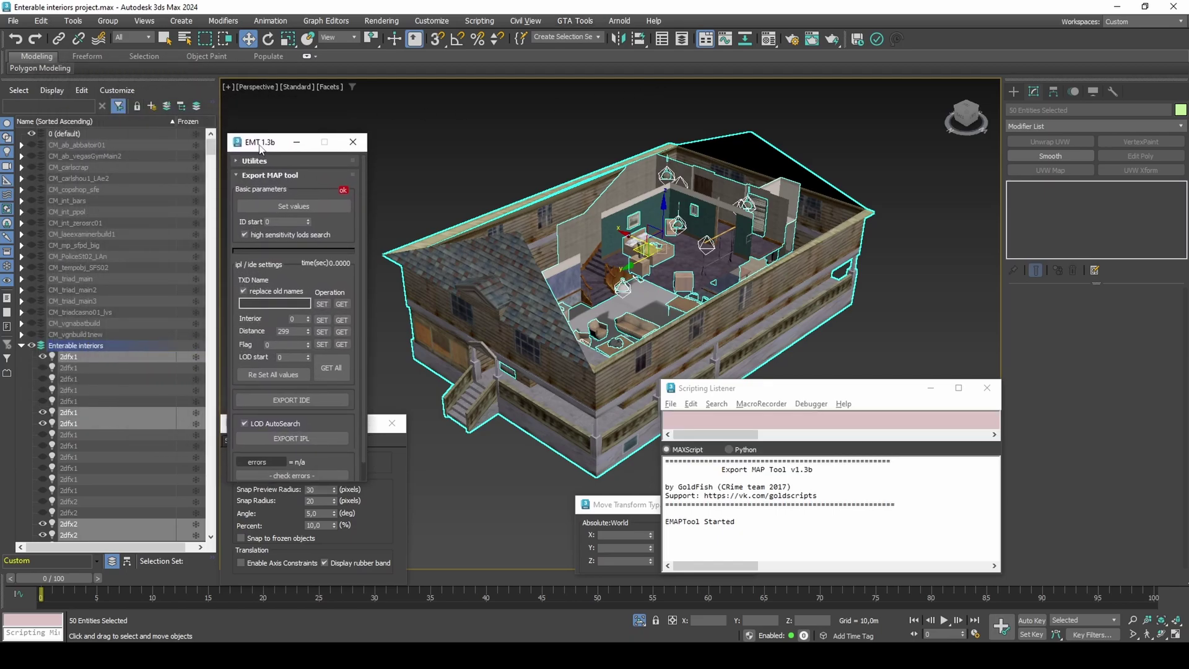
Step: Set the TXD name to 123, apply the basic values and export the IPL listing of the selected objects
{"action": "left_click", "coordinate": [283, 301]}
{"action": "type", "text": "123"}
{"action": "left_click", "coordinate": [318, 207]}
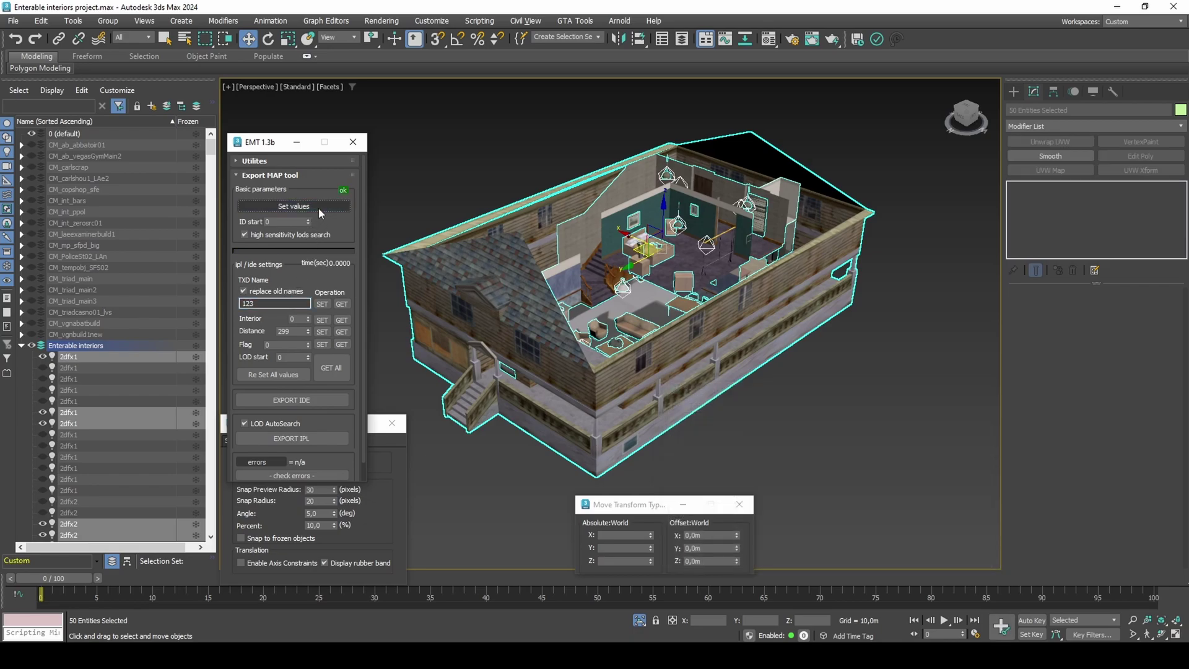
{"action": "left_click", "coordinate": [305, 440]}
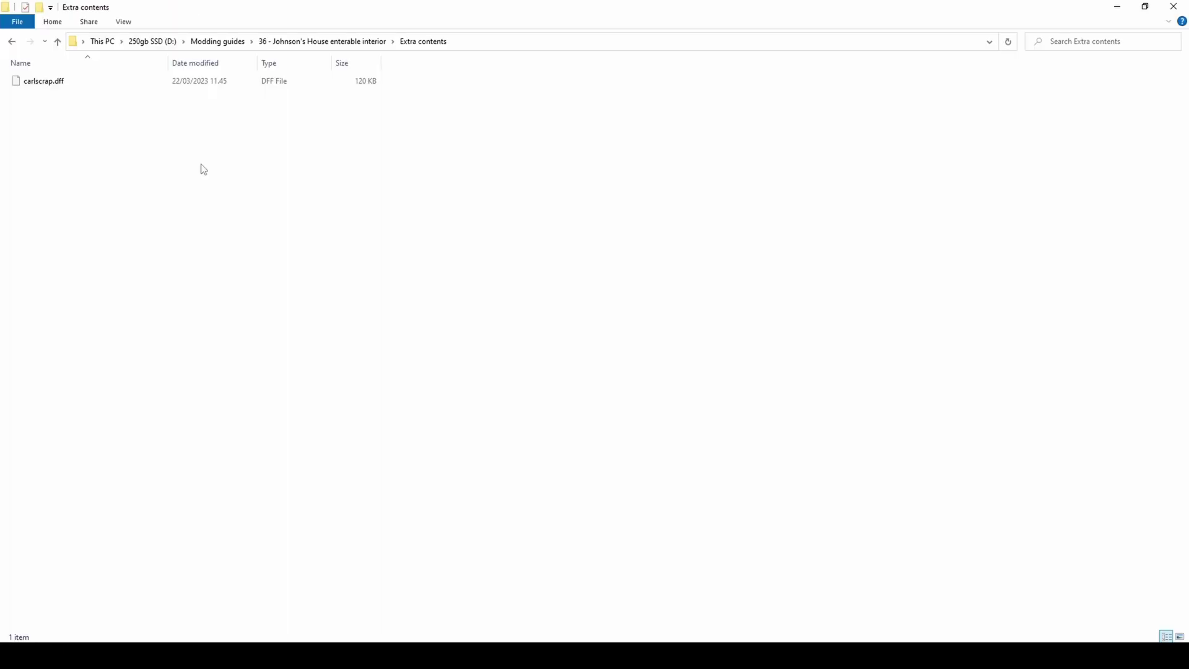
Step: In File Explorer, create a new text document in the Extra contents folder and name it carlshouse
{"action": "right_click", "coordinate": [200, 166]}
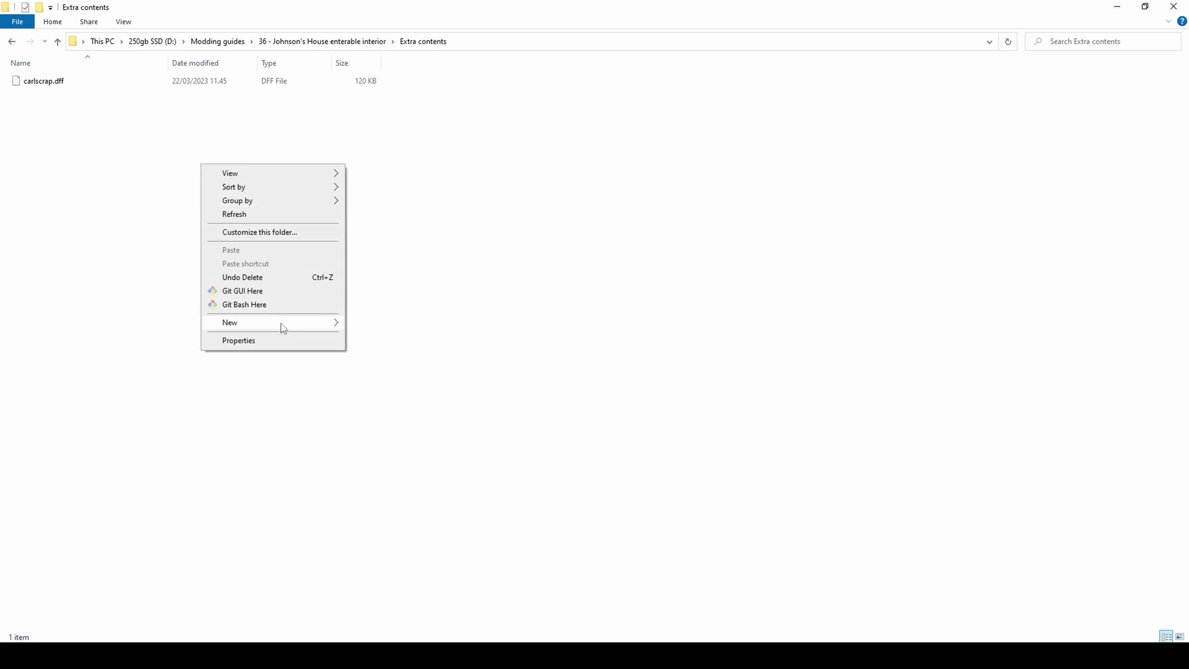
{"action": "mouse_move", "coordinate": [282, 323]}
{"action": "left_click", "coordinate": [400, 396]}
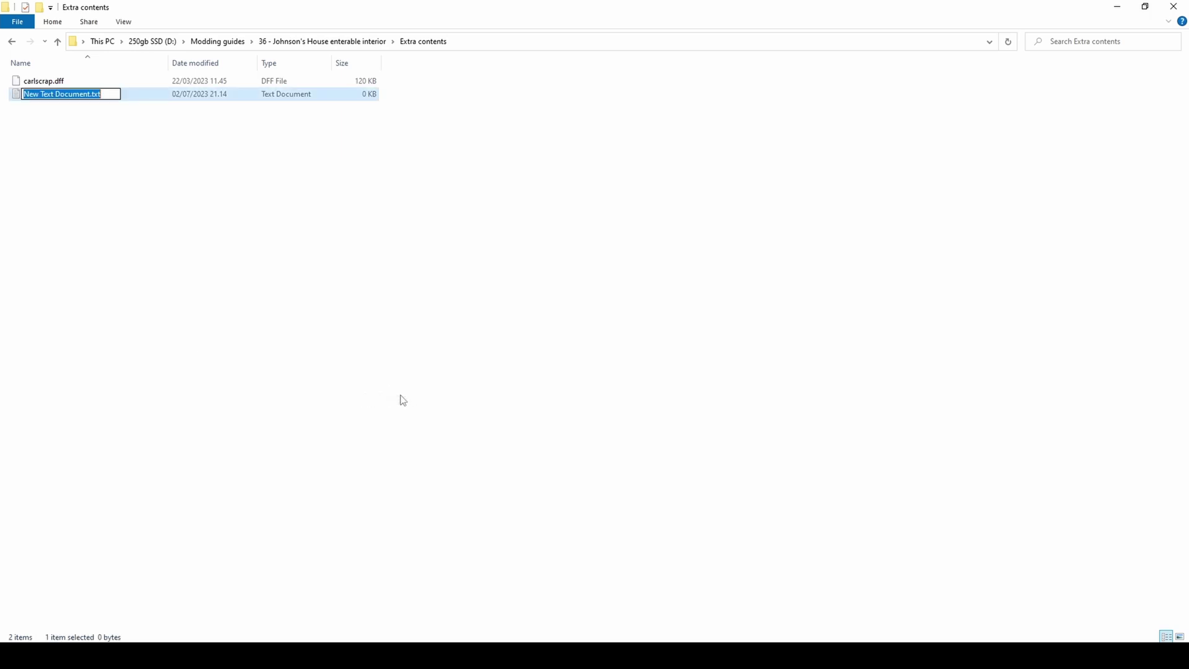
{"action": "type", "text": "carlshouse."}
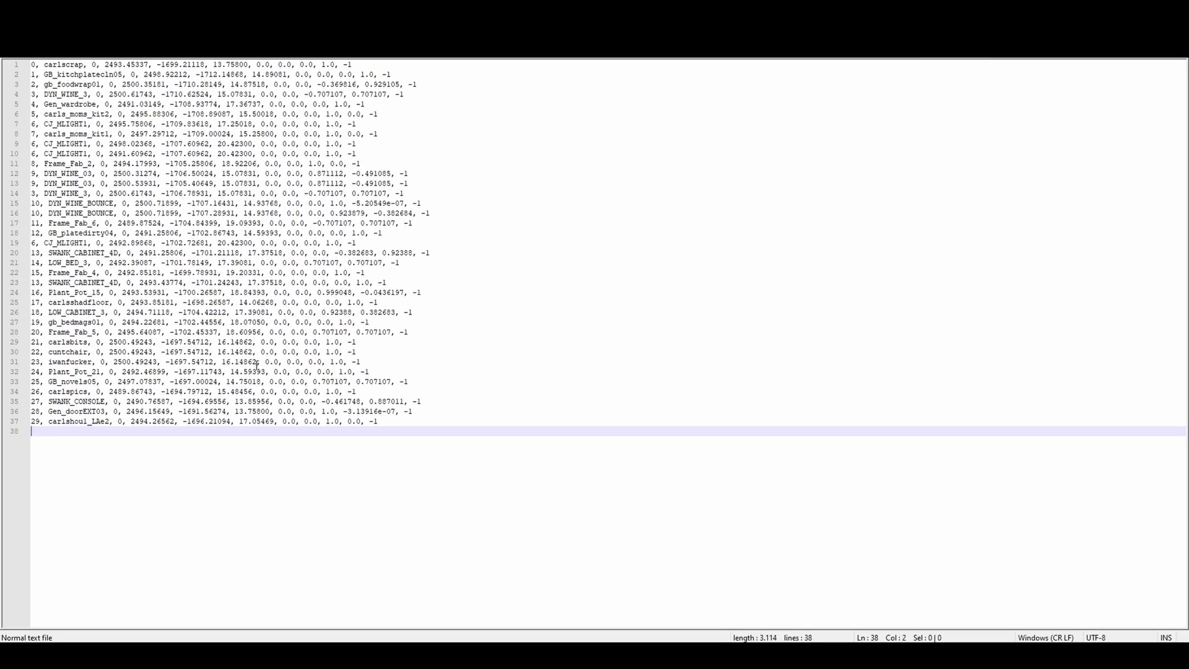
Step: In the text editor, enclose the exported object list between an opening "inst" line and a closing "end" line
{"action": "type", "text": "end"}
{"action": "left_click", "coordinate": [34, 65]}
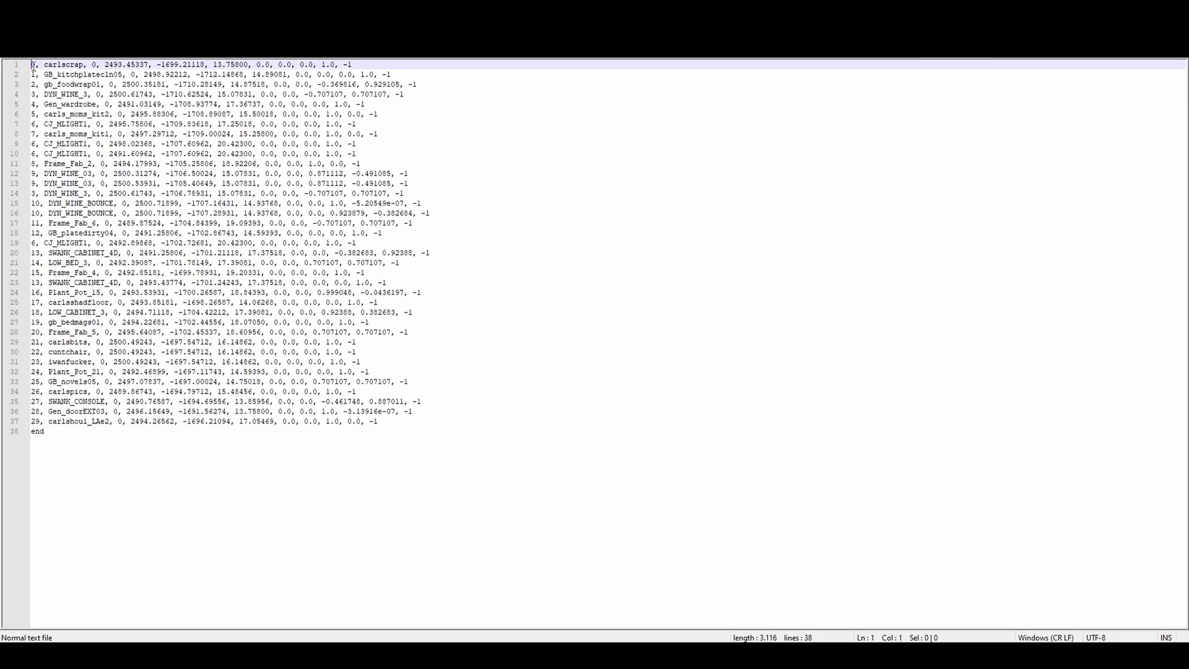
{"action": "type", "text": "inst"}
{"action": "key", "text": "Return"}
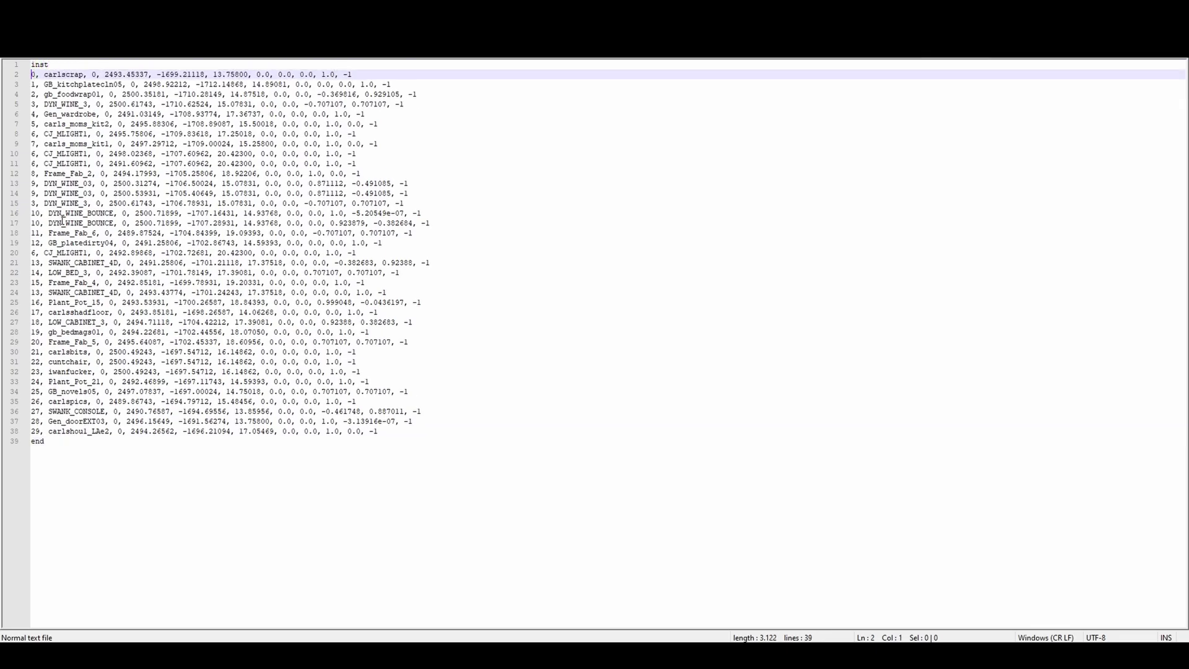
Step: Change the Gen_doorEXT03 entry to model Gen_doorINT01 with ID 1491
{"action": "double_click", "coordinate": [59, 421]}
{"action": "type", "text": "Gen_doorINT01"}
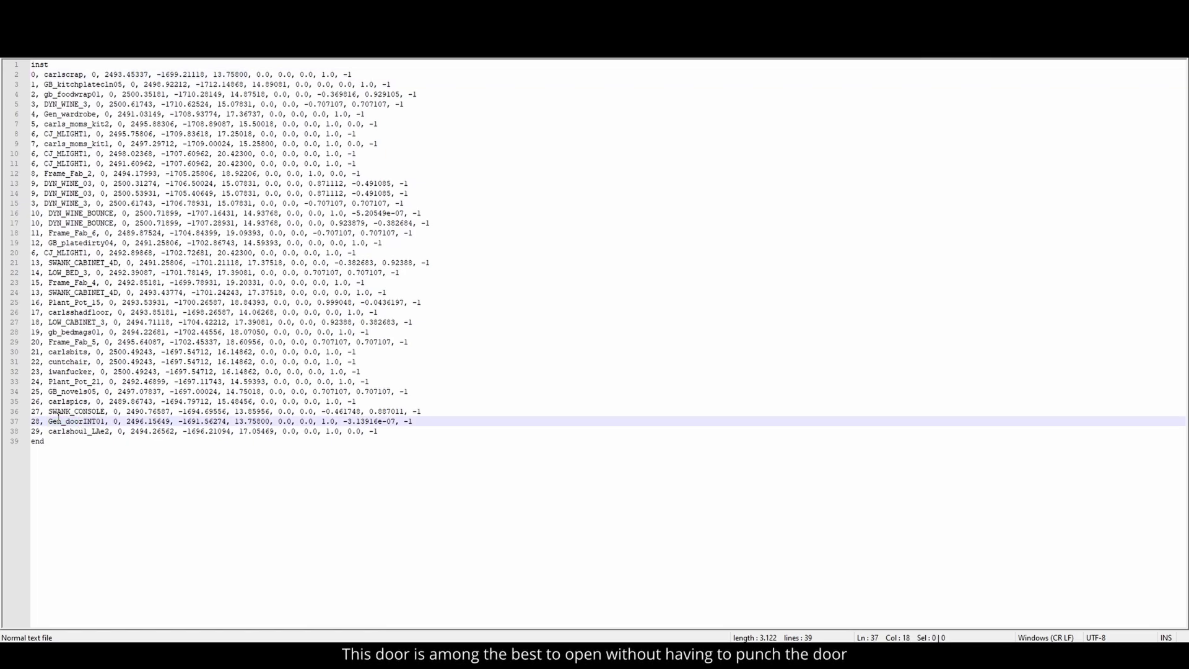
{"action": "left_click", "coordinate": [38, 422]}
{"action": "key", "text": "BackSpace"}
{"action": "key", "text": "BackSpace"}
{"action": "type", "text": "1491"}
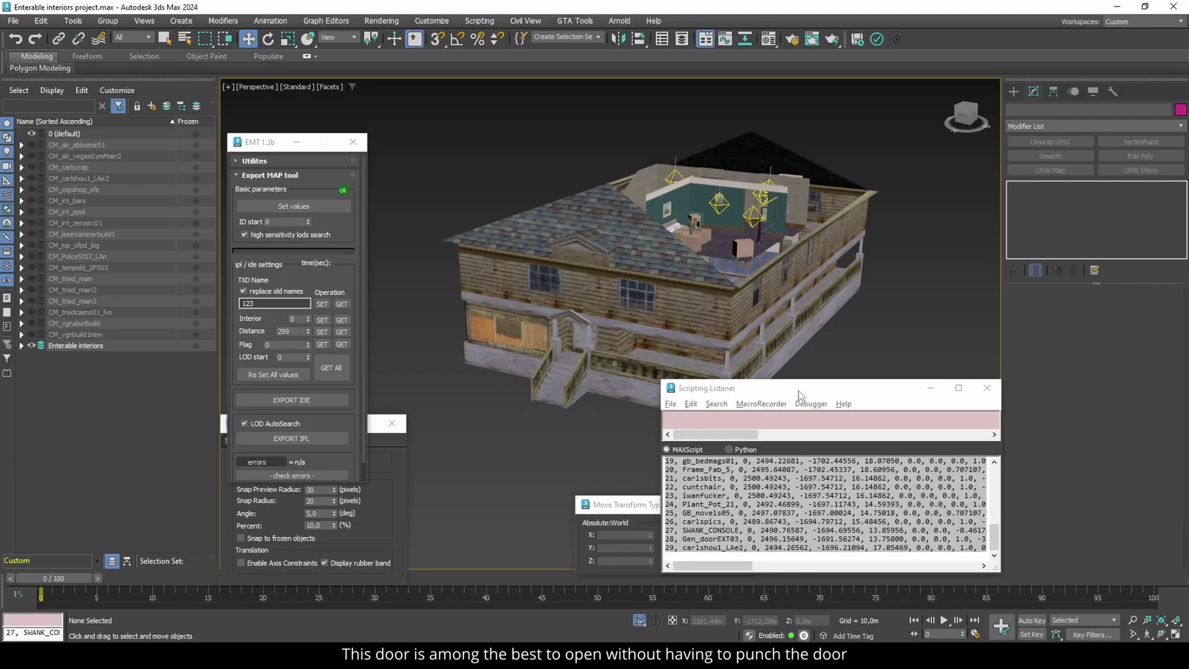
Step: Back in 3ds Max, close the Scripting Listener, the Grid and Snap Settings and the Export MAP tool
{"action": "left_click", "coordinate": [987, 388]}
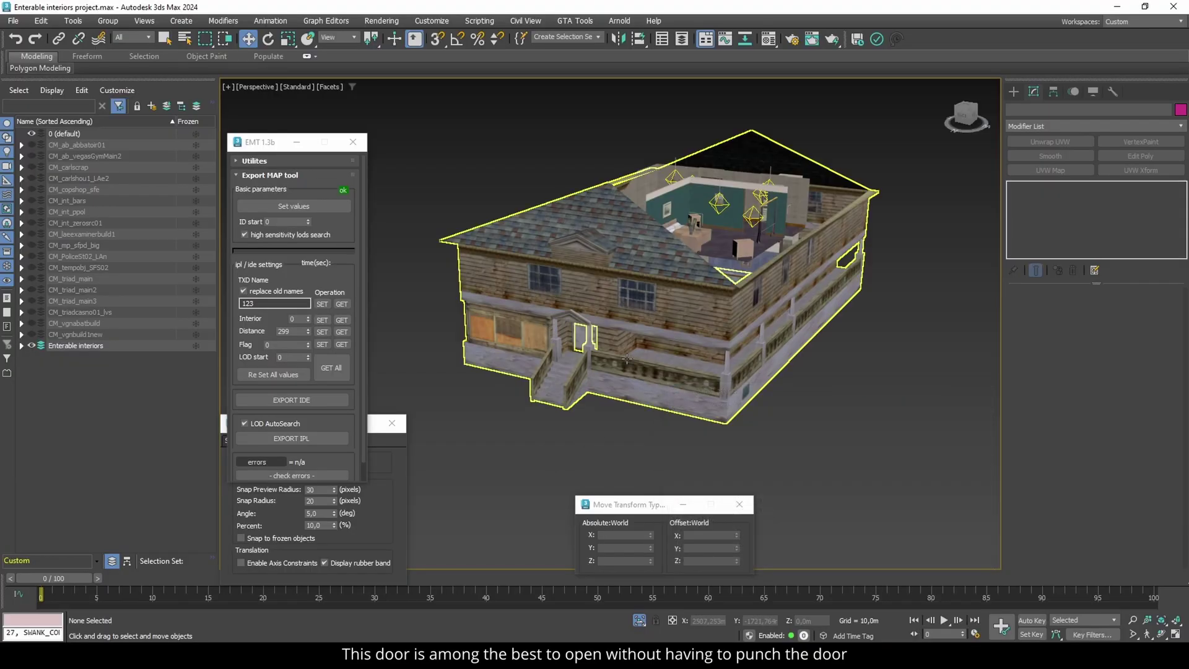
{"action": "left_click", "coordinate": [395, 419]}
{"action": "left_click", "coordinate": [353, 142]}
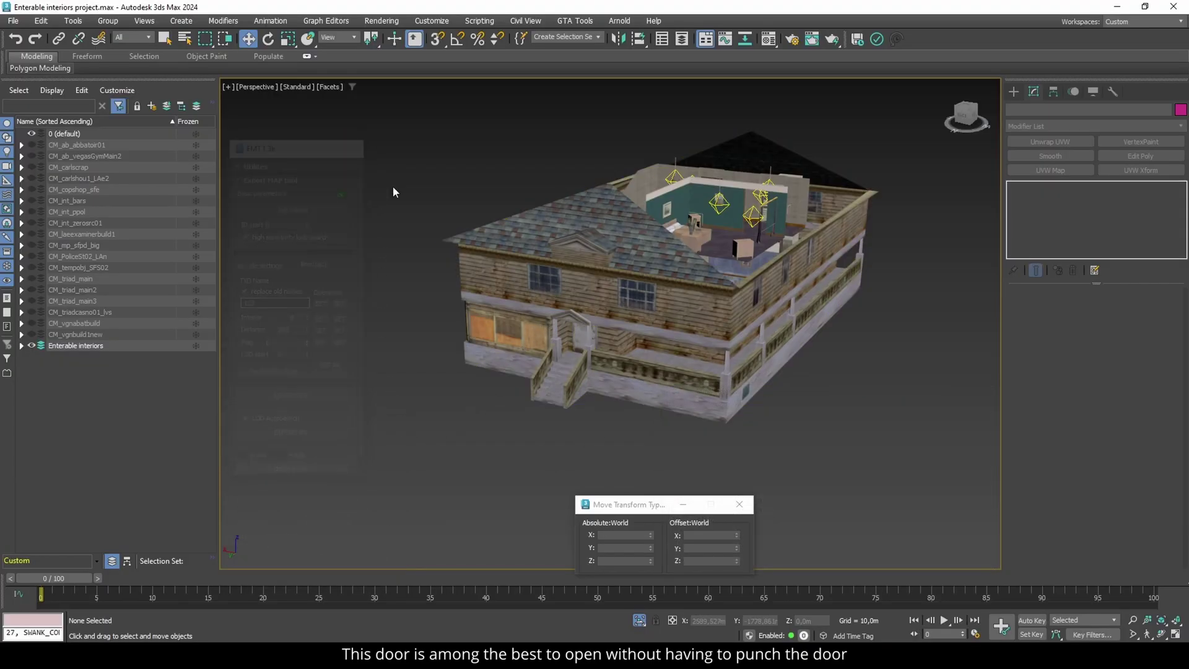
Step: Clone the front door Gen_doorEXT03 about 5.46 m outward along Y, in front of the porch
{"action": "left_click", "coordinate": [566, 327]}
{"action": "scroll", "coordinate": [582, 341], "scroll_direction": "up", "scroll_amount": 5}
{"action": "left_click", "coordinate": [584, 343]}
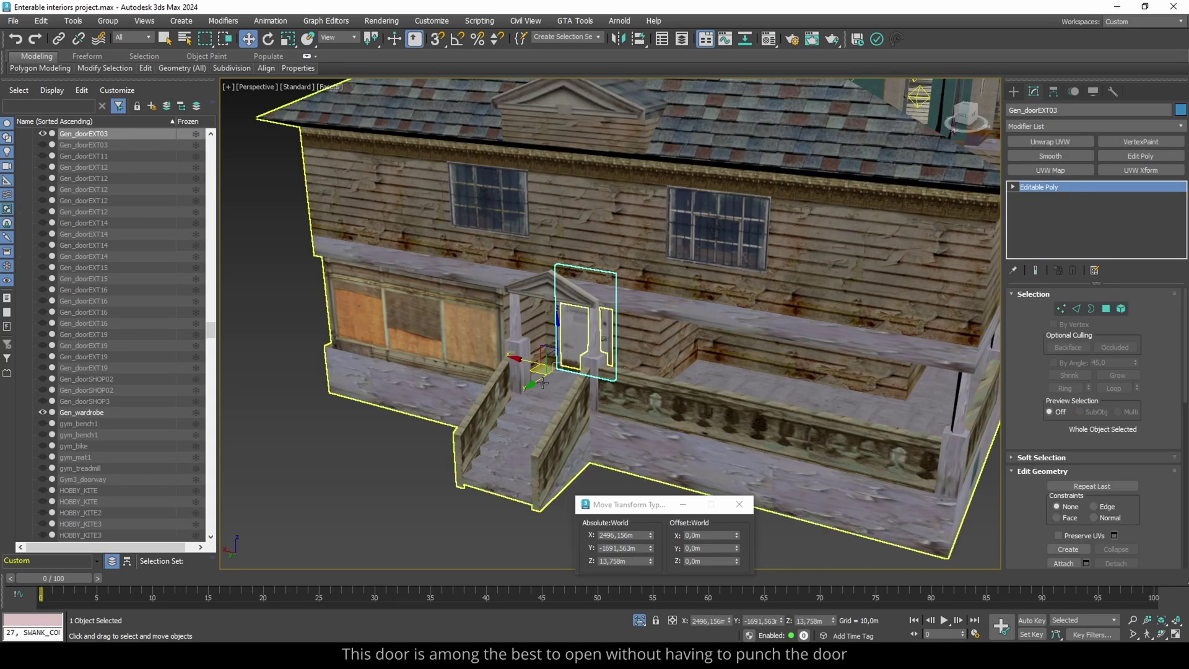
{"action": "left_click_drag", "start_coordinate": [539, 394], "coordinate": [384, 490]}
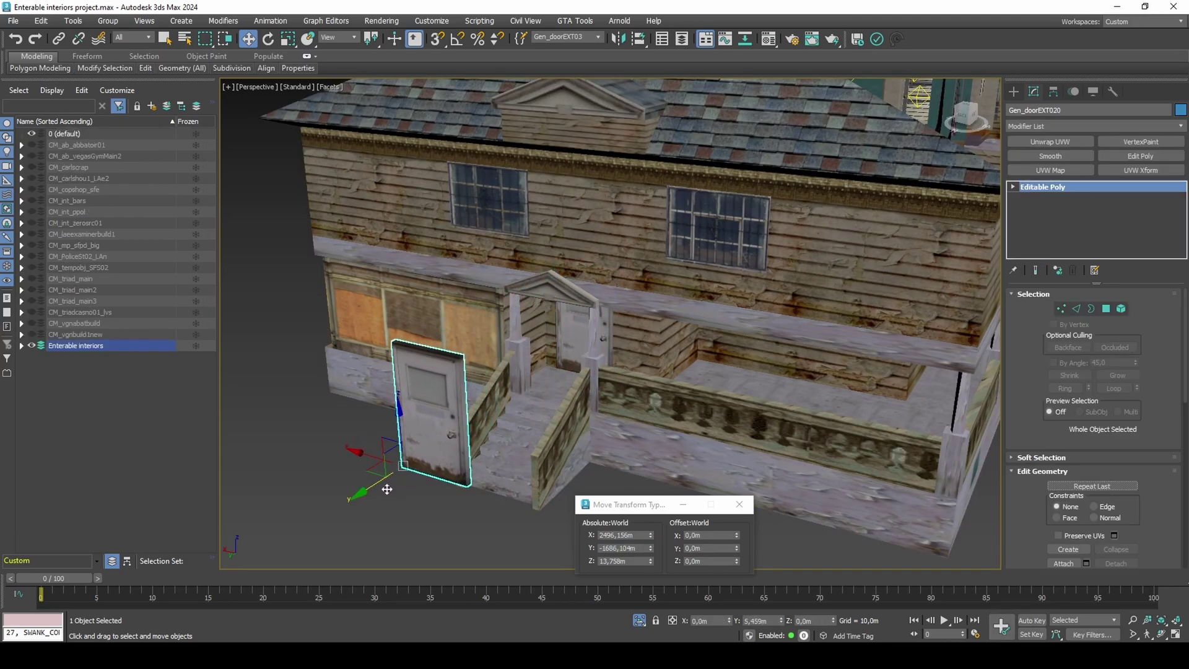
{"action": "left_click", "coordinate": [595, 381]}
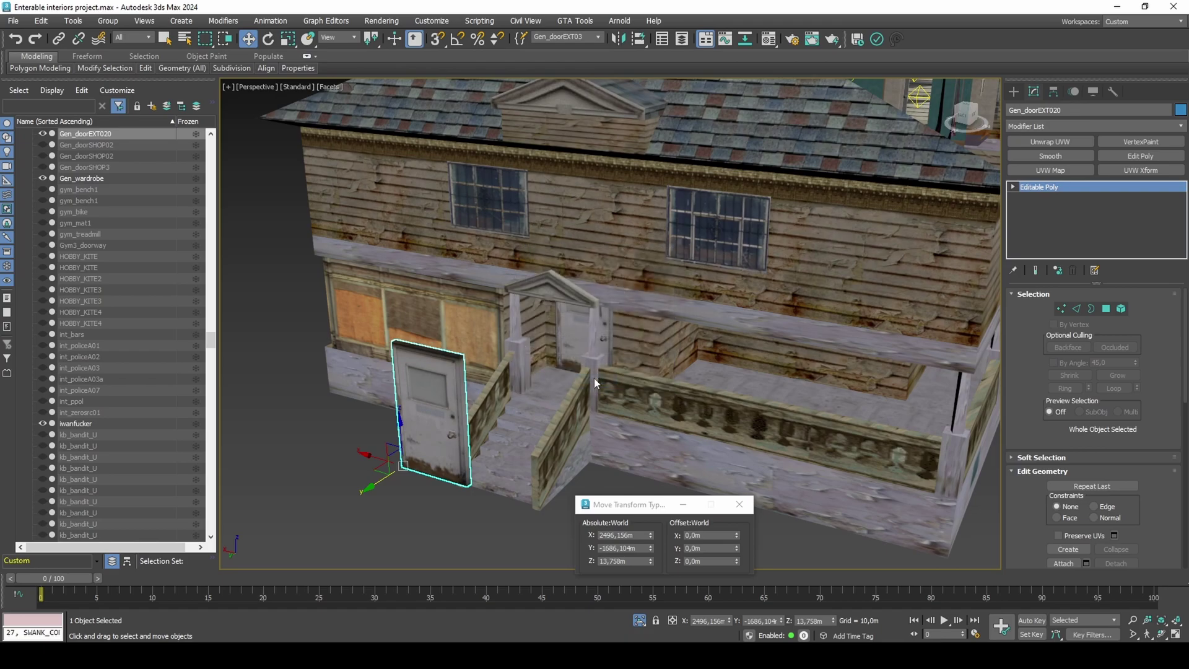
Step: Place the cloned door at the world origin (0, 0, 0) and reset its transform
{"action": "right_click", "coordinate": [732, 619]}
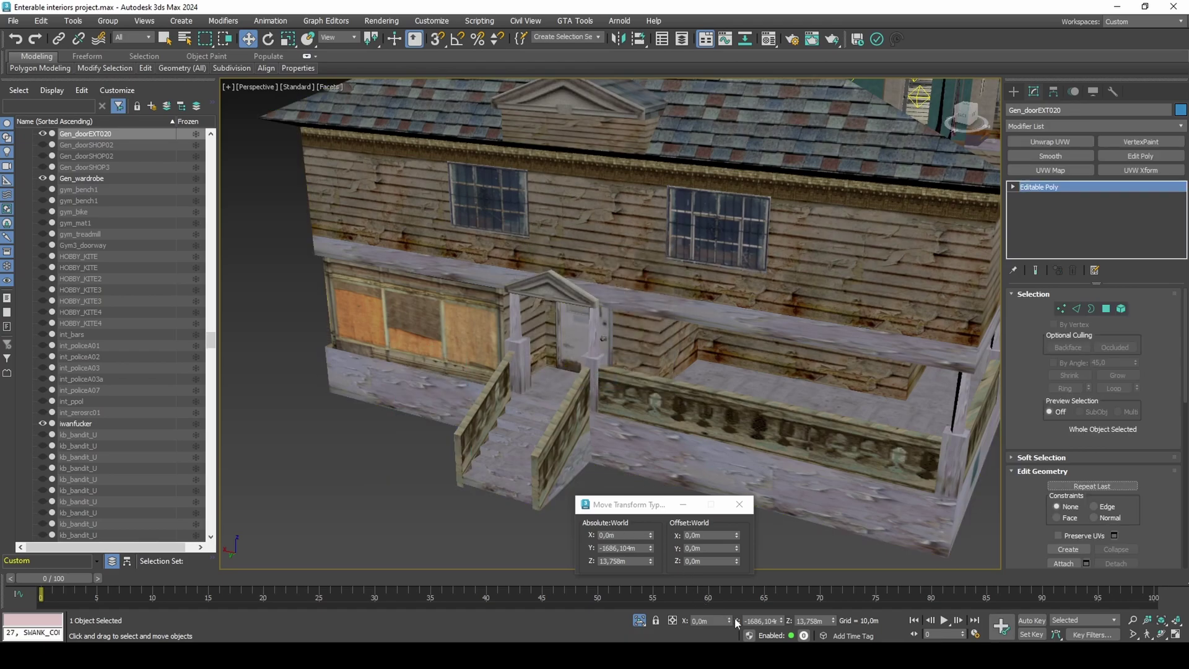
{"action": "right_click", "coordinate": [782, 623]}
{"action": "right_click", "coordinate": [832, 620]}
{"action": "key", "text": "z"}
{"action": "left_click", "coordinate": [1053, 92]}
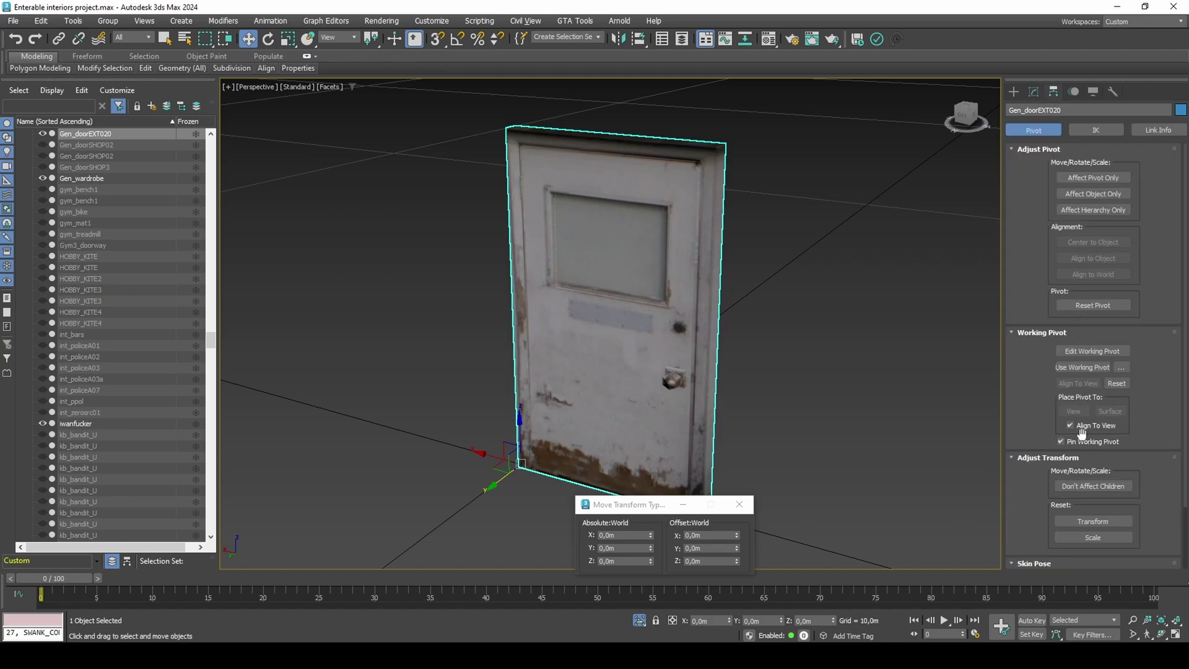
{"action": "left_click", "coordinate": [1092, 521]}
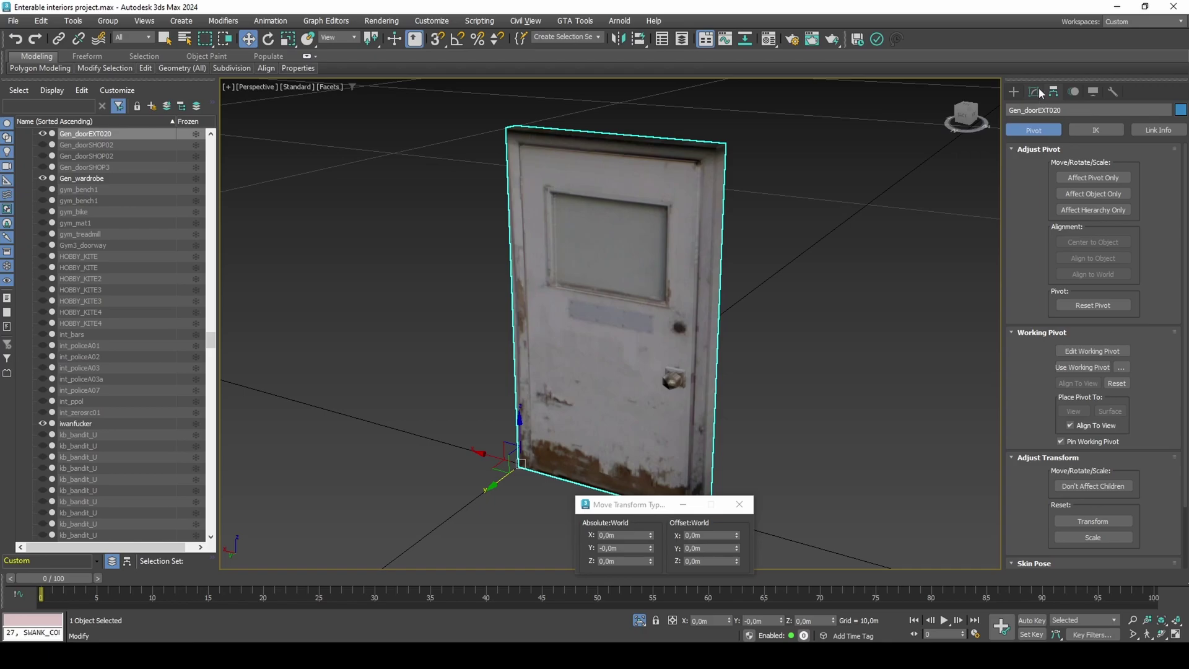
Step: Draw a vertex-snapped box around the door, about 0.11 m long, 1.5 m wide and 2.5 m high, and rename it door_col
{"action": "left_click", "coordinate": [1014, 92]}
{"action": "left_click", "coordinate": [1028, 175]}
{"action": "key", "text": "s"}
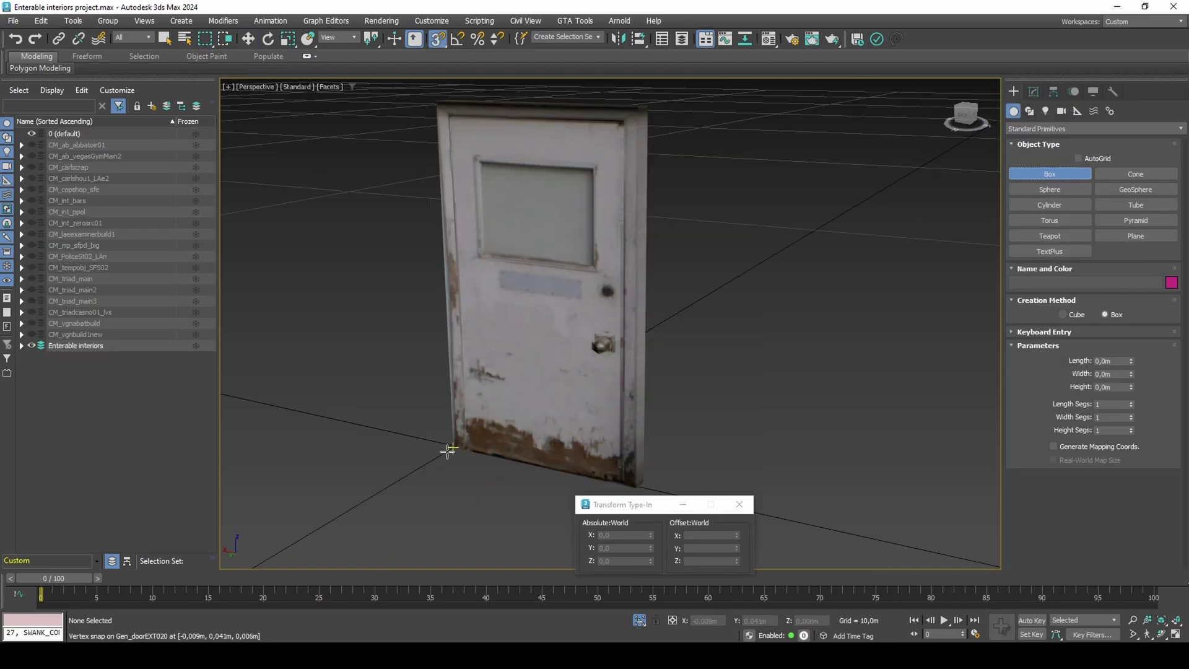
{"action": "left_click_drag", "start_coordinate": [454, 444], "coordinate": [644, 476]}
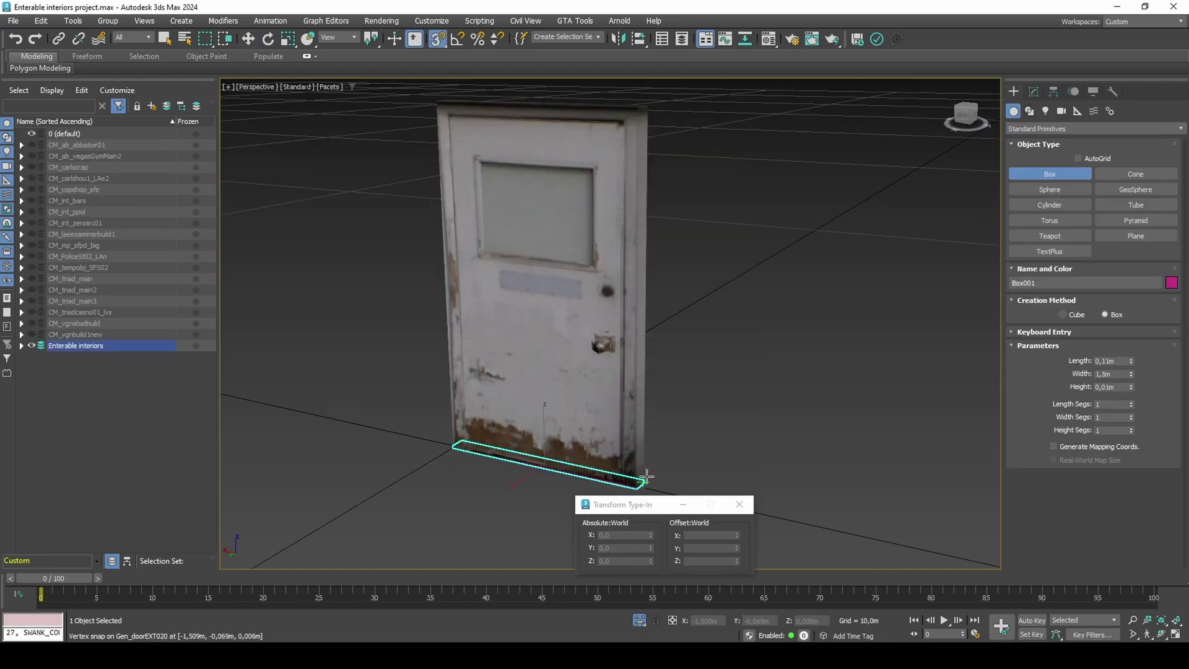
{"action": "left_click", "coordinate": [641, 129]}
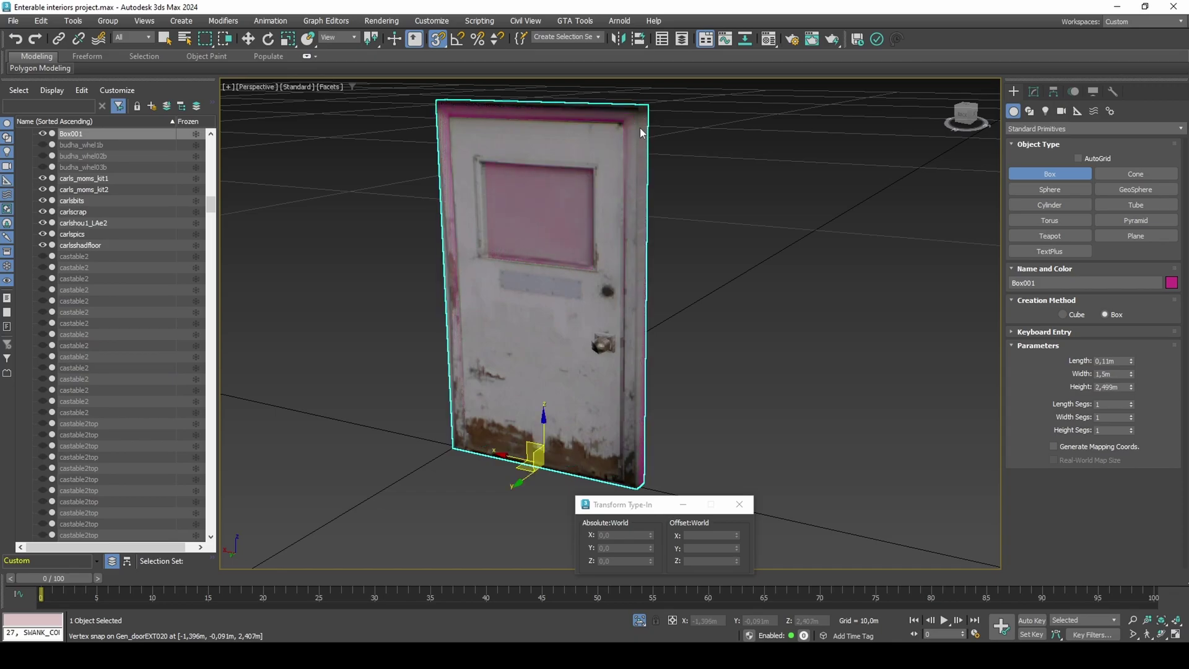
{"action": "key", "text": "w"}
{"action": "key", "text": "s"}
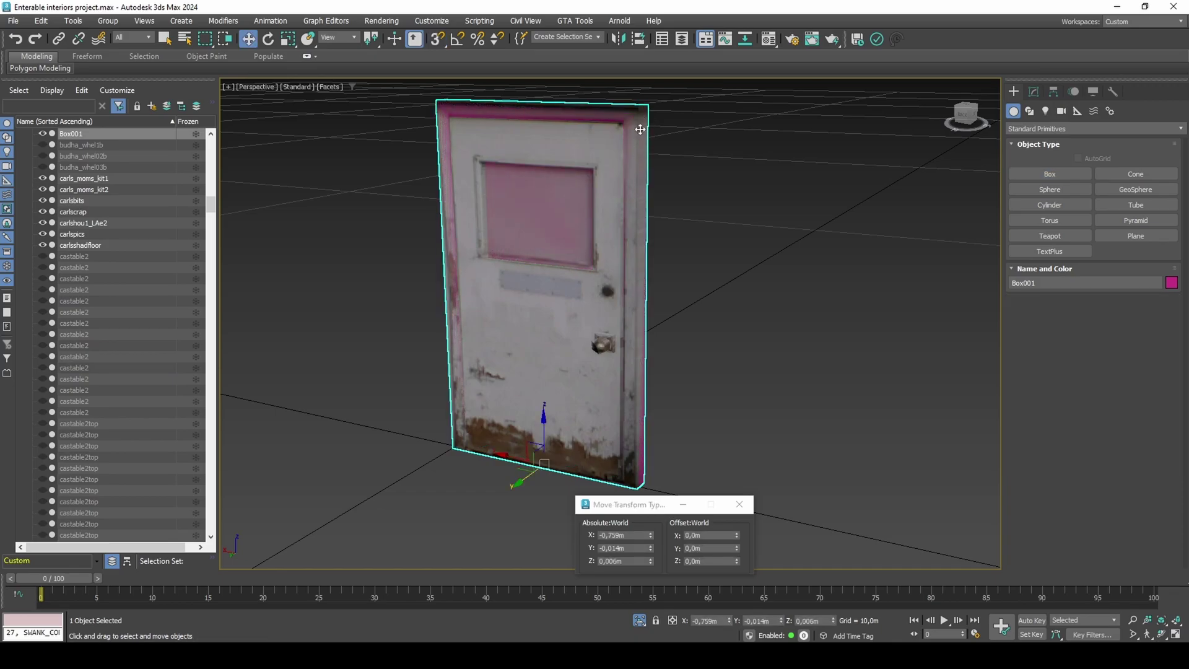
{"action": "left_click", "coordinate": [135, 135]}
{"action": "type", "text": "door_col"}
{"action": "key", "text": "Return"}
Step: Create a sphere snapped to the door's lower outer corner and set its radius to 0.42 m
{"action": "left_click", "coordinate": [1050, 189]}
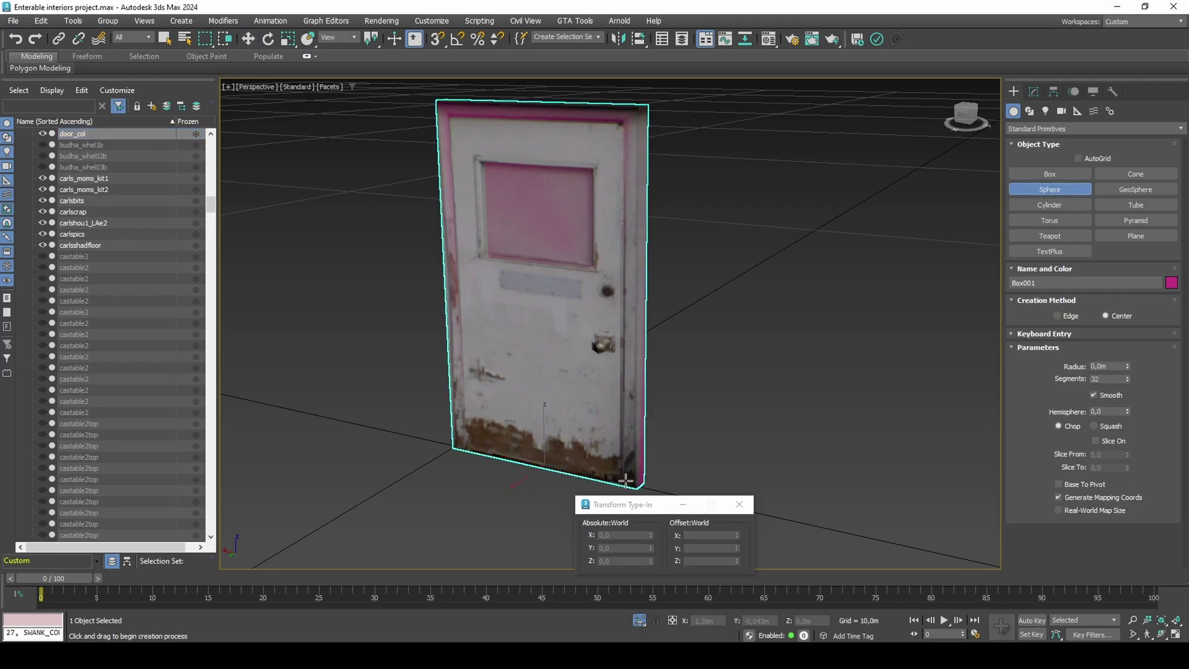
{"action": "key", "text": "s"}
{"action": "left_click_drag", "start_coordinate": [636, 487], "coordinate": [653, 487]}
{"action": "key", "text": "w"}
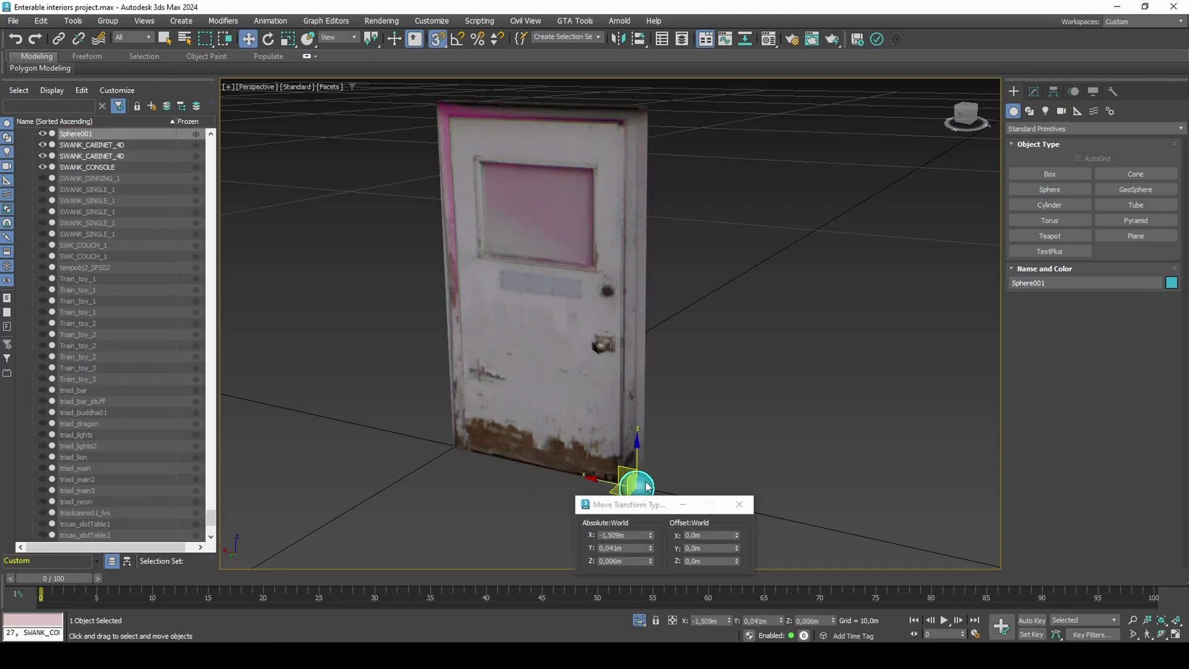
{"action": "key", "text": "s"}
{"action": "left_click", "coordinate": [1034, 91]}
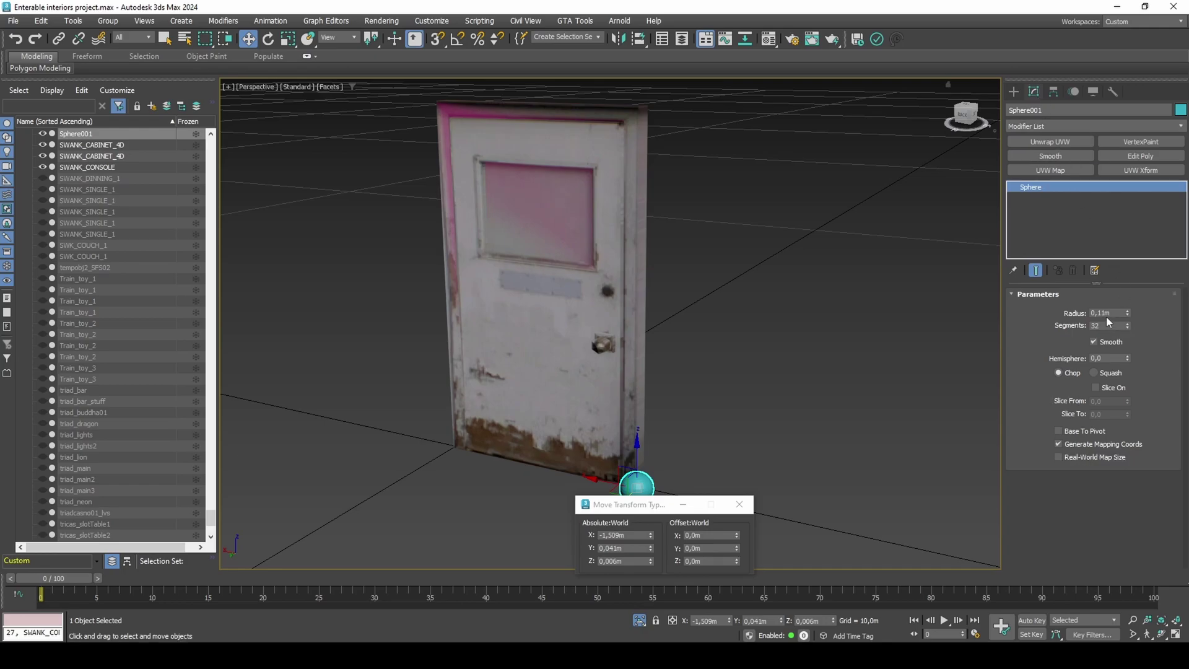
{"action": "type", "text": "0,42"}
{"action": "key", "text": "Return"}
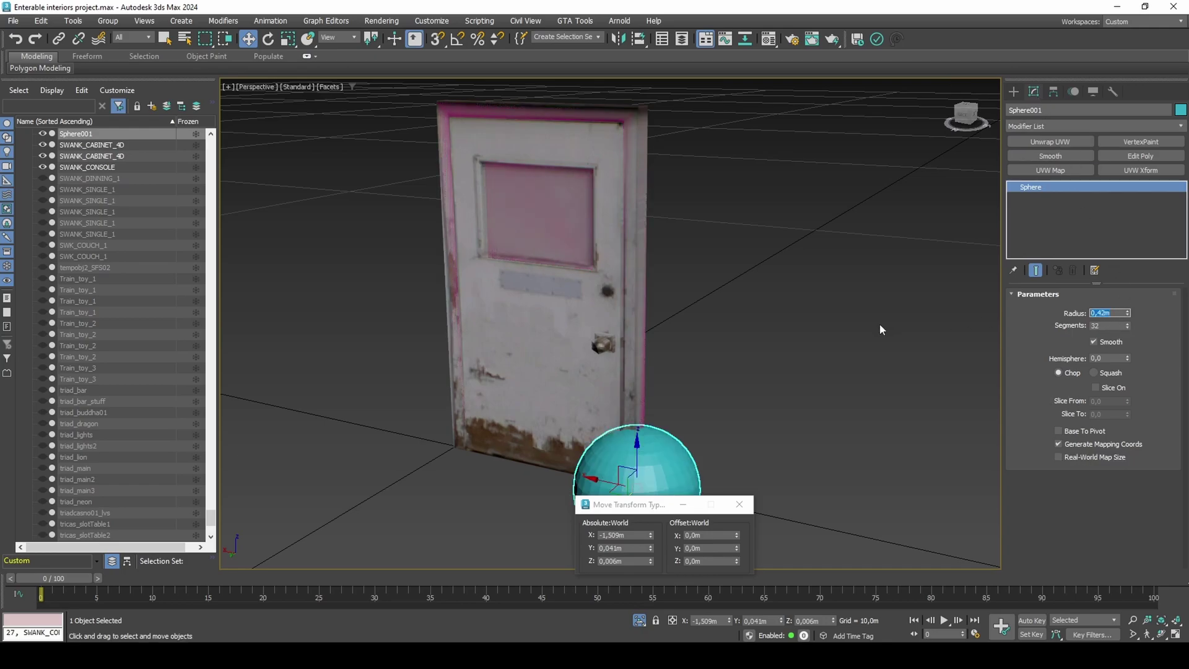
Step: Move the sphere onto the door's lower half with Y at 0 and clone it onto the upper half
{"action": "middle_click_drag", "start_coordinate": [725, 360], "coordinate": [734, 330]}
{"action": "left_click_drag", "start_coordinate": [641, 437], "coordinate": [569, 310]}
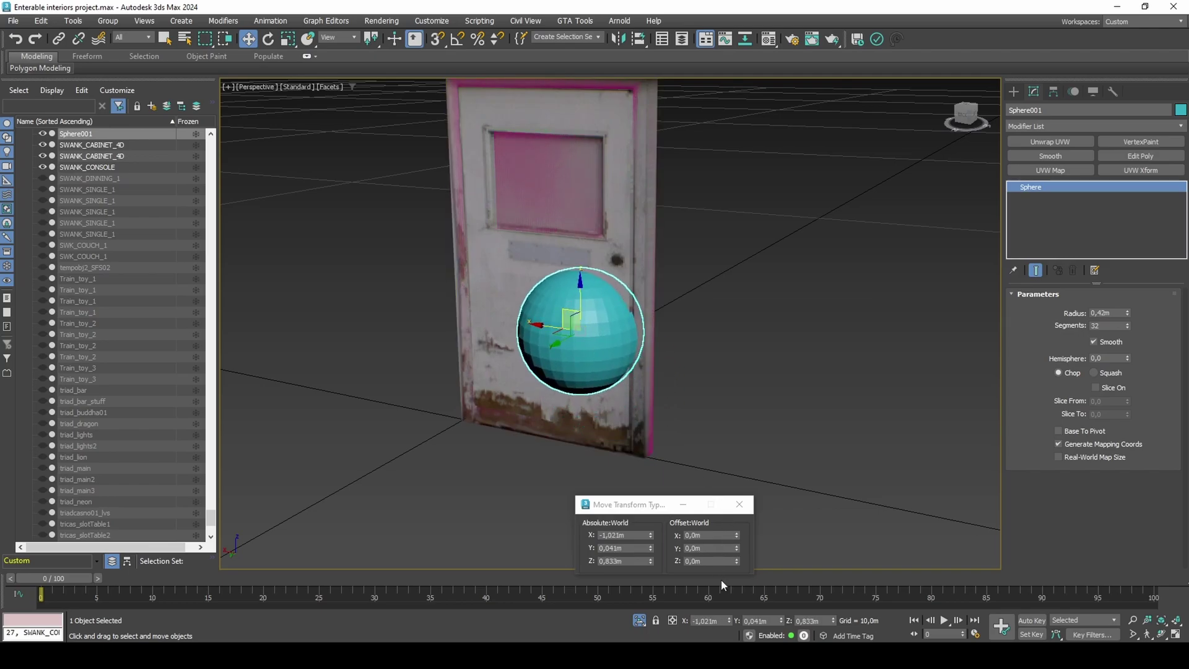
{"action": "right_click", "coordinate": [781, 621]}
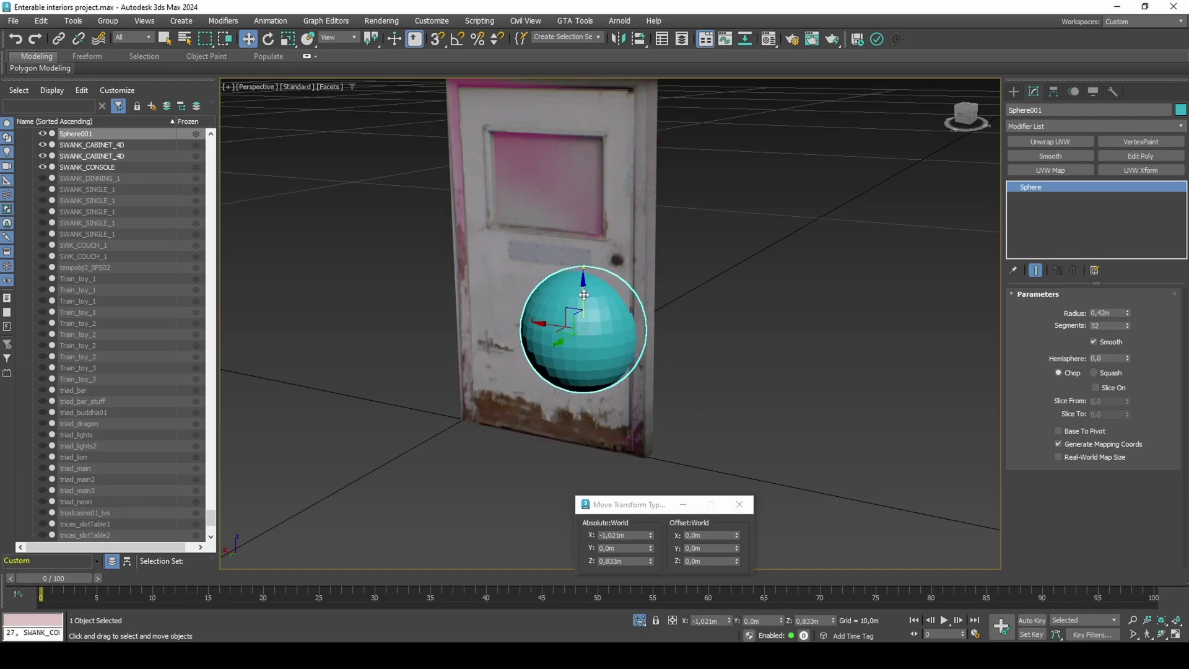
{"action": "mouse_move", "coordinate": [584, 294]}
{"action": "left_mouse_down"}
{"action": "mouse_move", "coordinate": [583, 333]}
{"action": "mouse_move", "coordinate": [583, 148]}
{"action": "left_mouse_up"}
{"action": "left_click", "coordinate": [596, 381]}
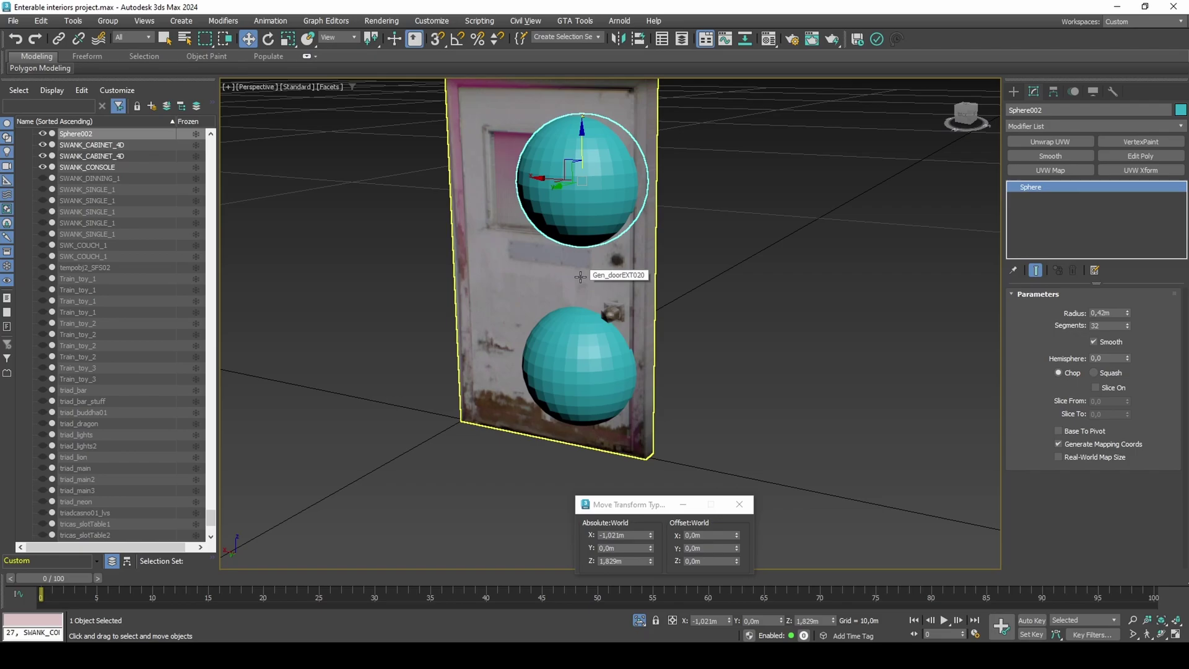
Step: Export both spheres and the door_col box as a collision named door to the file 1491.col in Extra contents
{"action": "left_click", "coordinate": [576, 334], "text": "ctrl"}
{"action": "scroll", "coordinate": [99, 217], "scroll_direction": "up", "scroll_amount": 15}
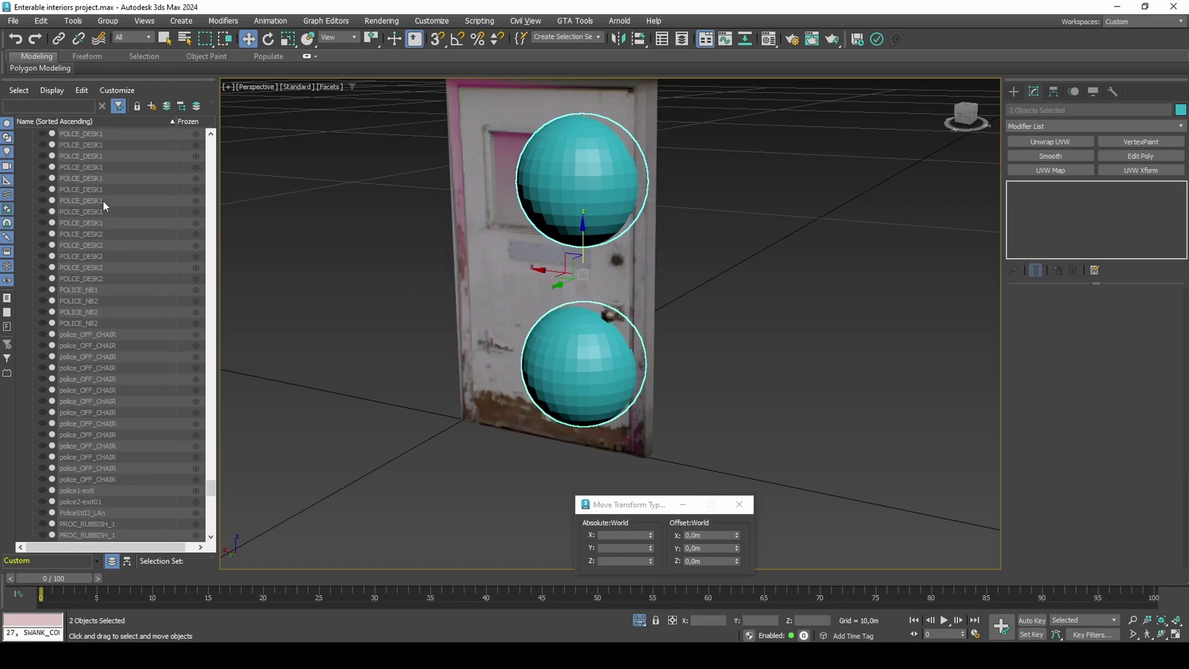
{"action": "scroll", "coordinate": [96, 229], "scroll_direction": "down", "scroll_amount": 4}
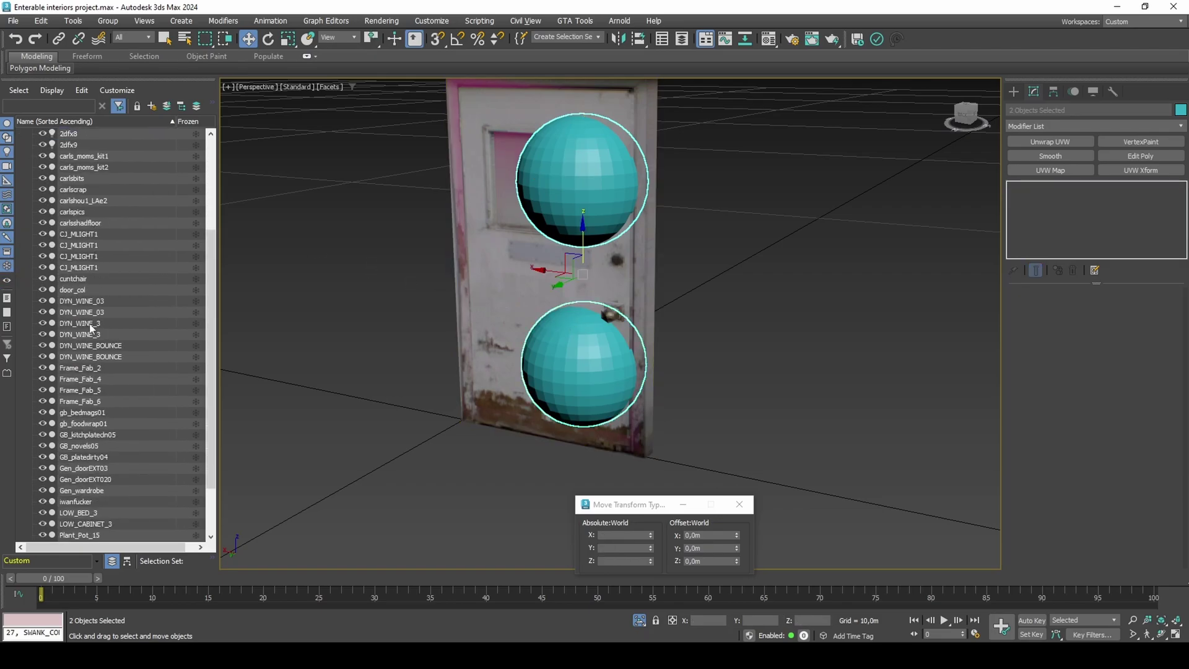
{"action": "left_click", "coordinate": [84, 291], "text": "ctrl"}
{"action": "left_click", "coordinate": [7, 280]}
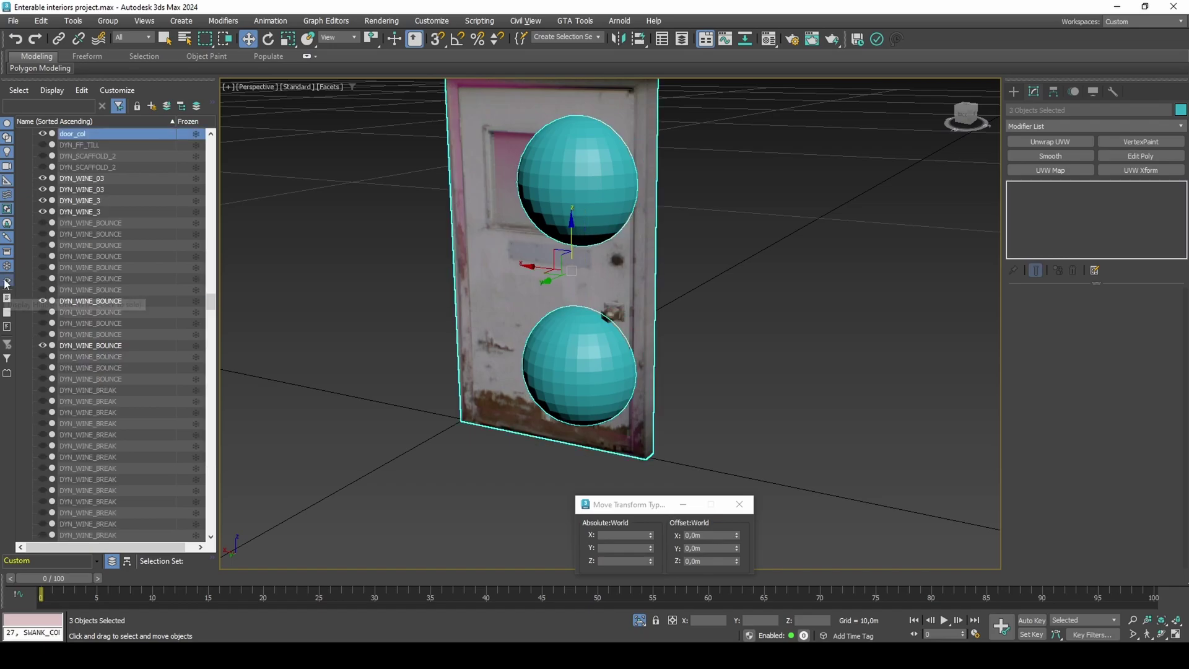
{"action": "left_click", "coordinate": [575, 21]}
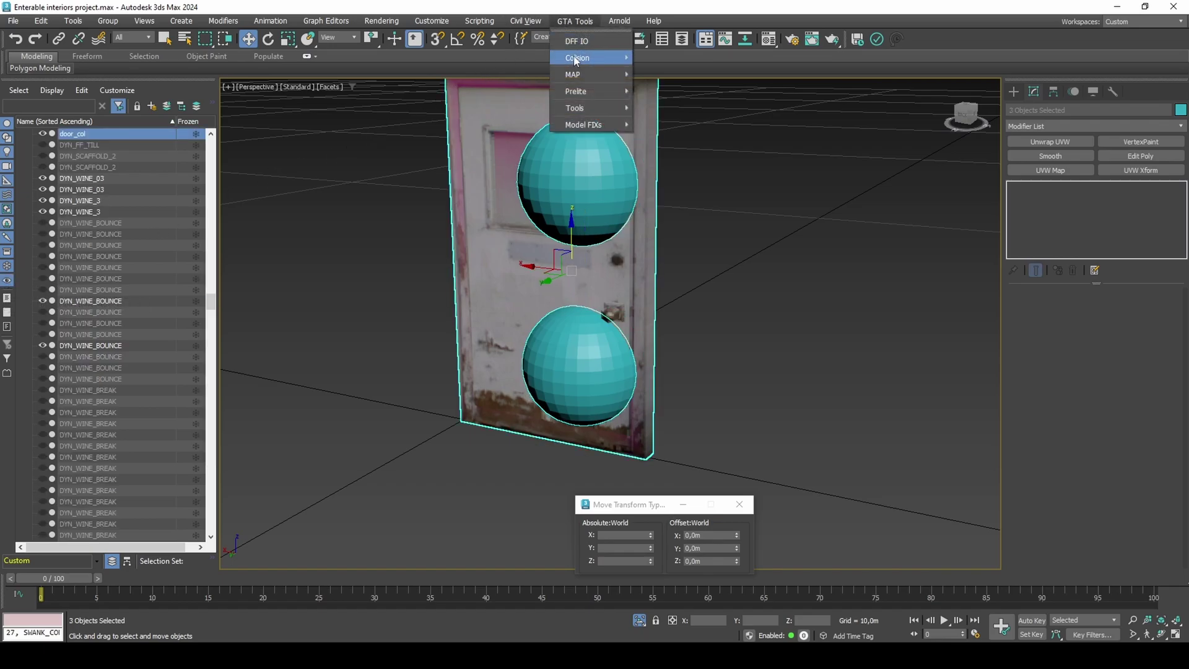
{"action": "mouse_move", "coordinate": [575, 58]}
{"action": "left_click", "coordinate": [642, 58]}
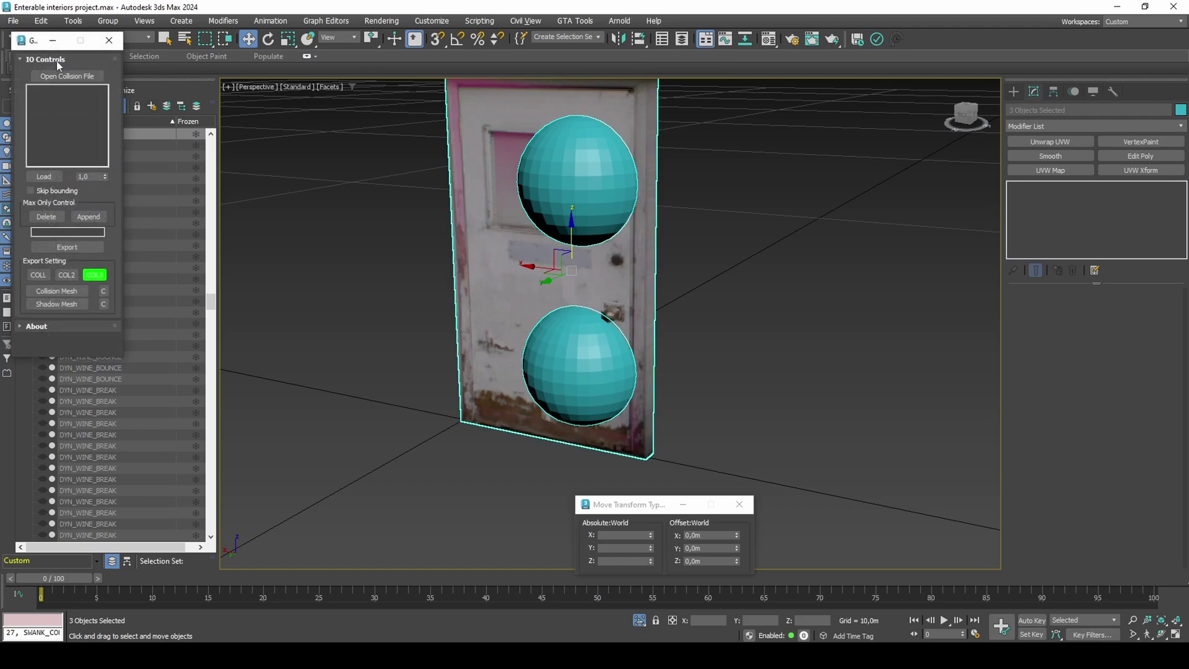
{"action": "left_click_drag", "start_coordinate": [34, 45], "coordinate": [265, 175]}
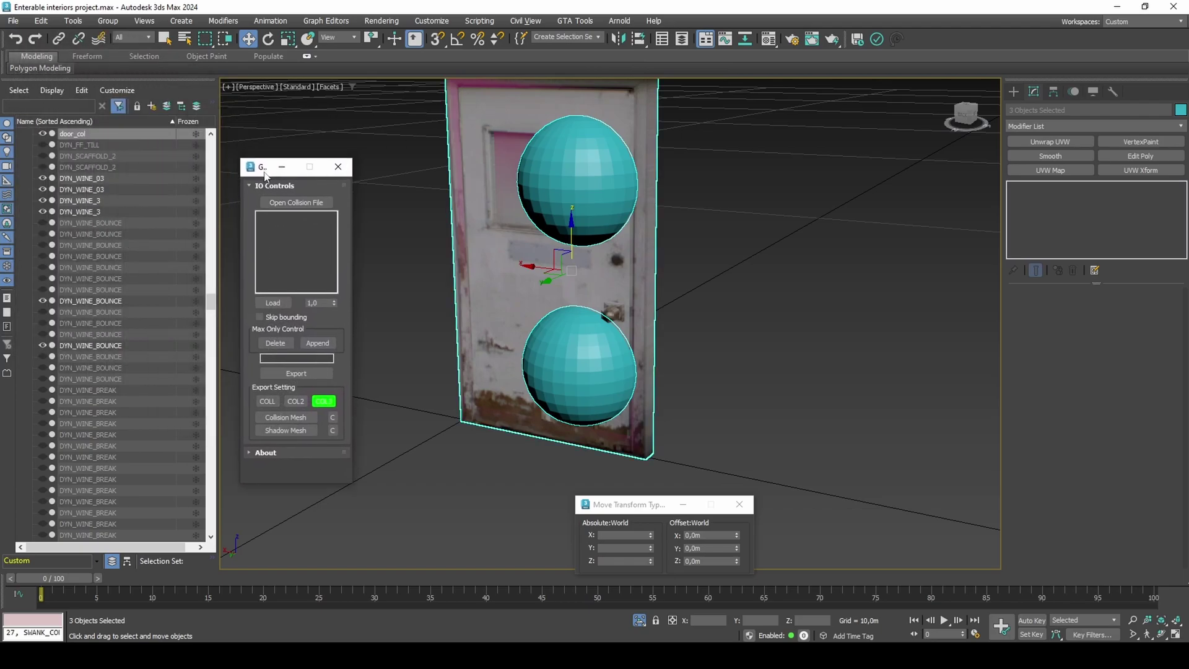
{"action": "left_click", "coordinate": [286, 359]}
{"action": "type", "text": "door"}
{"action": "left_click", "coordinate": [290, 372]}
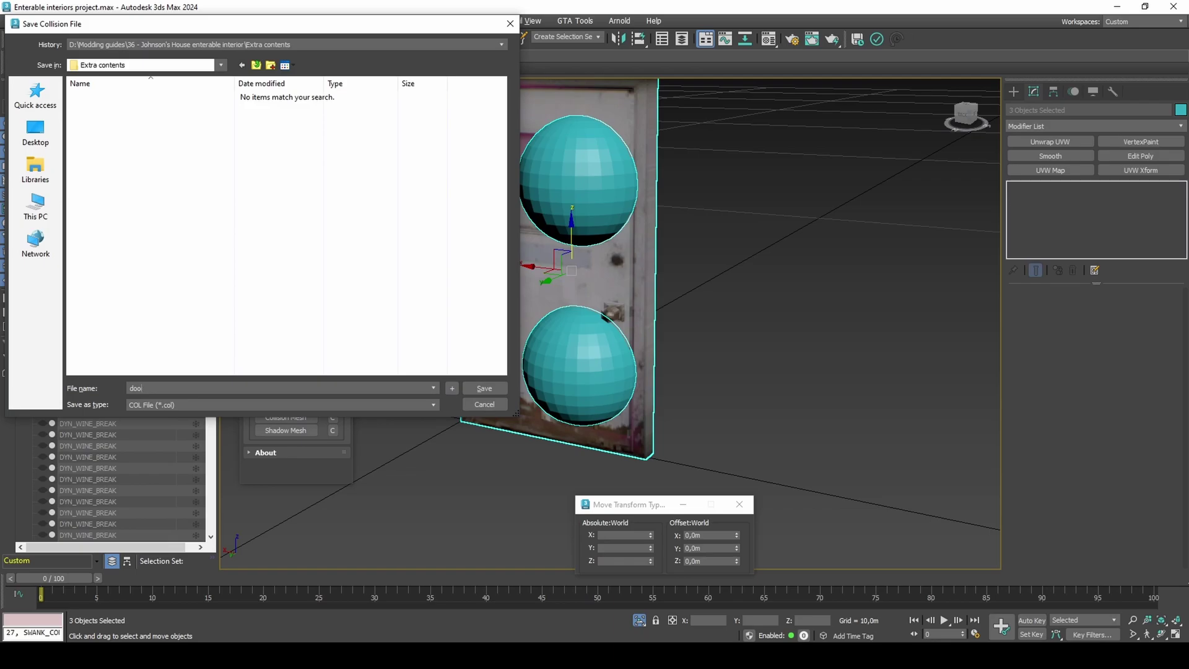
{"action": "key", "text": "Return"}
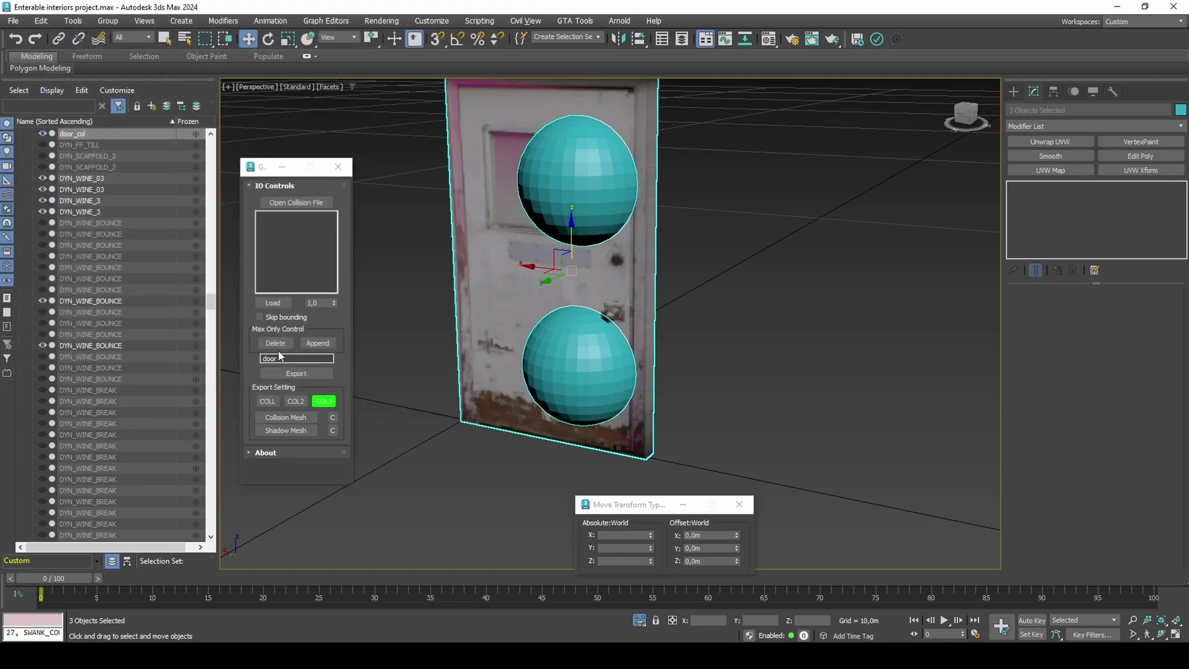
Step: Export the Gen_doorEXT020 door model as the RenderWare file 1491.dff with the current exporter options
{"action": "left_click", "coordinate": [473, 259]}
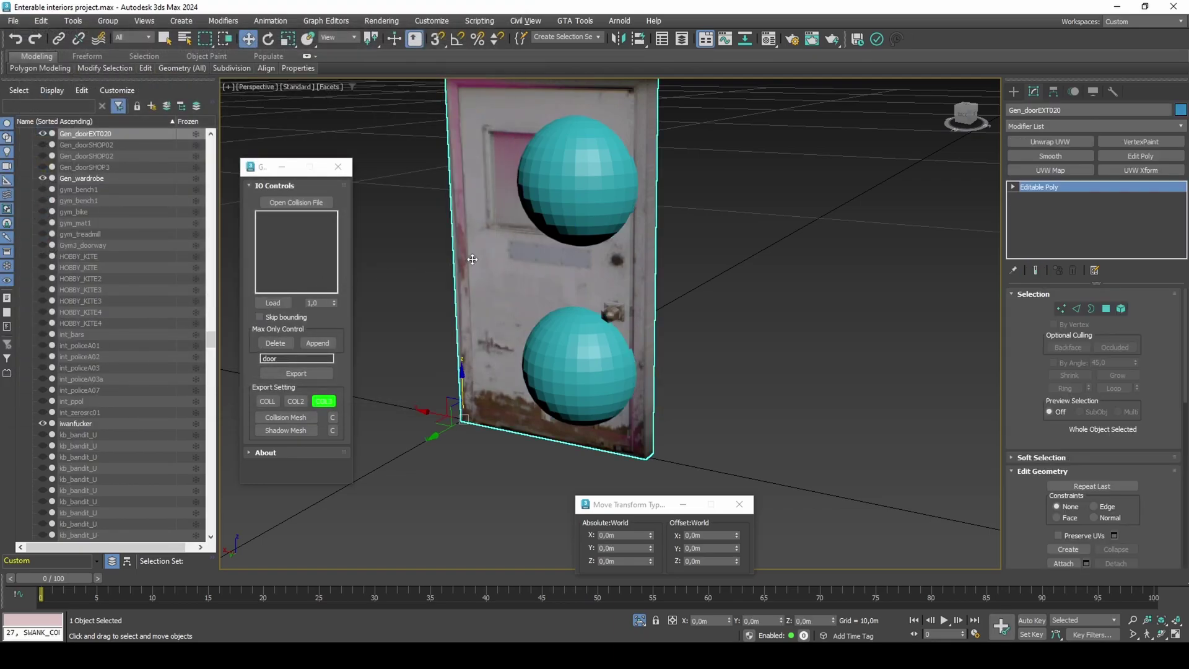
{"action": "left_click", "coordinate": [12, 21]}
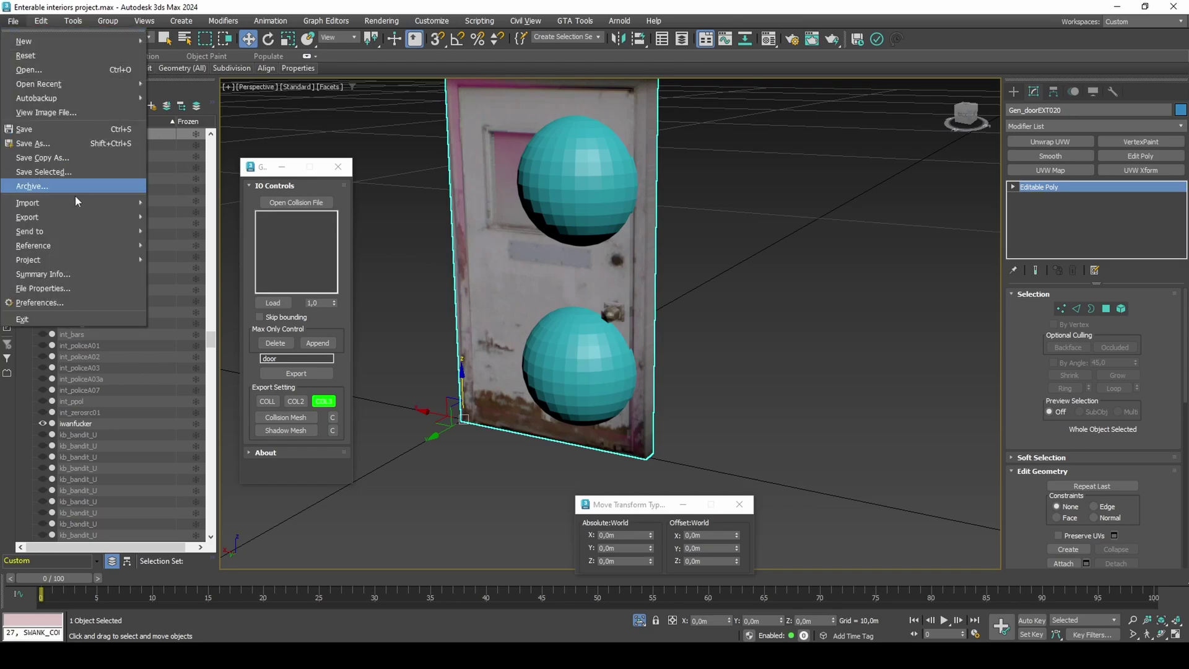
{"action": "mouse_move", "coordinate": [89, 223]}
{"action": "left_click", "coordinate": [198, 217]}
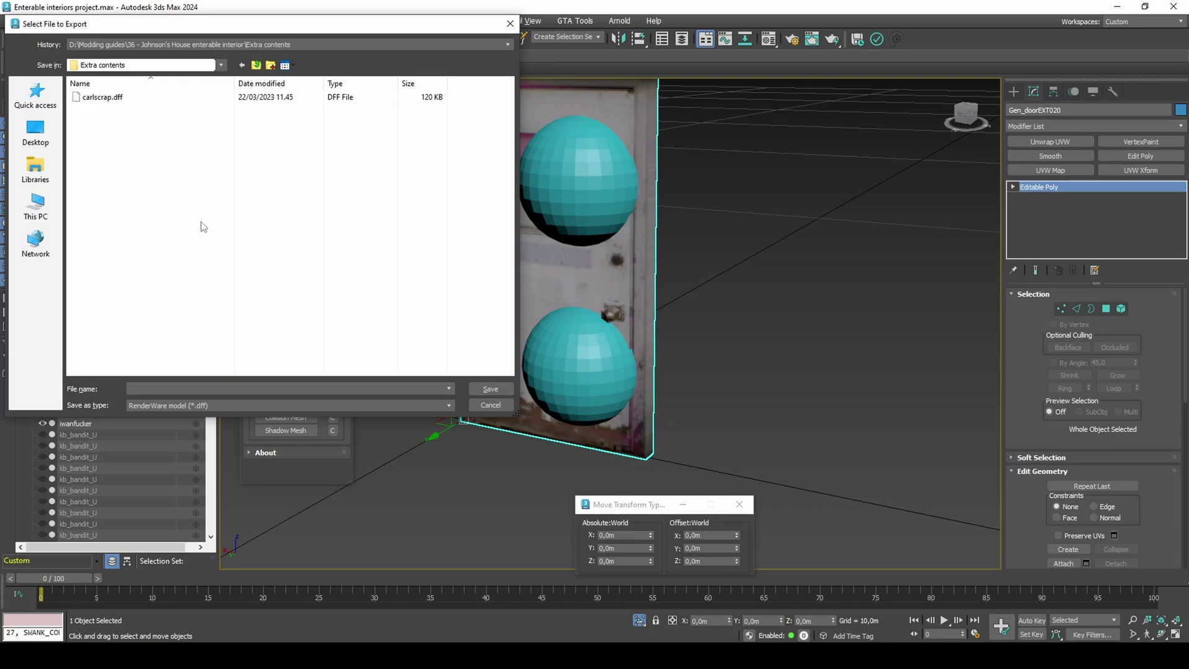
{"action": "type", "text": "1491"}
{"action": "key", "text": "Return"}
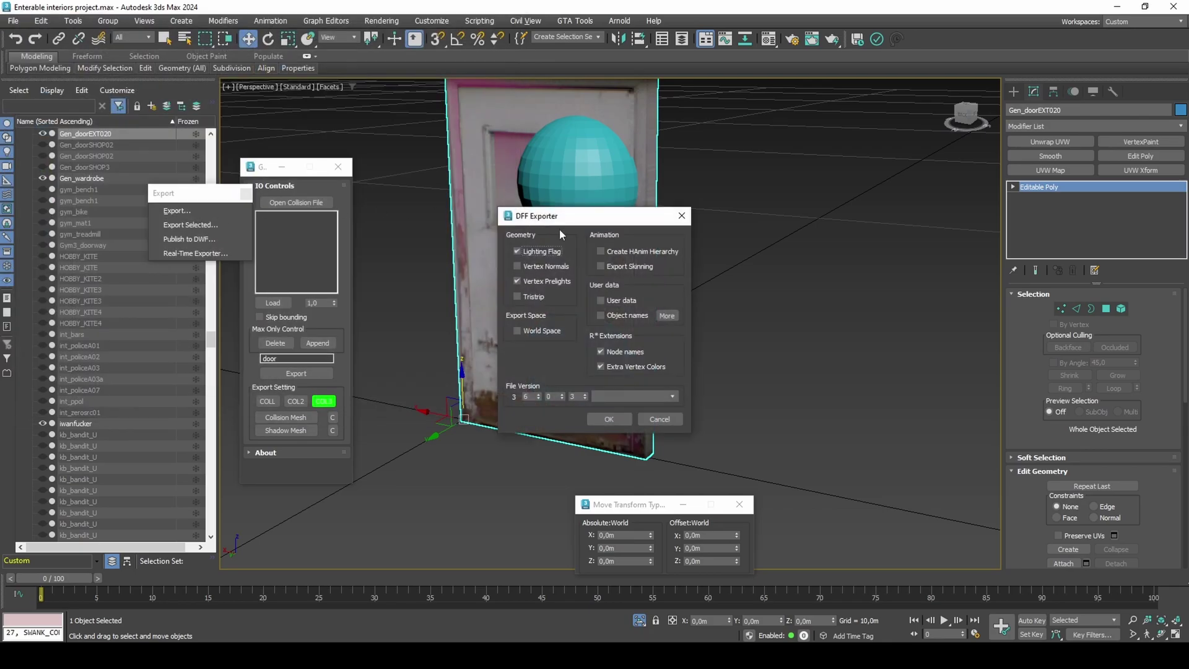
{"action": "left_click", "coordinate": [609, 420]}
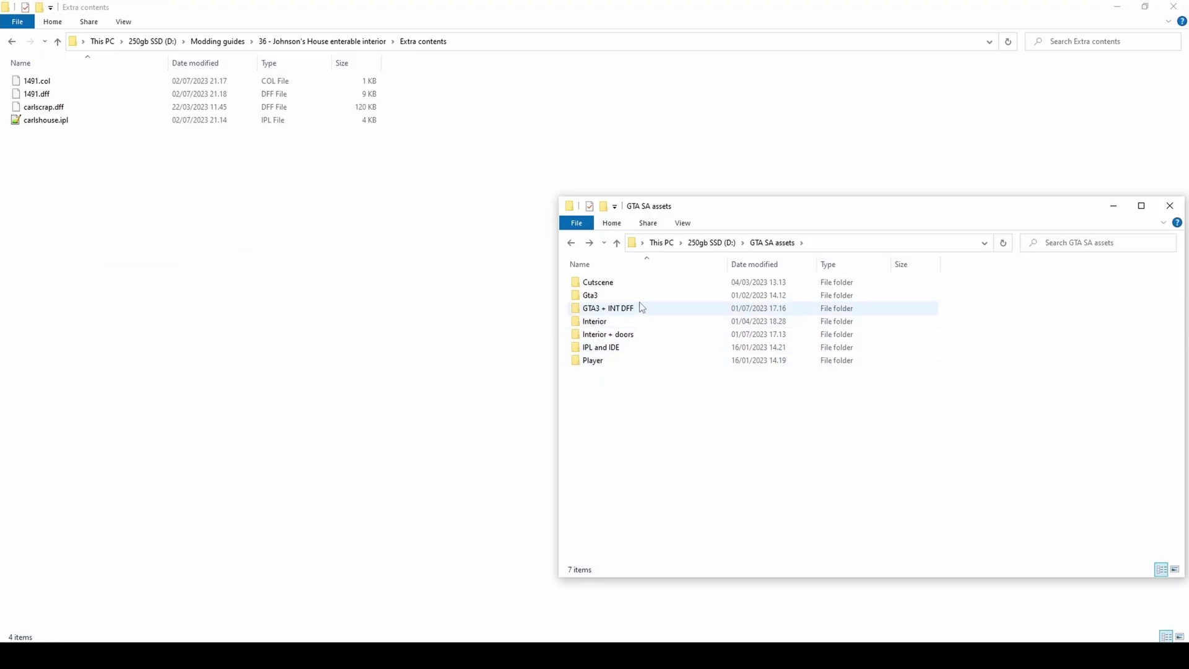
Step: In File Explorer, find ext_doors_old.txd in the Gta3 Textures Archives folder and copy it to Extra contents
{"action": "double_click", "coordinate": [641, 298]}
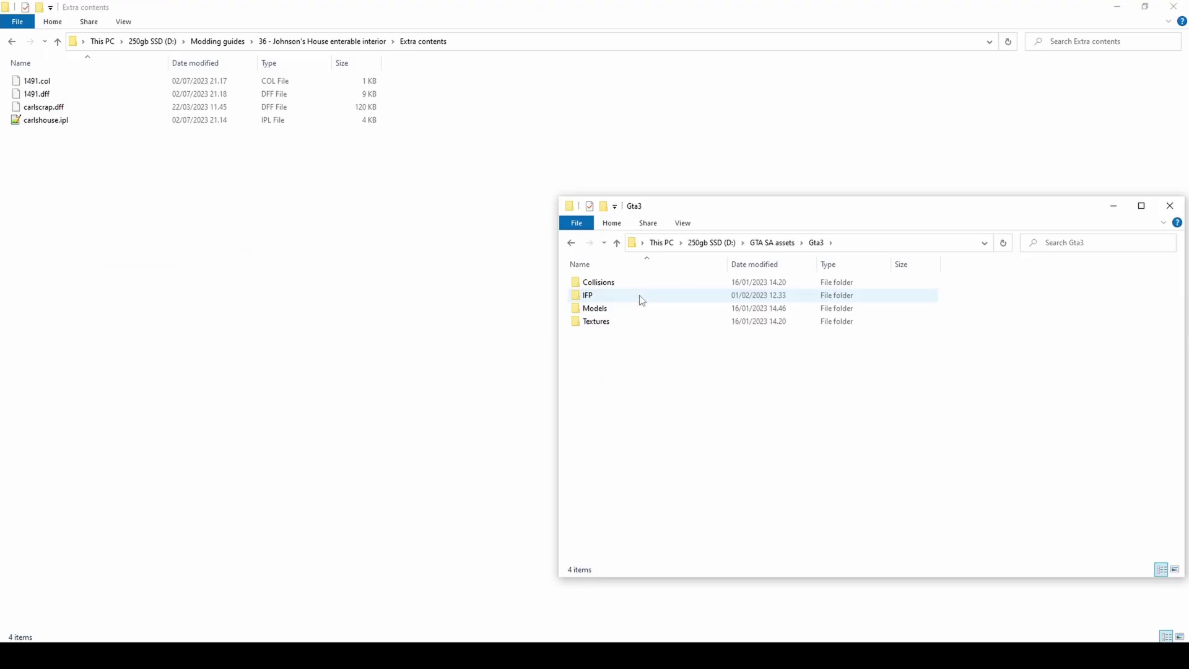
{"action": "double_click", "coordinate": [631, 322]}
{"action": "double_click", "coordinate": [638, 283]}
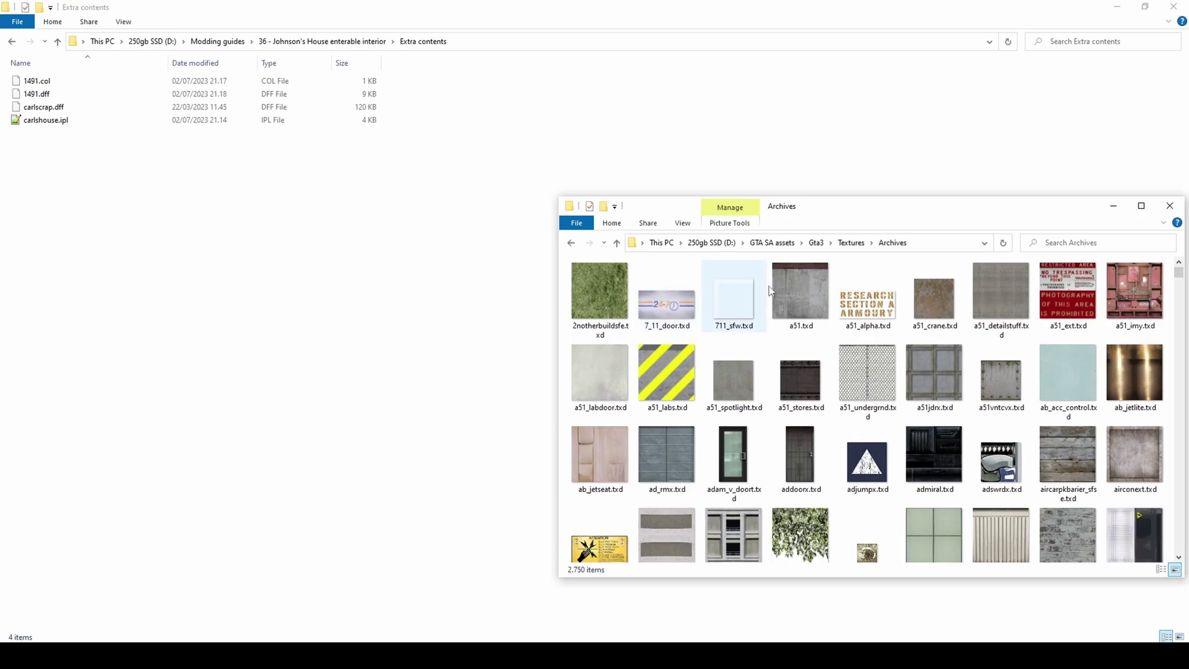
{"action": "left_click", "coordinate": [1085, 242]}
{"action": "type", "text": "ext_do"}
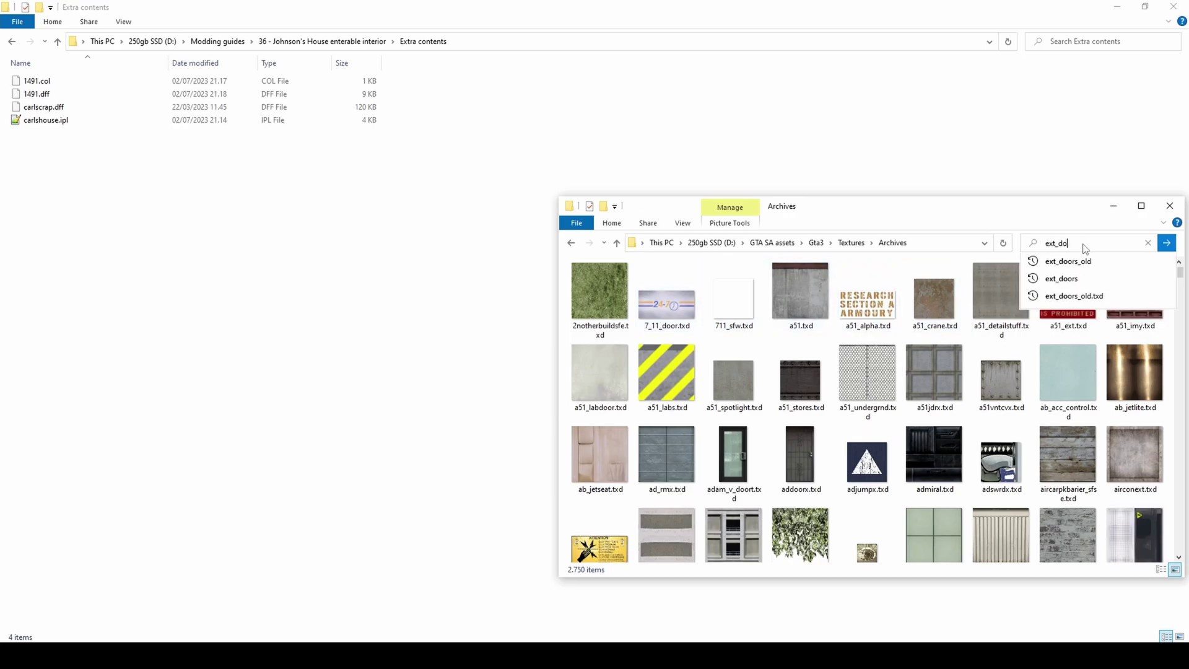
{"action": "type", "text": "ors_old"}
{"action": "key", "text": "Return"}
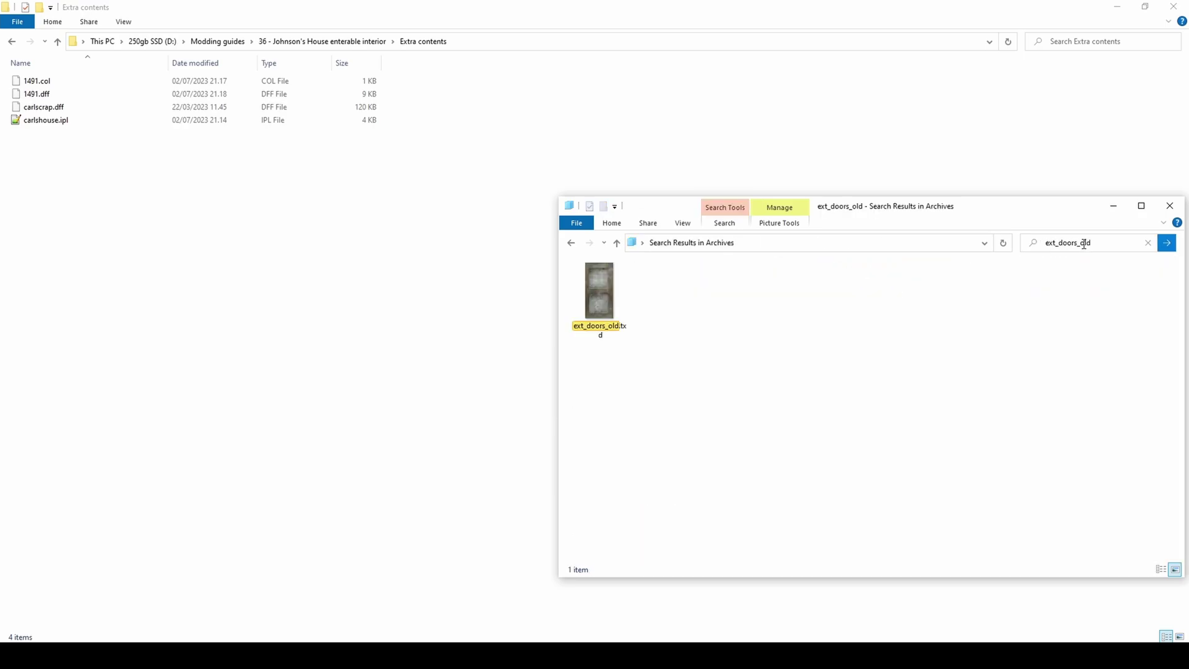
{"action": "left_click_drag", "start_coordinate": [626, 296], "coordinate": [400, 284]}
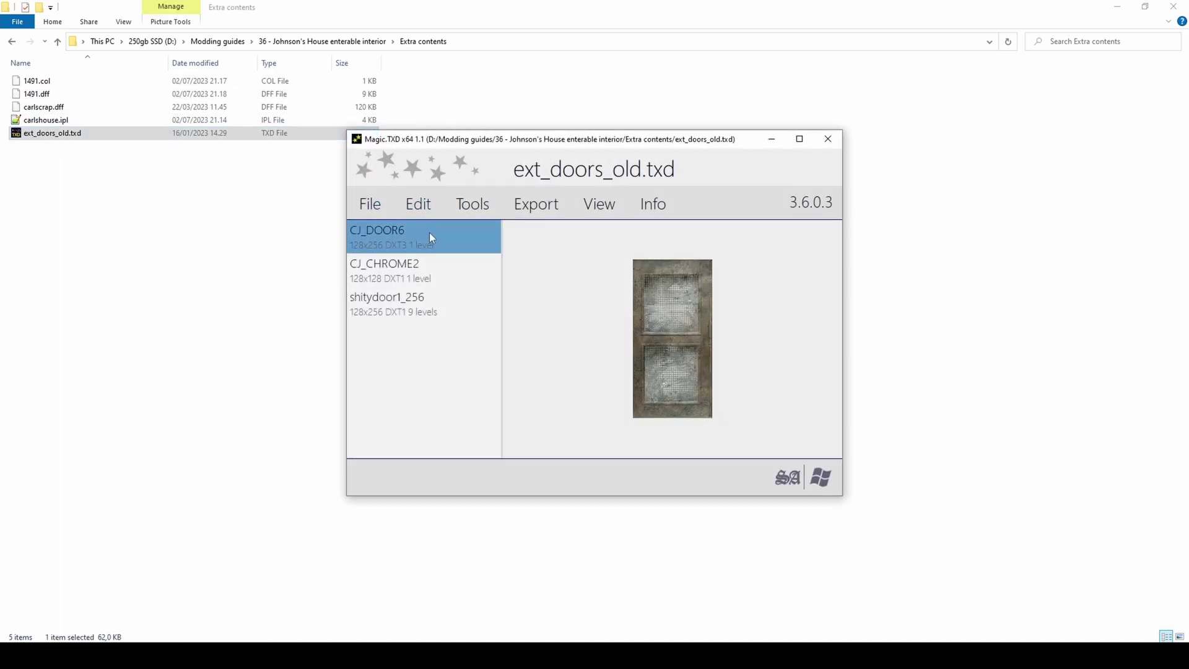
Step: In Magic.TXD, delete the CJ_DOOR6 and CJ_CHROME2 textures from ext_doors_old.txd, save it and close the editor
{"action": "key", "text": "Delete"}
{"action": "key", "text": "Delete"}
{"action": "key", "text": "ctrl+s"}
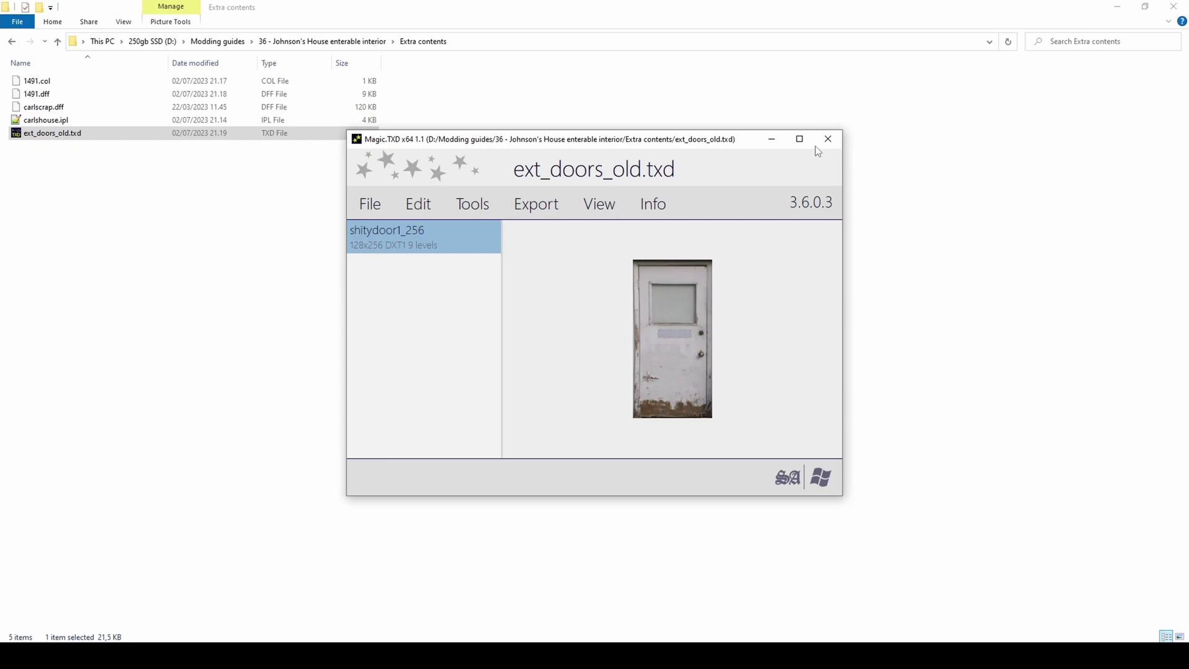
{"action": "left_click", "coordinate": [824, 141]}
Step: Switch back to 3ds Max and close the collision tool and the floating Export window
{"action": "key", "text": "alt+Tab"}
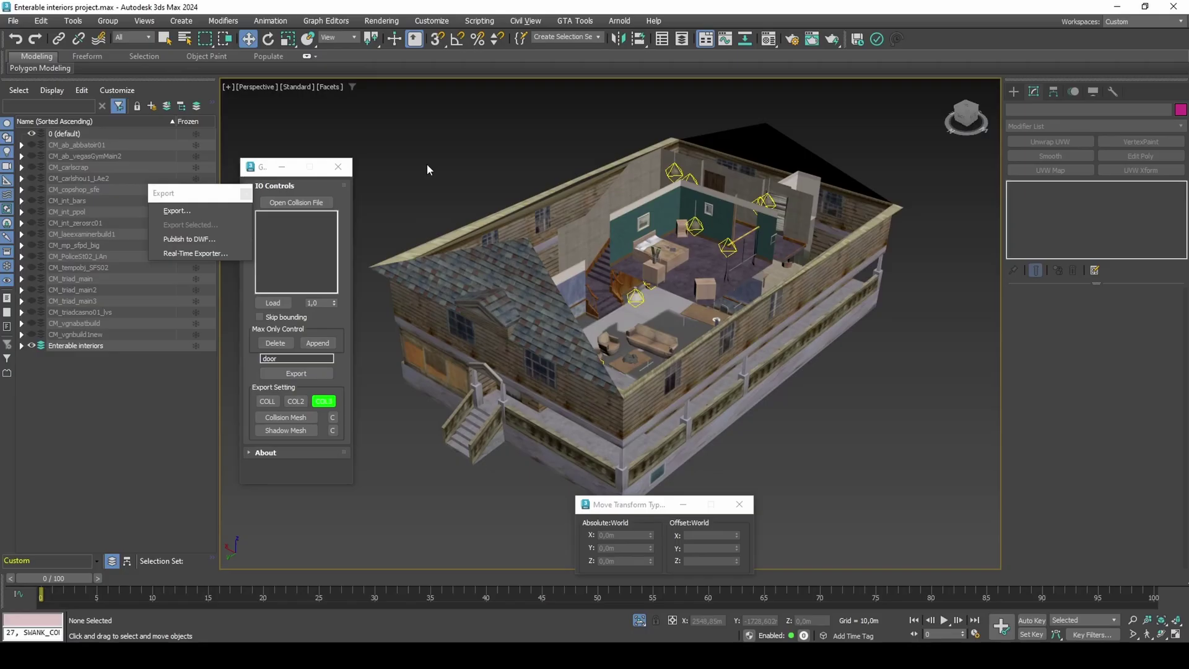
{"action": "left_click", "coordinate": [337, 167]}
{"action": "left_click", "coordinate": [246, 194]}
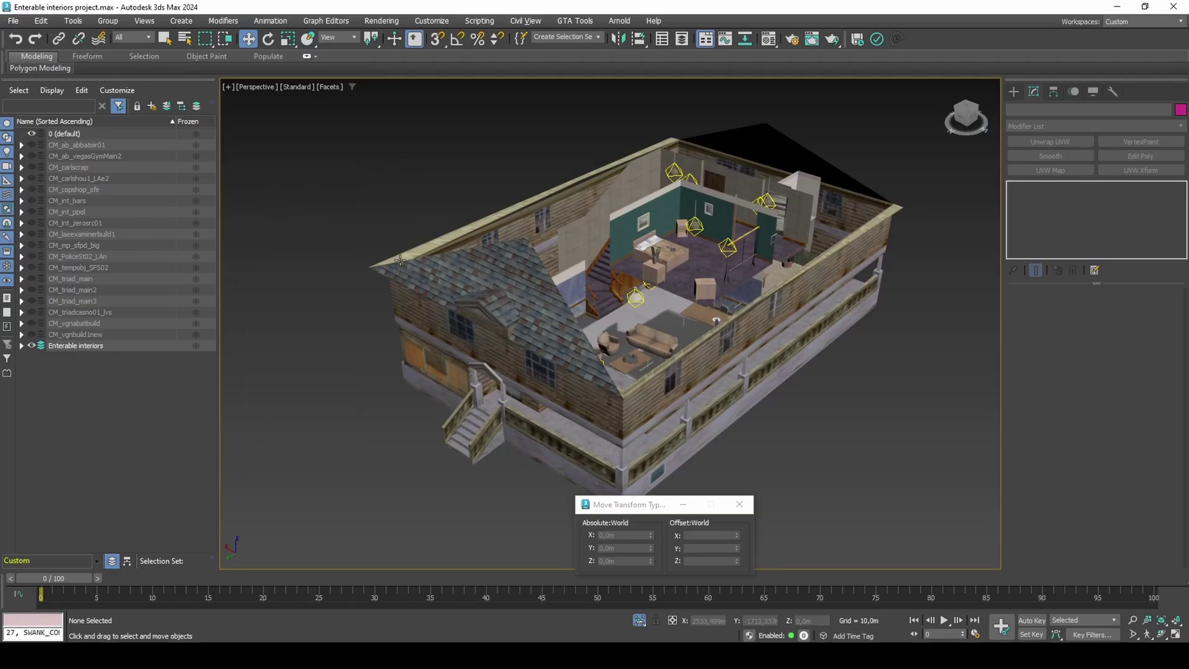
Step: Export the carlshou1_LAe2 house exterior as the RenderWare model carlshou1_LAe2 with the current exporter options
{"action": "left_click", "coordinate": [400, 261]}
{"action": "left_click", "coordinate": [13, 20]}
{"action": "mouse_move", "coordinate": [127, 212]}
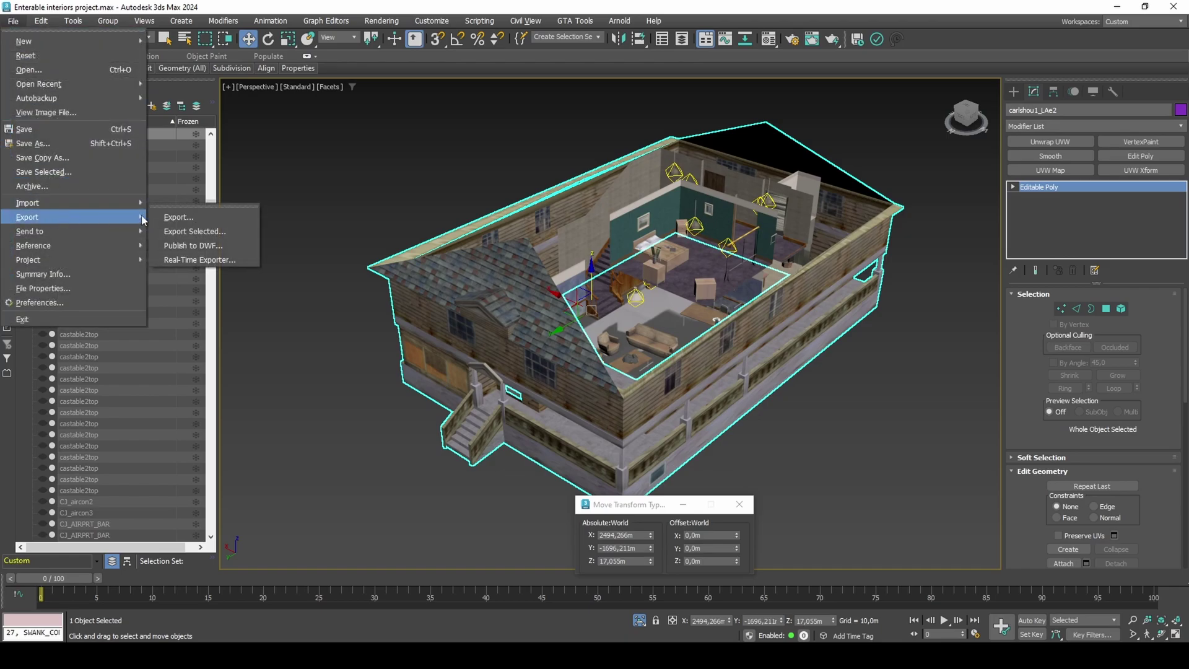
{"action": "left_click", "coordinate": [188, 212]}
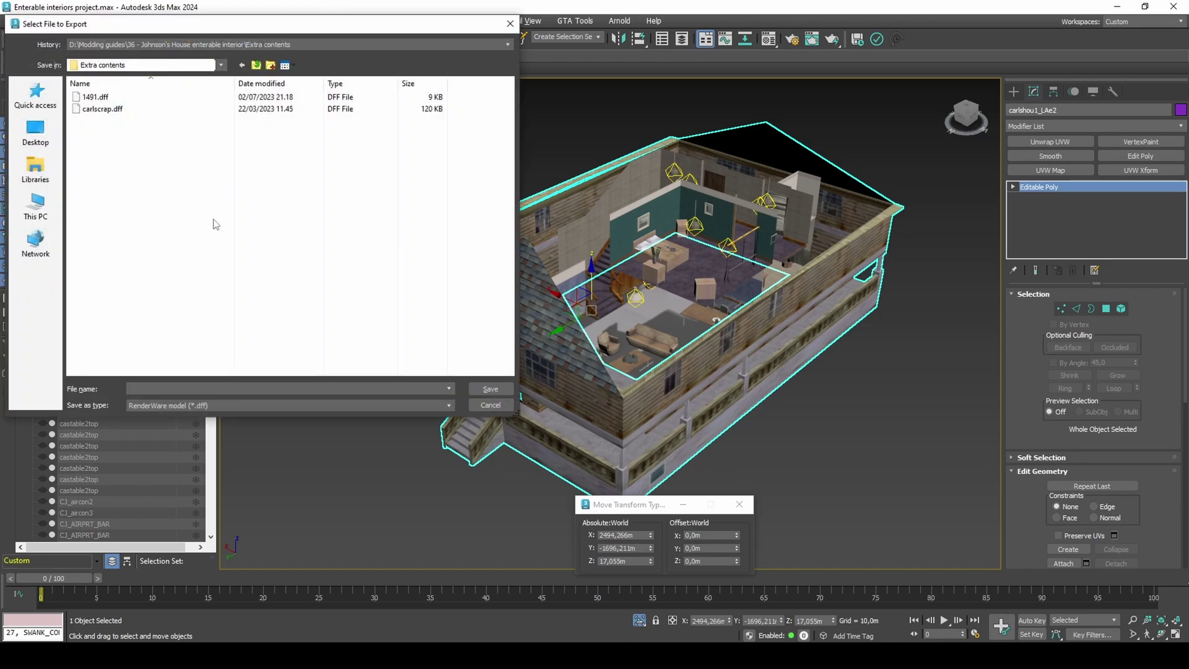
{"action": "type", "text": "carlshou1_LAe2"}
{"action": "key", "text": "Return"}
{"action": "left_click", "coordinate": [618, 415]}
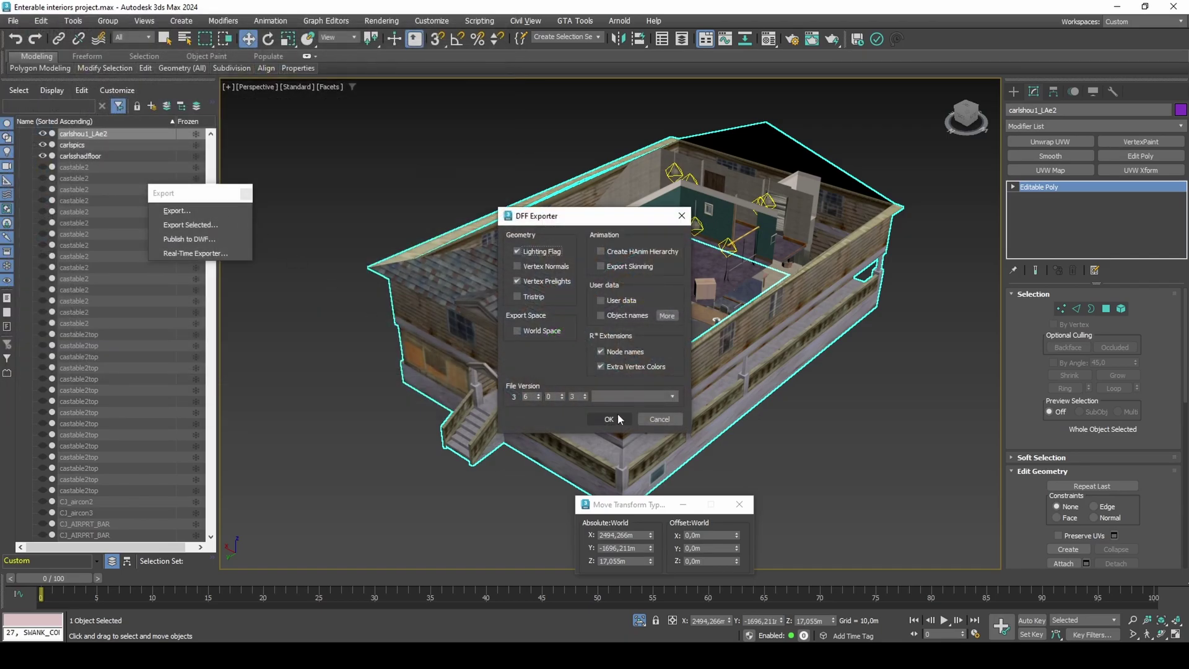
Step: Finish the house exterior export and export the carlscrap interior together with its child 2dfx lights as int.dff
{"action": "left_click", "coordinate": [609, 419]}
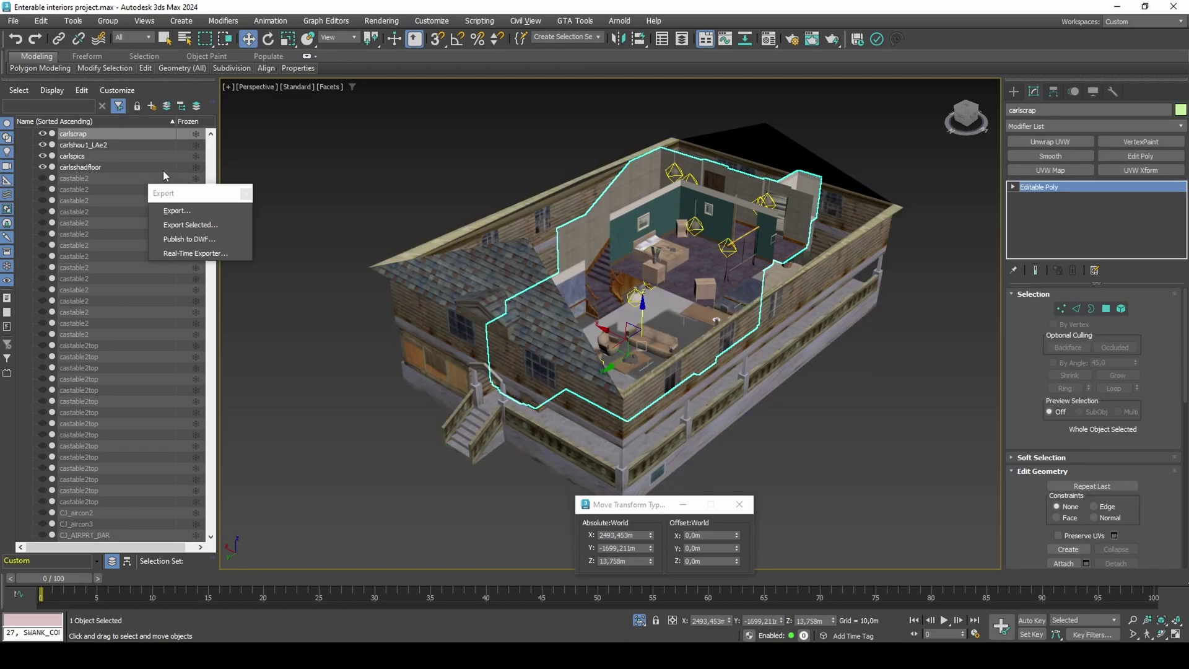
{"action": "left_click", "coordinate": [127, 560]}
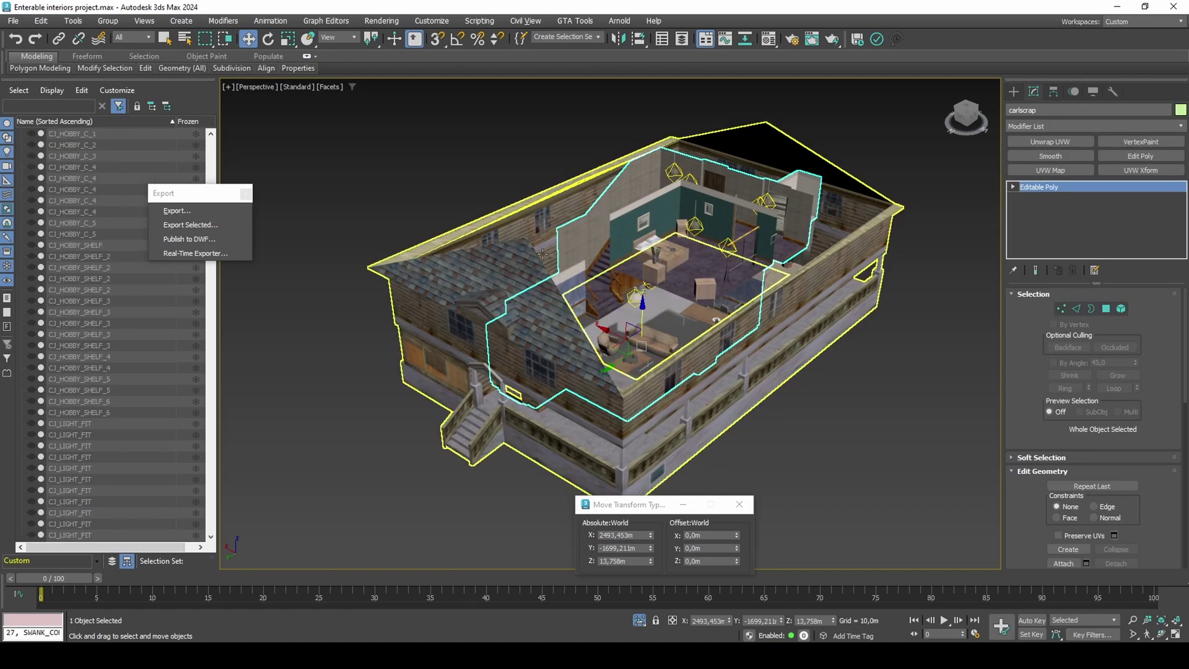
{"action": "left_click", "coordinate": [589, 251]}
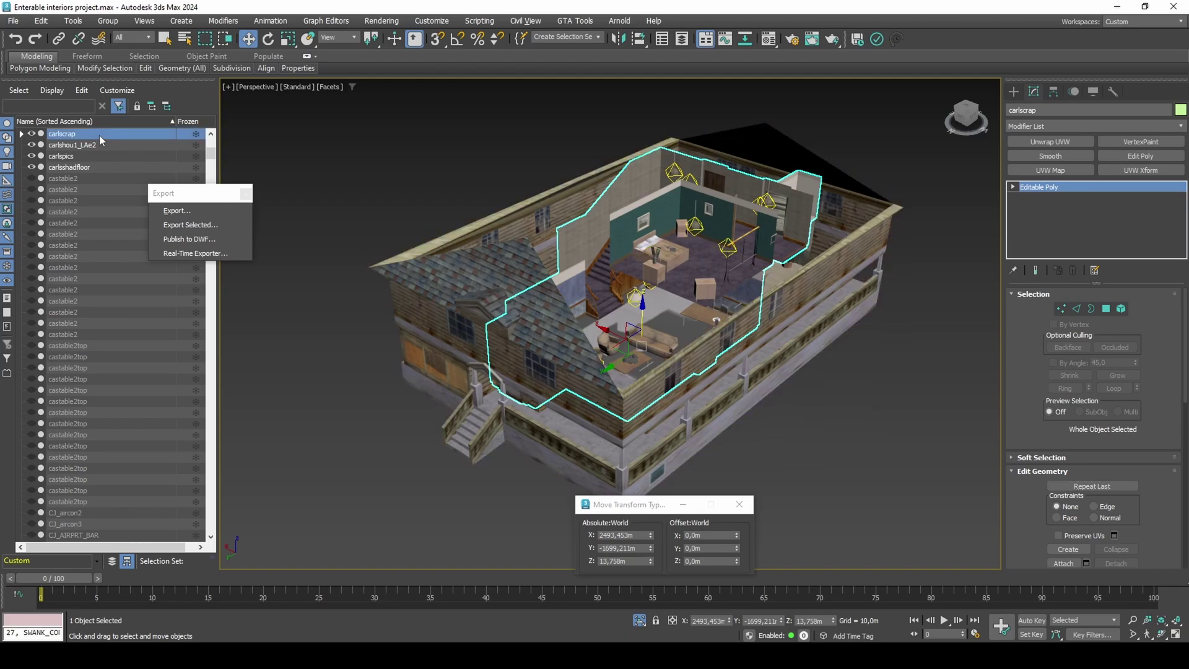
{"action": "double_click", "coordinate": [99, 135]}
{"action": "left_click", "coordinate": [205, 224]}
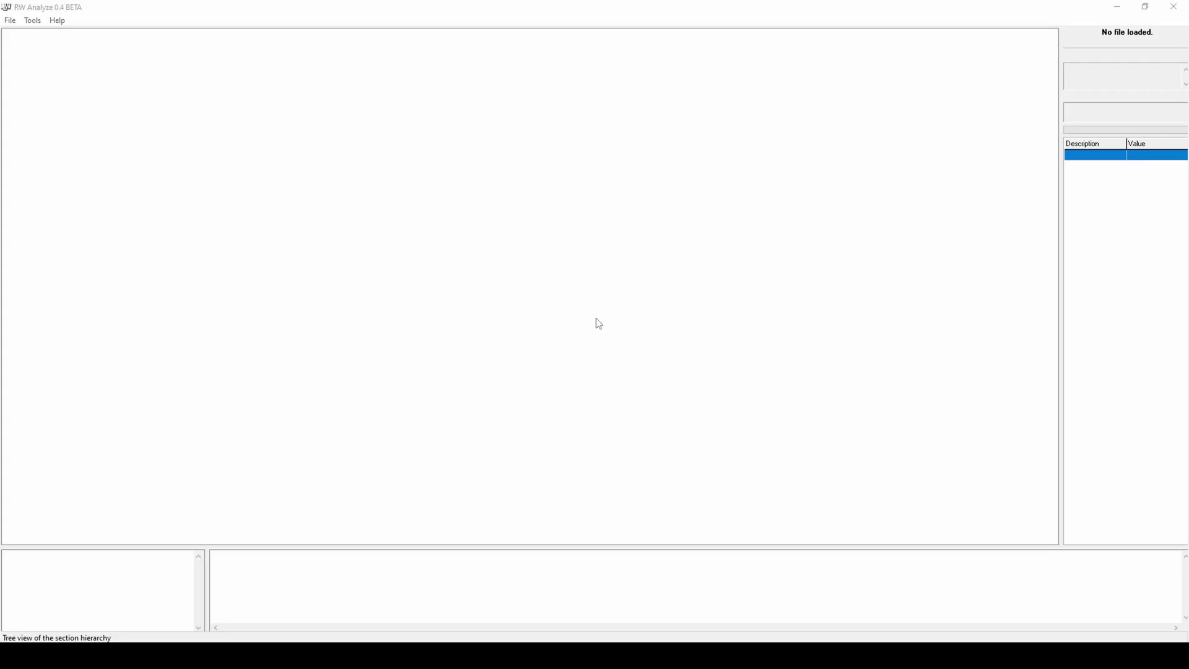
Step: Switch to RW Analyze, open carlscrap.dff from Extra contents and collapse the child sections of its Clump
{"action": "key", "text": "ctrl+o"}
{"action": "double_click", "coordinate": [538, 209]}
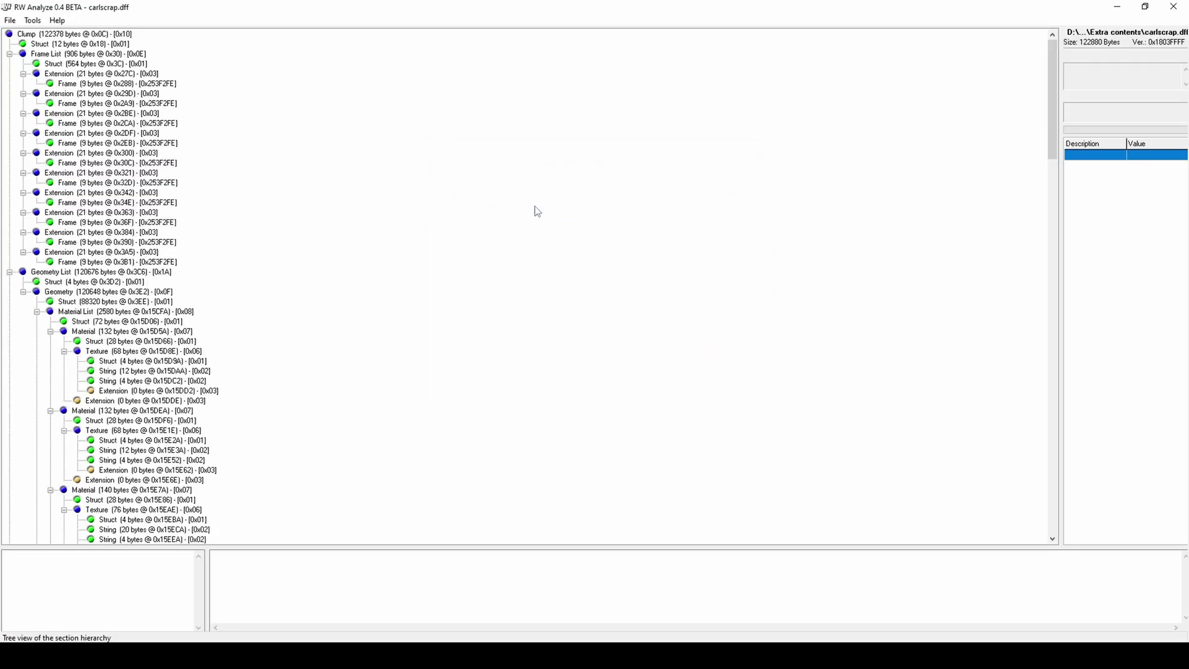
{"action": "left_click", "coordinate": [530, 192]}
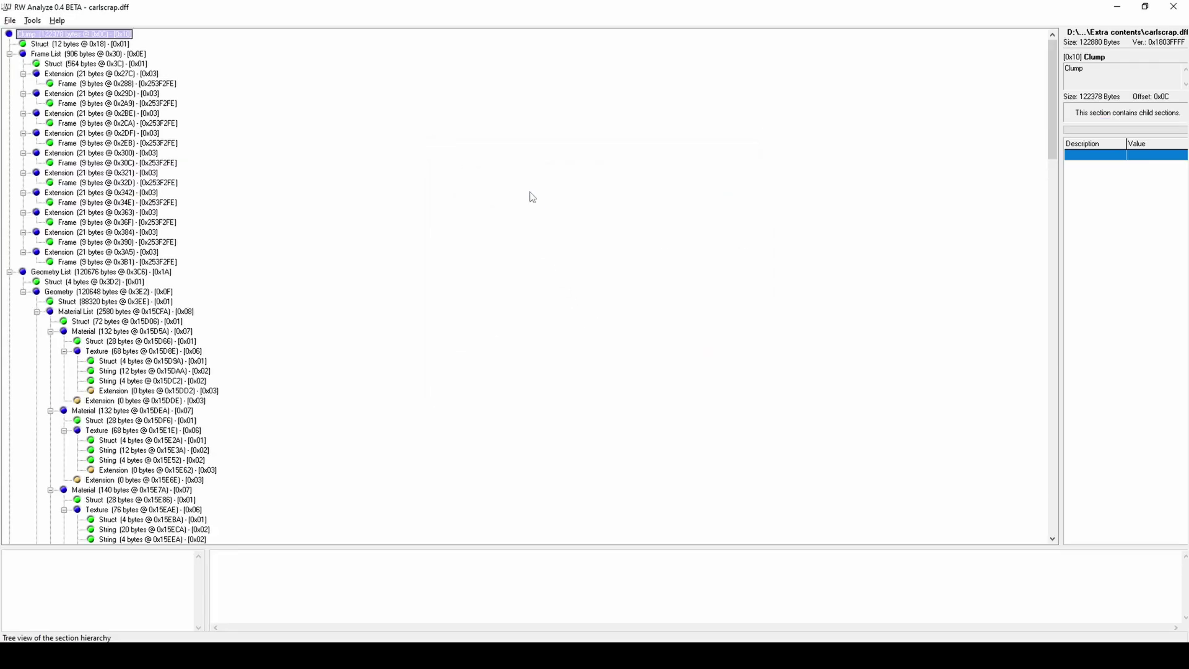
{"action": "right_click", "coordinate": [114, 32]}
{"action": "left_click", "coordinate": [127, 68]}
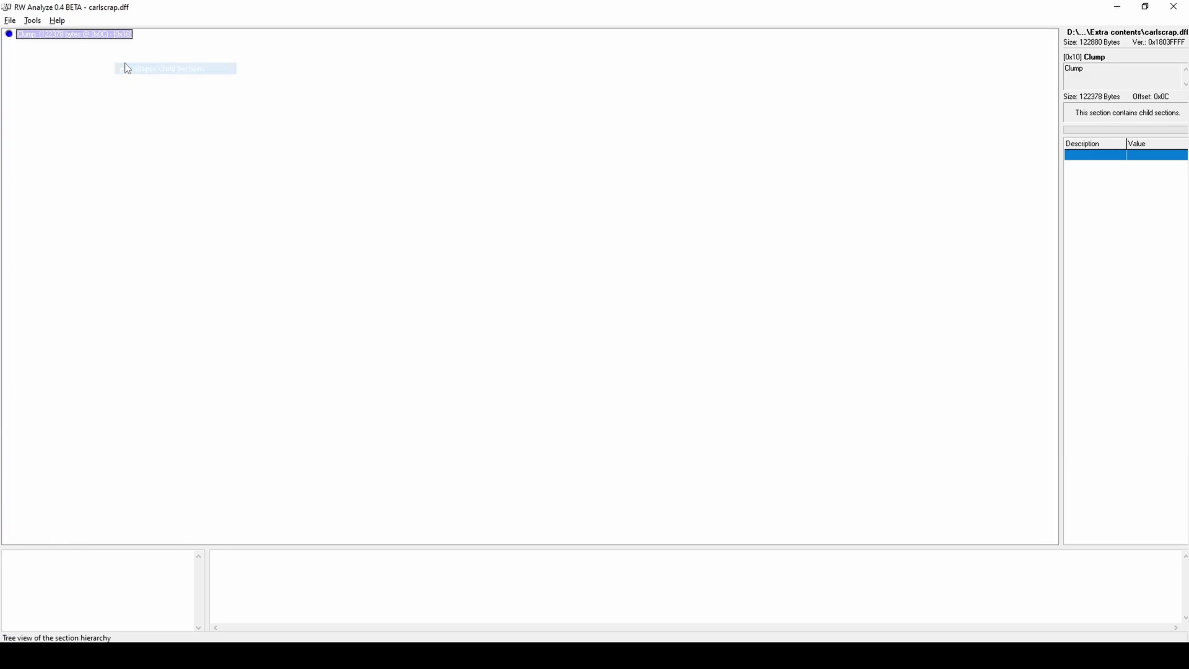
Step: Export the data of the 2dfx section in carlscrap.dff's Geometry Extension as a file named 2dfx in Extra contents
{"action": "double_click", "coordinate": [101, 37]}
{"action": "double_click", "coordinate": [93, 64]}
{"action": "double_click", "coordinate": [90, 84]}
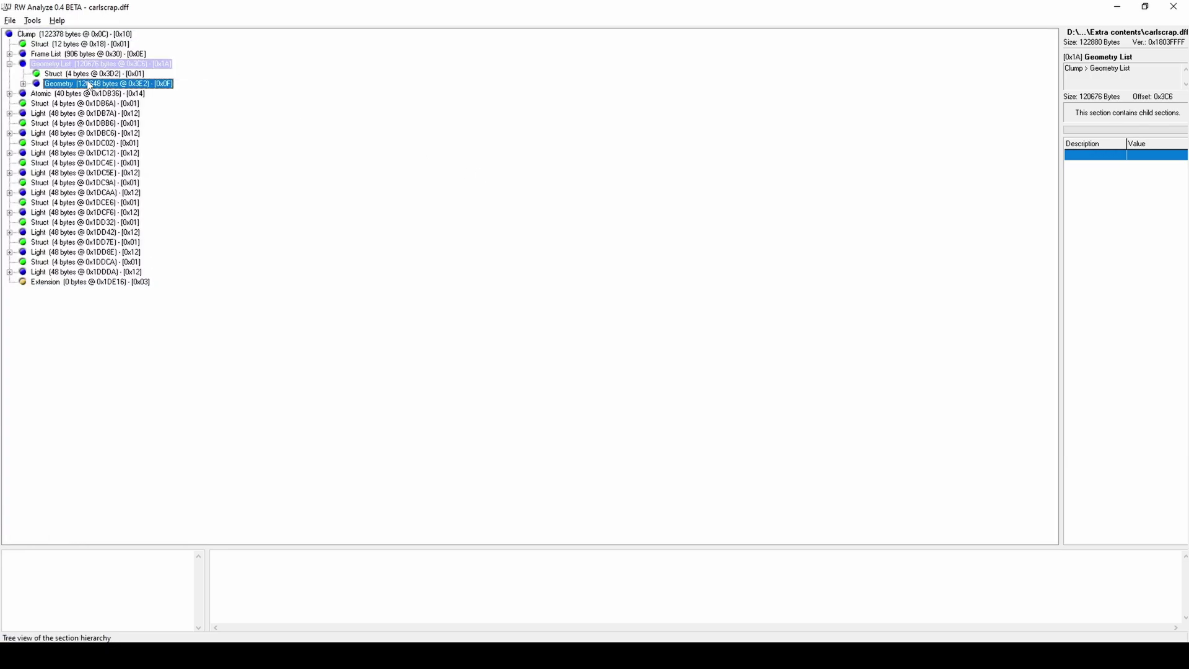
{"action": "left_click", "coordinate": [90, 114]}
{"action": "double_click", "coordinate": [91, 115]}
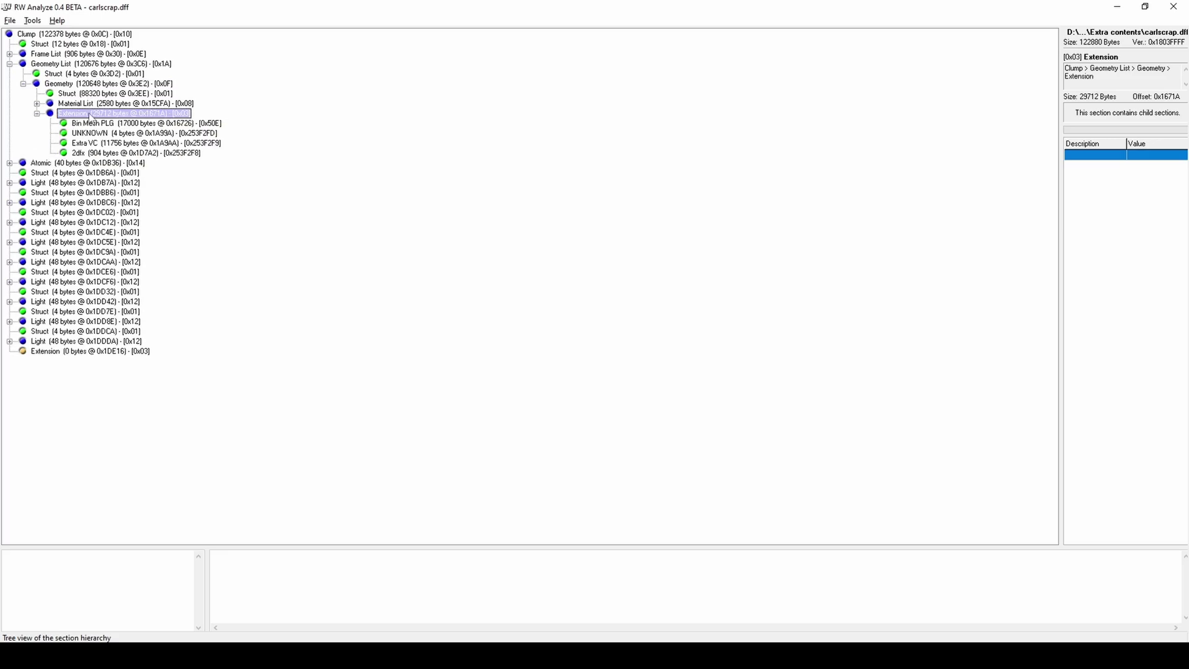
{"action": "left_click", "coordinate": [101, 153]}
{"action": "right_click", "coordinate": [100, 153]}
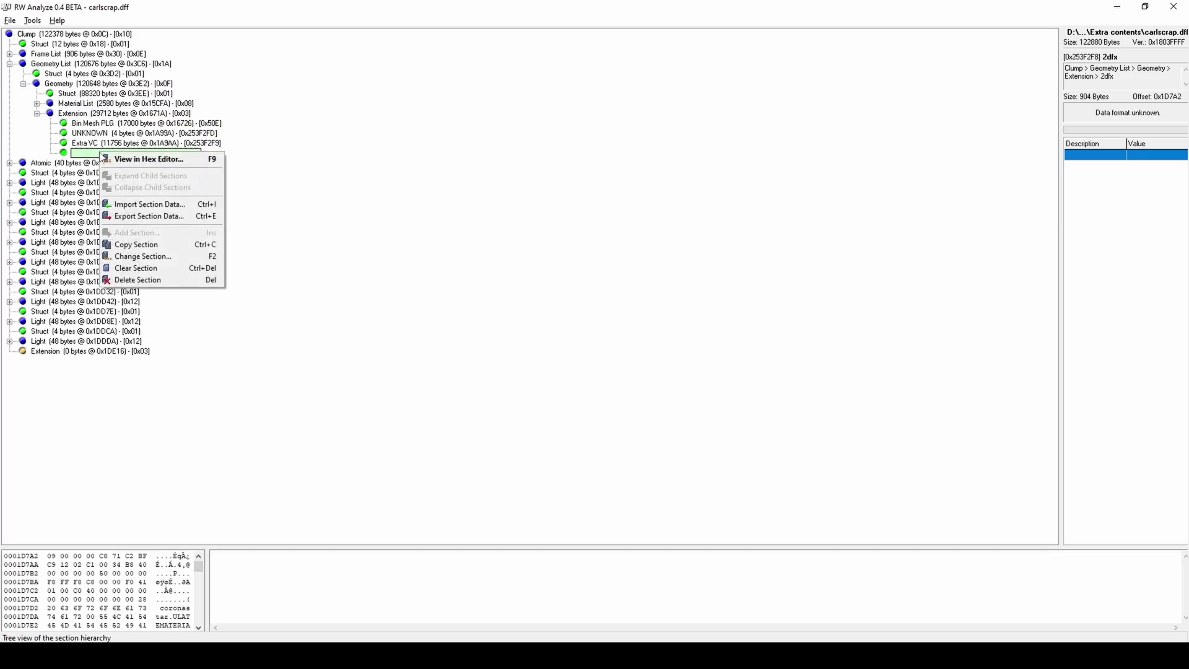
{"action": "left_click", "coordinate": [141, 217]}
{"action": "type", "text": "2df"}
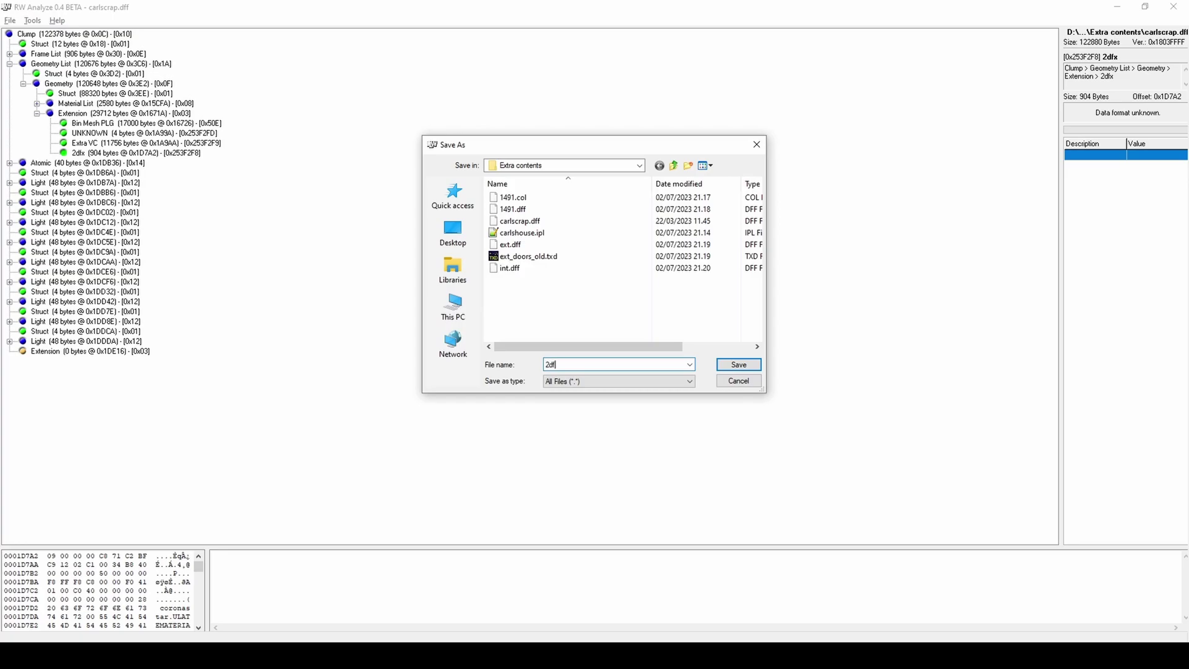
{"action": "type", "text": "x"}
{"action": "key", "text": "Return"}
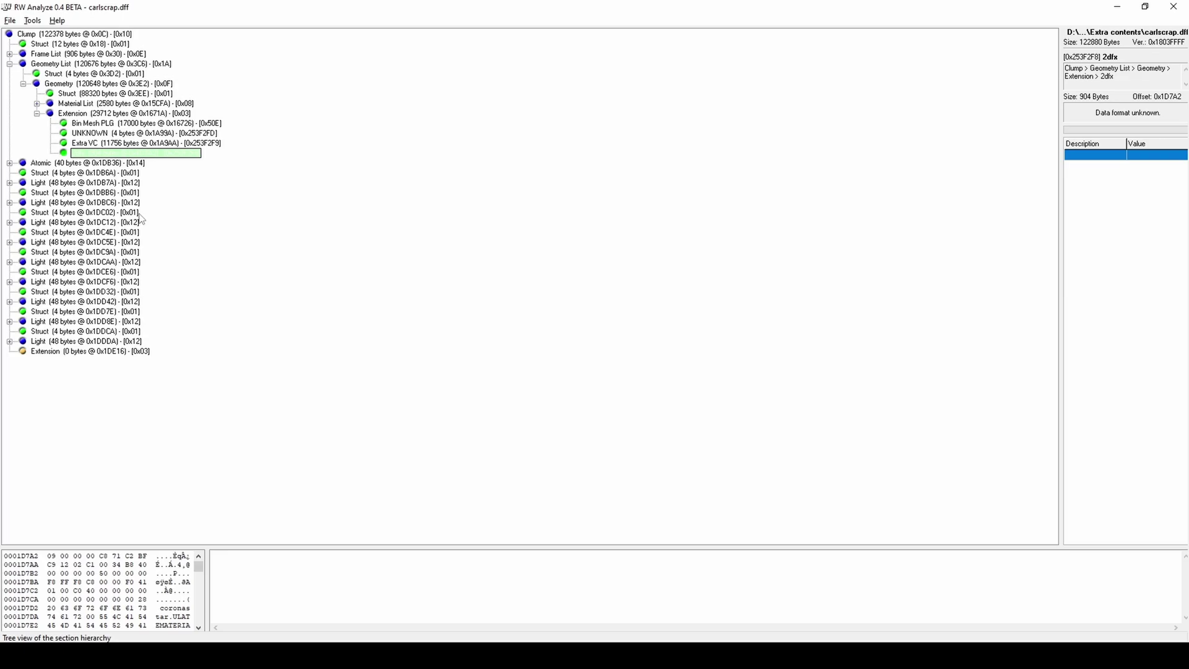
Step: Open int.dff from Extra contents and collapse the child sections of its Clump
{"action": "key", "text": "ctrl+o"}
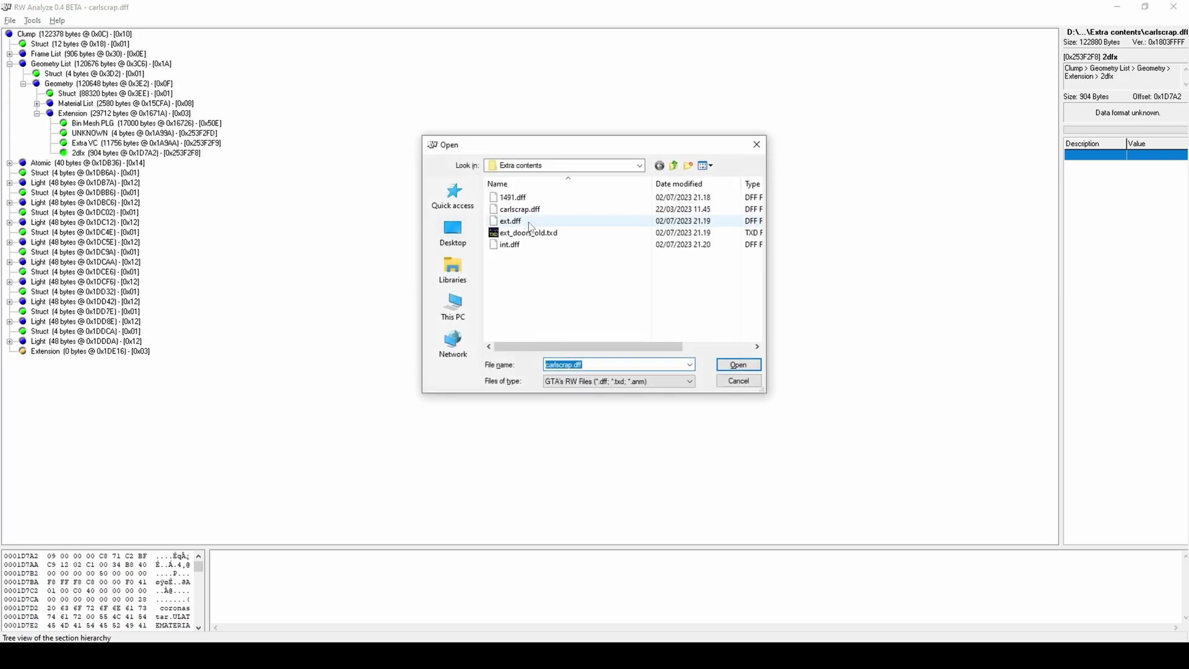
{"action": "double_click", "coordinate": [534, 246]}
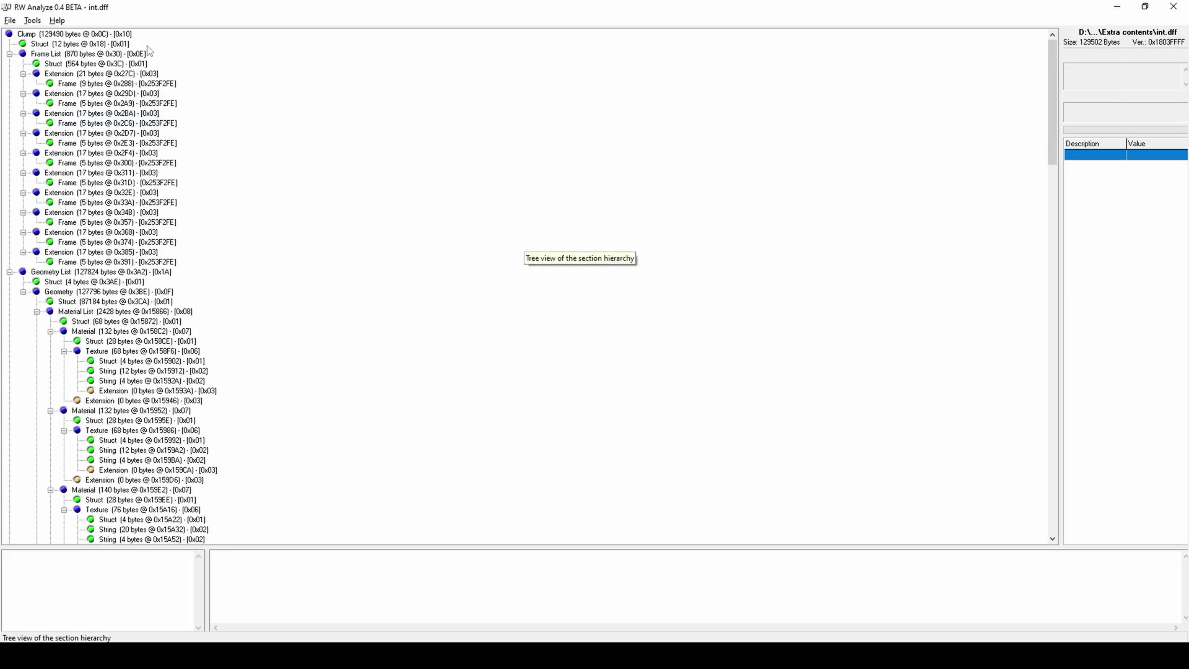
{"action": "right_click", "coordinate": [124, 35]}
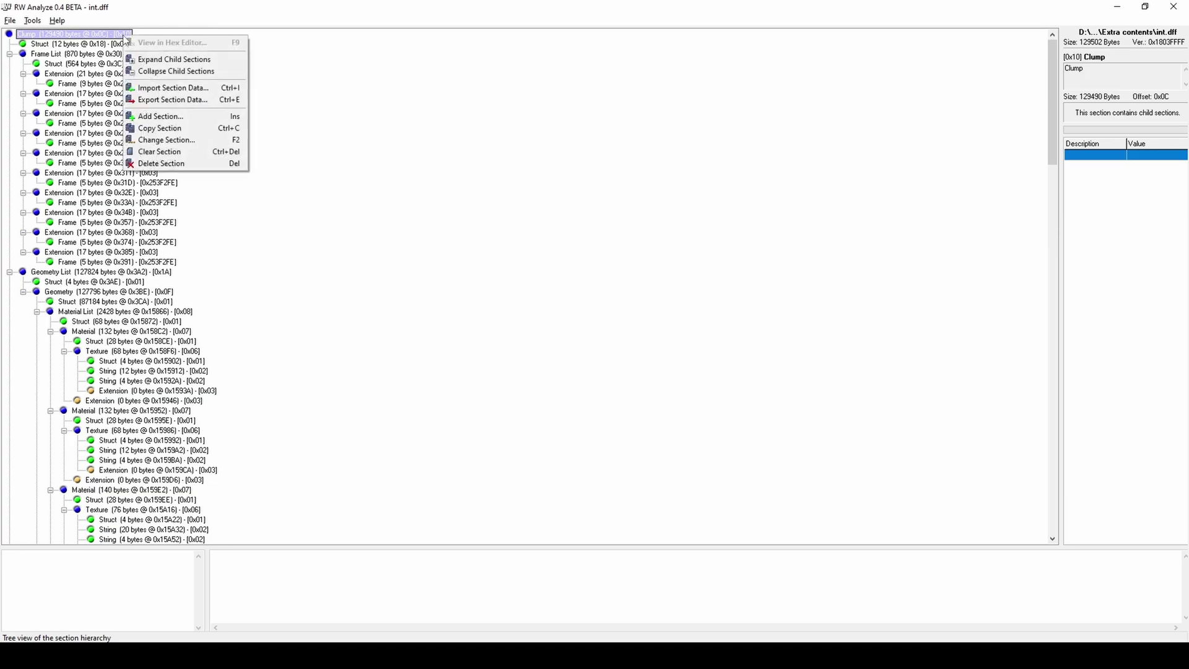
{"action": "left_click", "coordinate": [168, 71]}
Step: Add a new section of type [0x253F2F8] 2dfx to the Extension under int.dff's Geometry
{"action": "left_click", "coordinate": [85, 64]}
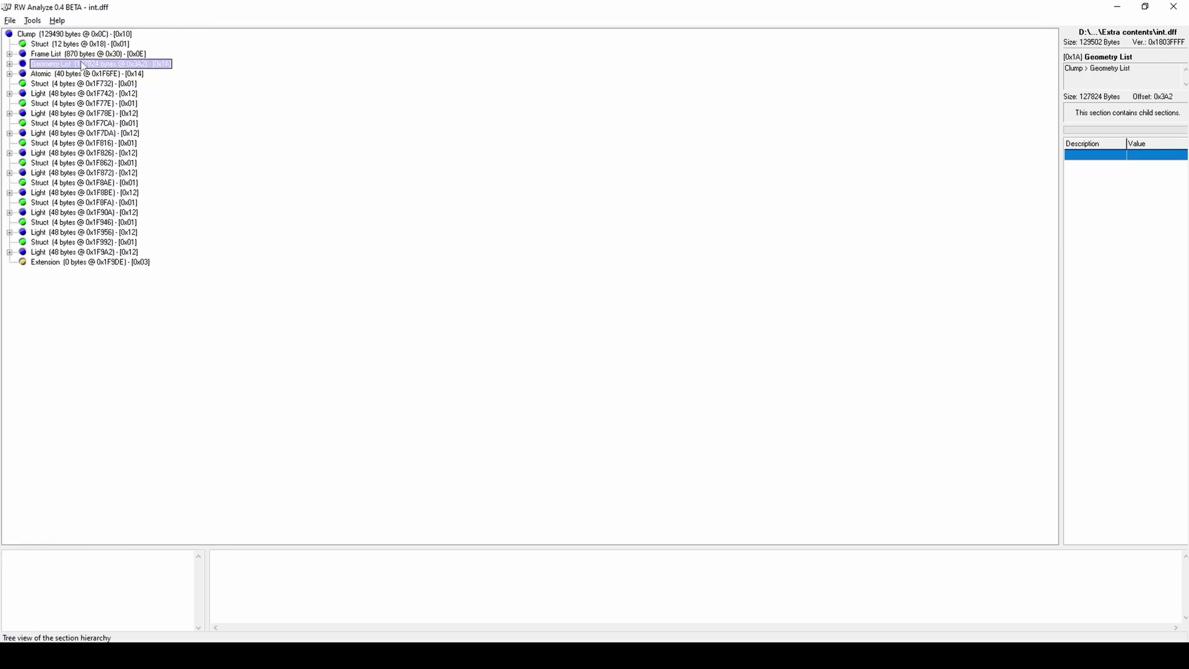
{"action": "double_click", "coordinate": [82, 65]}
{"action": "double_click", "coordinate": [81, 83]}
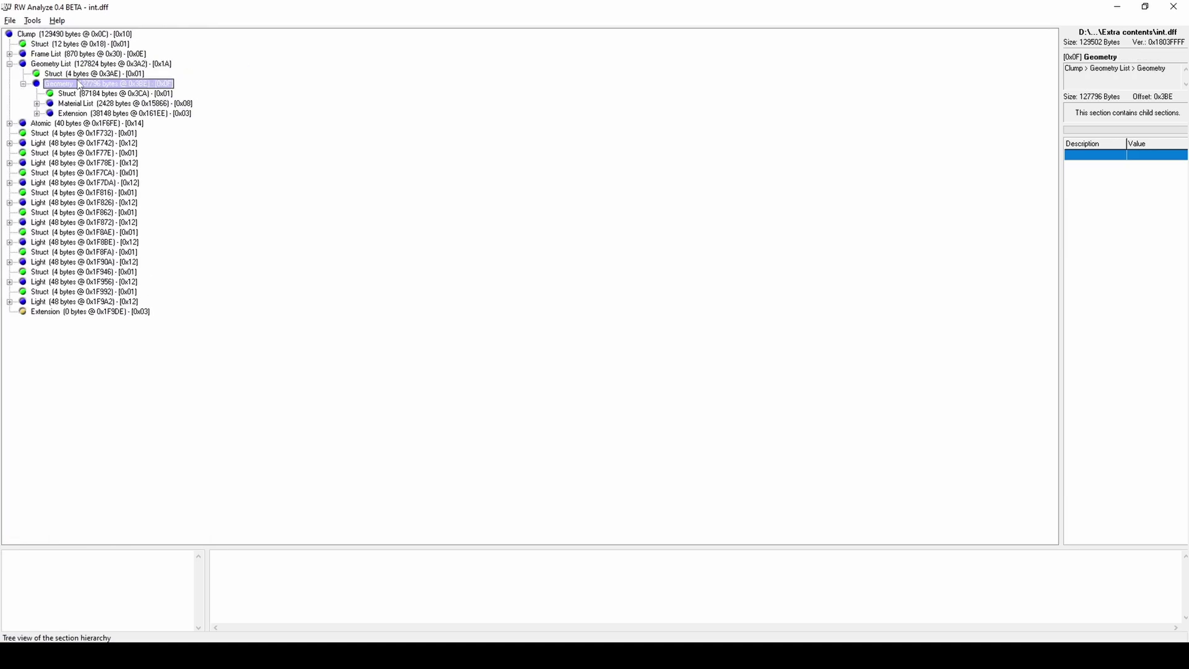
{"action": "double_click", "coordinate": [90, 114]}
{"action": "right_click", "coordinate": [93, 116]}
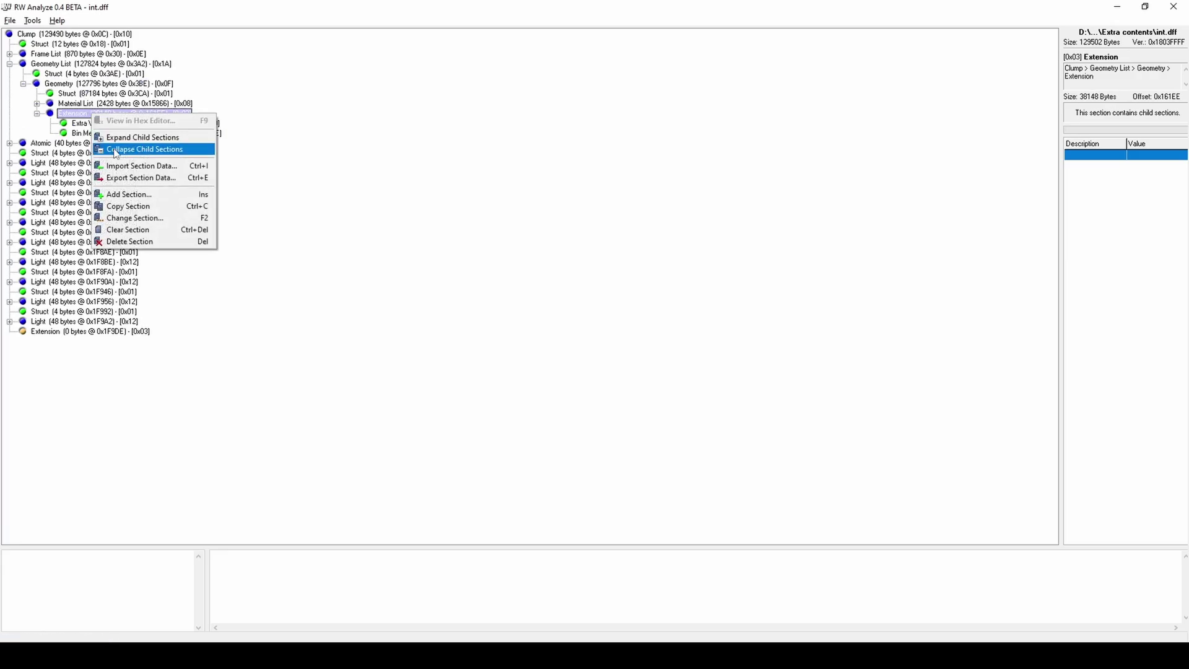
{"action": "left_click", "coordinate": [144, 197]}
{"action": "left_click", "coordinate": [595, 322]}
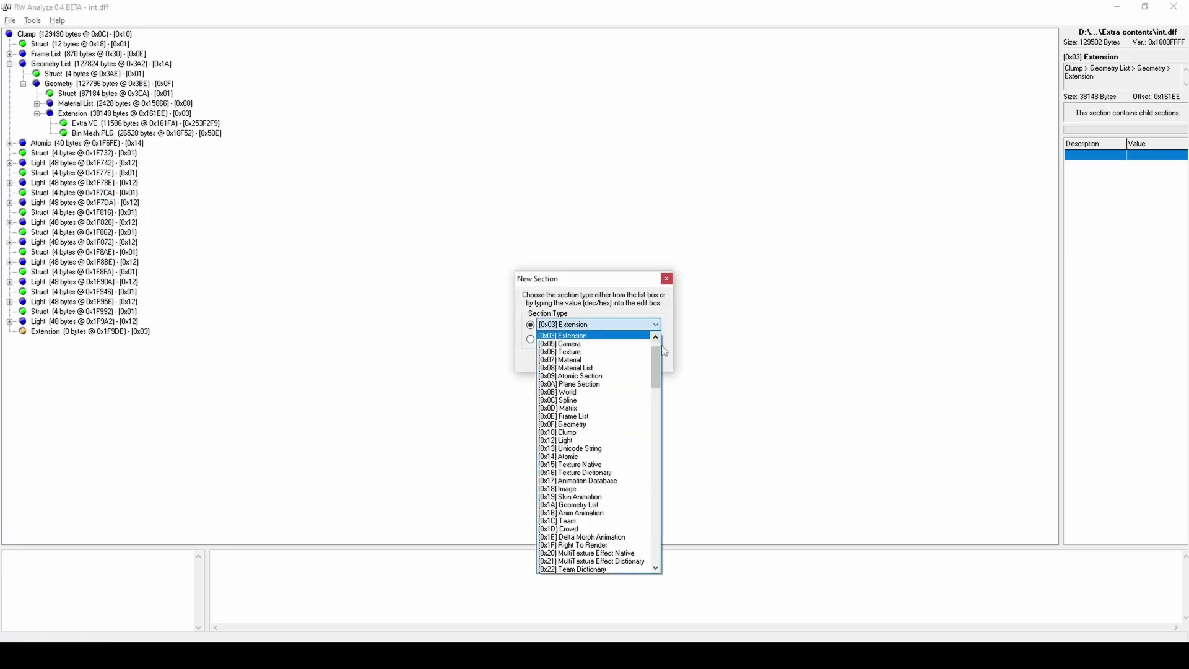
{"action": "left_click_drag", "start_coordinate": [656, 367], "coordinate": [654, 540]}
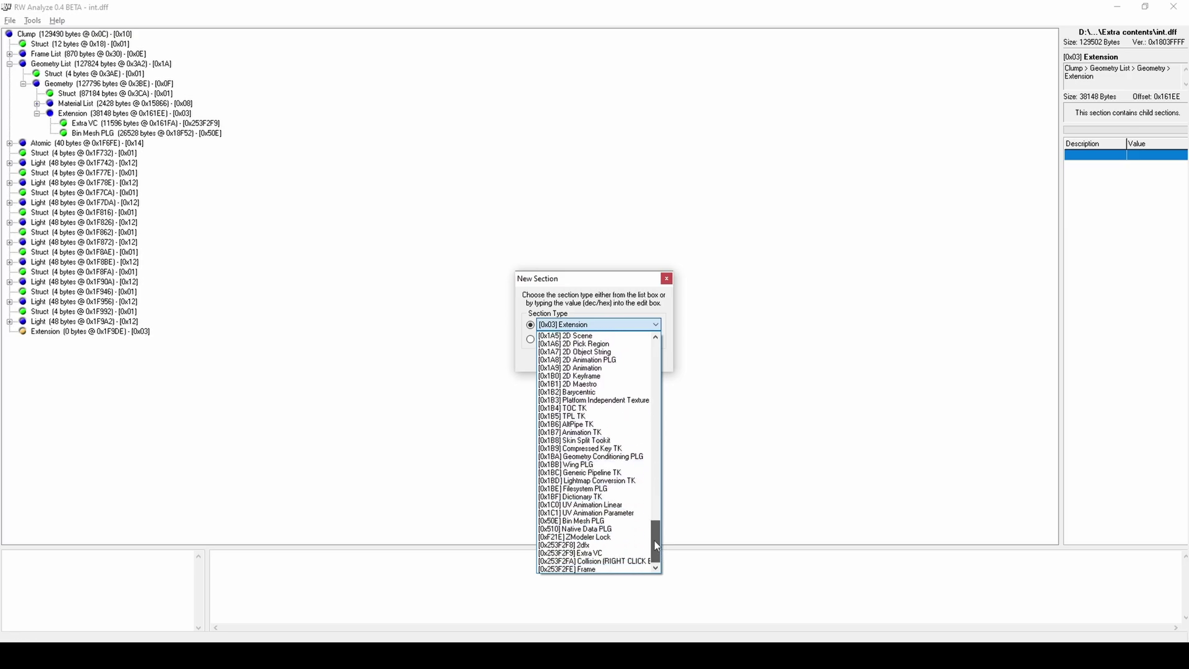
{"action": "left_click", "coordinate": [611, 545]}
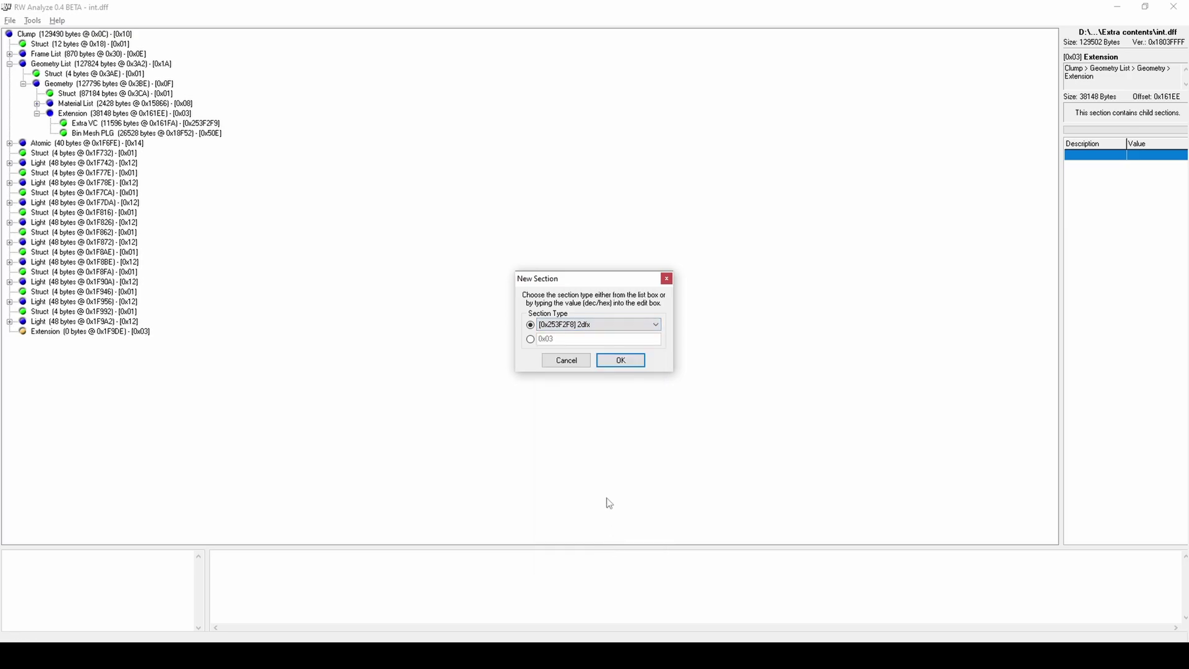
{"action": "left_click", "coordinate": [620, 360]}
Step: Import the 2dfx file's data into the new empty 2dfx section and save int.dff
{"action": "right_click", "coordinate": [139, 144]}
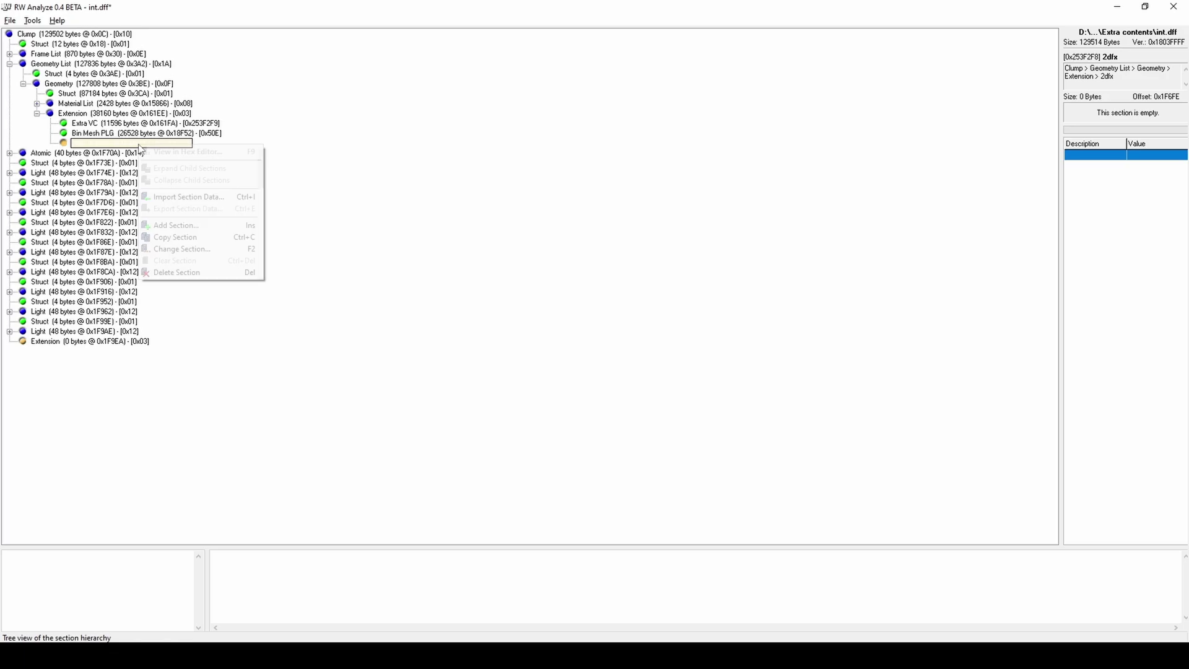
{"action": "left_click", "coordinate": [188, 197]}
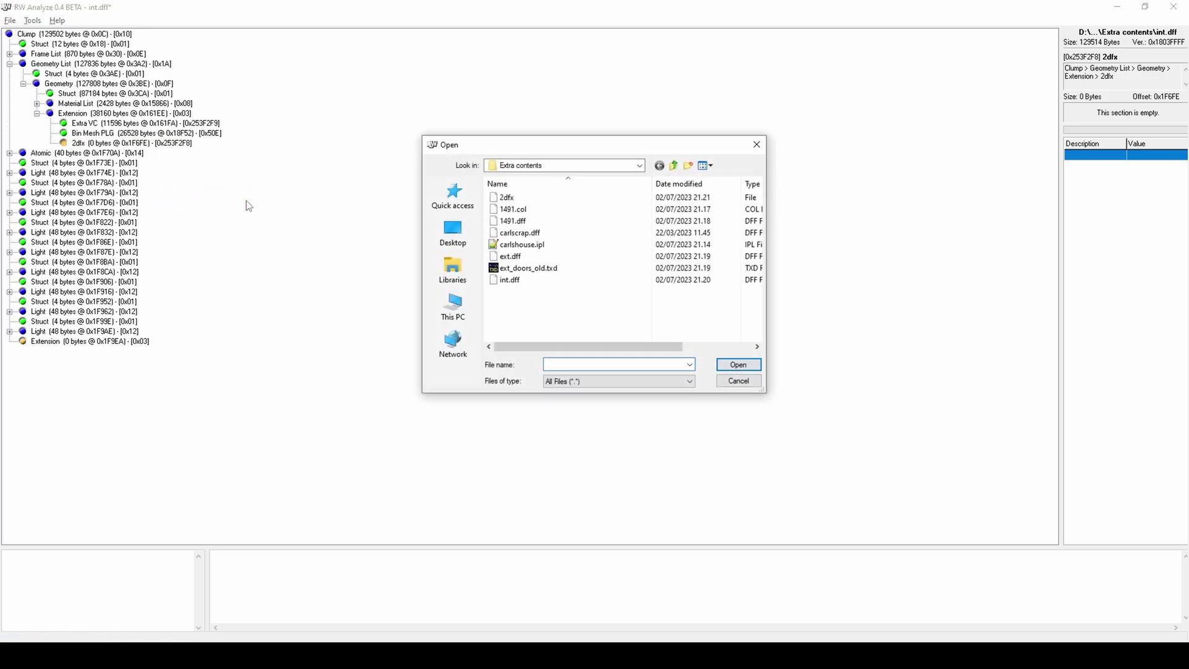
{"action": "double_click", "coordinate": [533, 198]}
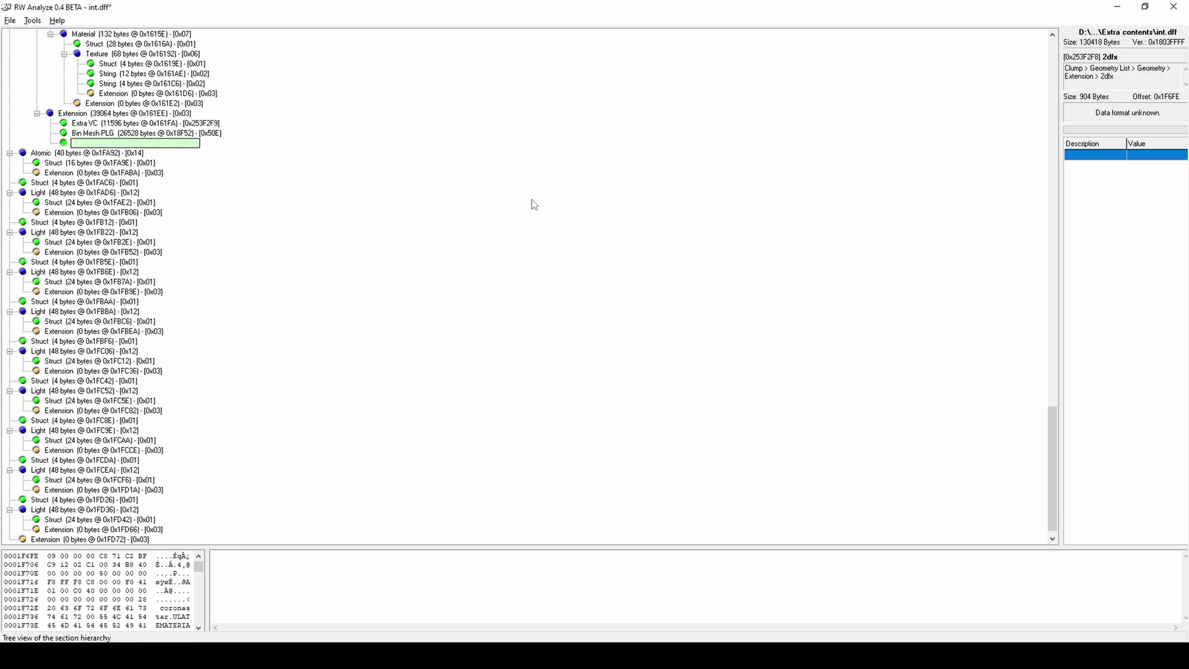
{"action": "key", "text": "ctrl+s"}
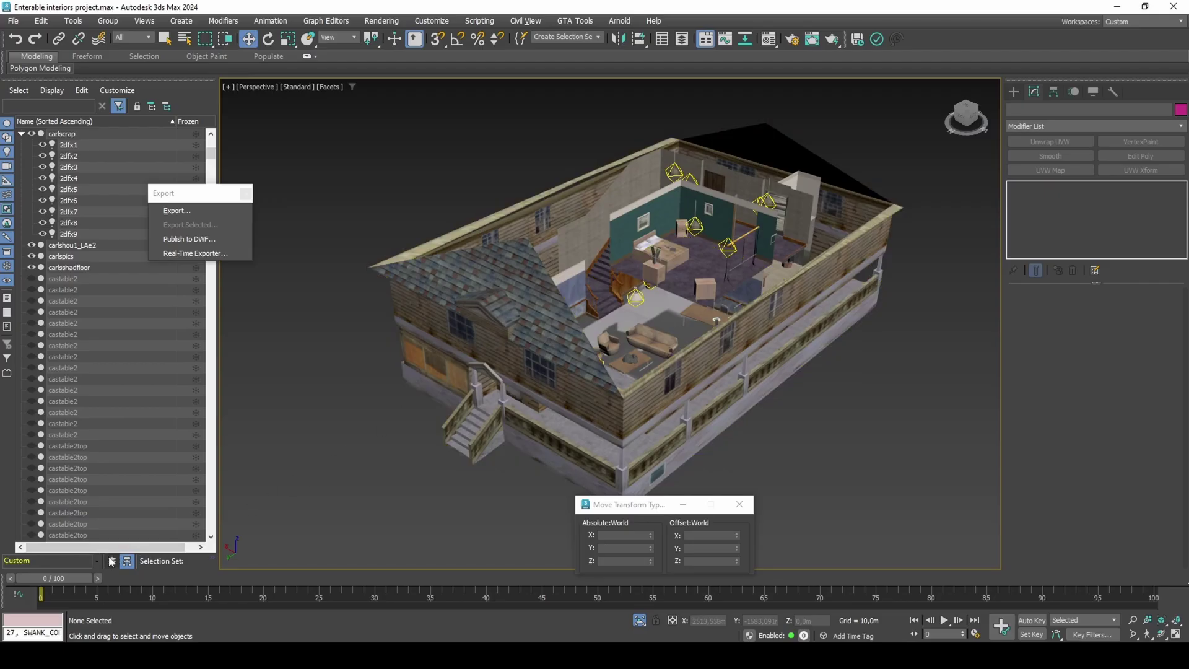
Step: Switch back to 3ds Max, sort the scene objects by layer, unhide the CM_carlscrap layer and select its collision mesh
{"action": "left_click", "coordinate": [111, 561]}
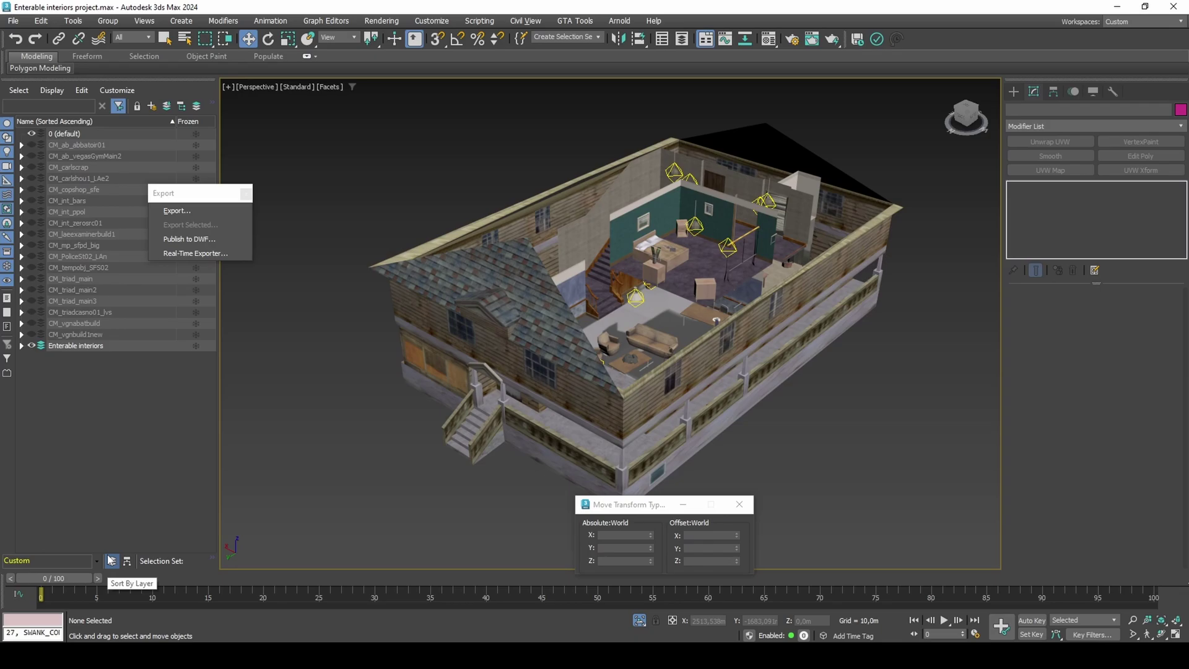
{"action": "double_click", "coordinate": [83, 169]}
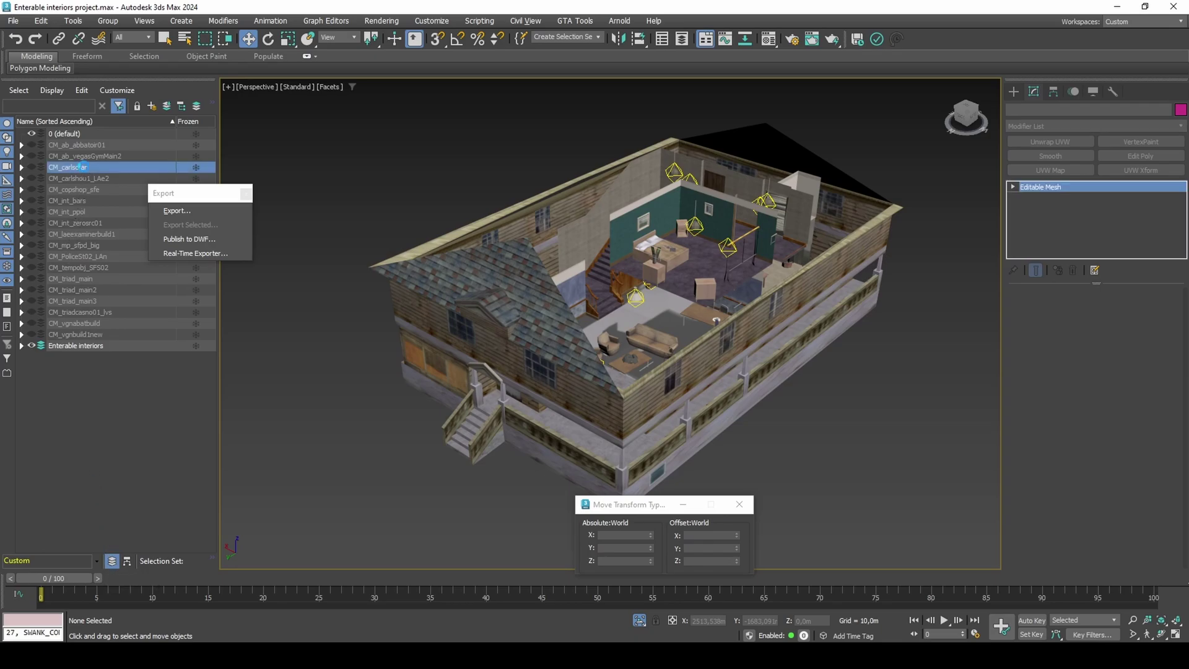
{"action": "left_click", "coordinate": [32, 168]}
{"action": "left_click", "coordinate": [68, 168]}
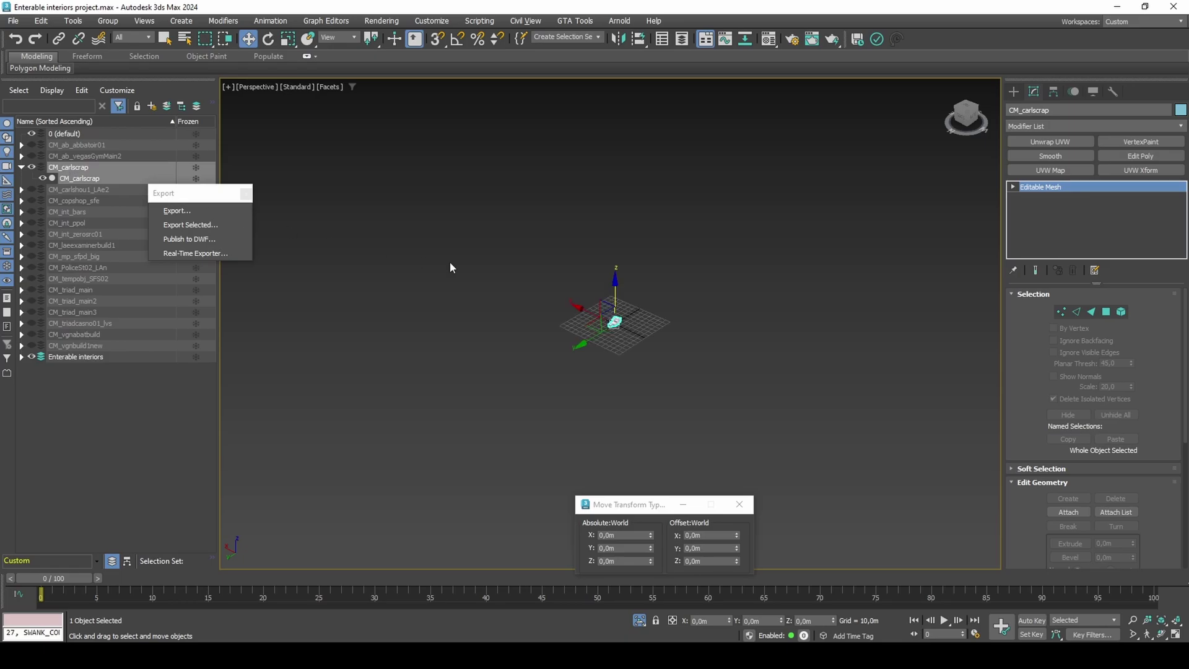
{"action": "scroll", "coordinate": [616, 323], "scroll_direction": "up", "scroll_amount": 10}
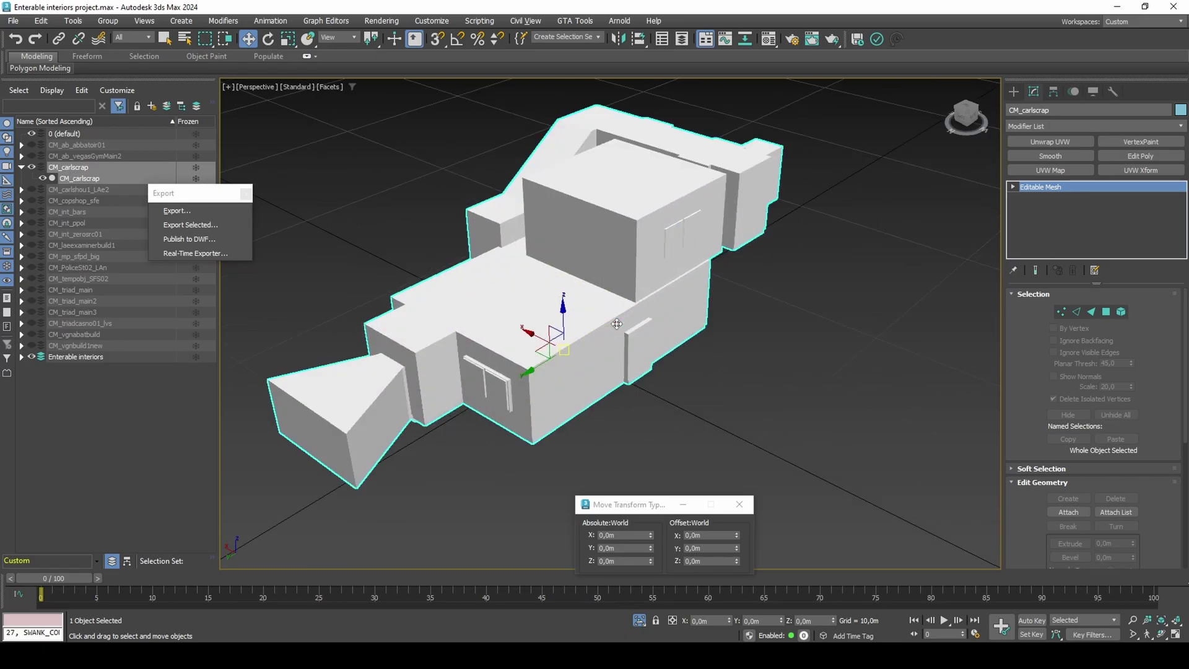
Step: Add an Edit Poly modifier to CM_carlscrap and remove the isolated vertices from the mesh
{"action": "left_click", "coordinate": [1140, 156]}
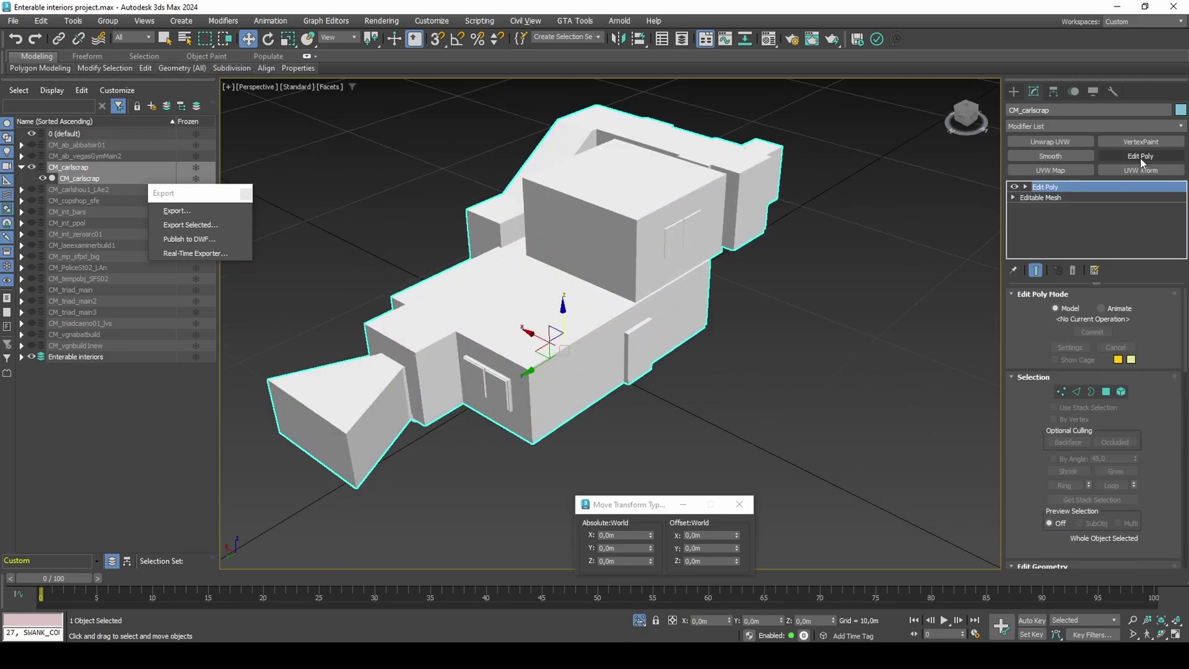
{"action": "key", "text": "1"}
{"action": "scroll", "coordinate": [1041, 384], "scroll_direction": "down", "scroll_amount": 3}
{"action": "scroll", "coordinate": [1038, 385], "scroll_direction": "down", "scroll_amount": 2}
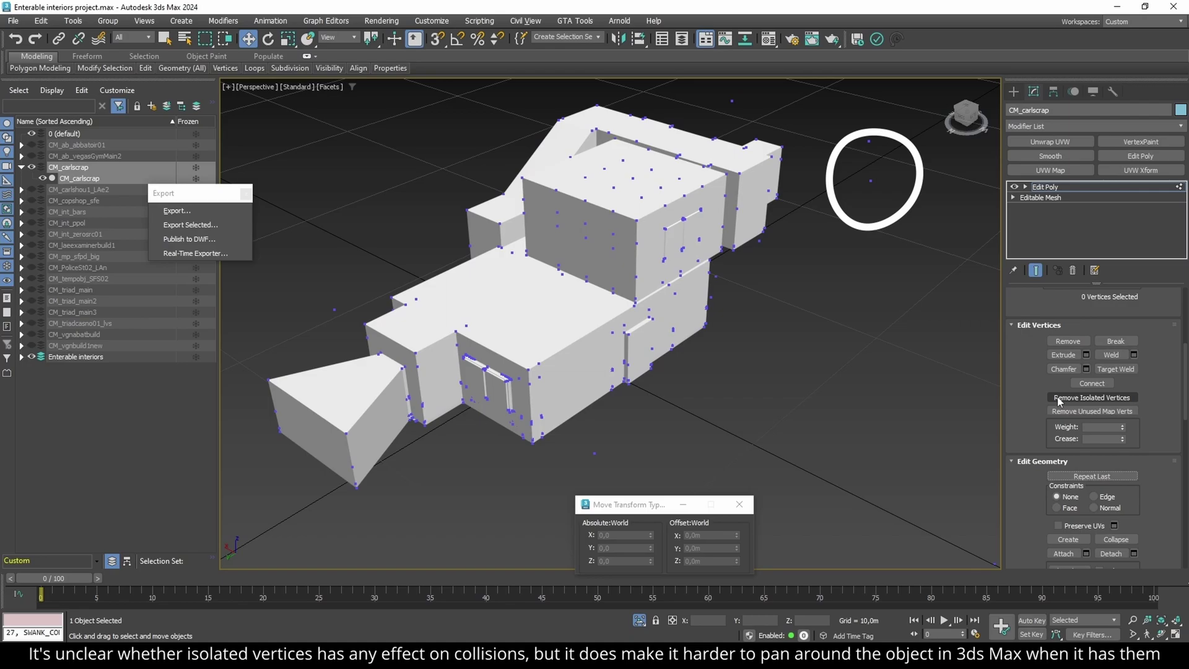
{"action": "left_click", "coordinate": [1059, 400]}
Step: Delete the eight vertices at the wide outer end of the flared entrance section of the CM_carlscrap collision
{"action": "middle_click_drag", "start_coordinate": [644, 343], "coordinate": [799, 303], "text": "alt"}
{"action": "key", "text": "F3"}
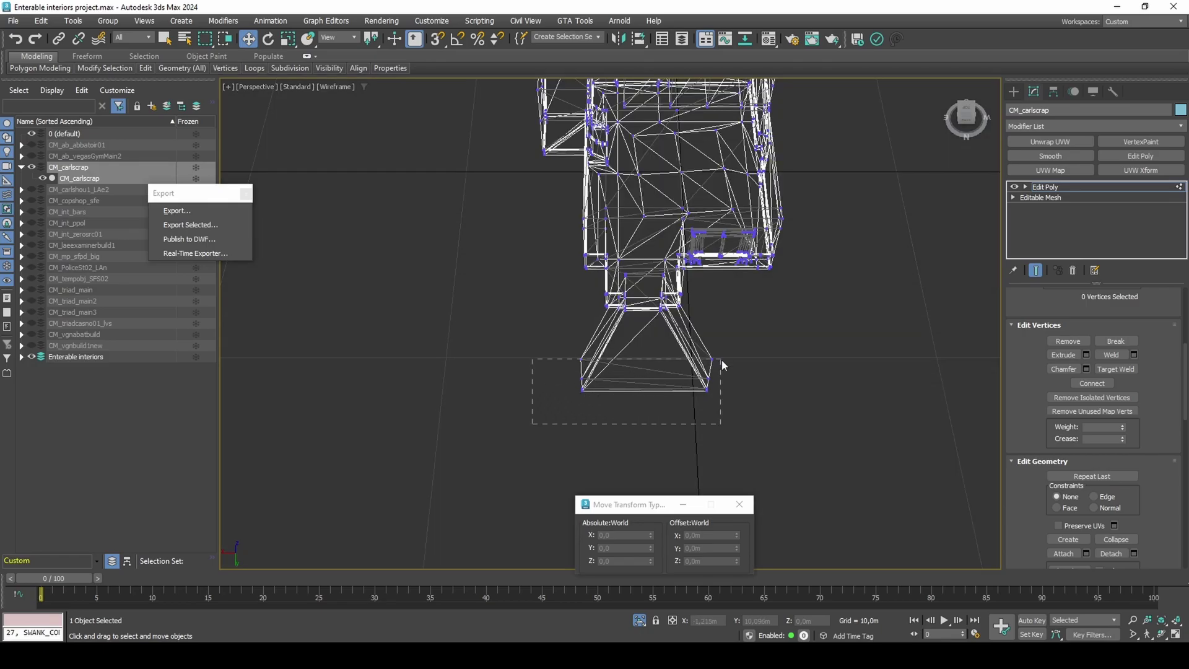
{"action": "left_click_drag", "start_coordinate": [783, 335], "coordinate": [783, 335]}
{"action": "key", "text": "F3"}
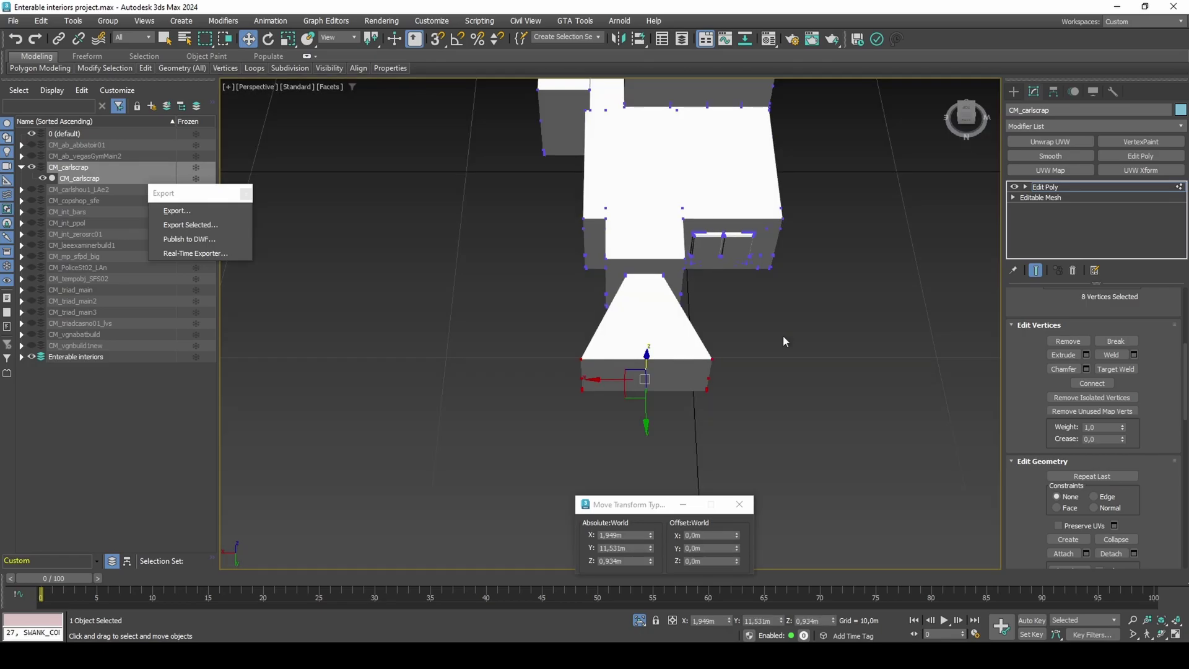
{"action": "key", "text": "Delete"}
Step: Lower the top row of vertices of the CM_carlscrap collision by 0.605 m in the left view
{"action": "key", "text": "alt+w"}
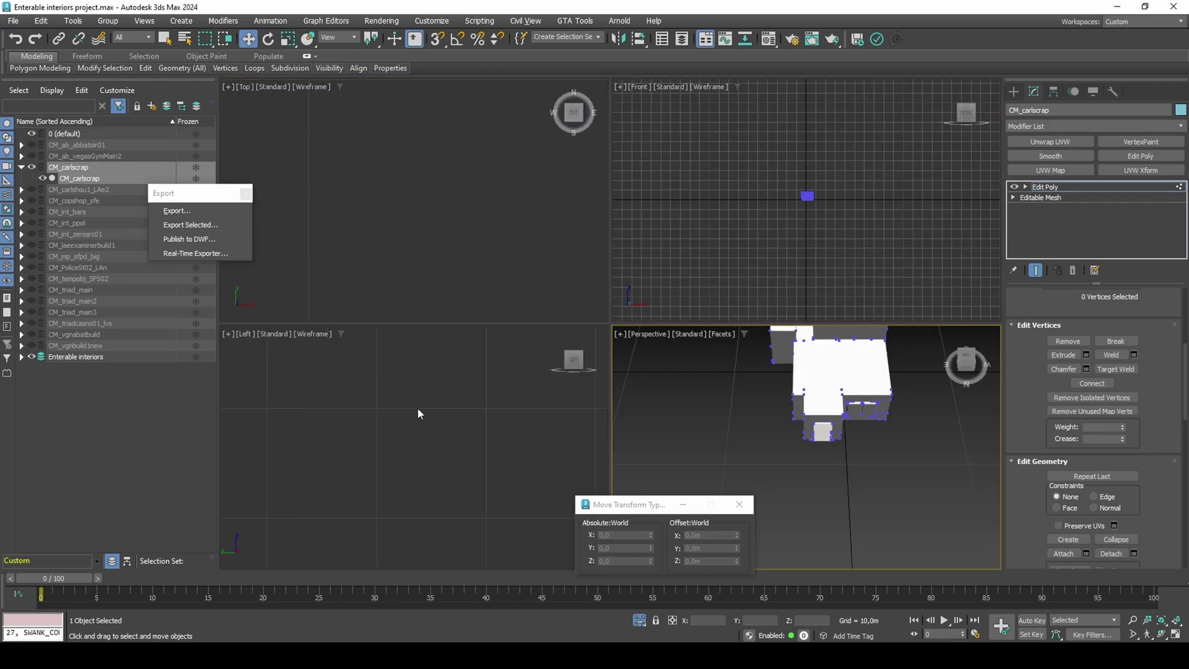
{"action": "scroll", "coordinate": [411, 407], "scroll_direction": "up", "scroll_amount": 10}
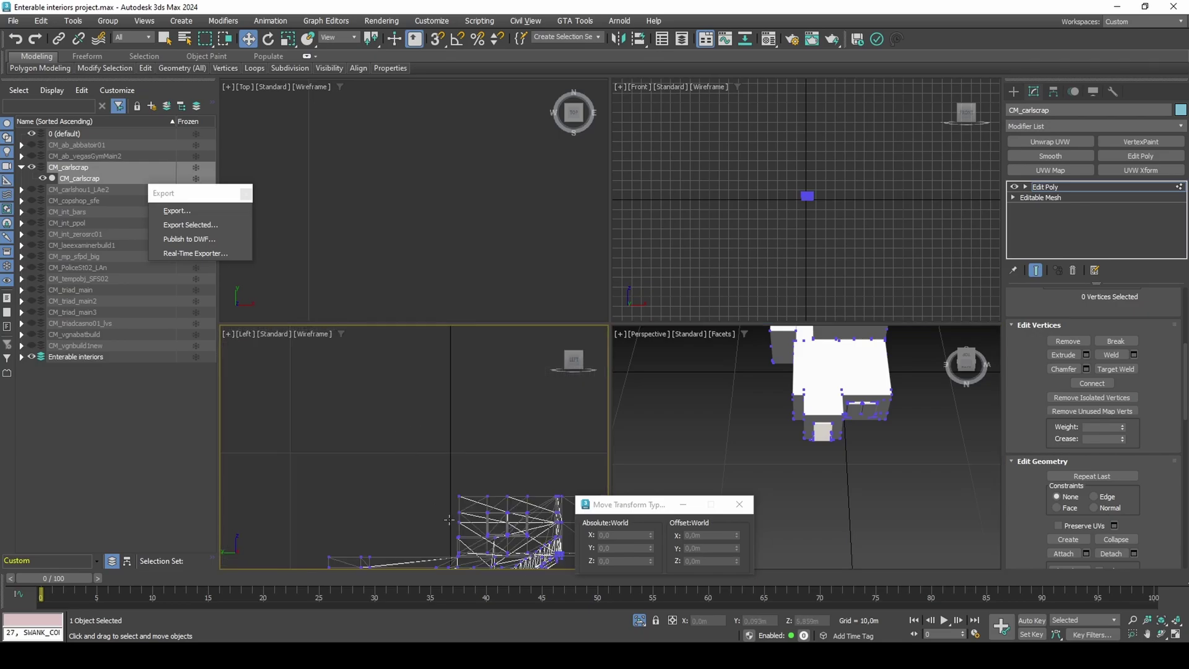
{"action": "middle_click_drag", "start_coordinate": [488, 522], "coordinate": [370, 412]}
{"action": "scroll", "coordinate": [370, 399], "scroll_direction": "up", "scroll_amount": 2}
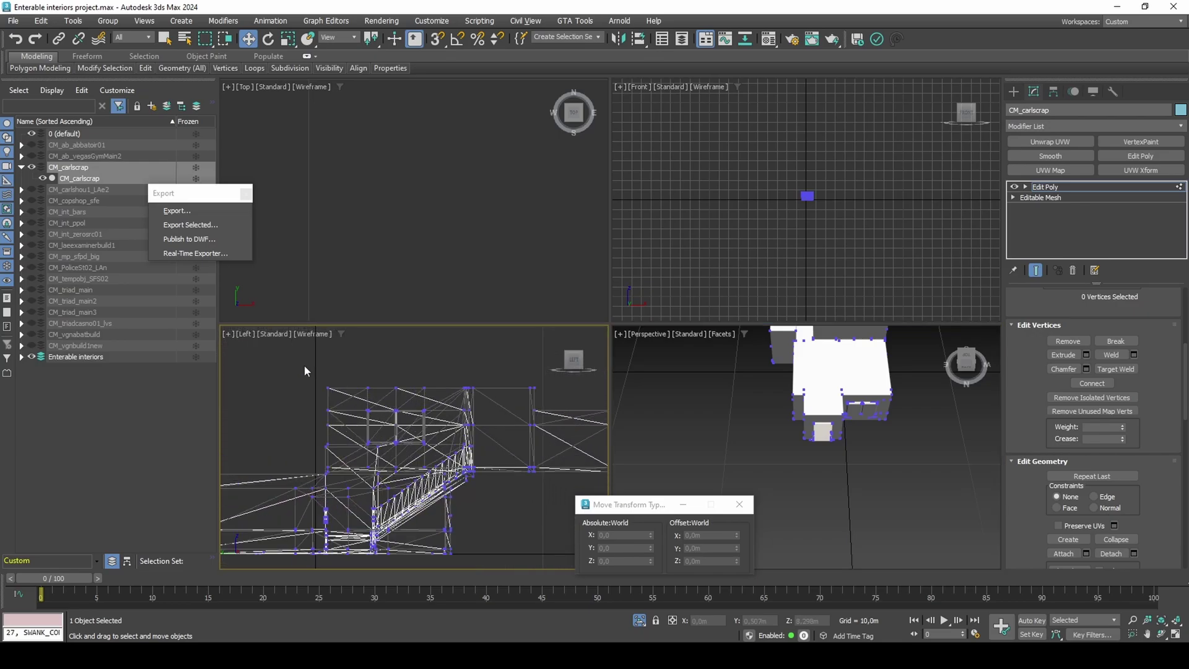
{"action": "left_click_drag", "start_coordinate": [299, 364], "coordinate": [415, 394]}
{"action": "left_click_drag", "start_coordinate": [537, 400], "coordinate": [558, 393]}
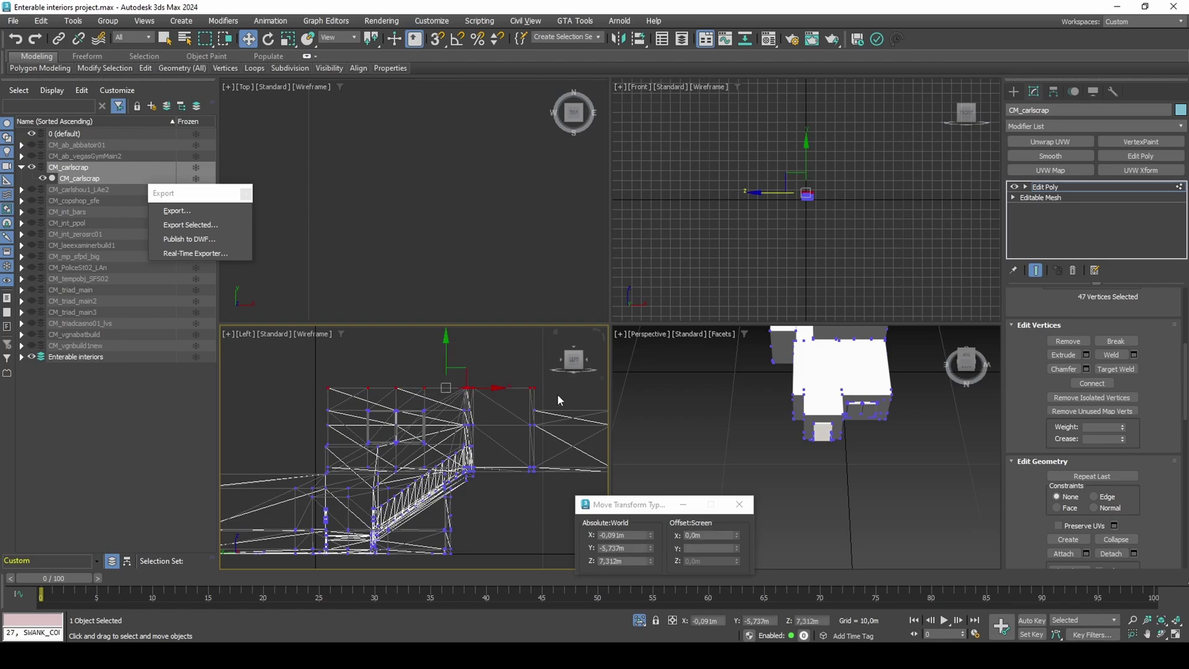
{"action": "left_click", "coordinate": [704, 548]}
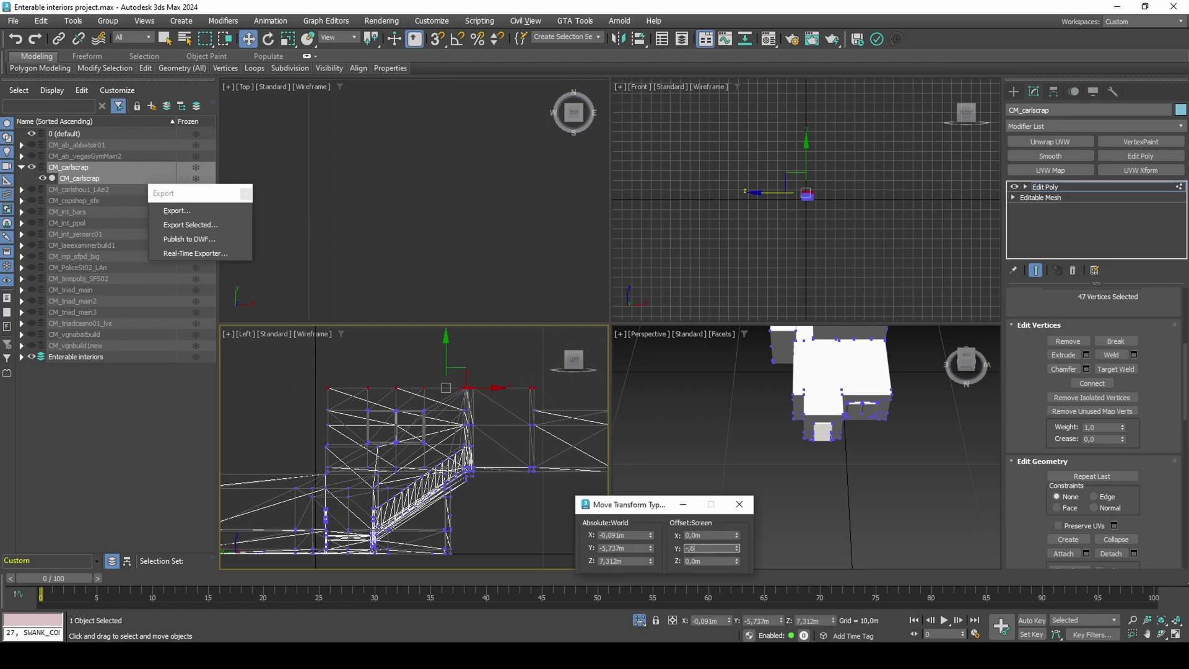
{"action": "type", "text": "-,605"}
{"action": "key", "text": "Return"}
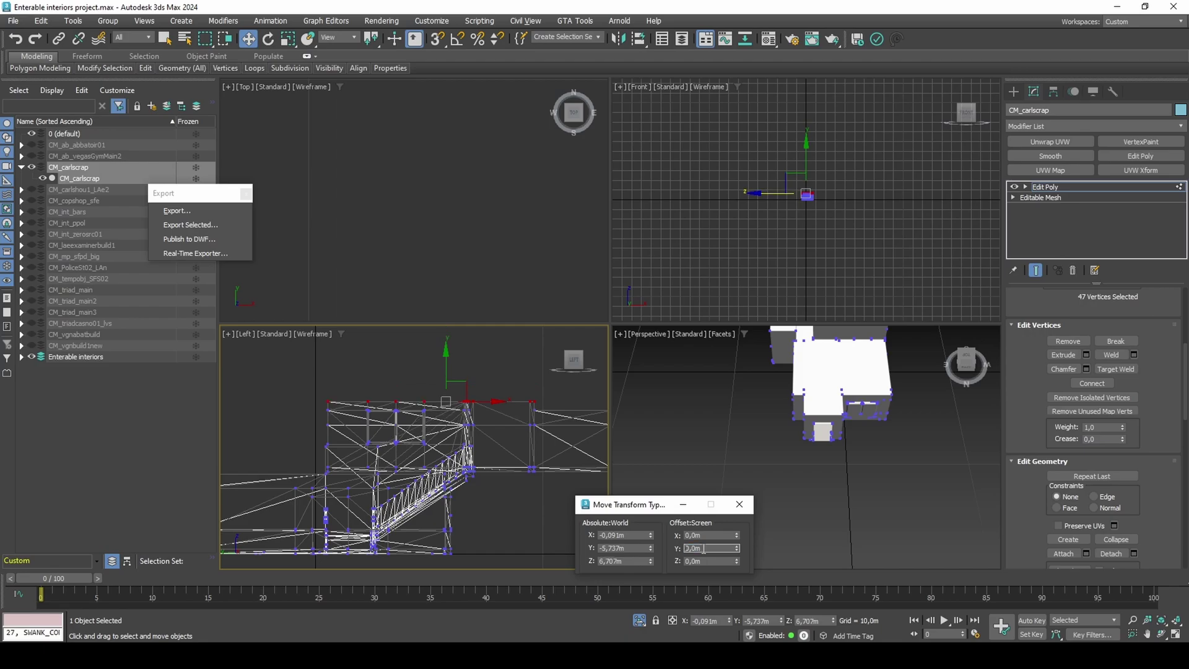
Step: In the top view, move the window-side end wall's vertices of CM_carlscrap, excluding the protruding entrance, by -0.15 m along Y
{"action": "right_click", "coordinate": [503, 270]}
{"action": "key", "text": "z"}
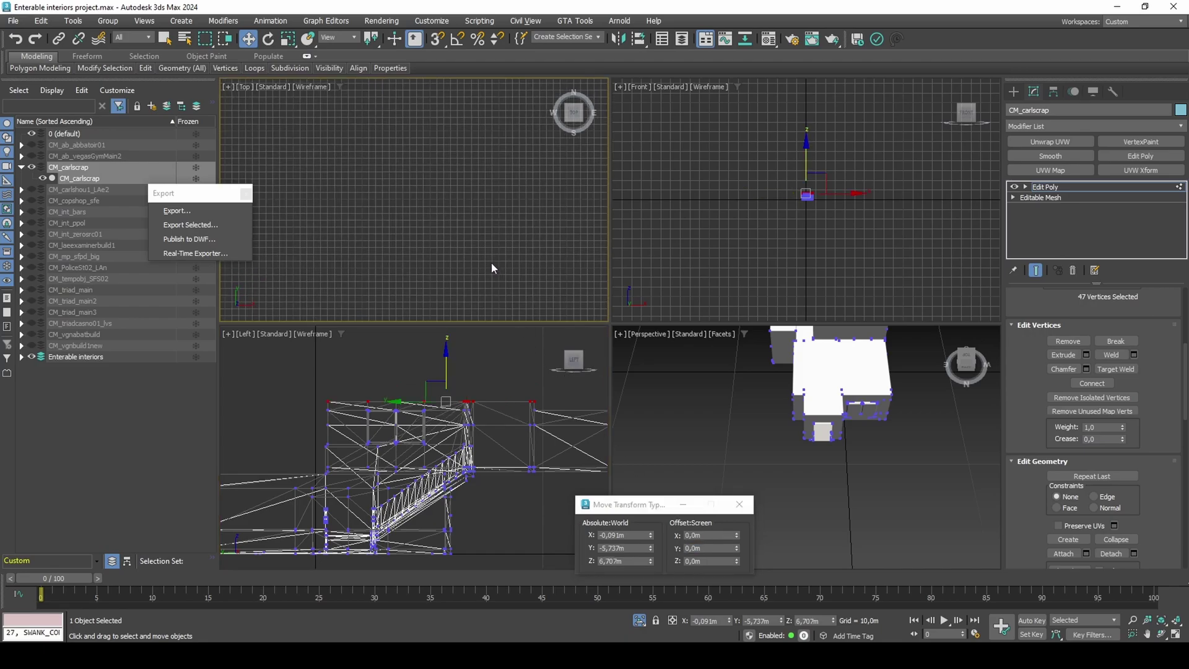
{"action": "scroll", "coordinate": [424, 212], "scroll_direction": "down", "scroll_amount": 5}
{"action": "middle_click_drag", "start_coordinate": [407, 185], "coordinate": [450, 239]}
{"action": "scroll", "coordinate": [430, 166], "scroll_direction": "up", "scroll_amount": 10}
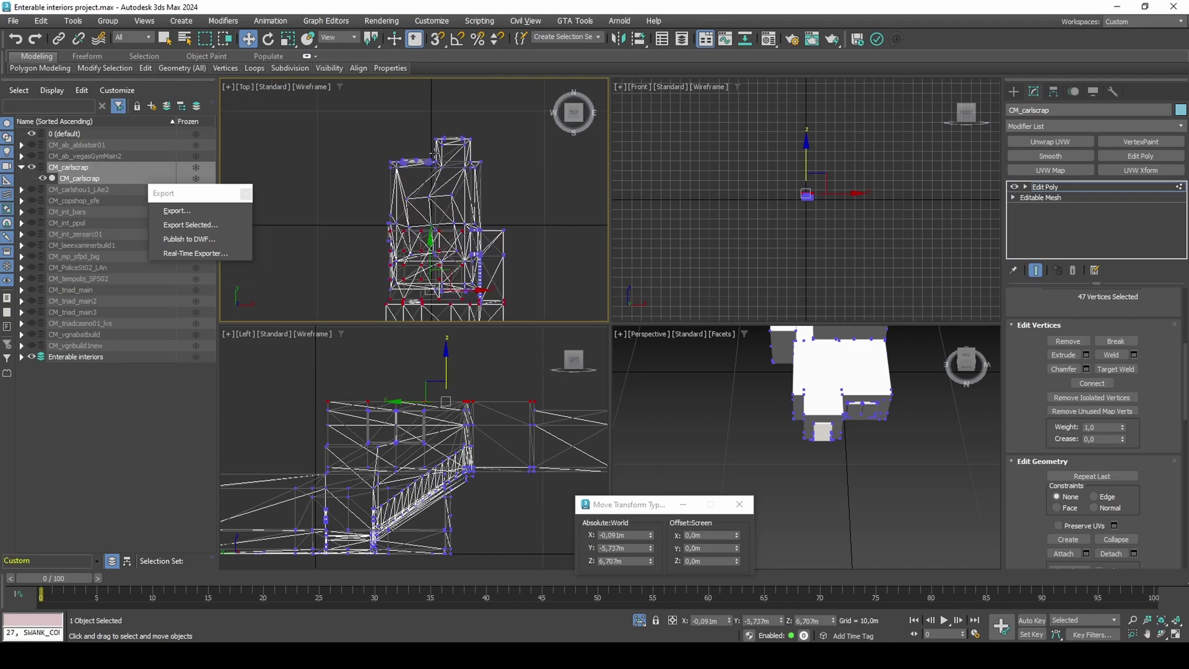
{"action": "scroll", "coordinate": [430, 168], "scroll_direction": "down", "scroll_amount": 2}
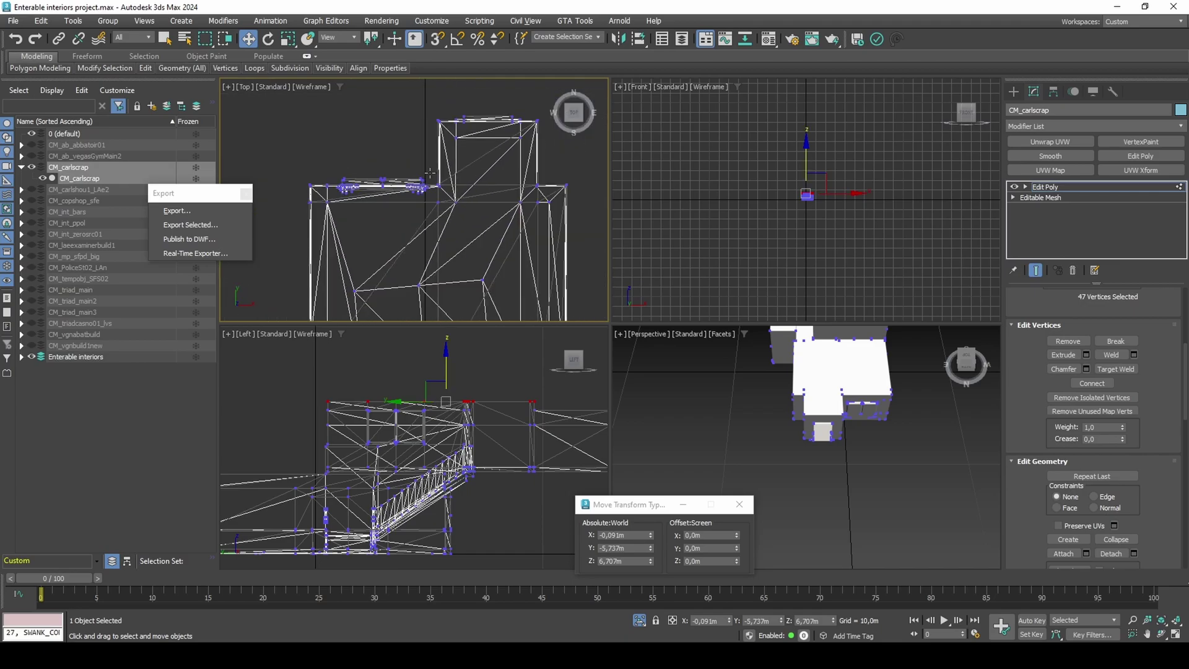
{"action": "left_click", "coordinate": [289, 152]}
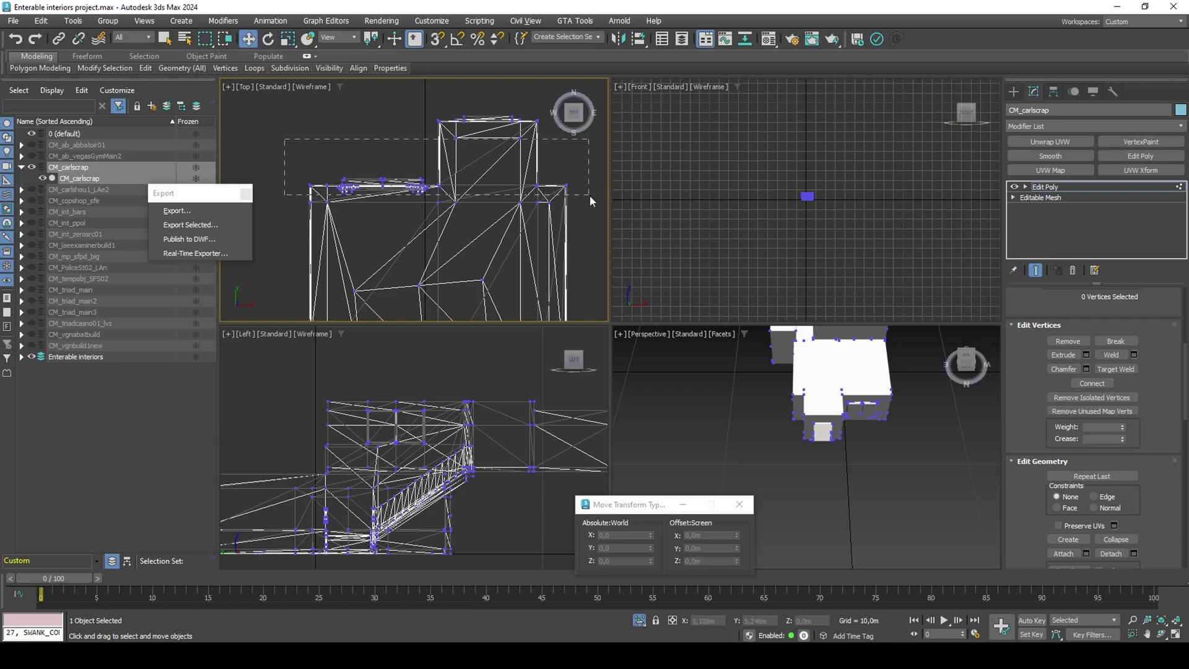
{"action": "left_click_drag", "start_coordinate": [590, 198], "coordinate": [590, 199]}
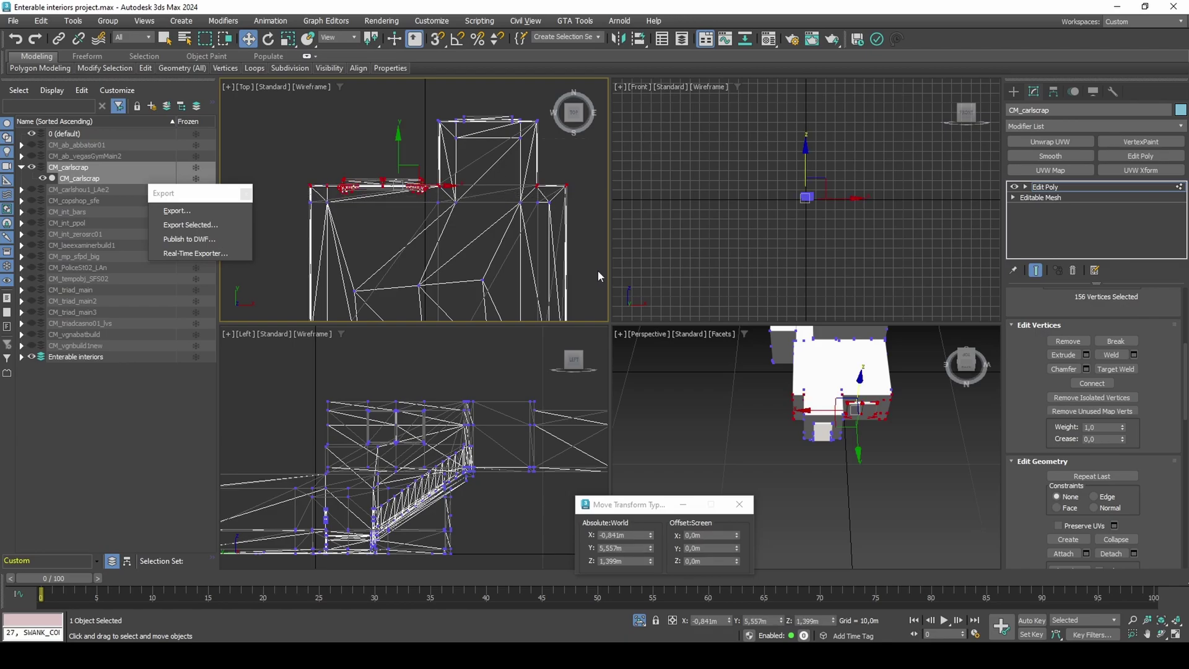
{"action": "left_click", "coordinate": [707, 548]}
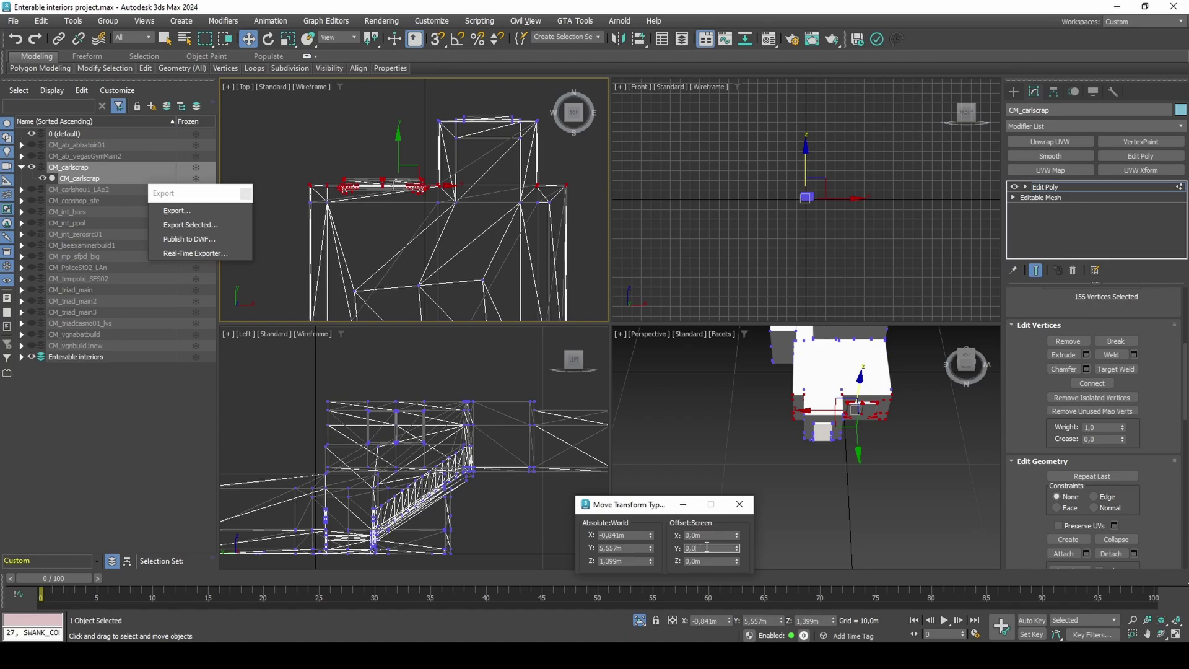
{"action": "type", "text": "-,15"}
{"action": "key", "text": "Return"}
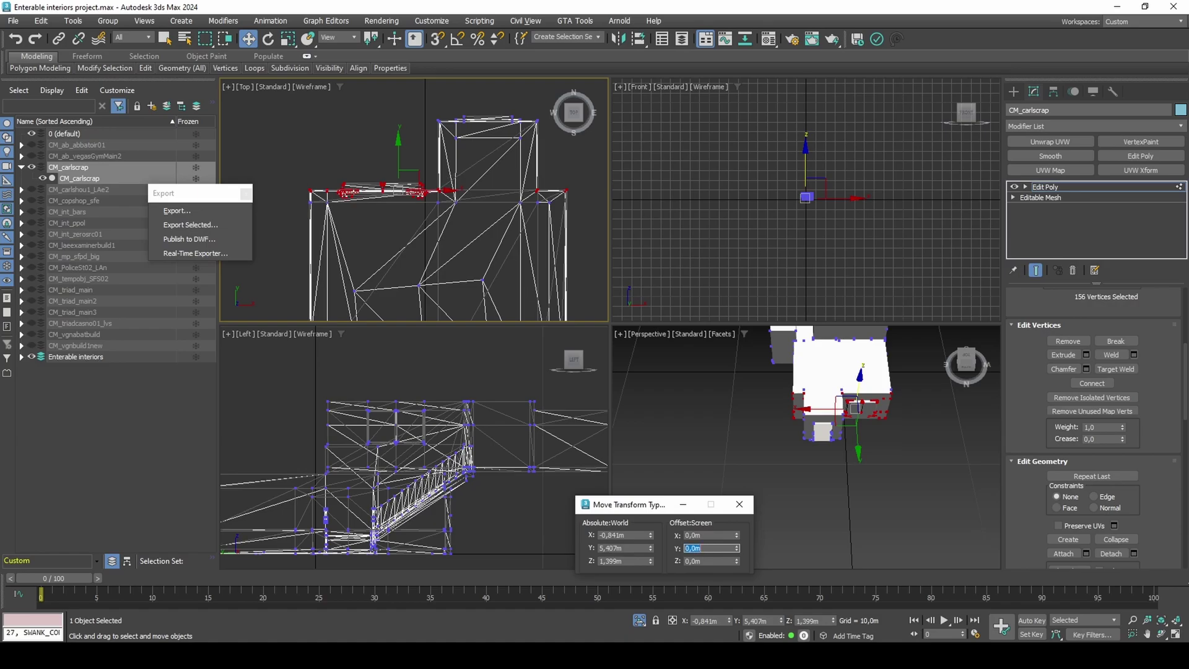
Step: Leave vertex editing on CM_carlscrap in the full perspective view and open the GTA collision import/export tool
{"action": "middle_click", "coordinate": [818, 433]}
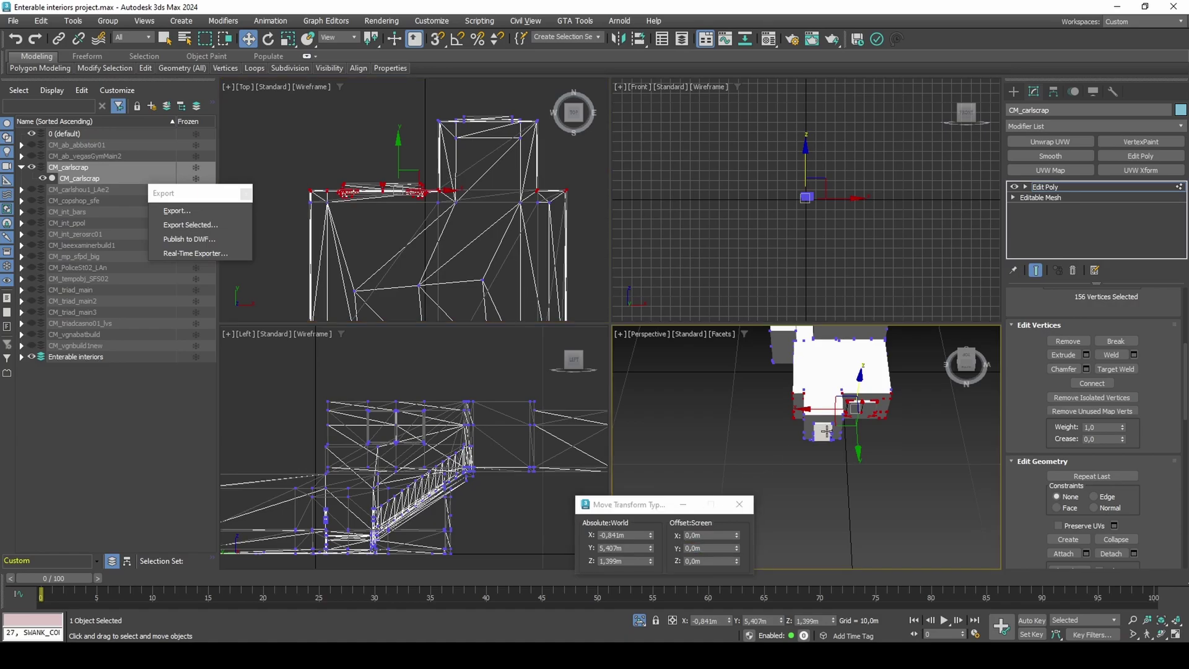
{"action": "key", "text": "alt+w"}
{"action": "middle_click_drag", "start_coordinate": [819, 425], "coordinate": [774, 421], "text": "alt"}
{"action": "scroll", "coordinate": [650, 360], "scroll_direction": "down", "scroll_amount": 3}
{"action": "middle_click_drag", "start_coordinate": [712, 173], "coordinate": [622, 334]}
{"action": "key", "text": "1"}
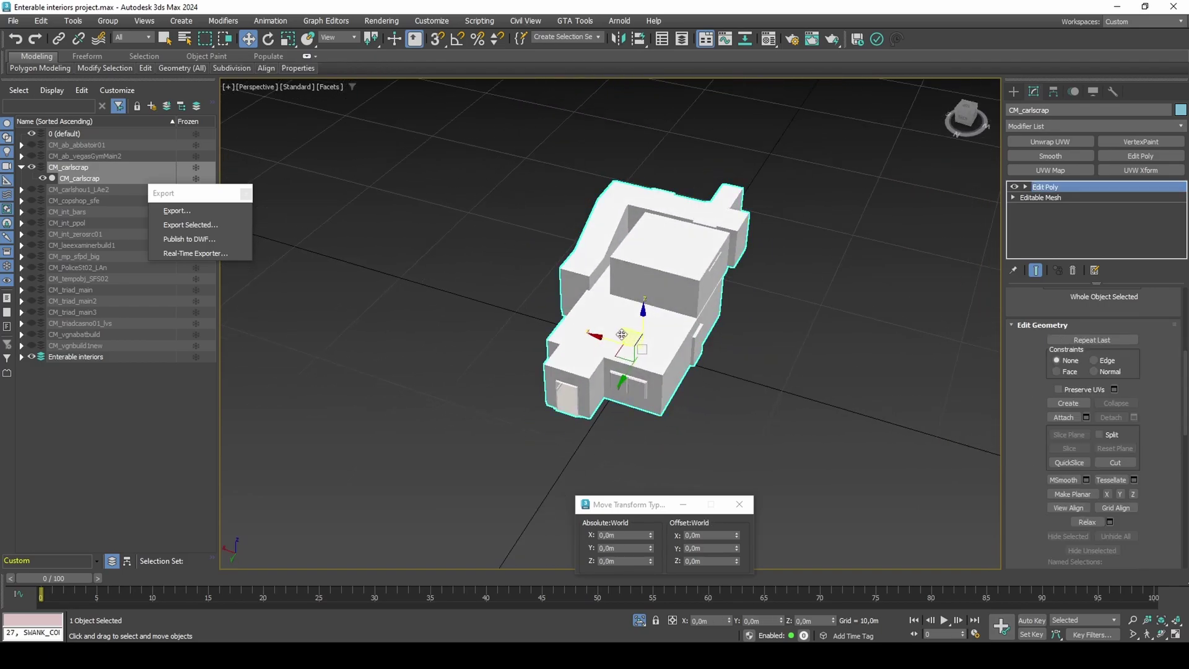
{"action": "left_click", "coordinate": [576, 23]}
{"action": "mouse_move", "coordinate": [584, 59]}
{"action": "left_click", "coordinate": [656, 58]}
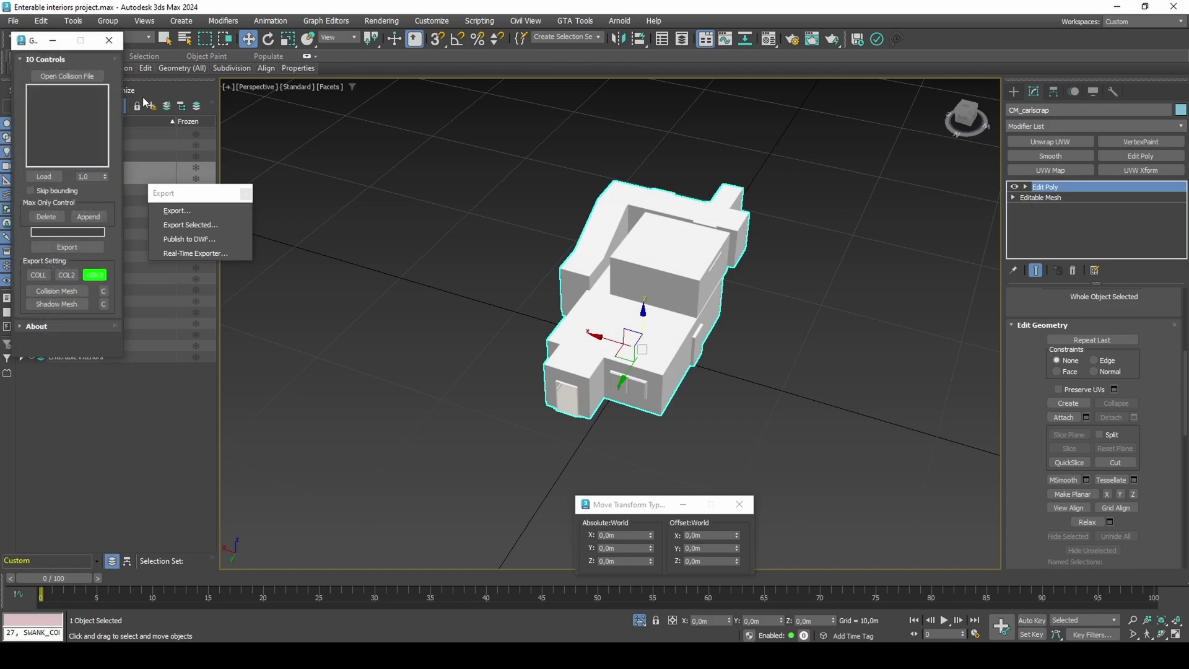
Step: Export CM_carlscrap as the collision mesh with the name "model" to a collision file named int in Extra contents
{"action": "left_click", "coordinate": [68, 232]}
{"action": "type", "text": "model"}
{"action": "left_click", "coordinate": [56, 291]}
{"action": "left_click", "coordinate": [619, 328]}
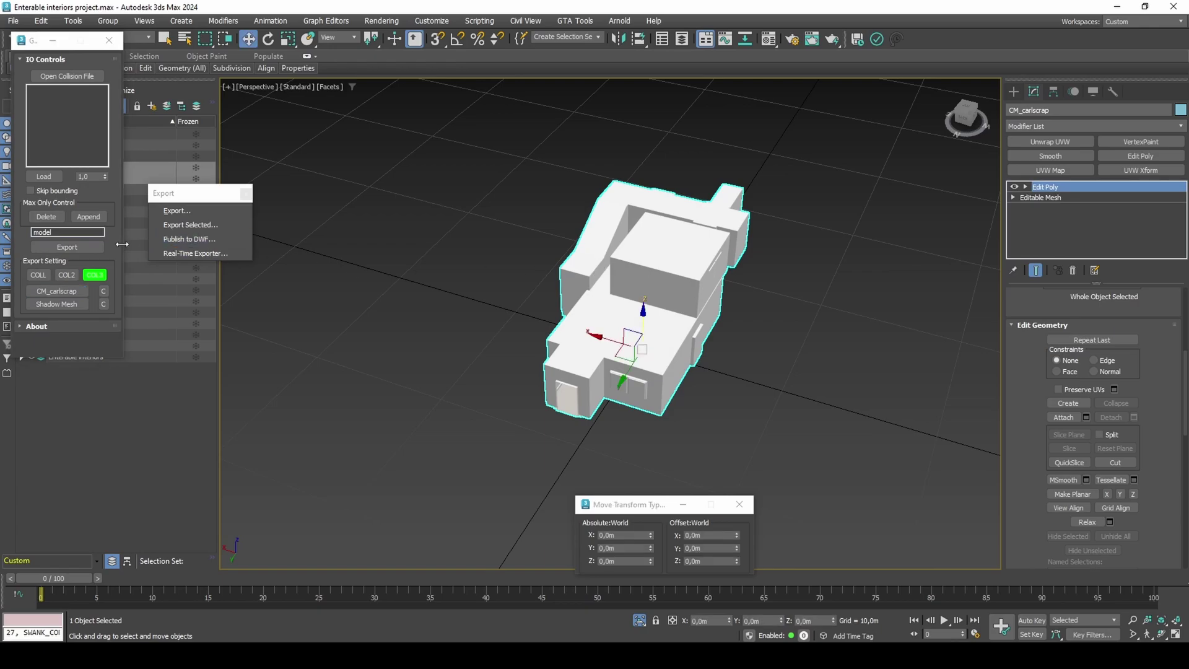
{"action": "left_click", "coordinate": [98, 246]}
{"action": "type", "text": "int"}
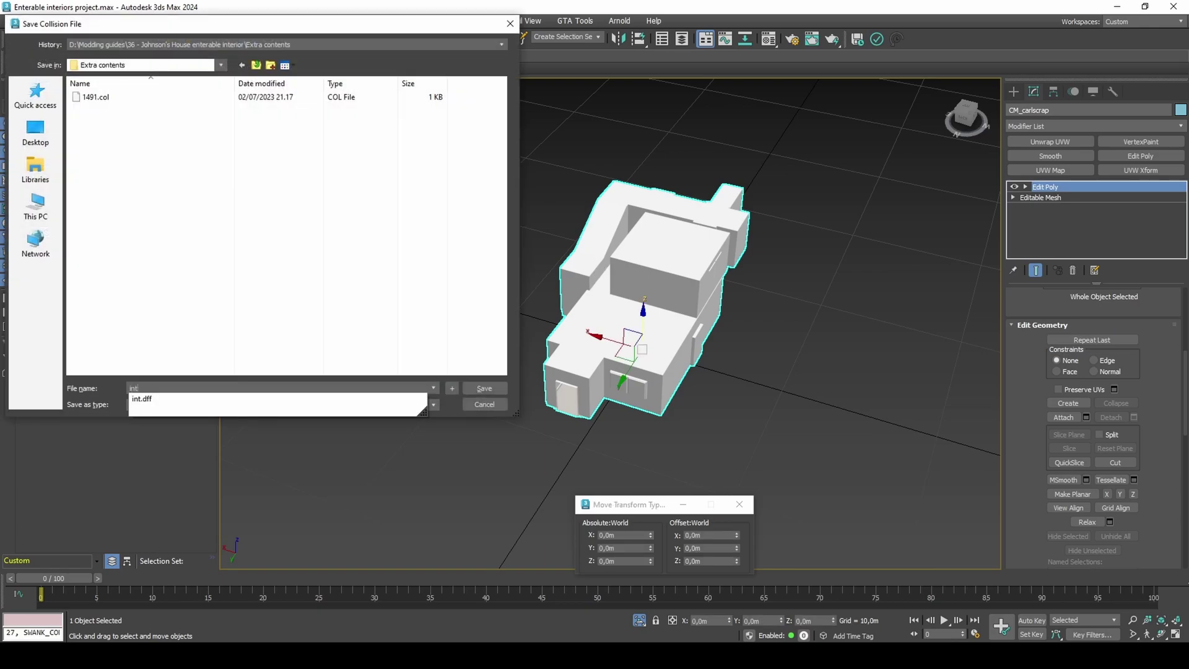
{"action": "key", "text": "Return"}
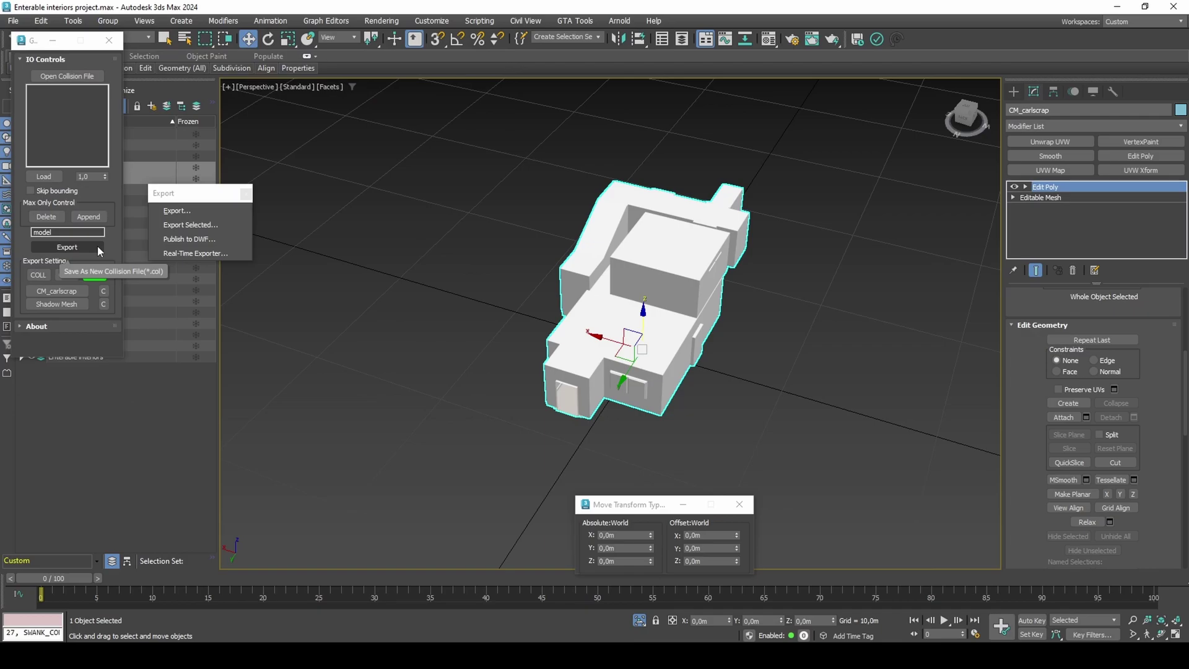
{"action": "left_click", "coordinate": [115, 41]}
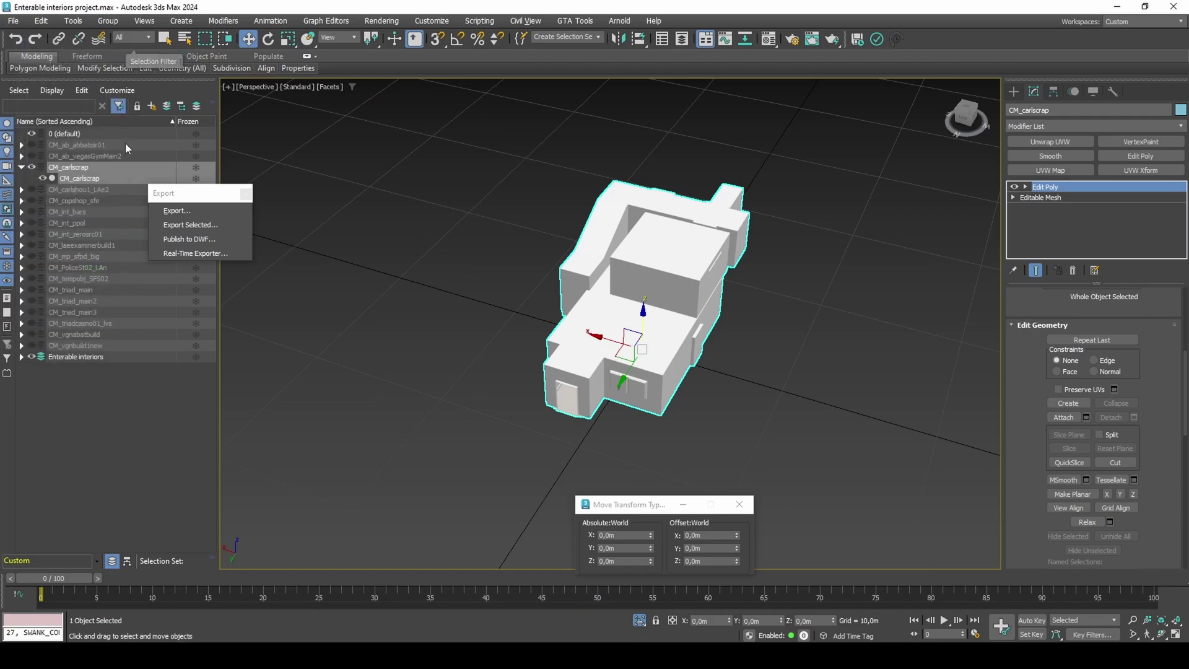
Step: Unhide all objects including their layers and select the contents of the CM_carlshou1_LAe2 layer
{"action": "right_click", "coordinate": [434, 200]}
{"action": "left_click", "coordinate": [451, 143]}
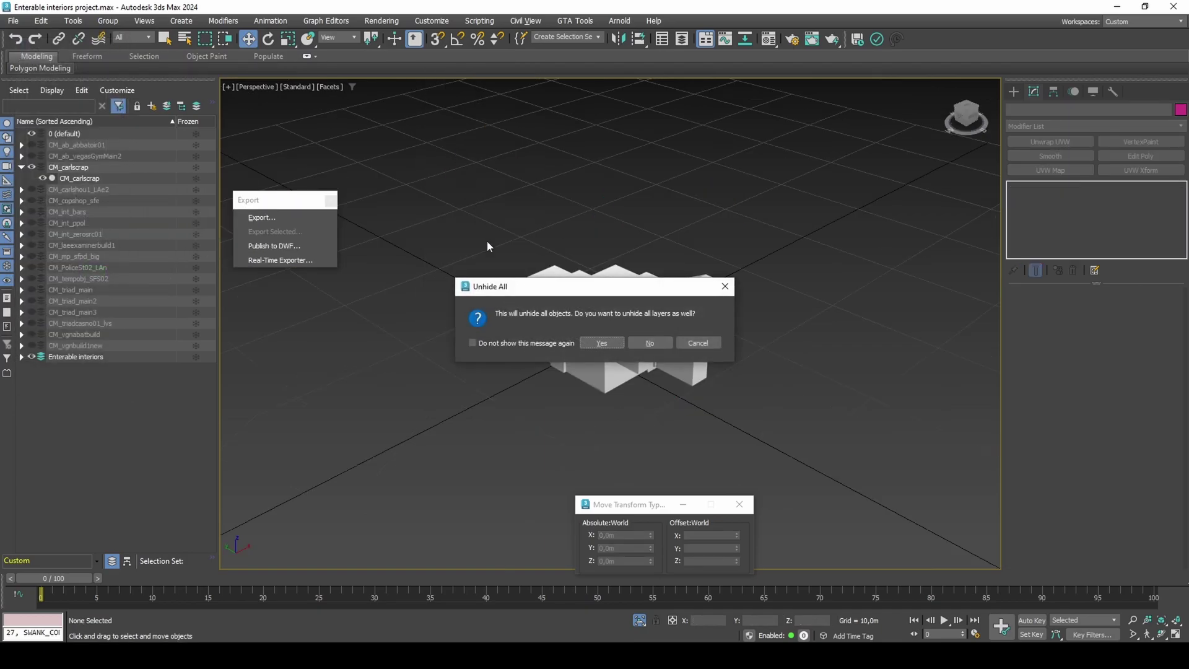
{"action": "left_click", "coordinate": [604, 342]}
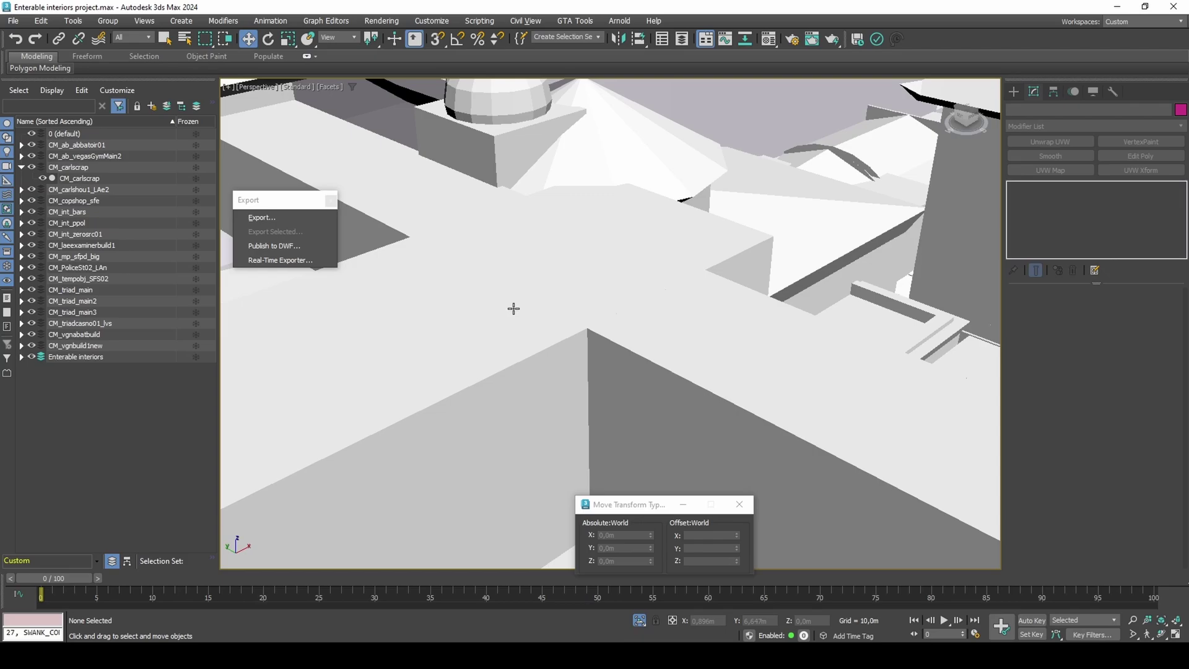
{"action": "double_click", "coordinate": [100, 192]}
{"action": "key", "text": "z"}
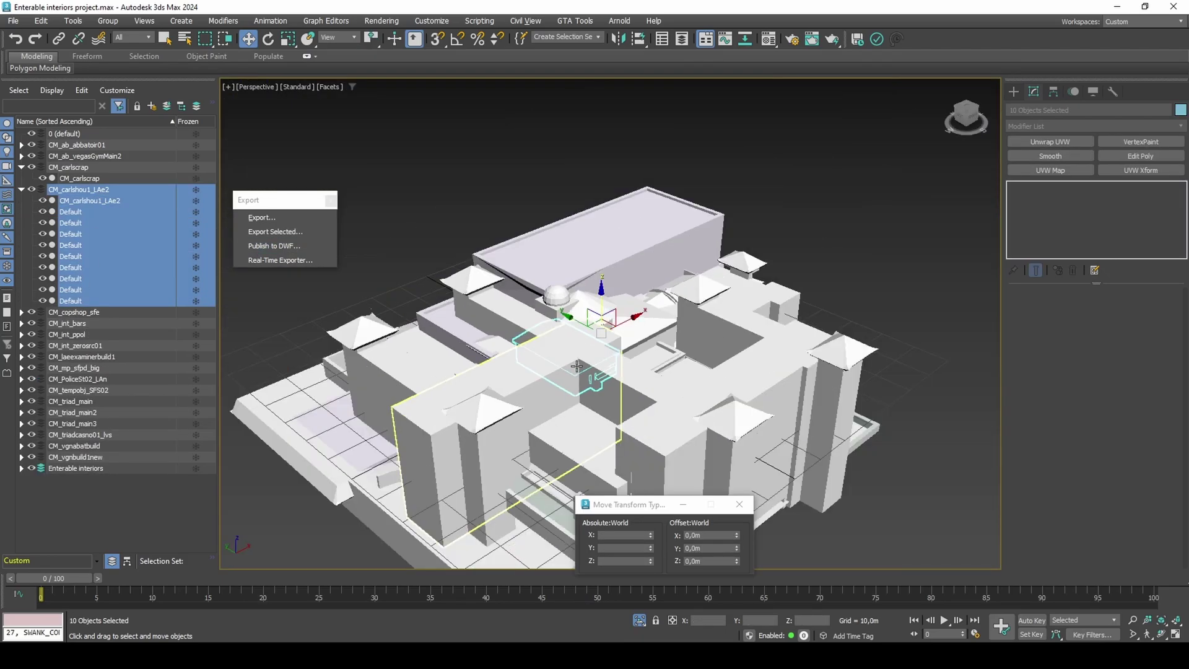
{"action": "middle_click_drag", "start_coordinate": [548, 363], "coordinate": [665, 349]}
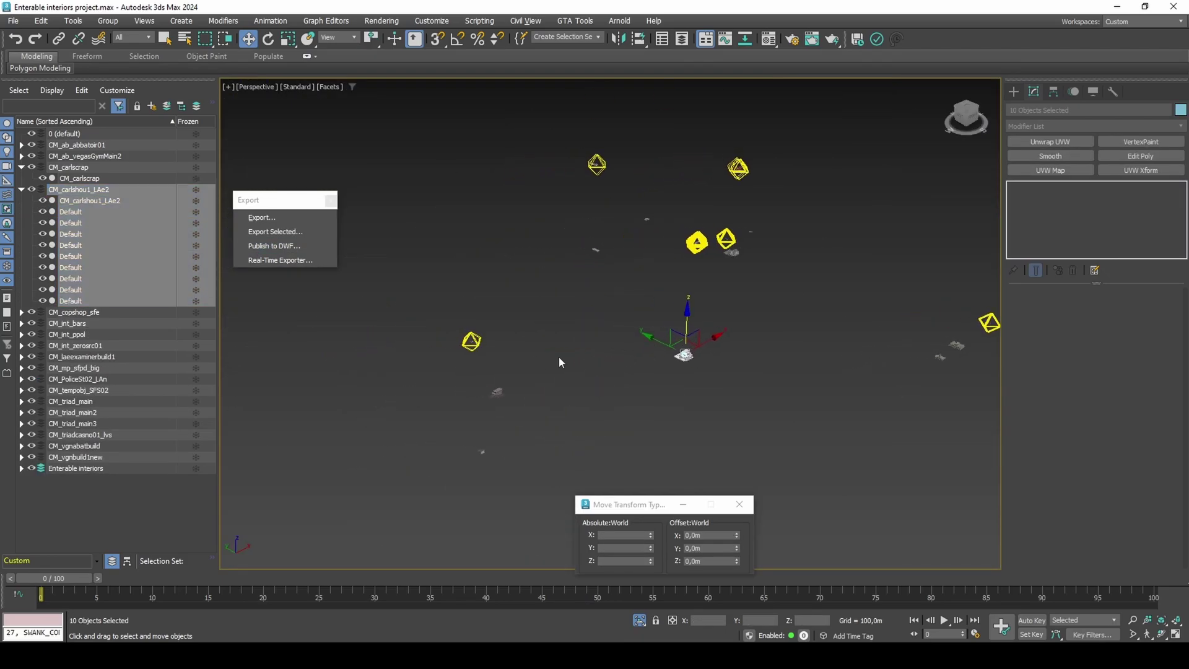
Step: Clone the textured house exterior carlshou1_LAe2 as a copy
{"action": "scroll", "coordinate": [986, 324], "scroll_direction": "up", "scroll_amount": 8}
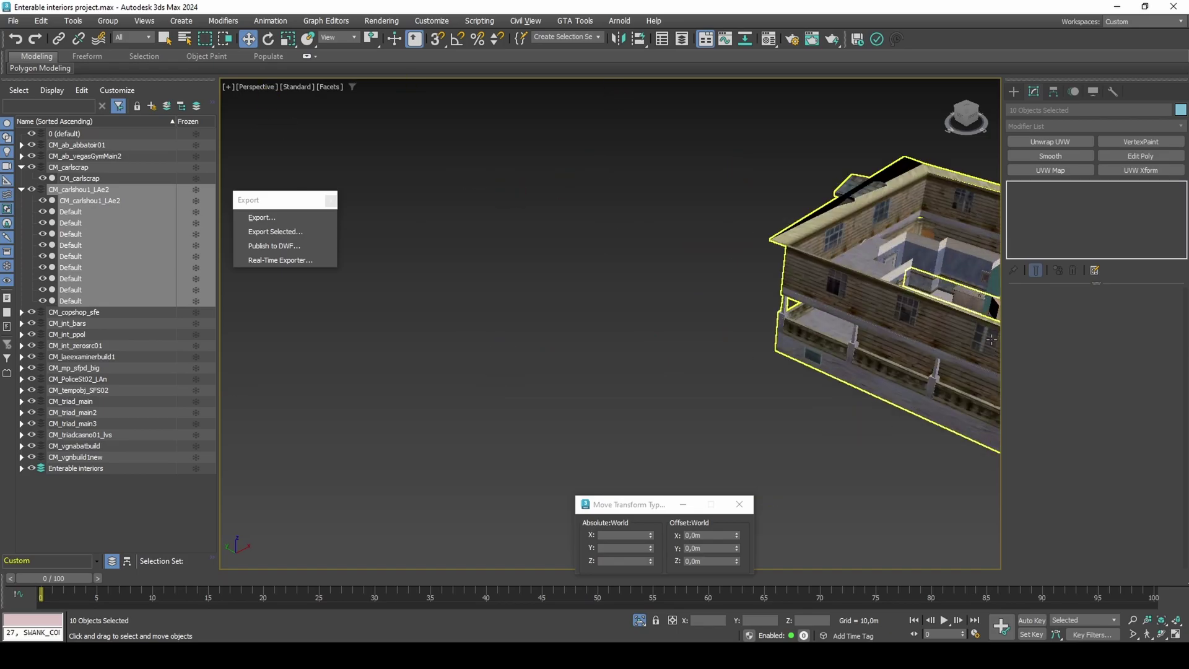
{"action": "middle_click_drag", "start_coordinate": [925, 344], "coordinate": [775, 353]}
{"action": "left_click", "coordinate": [777, 355]}
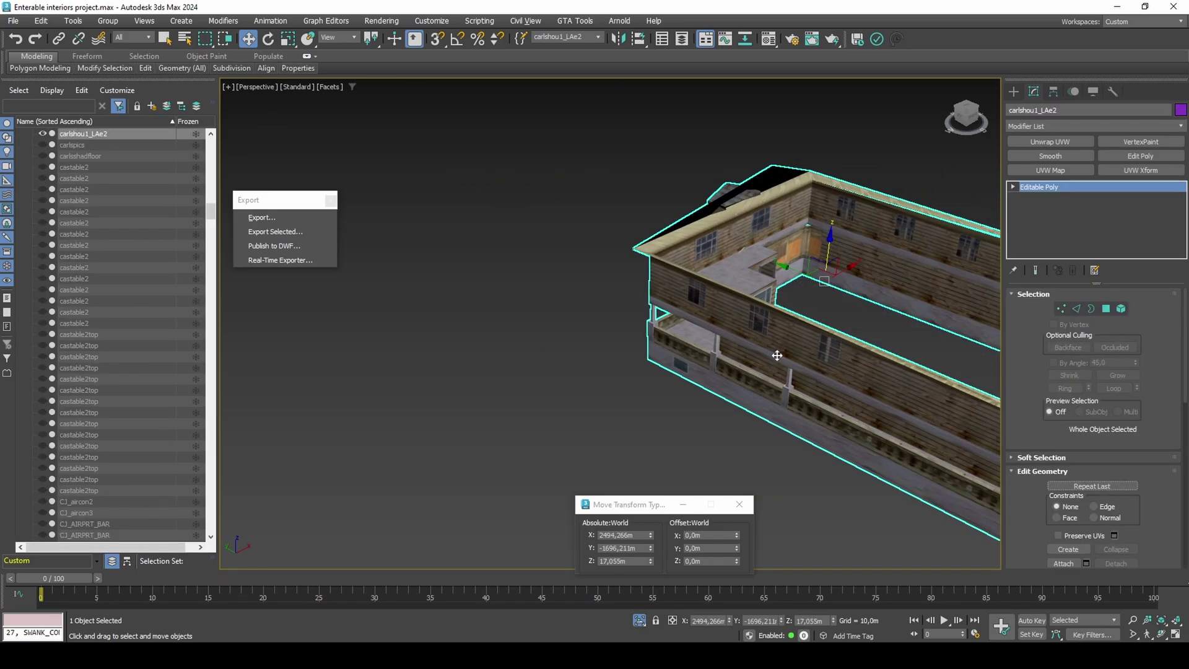
{"action": "right_click", "coordinate": [777, 355]}
{"action": "left_click", "coordinate": [818, 465]}
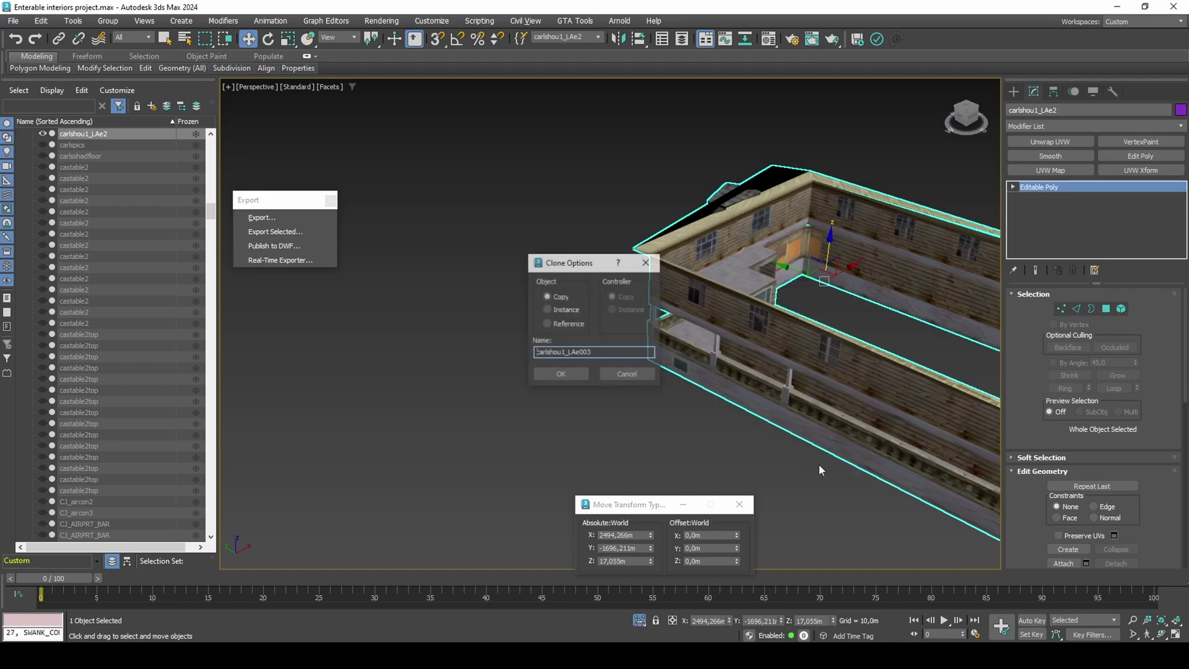
{"action": "left_click", "coordinate": [559, 374]}
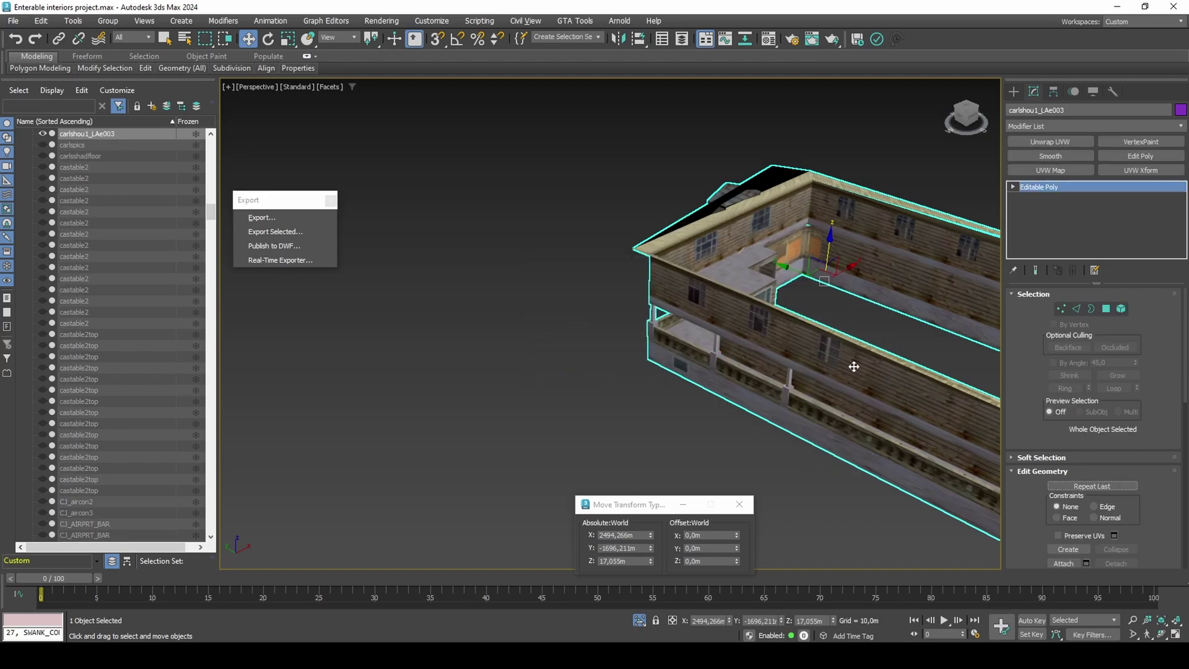
Step: Quick-align the house copy to the CM_carlshou1_LAe2 collision mesh and move it out beside that mesh
{"action": "scroll", "coordinate": [856, 367], "scroll_direction": "down", "scroll_amount": 4}
{"action": "scroll", "coordinate": [793, 373], "scroll_direction": "up", "scroll_amount": 3}
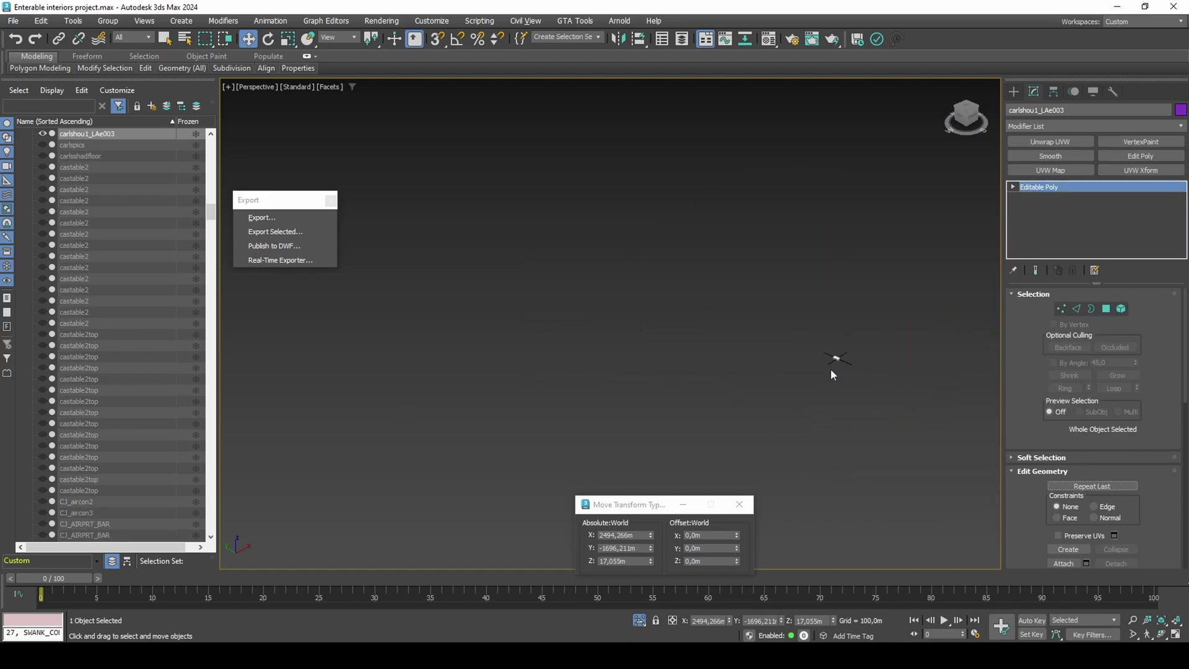
{"action": "scroll", "coordinate": [836, 359], "scroll_direction": "up", "scroll_amount": 8}
{"action": "key", "text": "shift+a"}
{"action": "left_click", "coordinate": [843, 310]}
{"action": "middle_click_drag", "start_coordinate": [843, 310], "coordinate": [758, 313], "text": "alt"}
{"action": "mouse_move", "coordinate": [758, 313]}
{"action": "middle_mouse_down"}
{"action": "mouse_move", "coordinate": [658, 356]}
{"action": "mouse_move", "coordinate": [613, 353]}
{"action": "middle_mouse_up"}
{"action": "left_click", "coordinate": [762, 294]}
{"action": "left_click", "coordinate": [769, 297]}
{"action": "left_click_drag", "start_coordinate": [771, 296], "coordinate": [937, 278]}
{"action": "middle_click_drag", "start_coordinate": [895, 293], "coordinate": [789, 313]}
Step: Rotate the house copy with angle snap to match the collision mesh's orientation and snap-move it alongside to about X 21.36 m
{"action": "key", "text": "e"}
{"action": "key", "text": "a"}
{"action": "left_click_drag", "start_coordinate": [839, 322], "coordinate": [742, 345]}
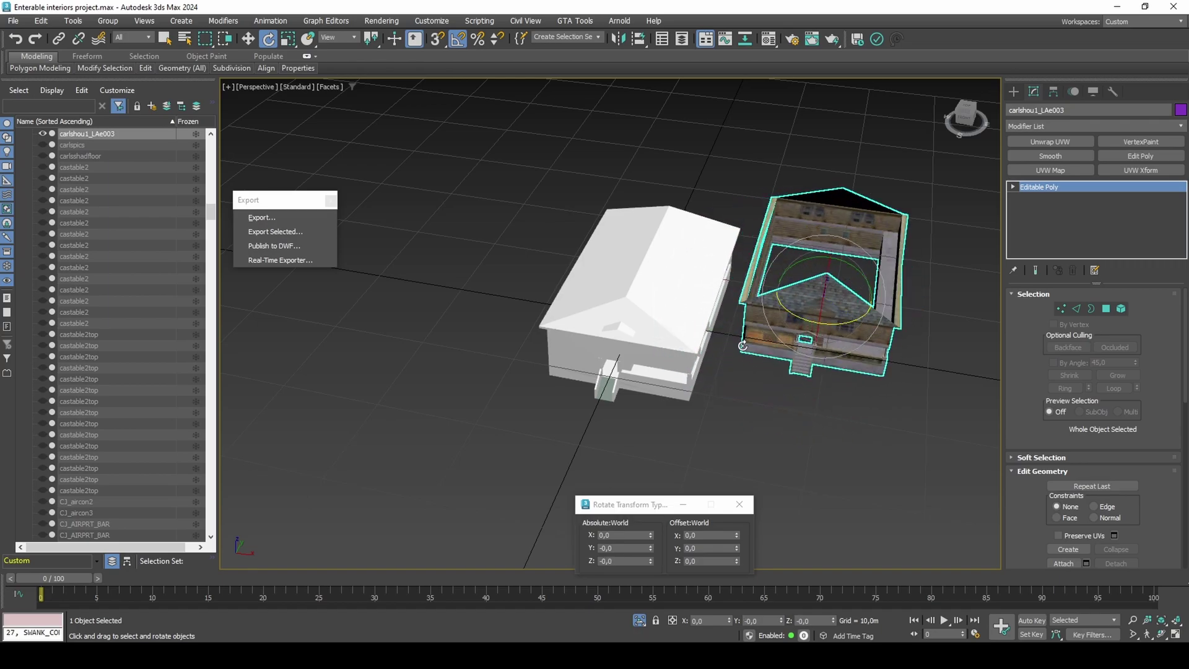
{"action": "key", "text": "w"}
{"action": "key", "text": "s"}
{"action": "left_click_drag", "start_coordinate": [835, 289], "coordinate": [875, 355]}
{"action": "key", "text": "s"}
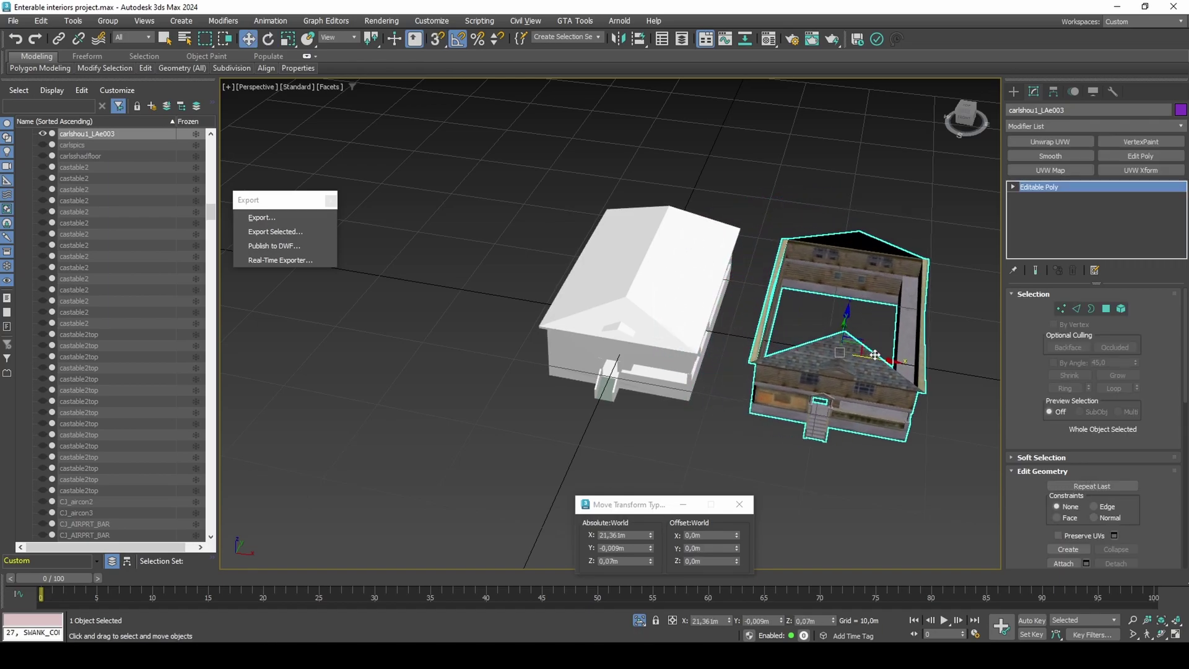
Step: Add an Edit Poly modifier to the CM_carlshou1_LAe2 collision and remove its isolated vertices
{"action": "left_click", "coordinate": [691, 335]}
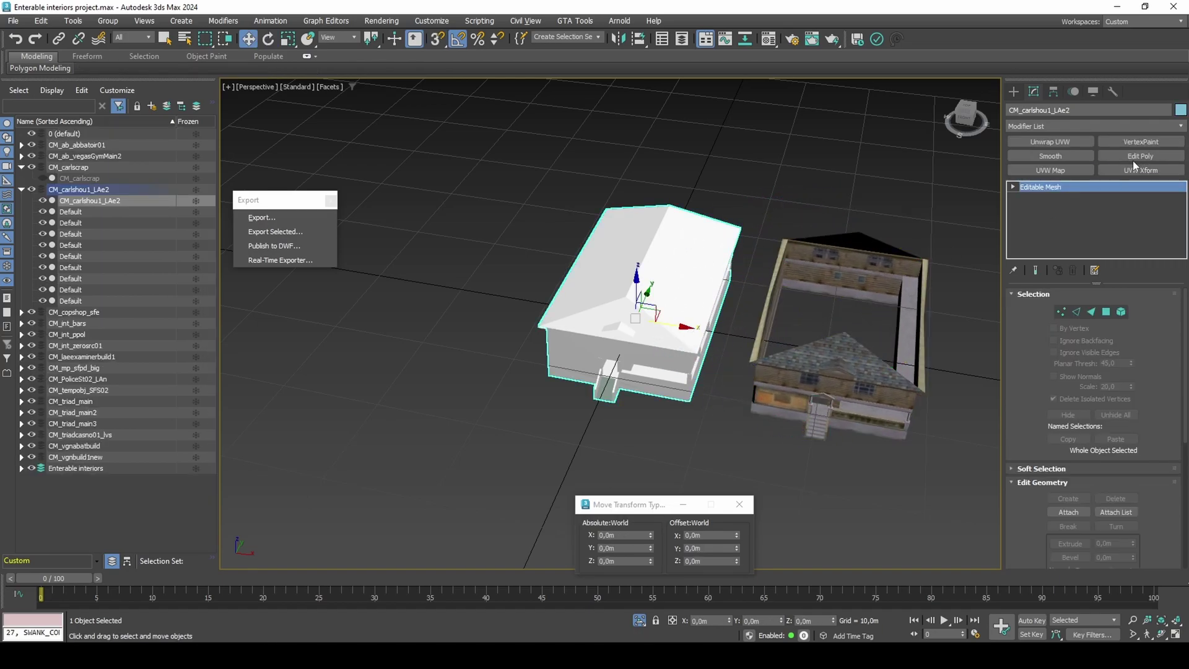
{"action": "left_click", "coordinate": [1141, 156]}
{"action": "key", "text": "1"}
{"action": "scroll", "coordinate": [1090, 402], "scroll_direction": "down", "scroll_amount": 5}
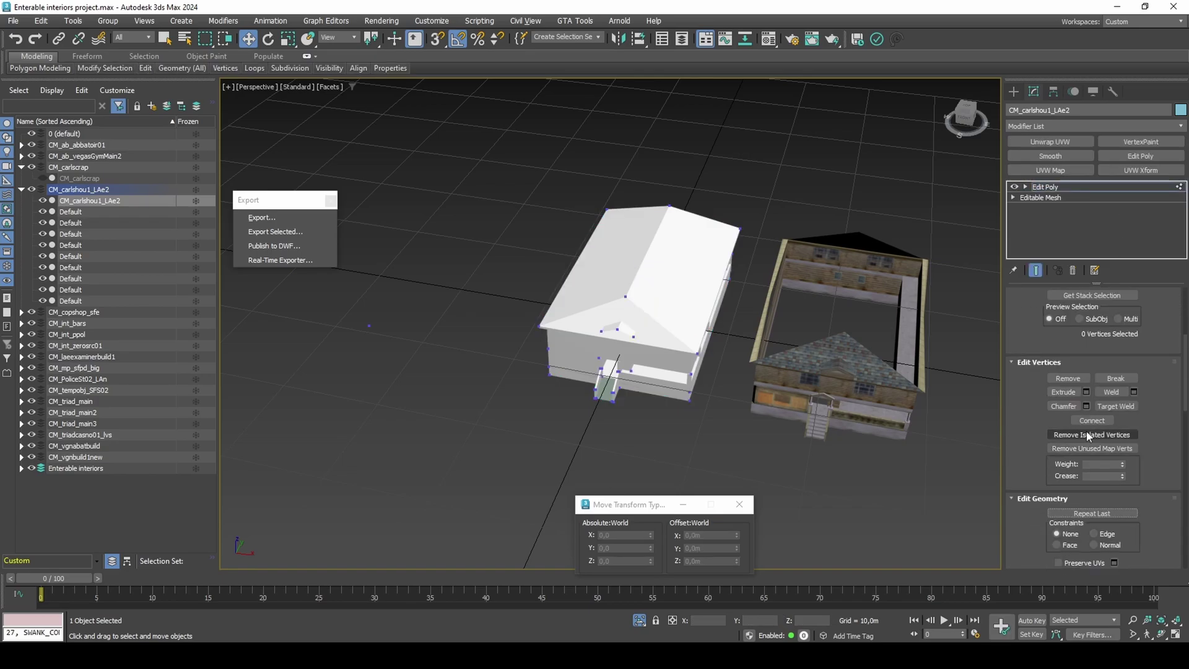
{"action": "left_click", "coordinate": [1088, 435]}
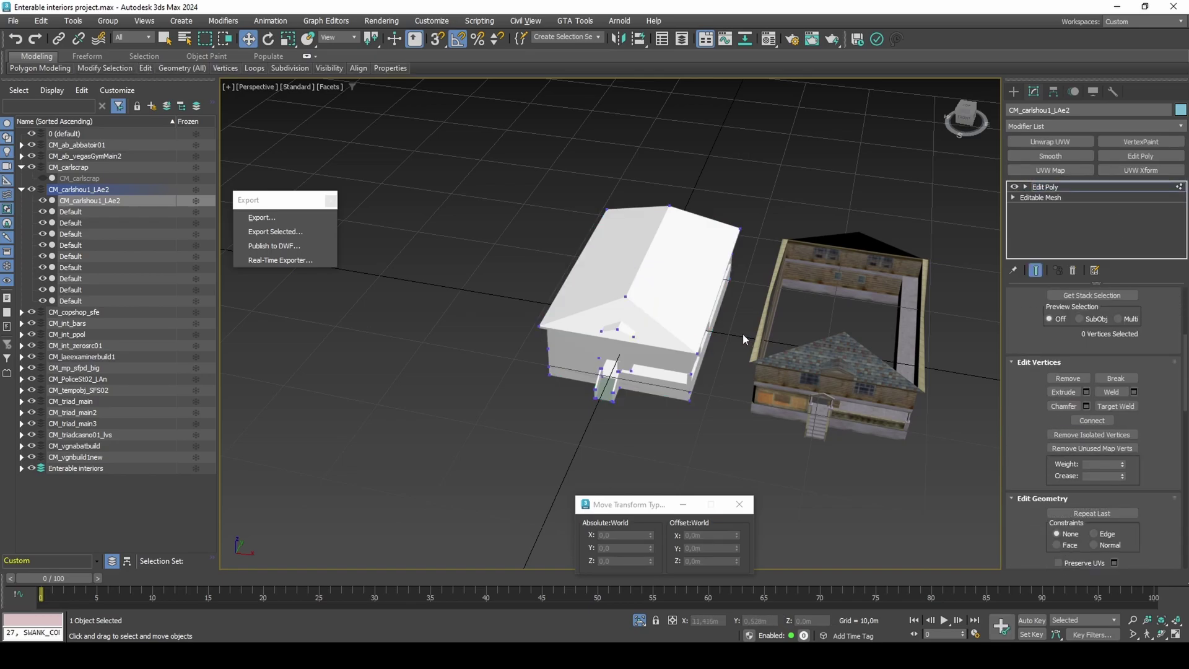
Step: Select the four main roof polygons of the CM_carlshou1_LAe2 collision and hide them
{"action": "key", "text": "4"}
{"action": "scroll", "coordinate": [637, 247], "scroll_direction": "up", "scroll_amount": 4}
{"action": "left_click", "coordinate": [629, 258]}
{"action": "left_click", "coordinate": [574, 288], "text": "ctrl"}
{"action": "left_click", "coordinate": [762, 290], "text": "ctrl"}
{"action": "left_click", "coordinate": [703, 330], "text": "ctrl"}
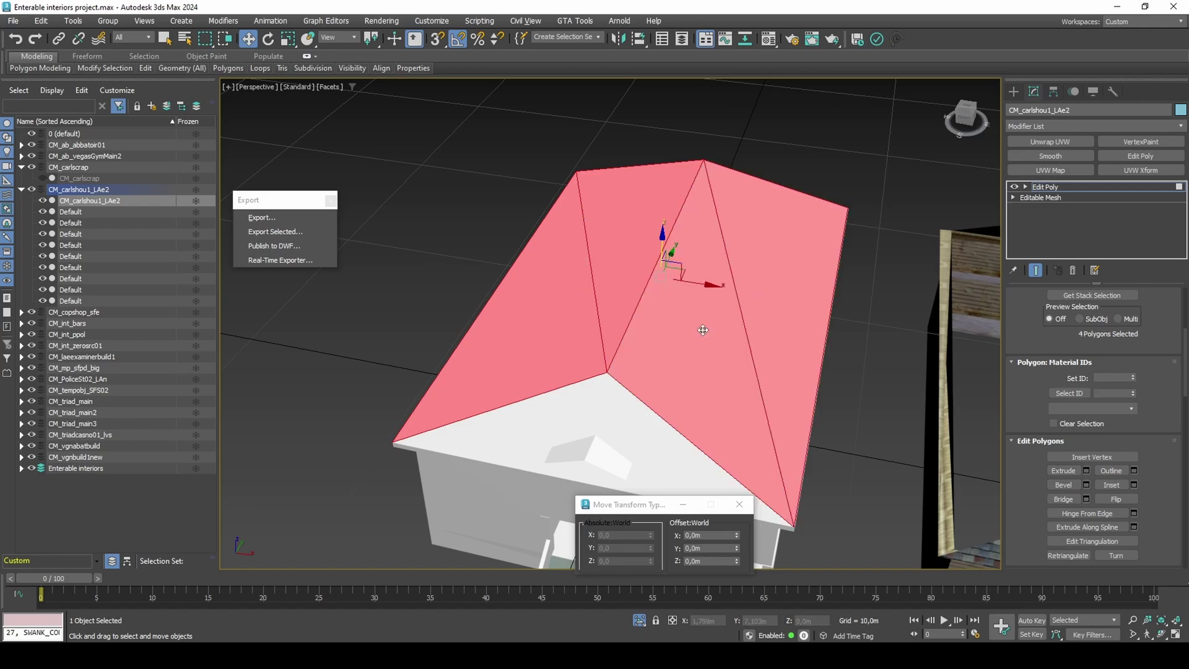
{"action": "scroll", "coordinate": [1035, 426], "scroll_direction": "down", "scroll_amount": 5}
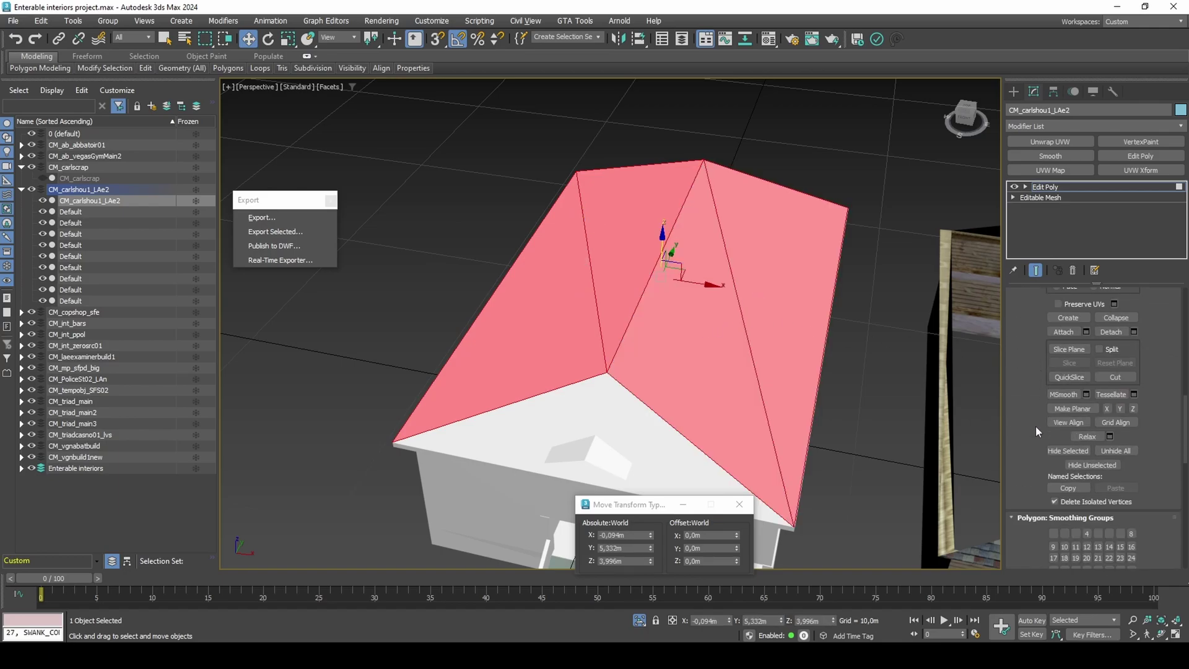
{"action": "left_click", "coordinate": [1060, 451]}
Step: Leave polygon editing and delete the Default collision object inside the house
{"action": "middle_click_drag", "start_coordinate": [773, 379], "coordinate": [649, 287], "text": "alt"}
{"action": "key", "text": "4"}
{"action": "left_click", "coordinate": [646, 281]}
{"action": "key", "text": "Delete"}
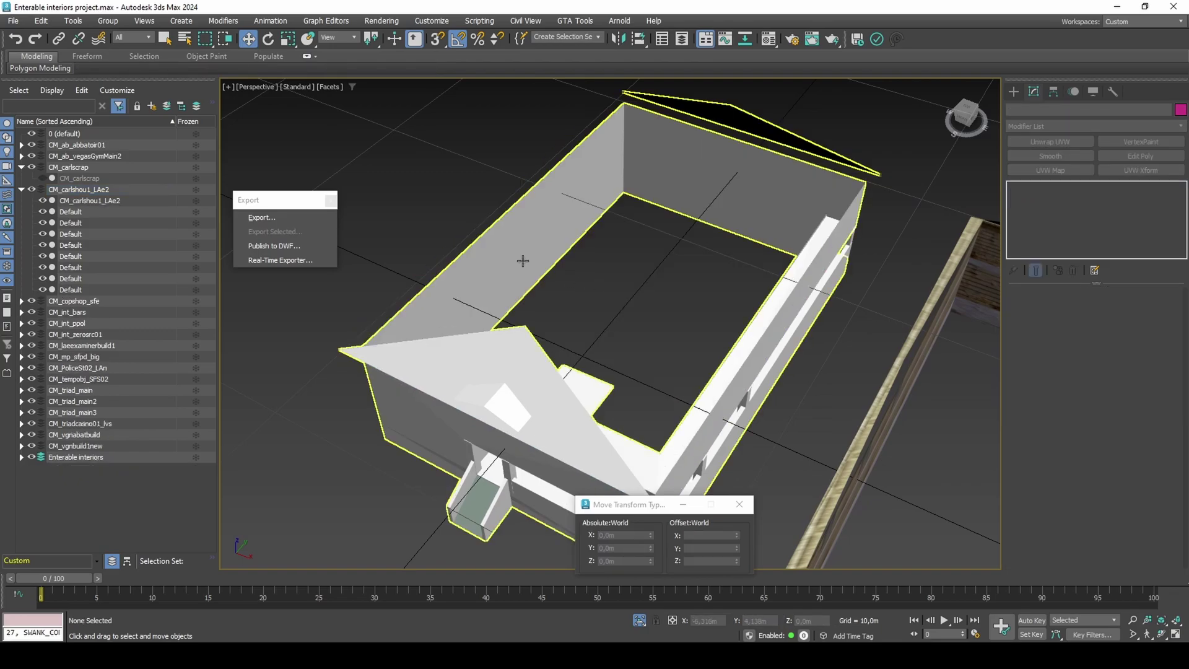
Step: Delete the collision mesh polygons that protrude into the house interior behind the front entrance
{"action": "left_click", "coordinate": [593, 318]}
{"action": "scroll", "coordinate": [592, 317], "scroll_direction": "up", "scroll_amount": 5}
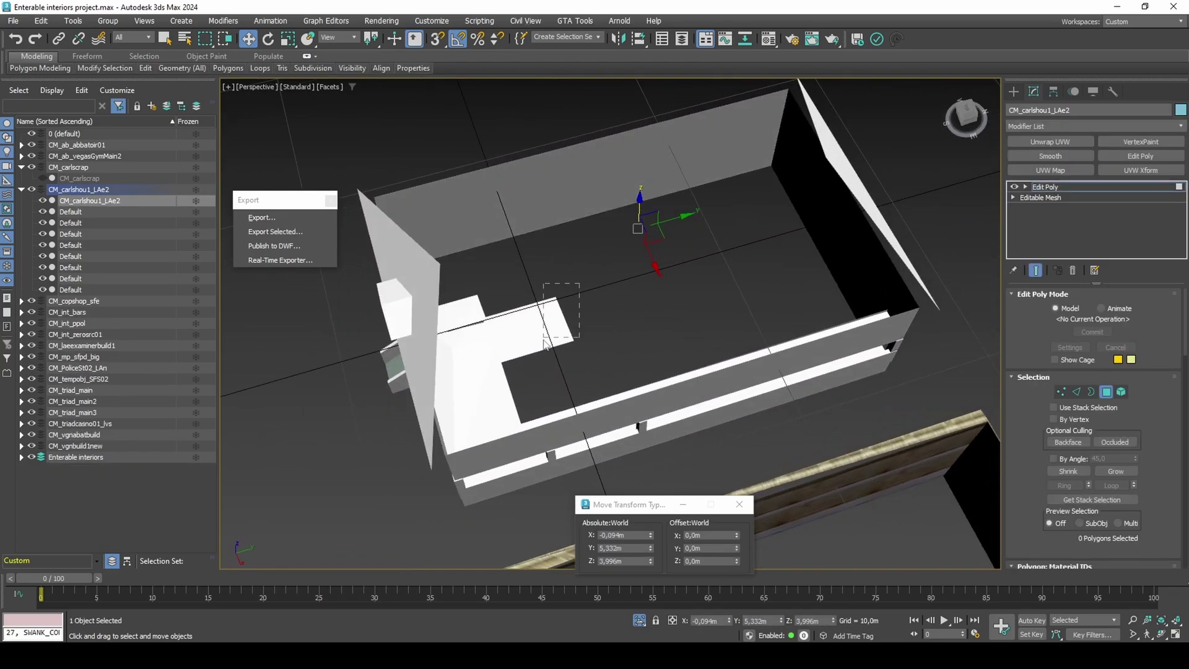
{"action": "left_click_drag", "start_coordinate": [525, 358], "coordinate": [525, 354]}
{"action": "key", "text": "Delete"}
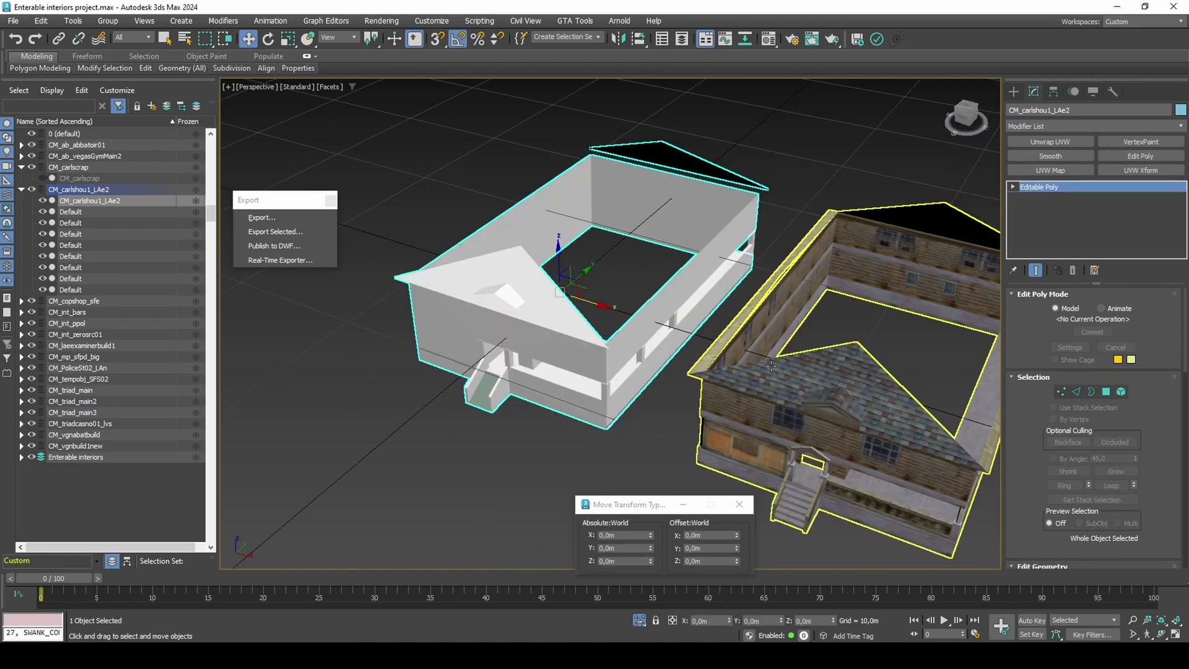
Step: Vertex-snap the textured house copy by its front lower corner onto the matching corner of the collision mesh
{"action": "left_click", "coordinate": [771, 366]}
{"action": "key", "text": "s"}
{"action": "middle_click_drag", "start_coordinate": [939, 540], "coordinate": [920, 503]}
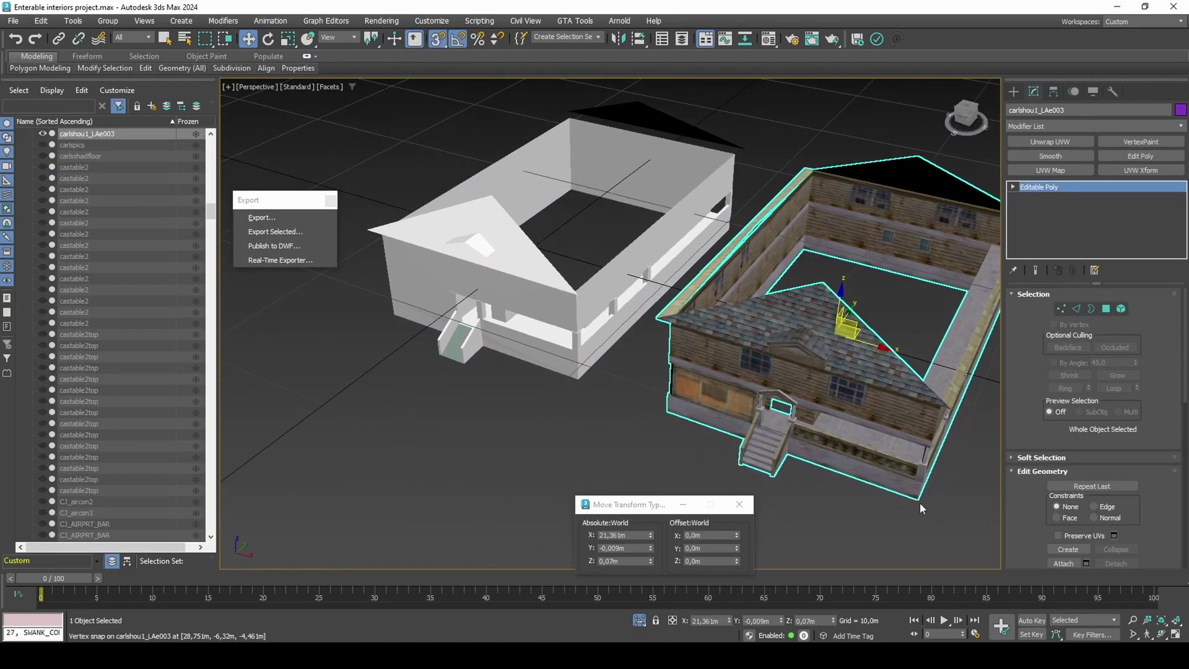
{"action": "left_click_drag", "start_coordinate": [919, 500], "coordinate": [582, 382]}
{"action": "key", "text": "s"}
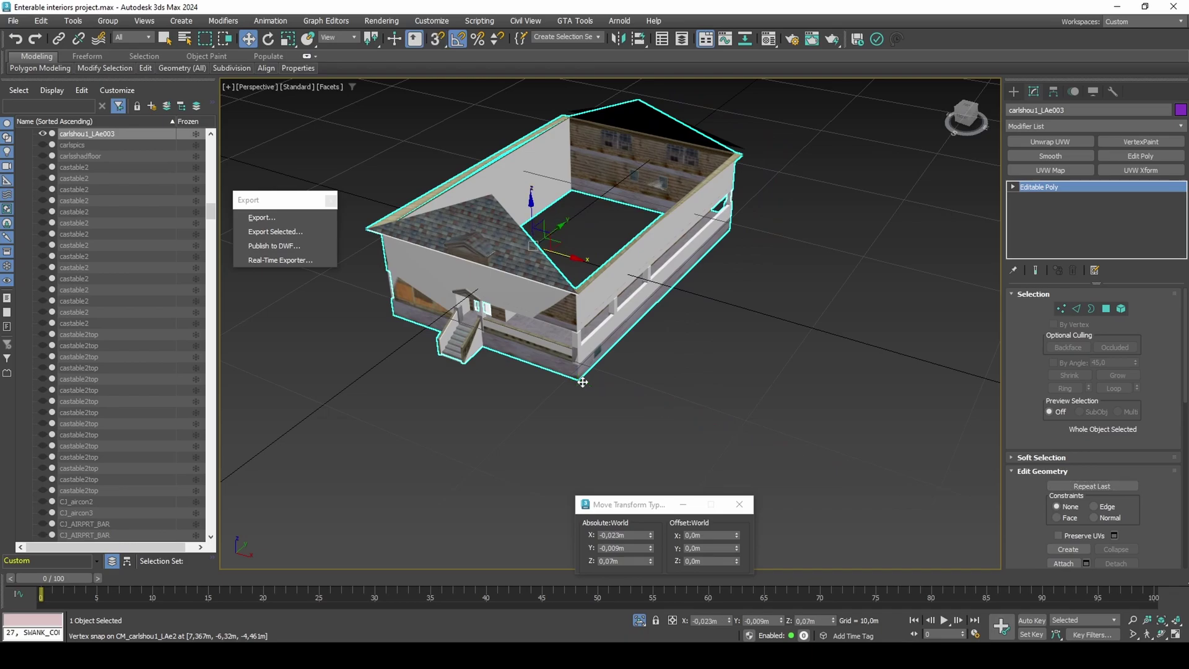
Step: Select the collision's entrance floor polygons and cut them along the inner door wall, snapping to the textured house's vertices
{"action": "scroll", "coordinate": [620, 372], "scroll_direction": "up", "scroll_amount": 5}
{"action": "left_click", "coordinate": [671, 359]}
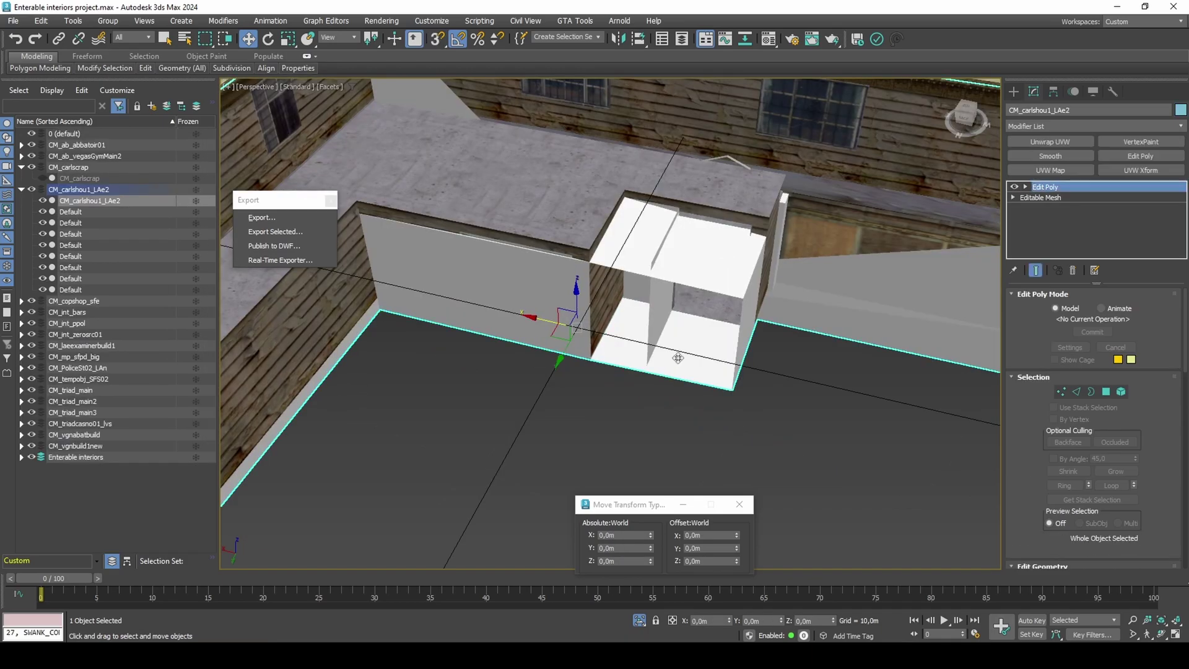
{"action": "key", "text": "4"}
{"action": "left_click", "coordinate": [678, 358]}
{"action": "left_click", "coordinate": [687, 341], "text": "ctrl"}
{"action": "scroll", "coordinate": [687, 340], "scroll_direction": "up", "scroll_amount": 3}
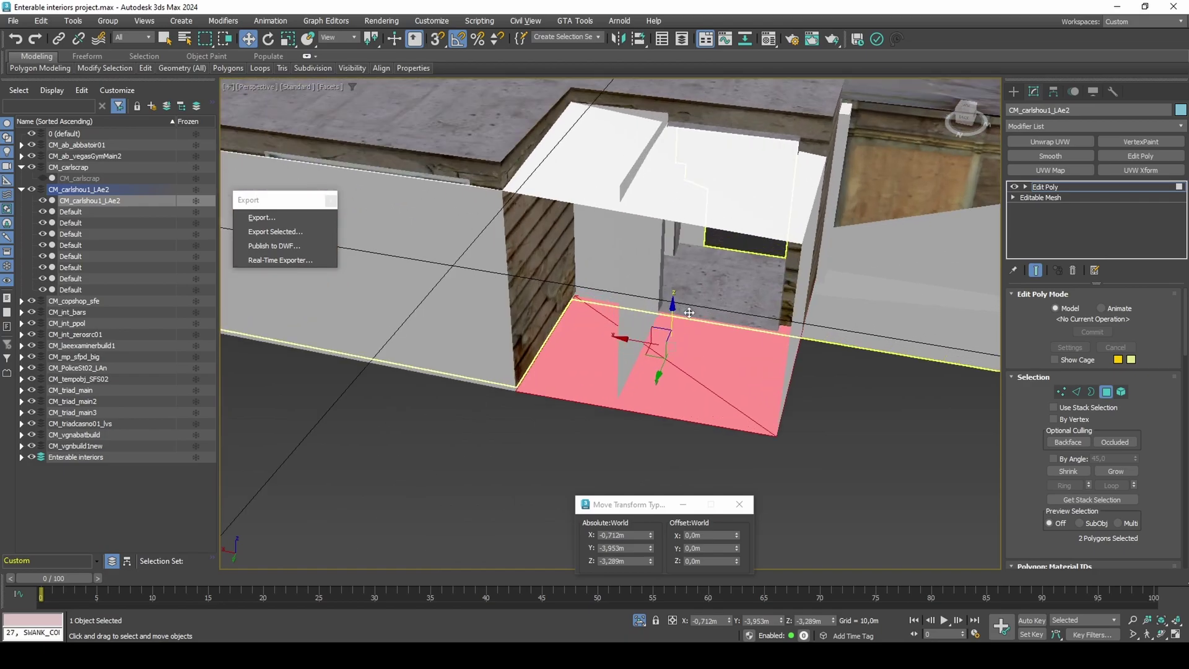
{"action": "key", "text": "F3"}
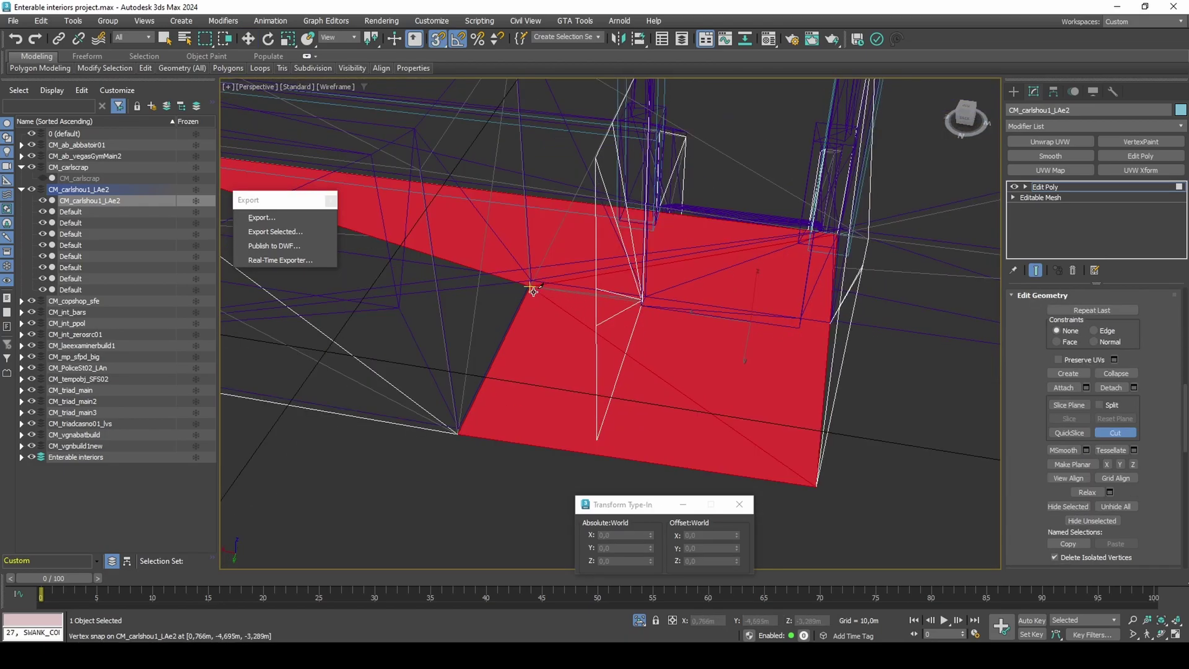
{"action": "left_click", "coordinate": [530, 286]}
{"action": "mouse_move", "coordinate": [831, 320]}
{"action": "middle_mouse_down", "text": "alt"}
{"action": "mouse_move", "coordinate": [838, 364]}
{"action": "mouse_move", "coordinate": [830, 303]}
{"action": "middle_mouse_up", "text": "alt"}
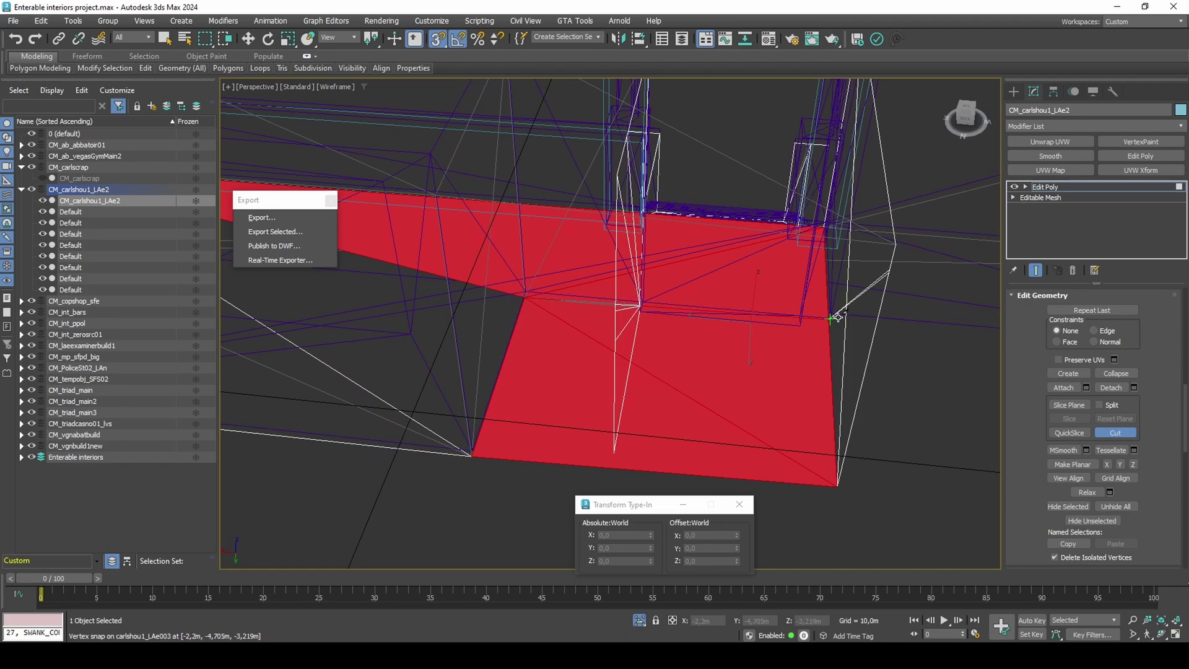
Step: Delete the collision floor polygons that lie behind the new cut at the entrance
{"action": "key", "text": "w"}
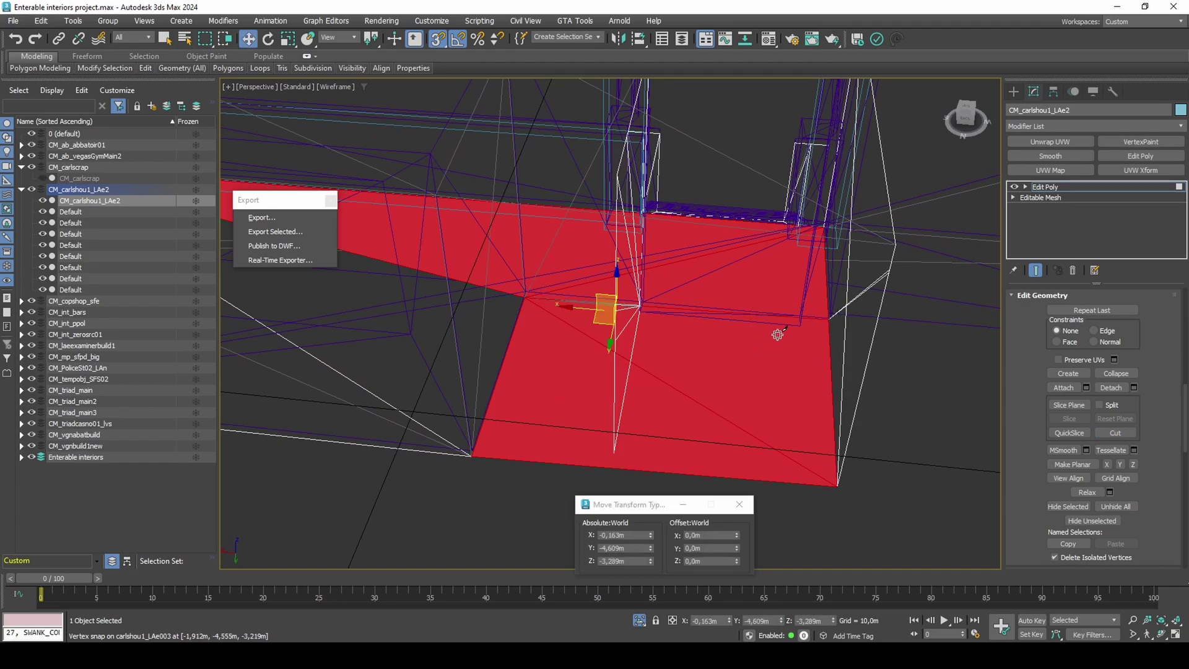
{"action": "left_click", "coordinate": [779, 334]}
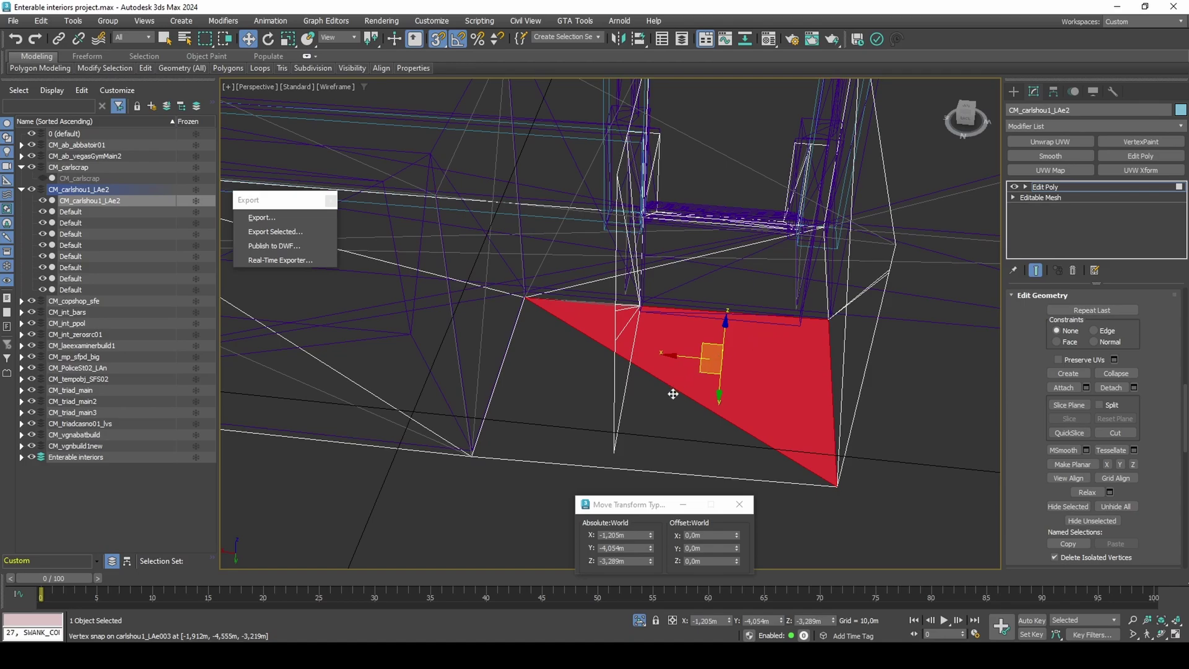
{"action": "left_click", "coordinate": [673, 394], "text": "ctrl"}
{"action": "left_click", "coordinate": [714, 368]}
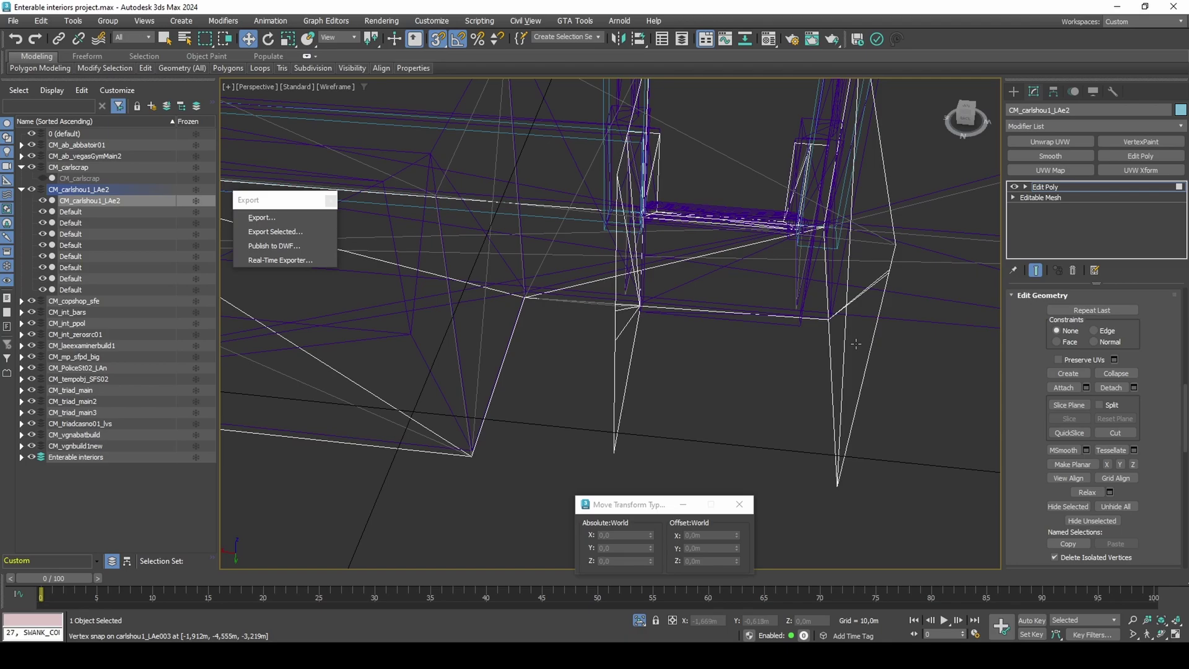
Step: Remove the two extra vertices from the collision's side wall panel behind the entrance
{"action": "left_click", "coordinate": [856, 344]}
{"action": "middle_click_drag", "start_coordinate": [854, 345], "coordinate": [824, 341], "text": "alt"}
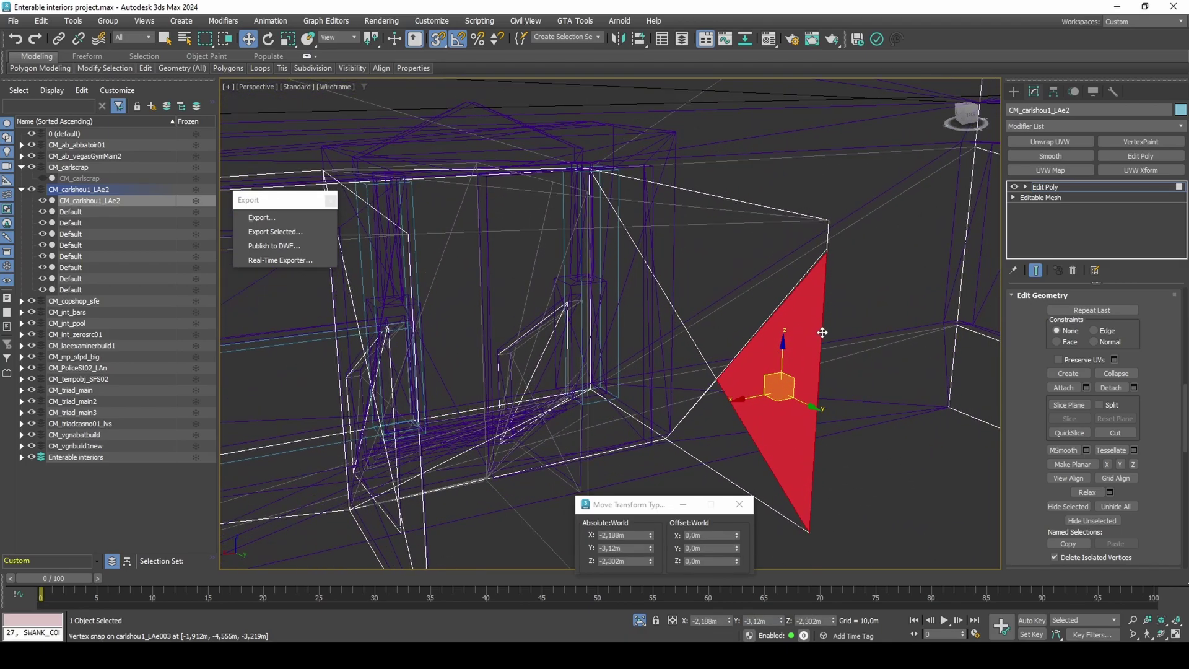
{"action": "key", "text": "1"}
{"action": "left_click_drag", "start_coordinate": [820, 269], "coordinate": [817, 269]}
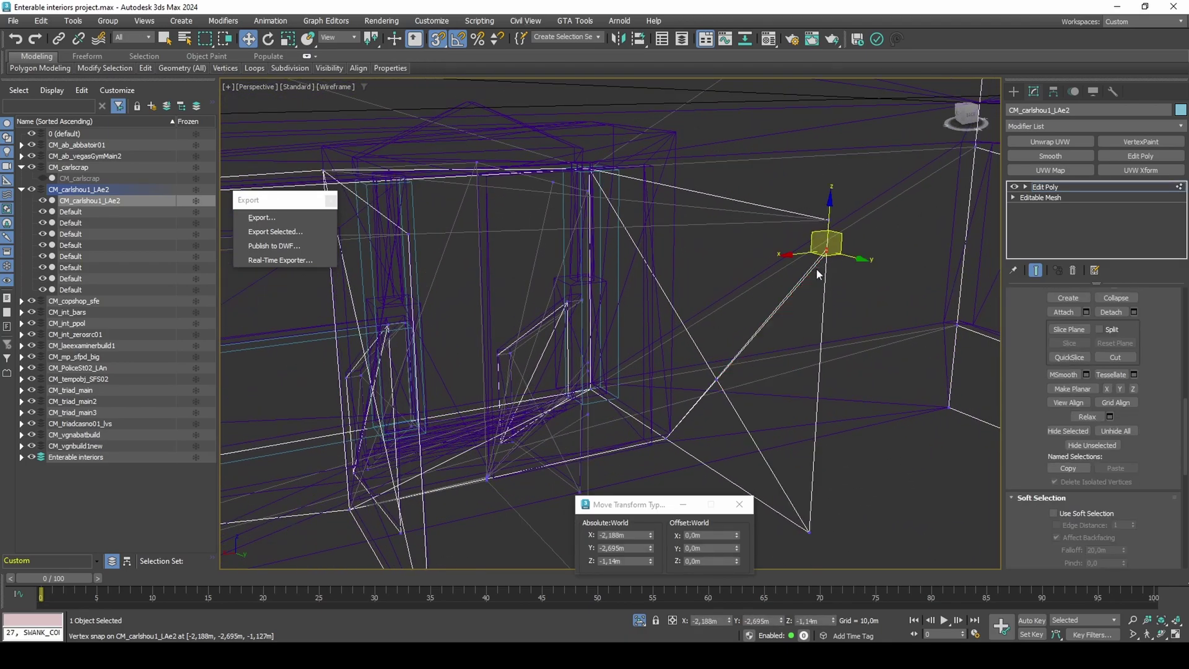
{"action": "key", "text": "BackSpace"}
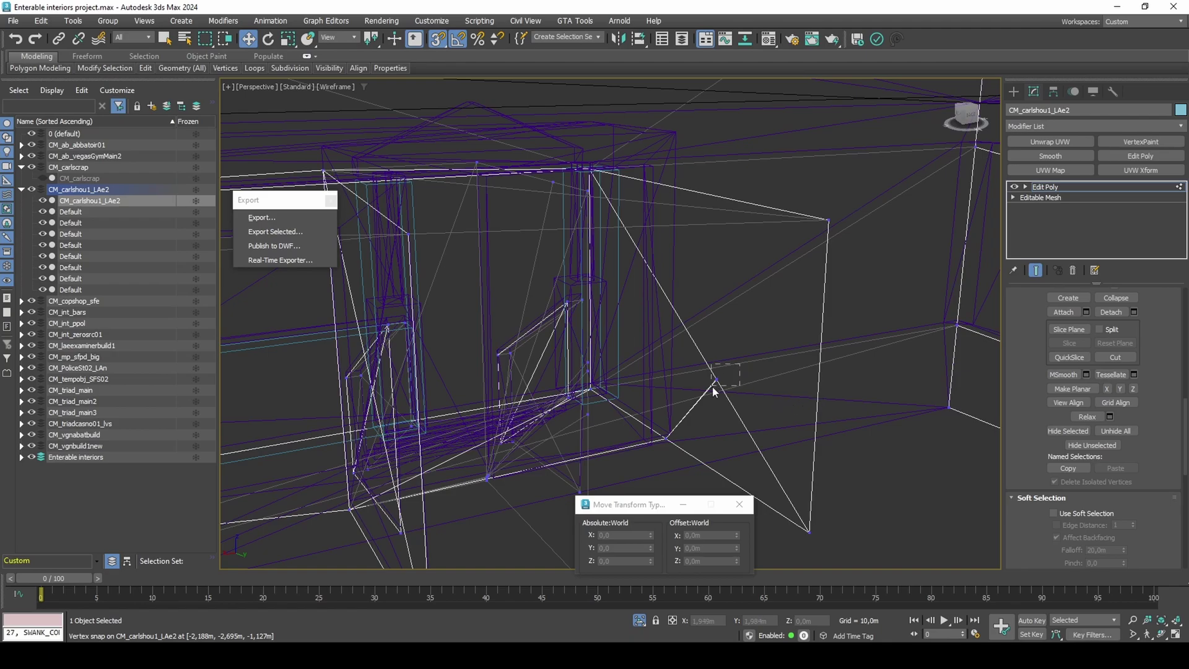
{"action": "left_click", "coordinate": [708, 393]}
{"action": "key", "text": "BackSpace"}
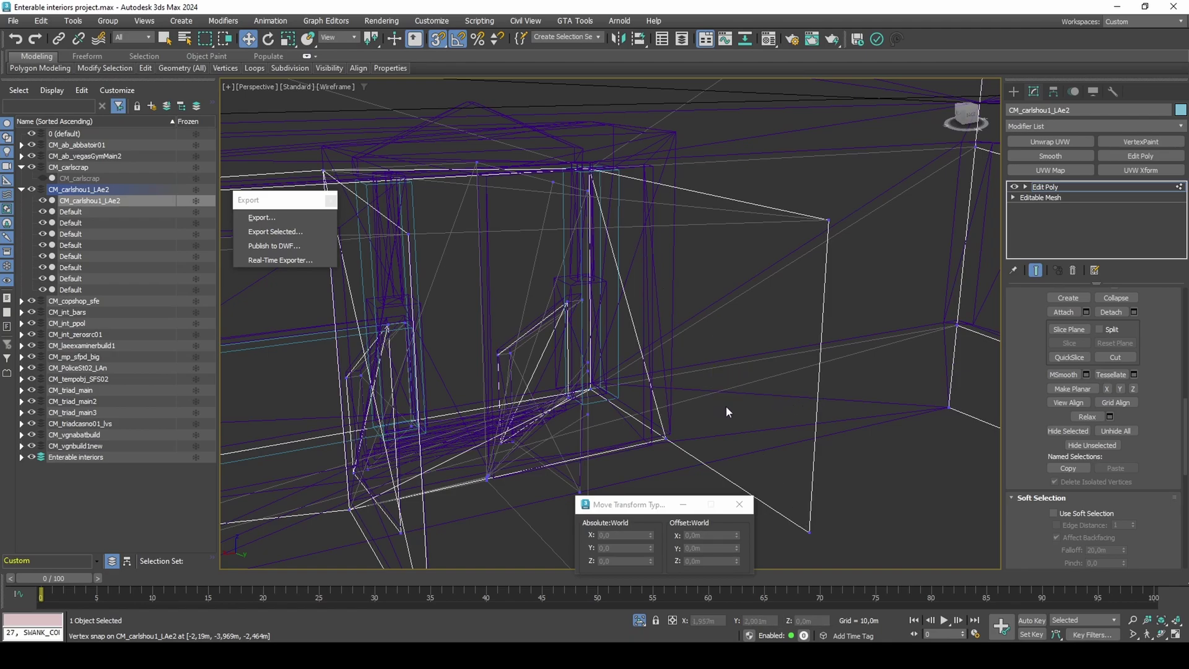
Step: Select the simplified side wall polygon, start Slice Plane on it and rotate the plane upright, parallel to the door wall
{"action": "key", "text": "4"}
{"action": "left_click", "coordinate": [754, 398]}
{"action": "middle_click_drag", "start_coordinate": [722, 392], "coordinate": [736, 391], "text": "alt"}
{"action": "key", "text": "F3"}
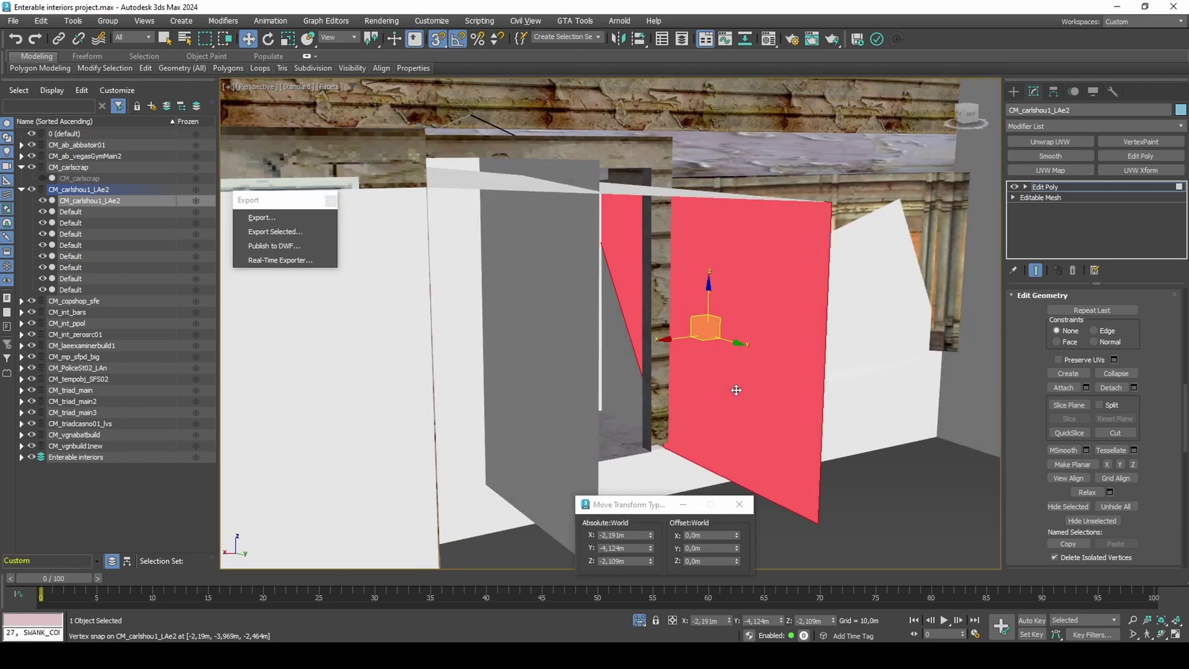
{"action": "scroll", "coordinate": [1163, 432], "scroll_direction": "down", "scroll_amount": 8}
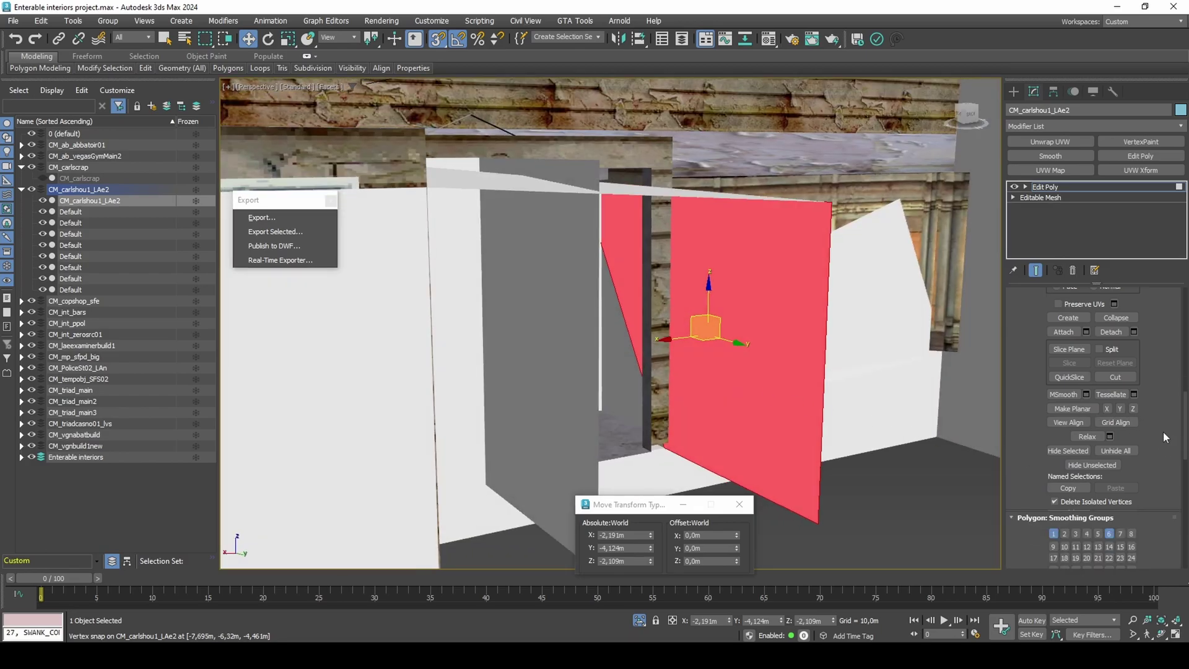
{"action": "scroll", "coordinate": [1163, 433], "scroll_direction": "up", "scroll_amount": 8}
{"action": "left_click", "coordinate": [1069, 405]}
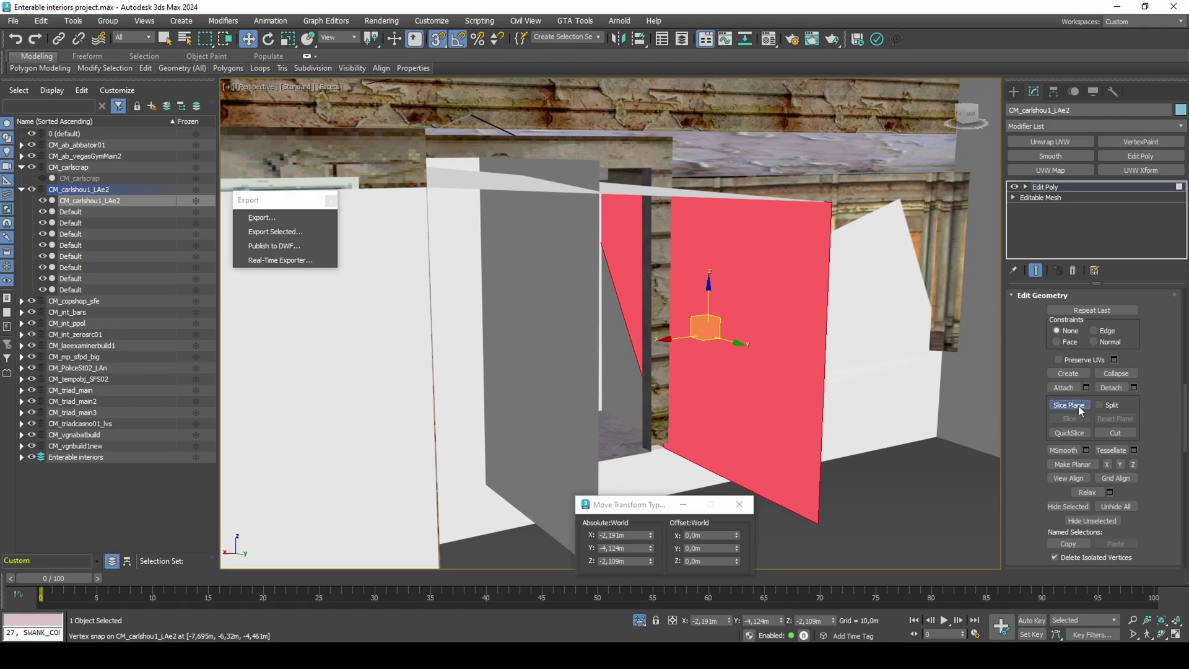
{"action": "scroll", "coordinate": [763, 371], "scroll_direction": "down", "scroll_amount": 8}
{"action": "scroll", "coordinate": [768, 374], "scroll_direction": "down", "scroll_amount": 10}
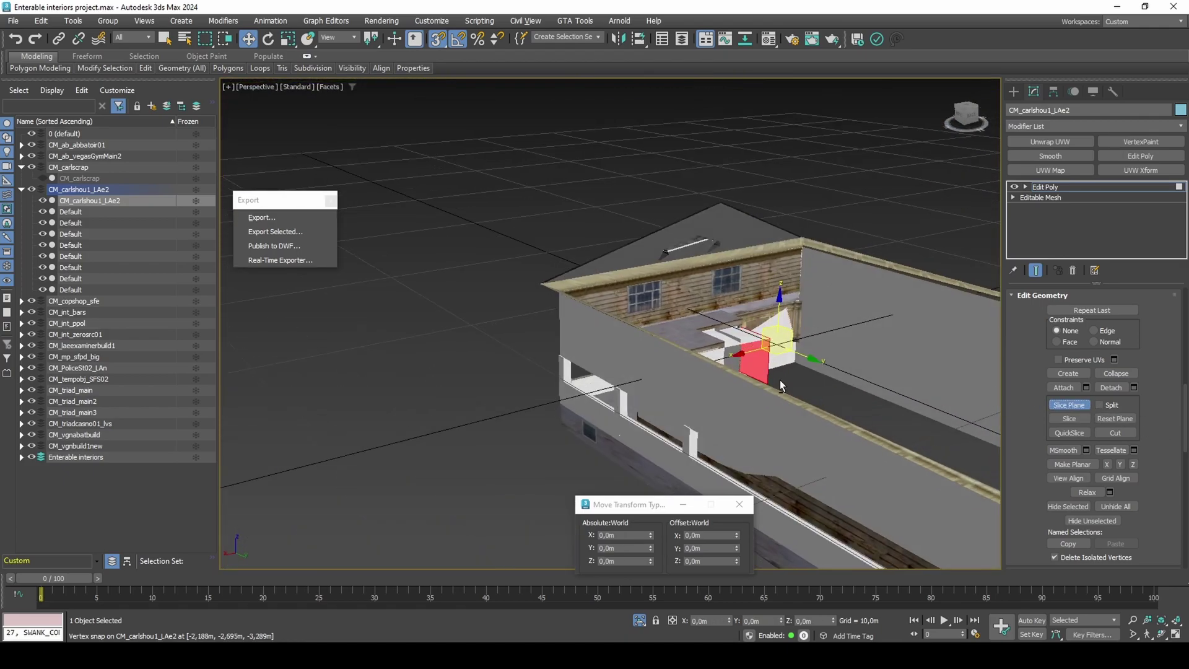
{"action": "key", "text": "e"}
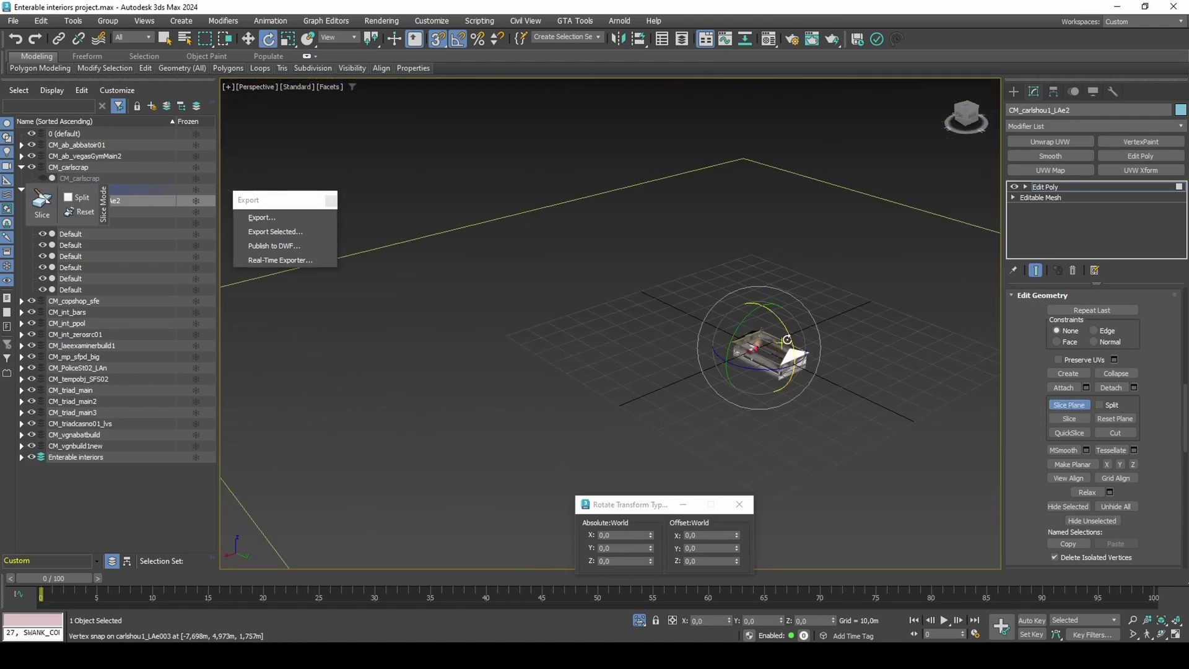
{"action": "left_click_drag", "start_coordinate": [791, 339], "coordinate": [789, 280]}
{"action": "left_click_drag", "start_coordinate": [793, 321], "coordinate": [791, 270]}
Step: Snap the slice plane to the textured door wall's lower vertex at X -2.2, Y -4.705, Z -3.219 m and slice the side wall polygon
{"action": "key", "text": "w"}
{"action": "scroll", "coordinate": [773, 328], "scroll_direction": "up", "scroll_amount": 10}
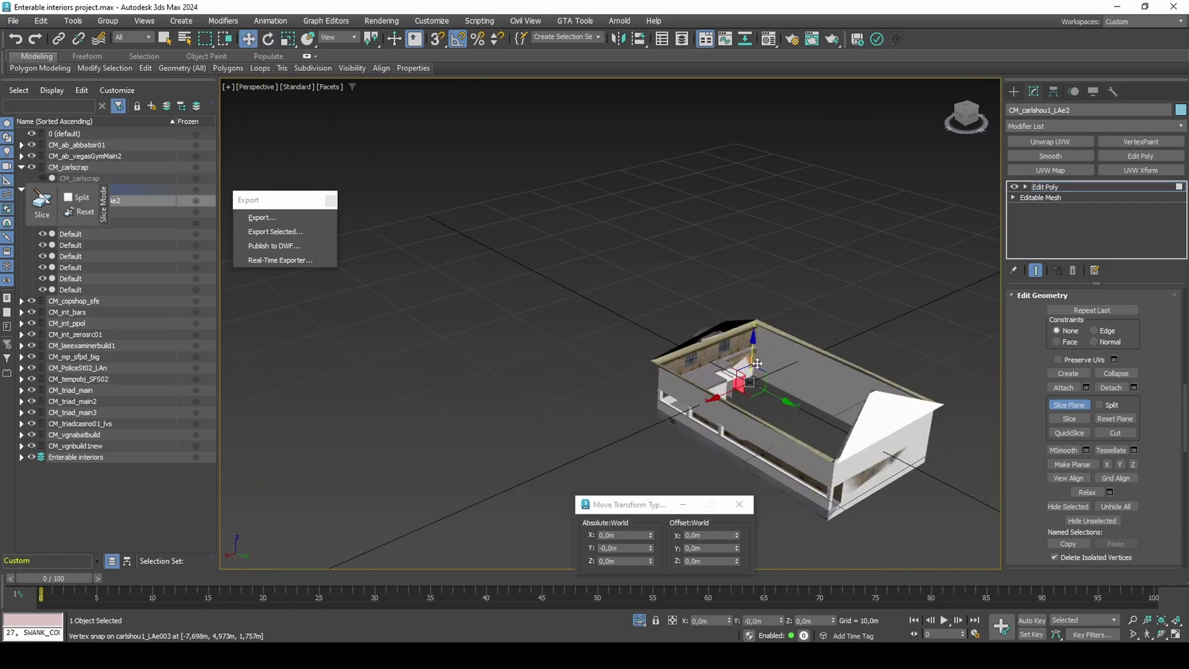
{"action": "key", "text": "s"}
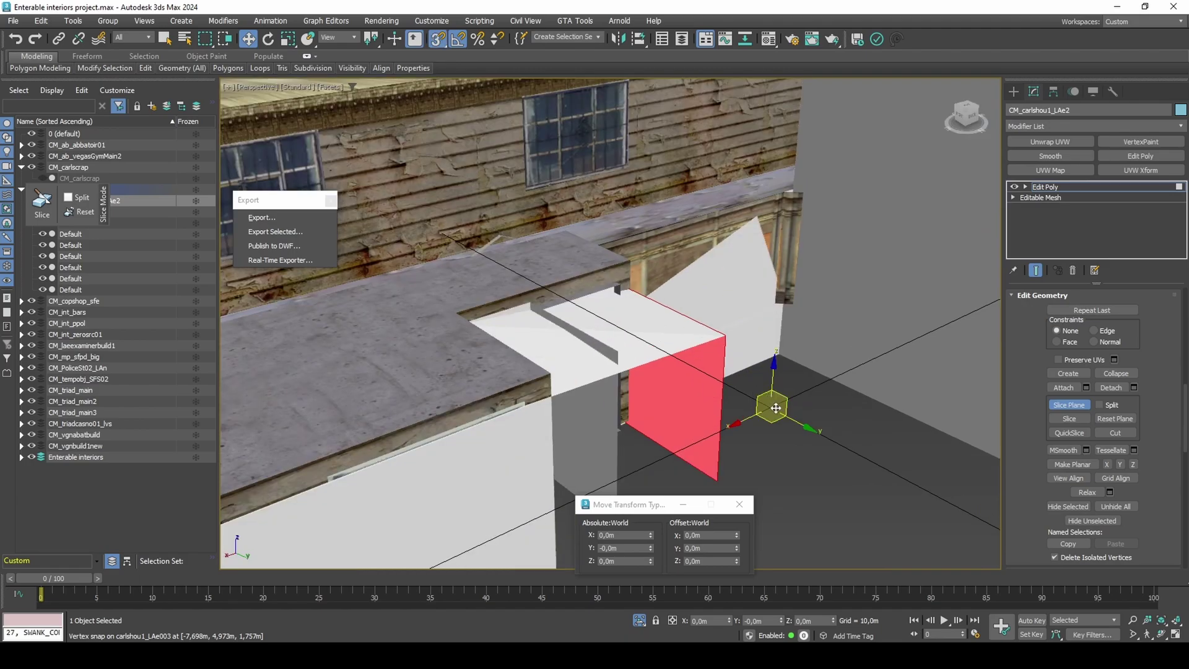
{"action": "key", "text": "F3"}
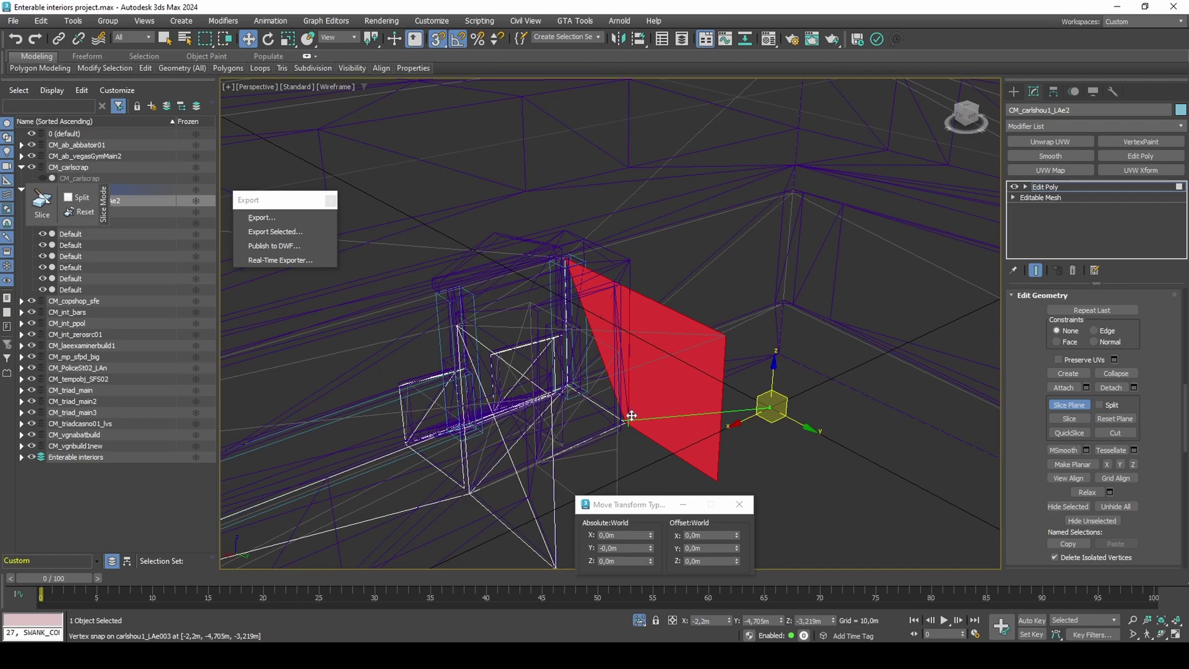
{"action": "left_click_drag", "start_coordinate": [631, 416], "coordinate": [631, 416]}
{"action": "key", "text": "F3"}
{"action": "scroll", "coordinate": [632, 416], "scroll_direction": "up", "scroll_amount": 6}
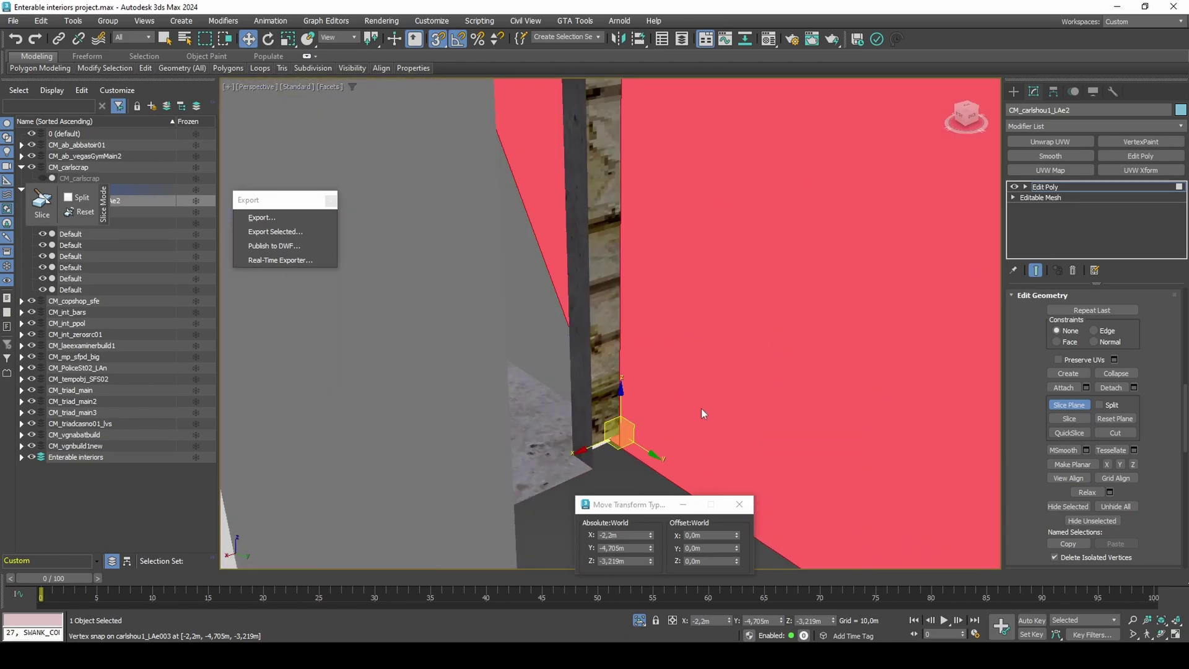
{"action": "left_click", "coordinate": [1063, 405]}
{"action": "scroll", "coordinate": [714, 382], "scroll_direction": "down", "scroll_amount": 6}
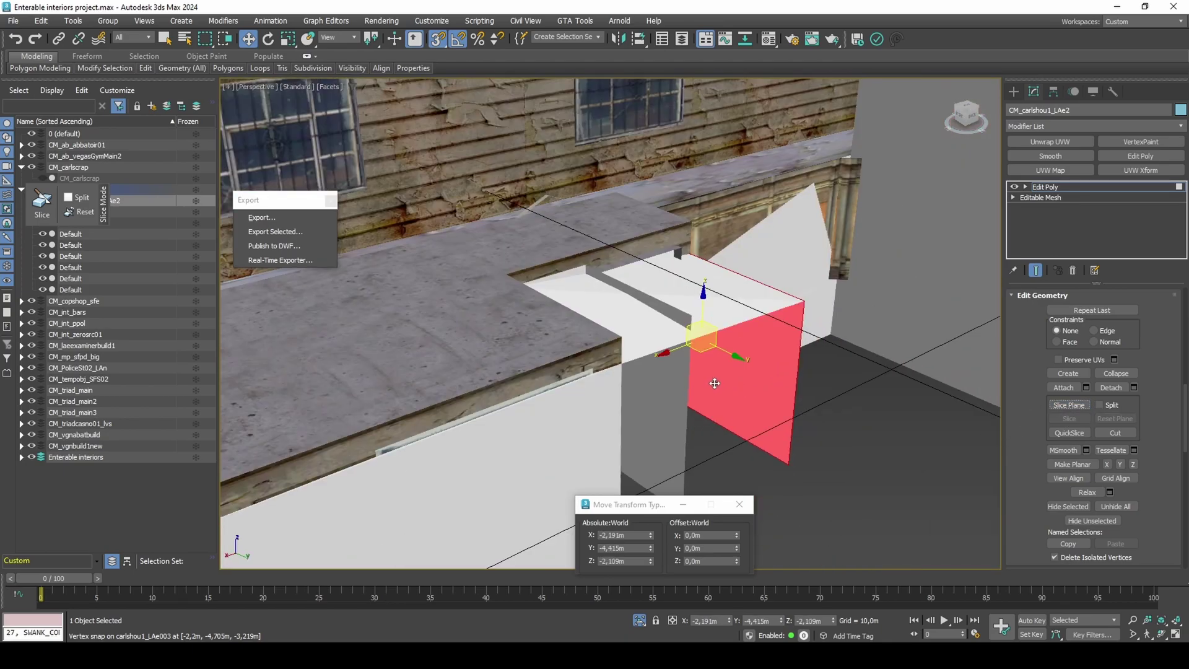
Step: Delete the sliced-off part of the collision's side wall that extends into the house
{"action": "left_click", "coordinate": [716, 382]}
{"action": "middle_click_drag", "start_coordinate": [717, 382], "coordinate": [695, 372], "text": "alt"}
{"action": "left_click", "coordinate": [695, 371]}
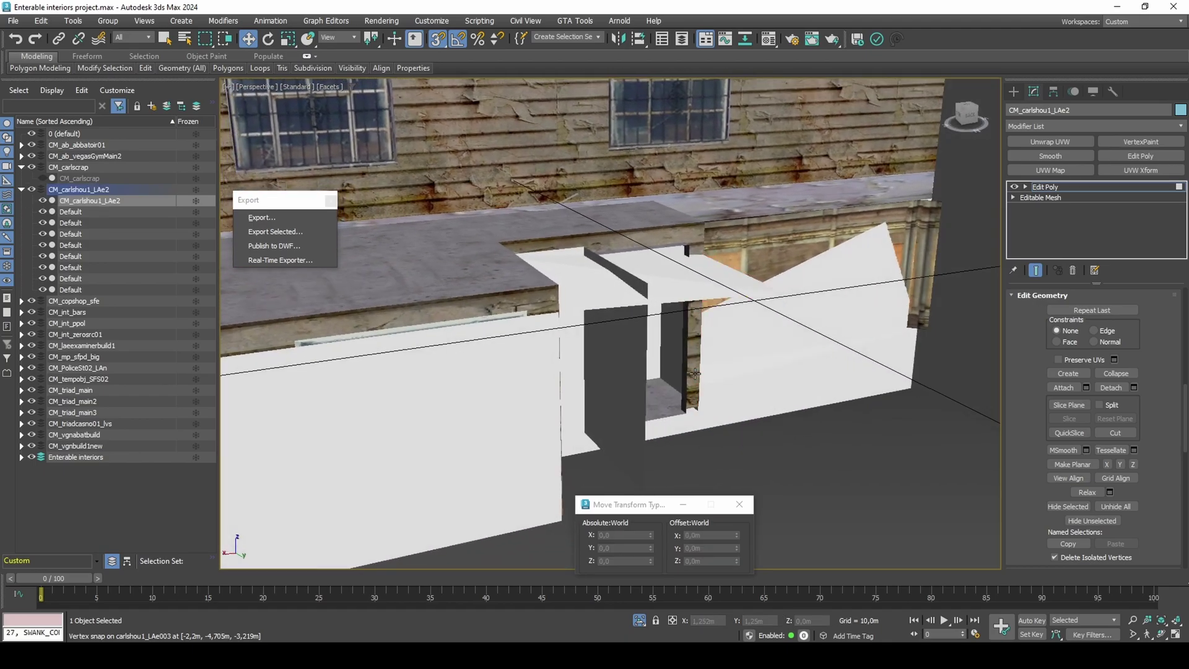
Step: Select the polygons of the partition wall inside the collision's entrance passage and delete them
{"action": "left_click", "coordinate": [608, 393]}
{"action": "left_click", "coordinate": [632, 414], "text": "ctrl"}
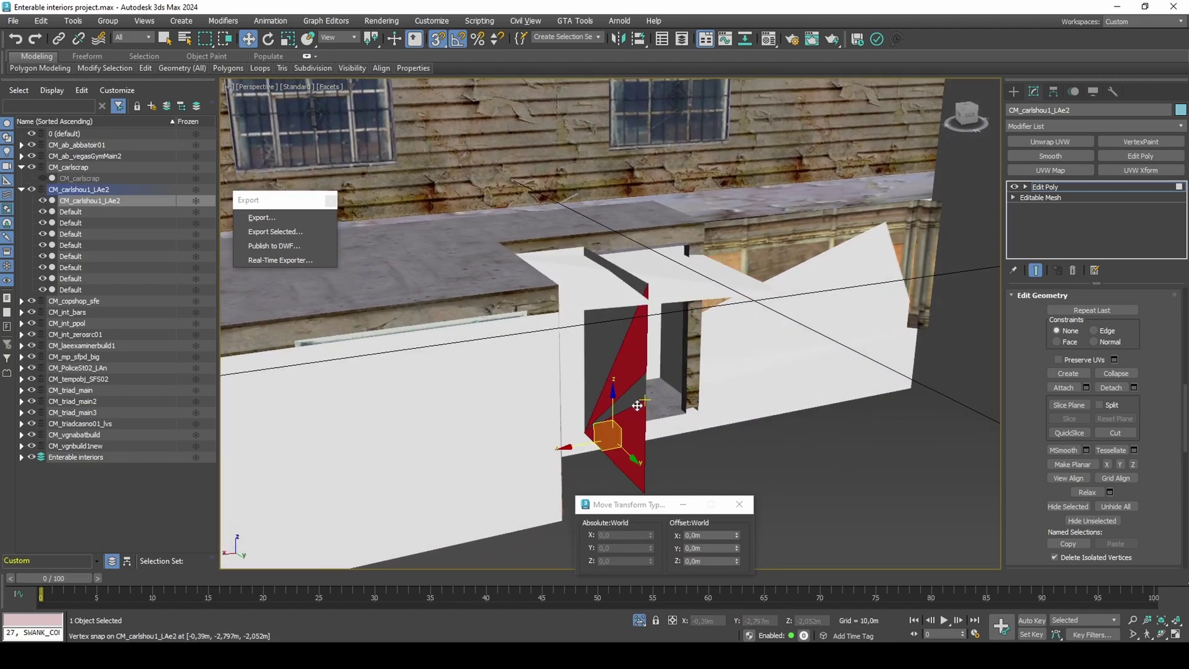
{"action": "middle_click_drag", "start_coordinate": [638, 404], "coordinate": [664, 366], "text": "alt"}
{"action": "key", "text": "s"}
{"action": "left_click", "coordinate": [590, 405], "text": "ctrl"}
{"action": "left_click", "coordinate": [604, 392], "text": "ctrl"}
{"action": "left_click", "coordinate": [627, 358], "text": "ctrl"}
{"action": "left_click", "coordinate": [644, 353], "text": "ctrl"}
{"action": "key", "text": "Delete"}
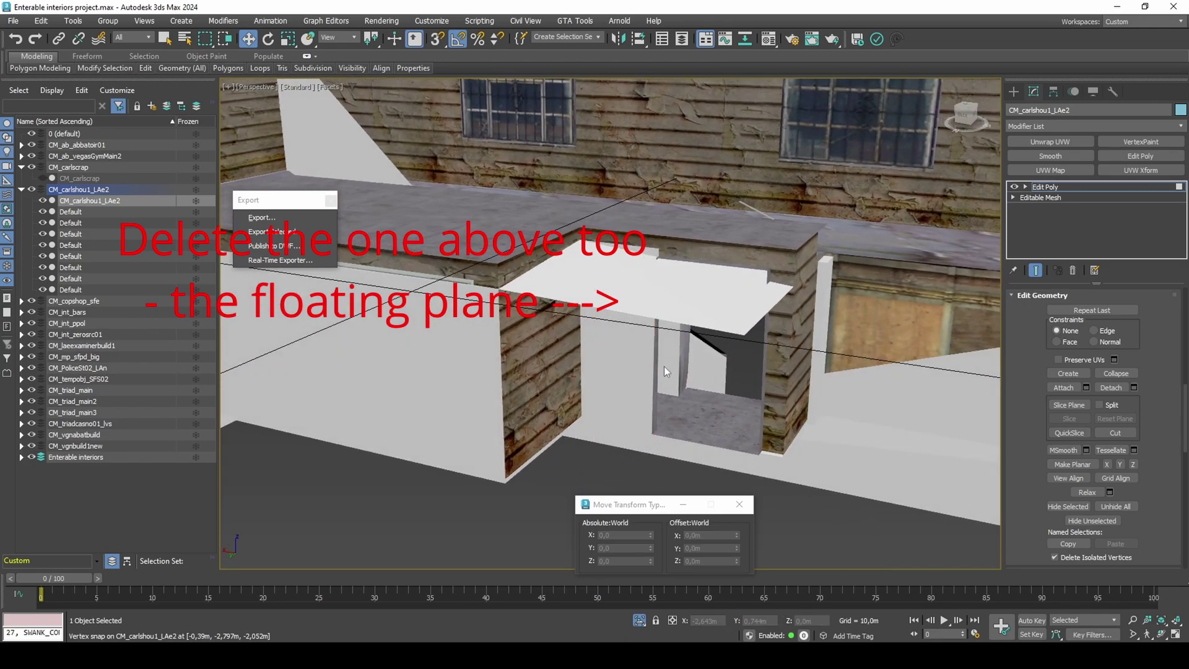
Step: Turn on vertex snapping and move the collision wall's vertical edge beside the doorway along X to the door frame's vertex at X -1.912 m
{"action": "key", "text": "2"}
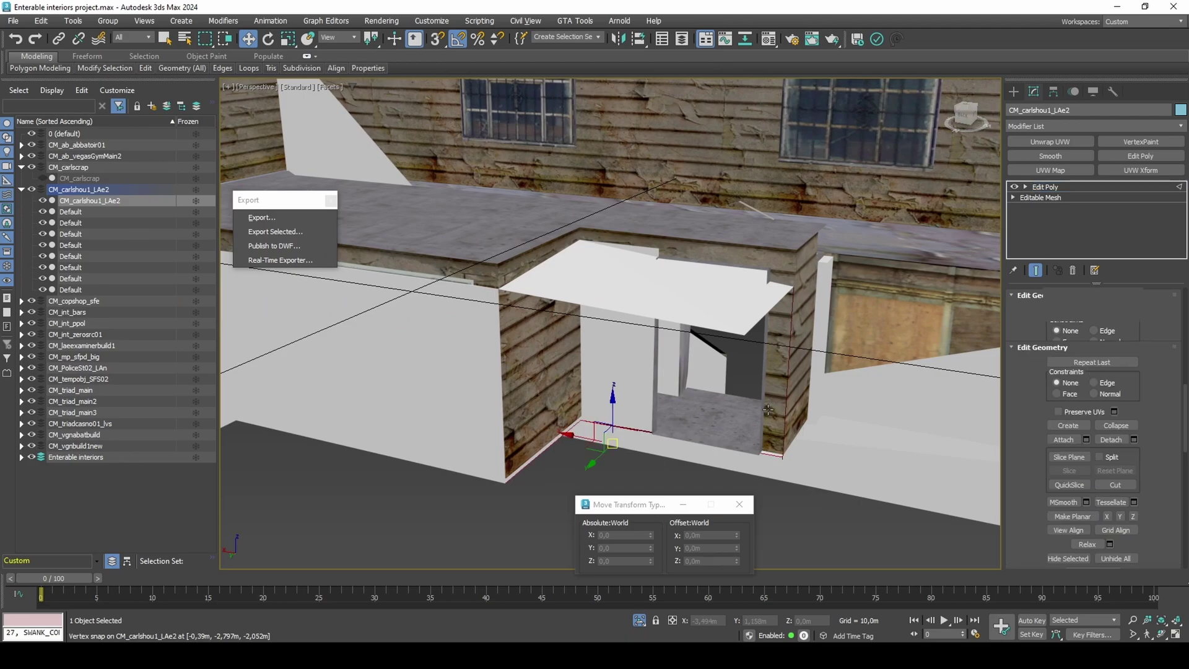
{"action": "middle_click_drag", "start_coordinate": [786, 410], "coordinate": [814, 361], "text": "alt"}
{"action": "scroll", "coordinate": [579, 323], "scroll_direction": "up", "scroll_amount": 5}
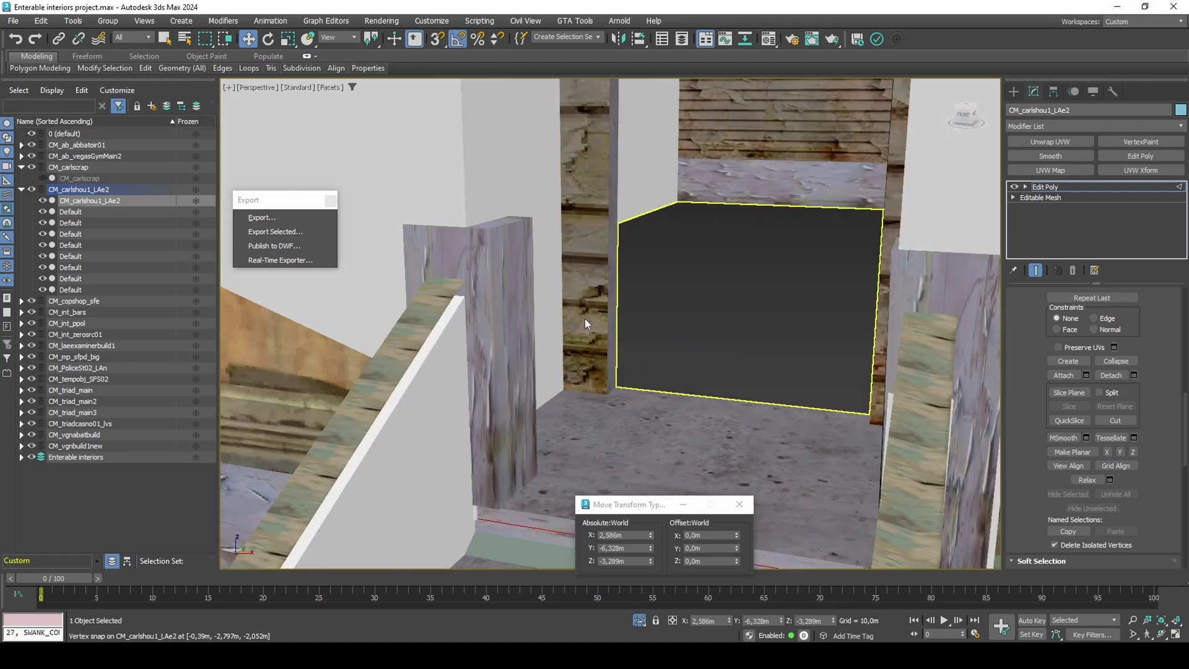
{"action": "key", "text": "F4"}
{"action": "left_click", "coordinate": [575, 311]}
{"action": "middle_click_drag", "start_coordinate": [577, 313], "coordinate": [550, 346]}
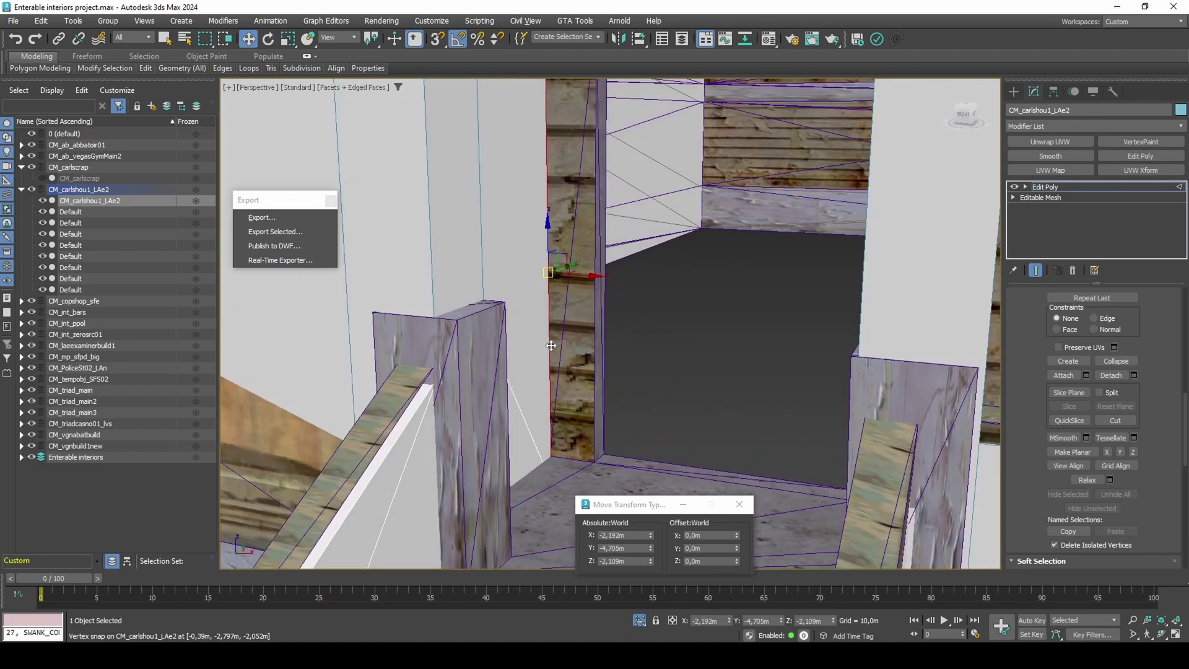
{"action": "right_click", "coordinate": [437, 38]}
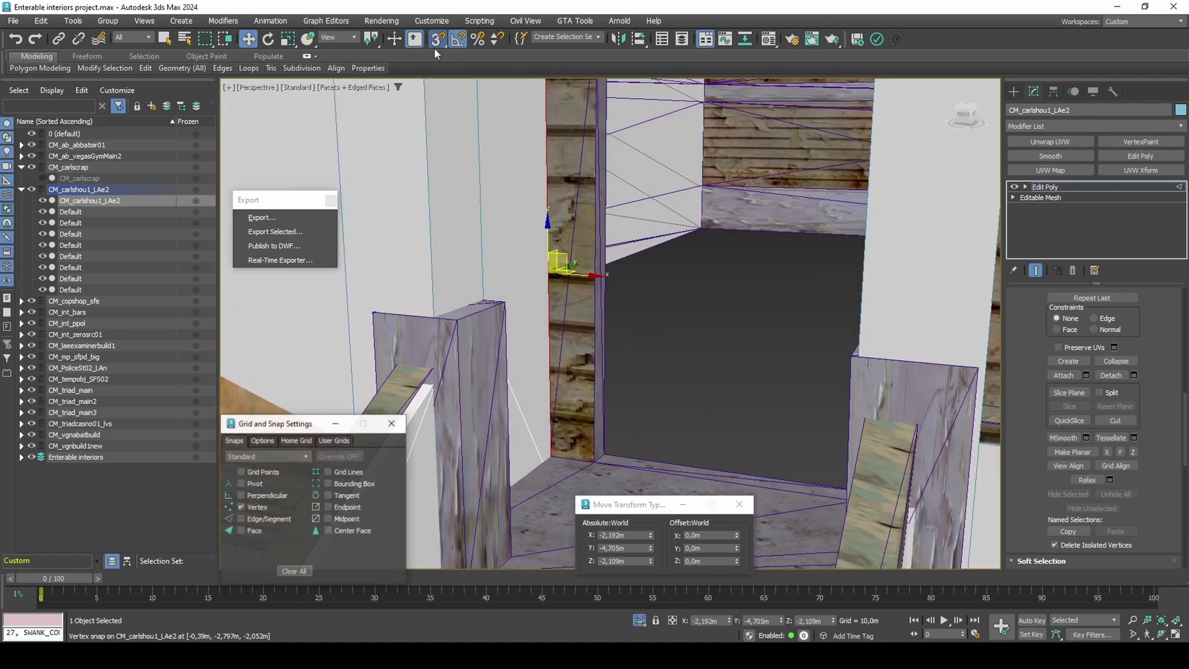
{"action": "left_click", "coordinate": [261, 440]}
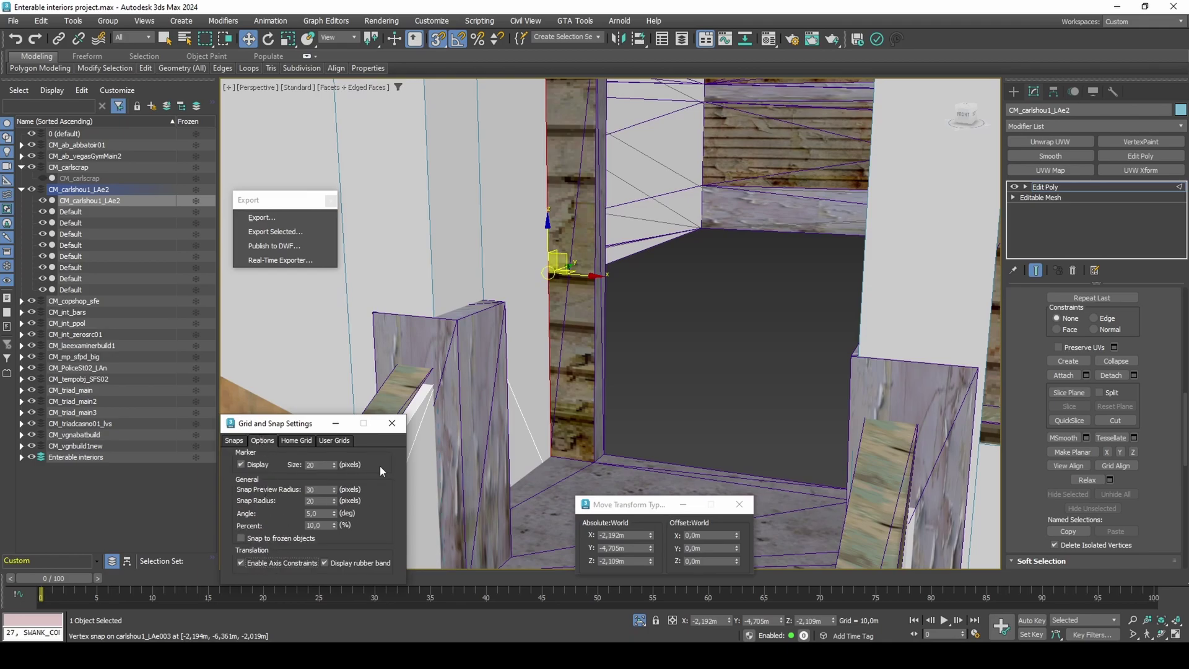
{"action": "left_click_drag", "start_coordinate": [585, 277], "coordinate": [596, 460]}
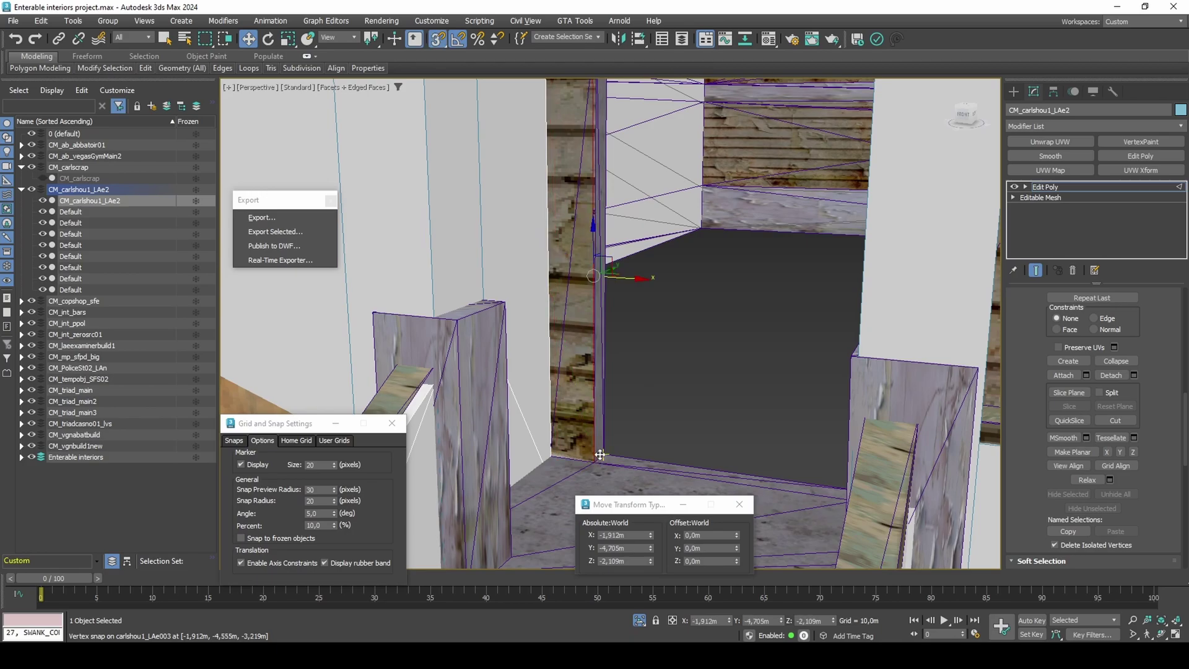
Step: Select all the polygons of the collision's porch ceiling, including the parts along the front and side, and delete them
{"action": "scroll", "coordinate": [604, 441], "scroll_direction": "down", "scroll_amount": 5}
{"action": "key", "text": "4"}
{"action": "middle_click_drag", "start_coordinate": [614, 397], "coordinate": [582, 332], "text": "alt"}
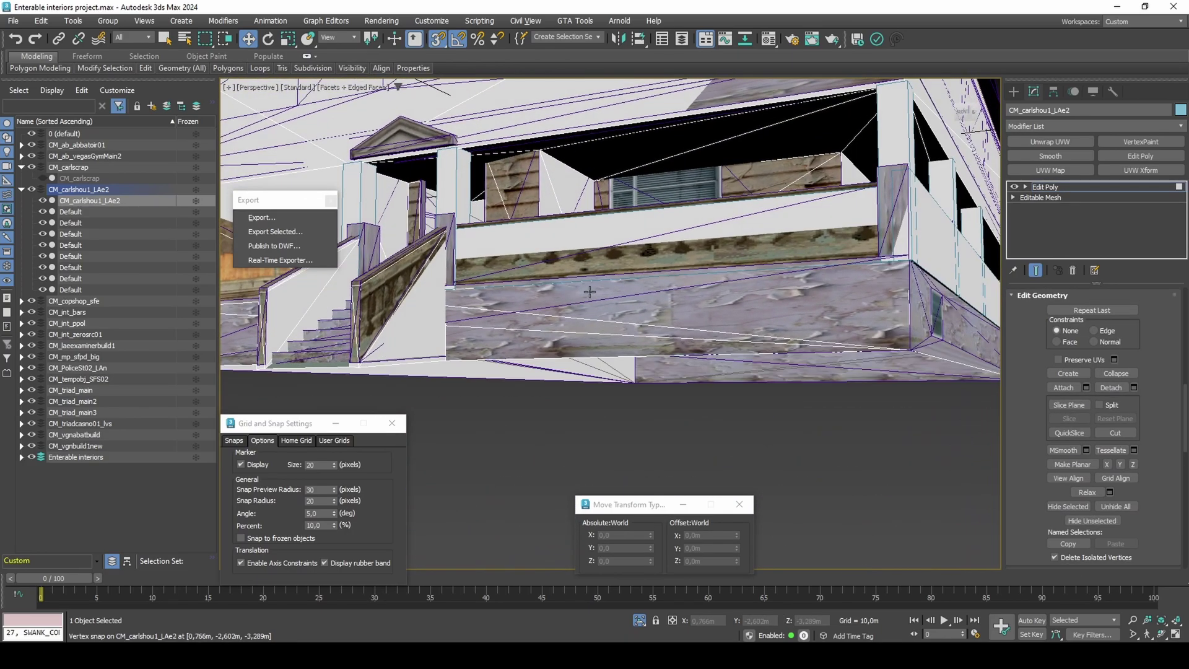
{"action": "left_click", "coordinate": [633, 132]}
{"action": "left_click", "coordinate": [635, 141], "text": "ctrl"}
{"action": "left_click", "coordinate": [730, 149], "text": "ctrl"}
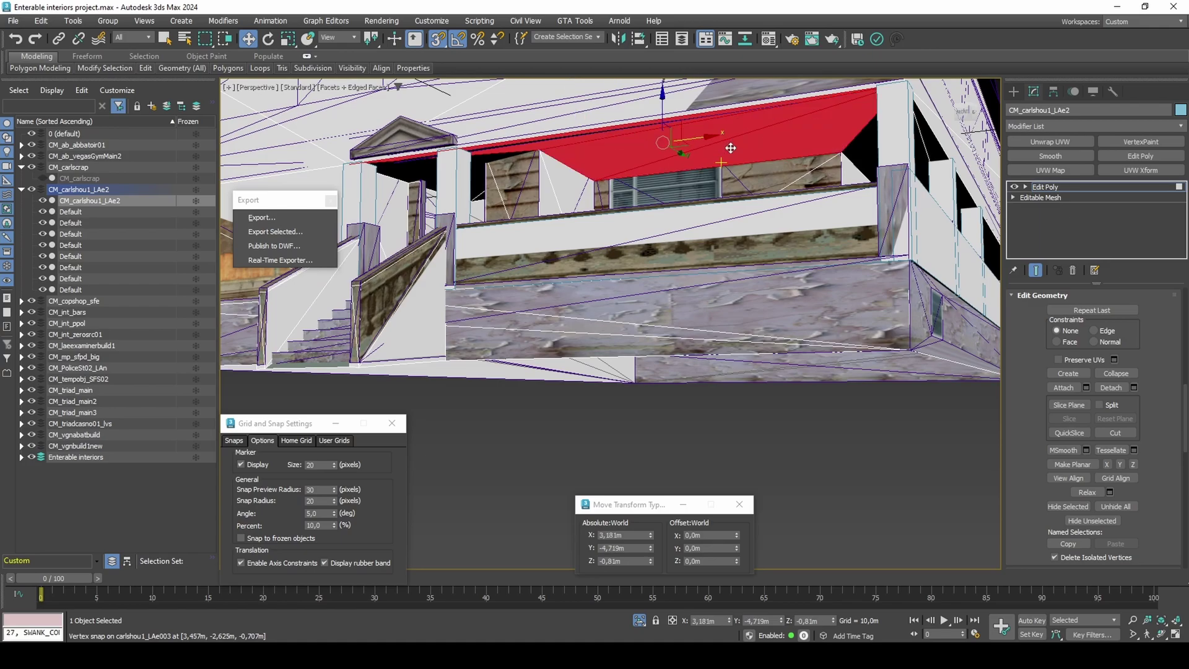
{"action": "left_click", "coordinate": [447, 163], "text": "ctrl"}
{"action": "middle_click_drag", "start_coordinate": [528, 167], "coordinate": [511, 191]}
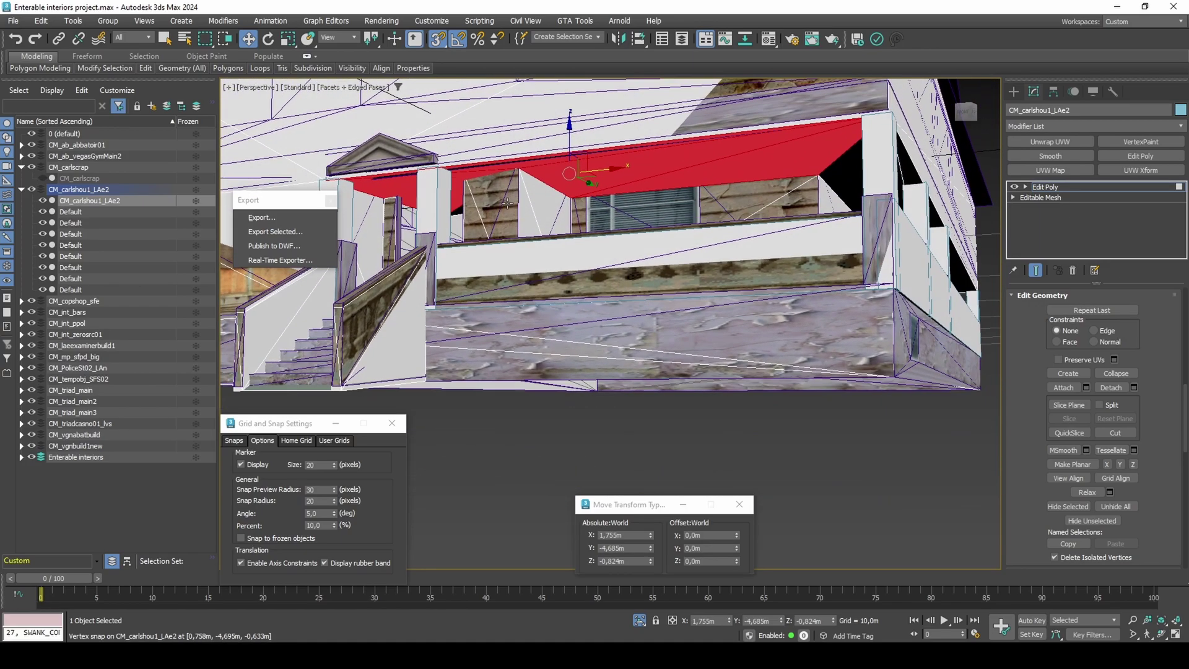
{"action": "key", "text": "F3"}
{"action": "left_click", "coordinate": [485, 197], "text": "ctrl"}
{"action": "key", "text": "ctrl+z"}
{"action": "left_click", "coordinate": [536, 190], "text": "ctrl"}
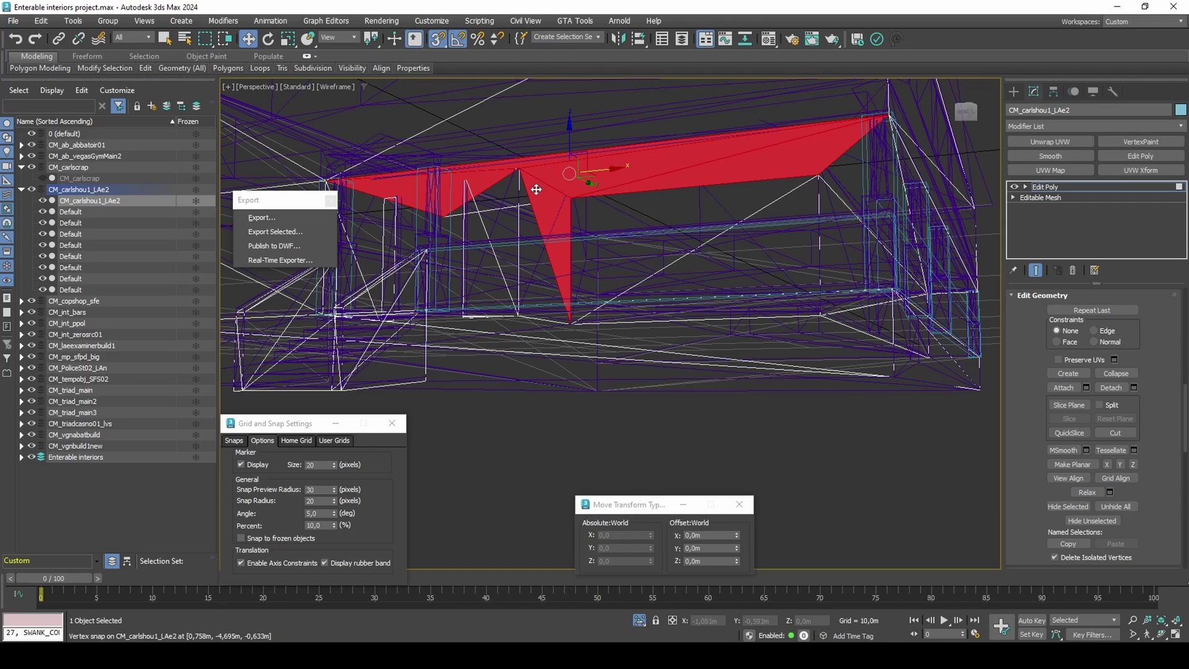
{"action": "key", "text": "ctrl+z"}
{"action": "mouse_move", "coordinate": [579, 188]}
{"action": "middle_mouse_down", "text": "alt"}
{"action": "mouse_move", "coordinate": [611, 177]}
{"action": "mouse_move", "coordinate": [601, 180]}
{"action": "middle_mouse_up", "text": "alt"}
{"action": "left_click", "coordinate": [480, 197], "text": "ctrl"}
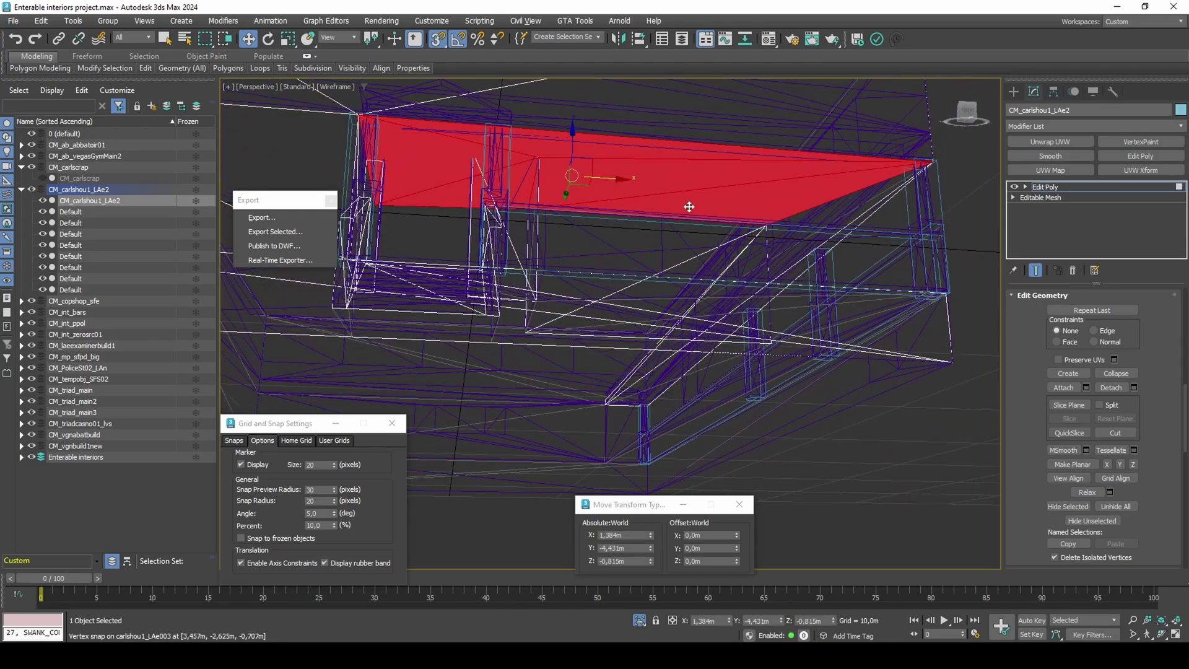
{"action": "middle_click_drag", "start_coordinate": [690, 207], "coordinate": [587, 281], "text": "alt"}
{"action": "left_click", "coordinate": [773, 242], "text": "ctrl"}
{"action": "middle_click_drag", "start_coordinate": [773, 241], "coordinate": [789, 236], "text": "alt"}
{"action": "left_click", "coordinate": [804, 286], "text": "ctrl"}
{"action": "key", "text": "s"}
{"action": "middle_click_drag", "start_coordinate": [804, 287], "coordinate": [759, 282], "text": "alt"}
{"action": "middle_click_drag", "start_coordinate": [648, 263], "coordinate": [704, 246]}
{"action": "key", "text": "Delete"}
Step: Select all the porch floor polygons of the collision and detach them to an element as a clone
{"action": "middle_click_drag", "start_coordinate": [726, 401], "coordinate": [727, 374]}
{"action": "left_click", "coordinate": [714, 355]}
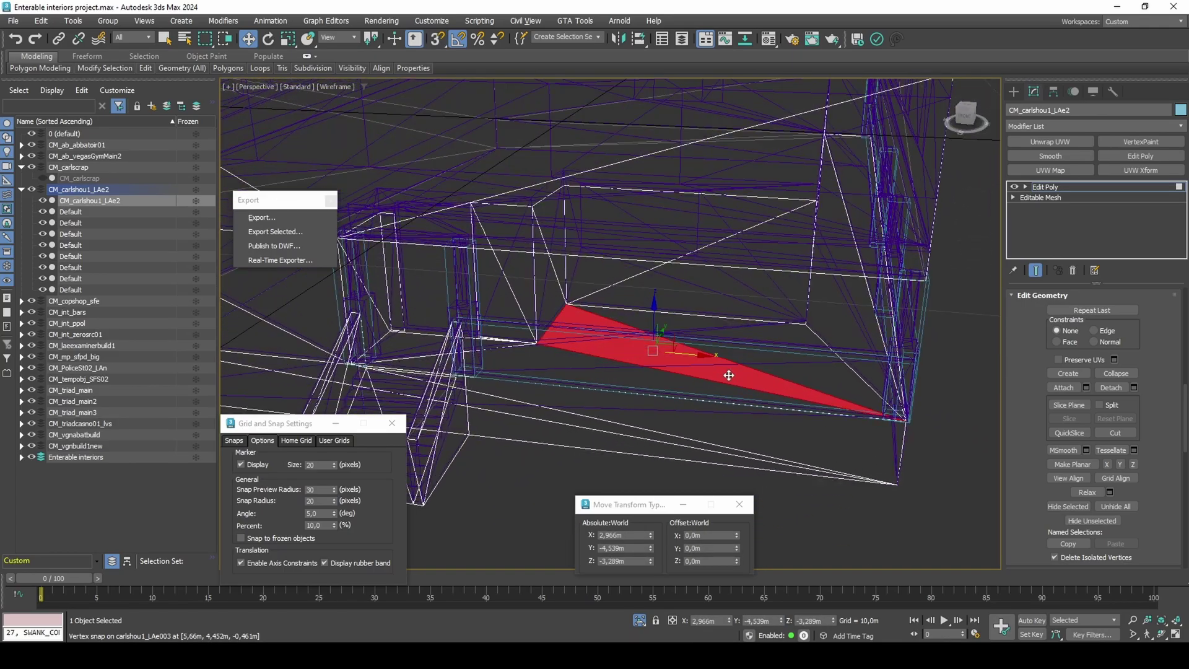
{"action": "left_click", "coordinate": [489, 356], "text": "ctrl"}
{"action": "left_click", "coordinate": [472, 348], "text": "ctrl"}
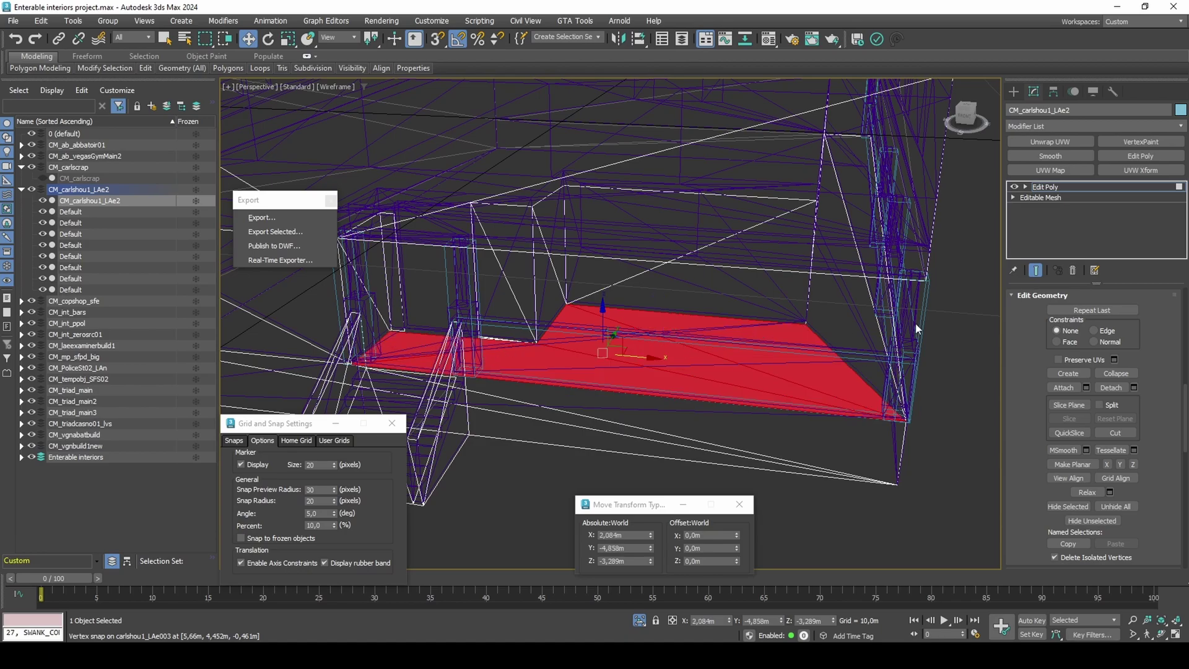
{"action": "left_click", "coordinate": [830, 313], "text": "ctrl"}
{"action": "left_click", "coordinate": [860, 198], "text": "ctrl"}
{"action": "key", "text": "ctrl+z"}
{"action": "mouse_move", "coordinate": [863, 281]}
{"action": "middle_mouse_down", "text": "alt"}
{"action": "mouse_move", "coordinate": [840, 316]}
{"action": "mouse_move", "coordinate": [844, 334]}
{"action": "mouse_move", "coordinate": [845, 303]}
{"action": "middle_mouse_up", "text": "alt"}
{"action": "left_click", "coordinate": [861, 284], "text": "ctrl"}
{"action": "key", "text": "F3"}
{"action": "key", "text": "F3"}
{"action": "key", "text": "F3"}
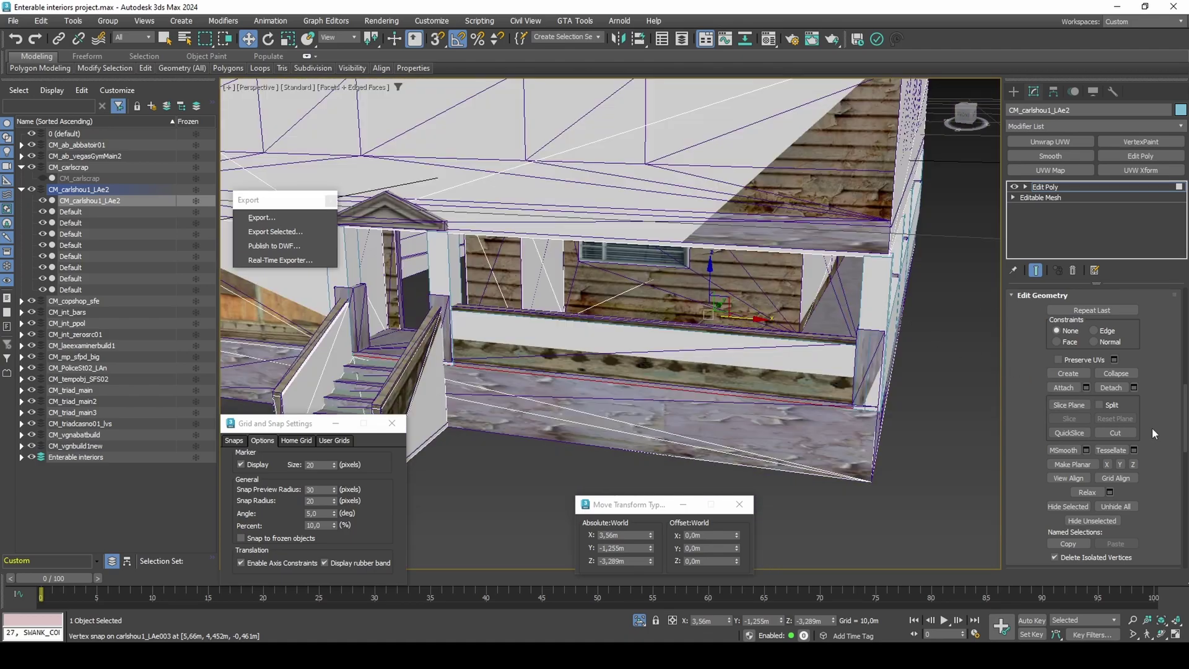
{"action": "left_click", "coordinate": [1112, 388]}
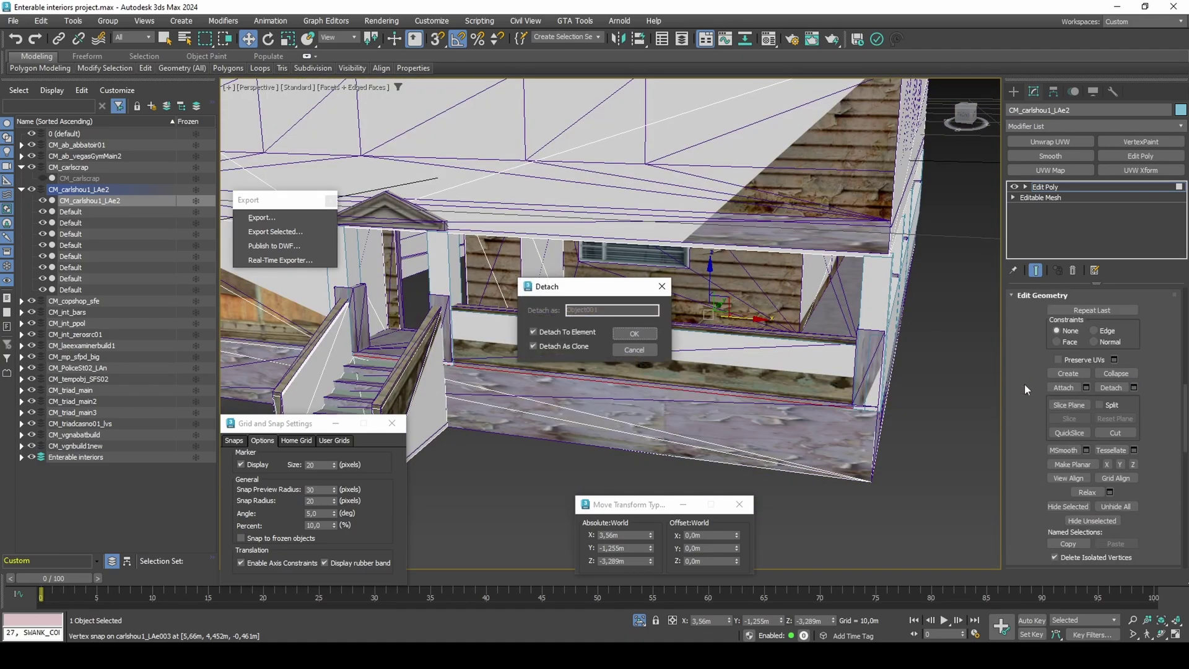
{"action": "left_click", "coordinate": [644, 333]}
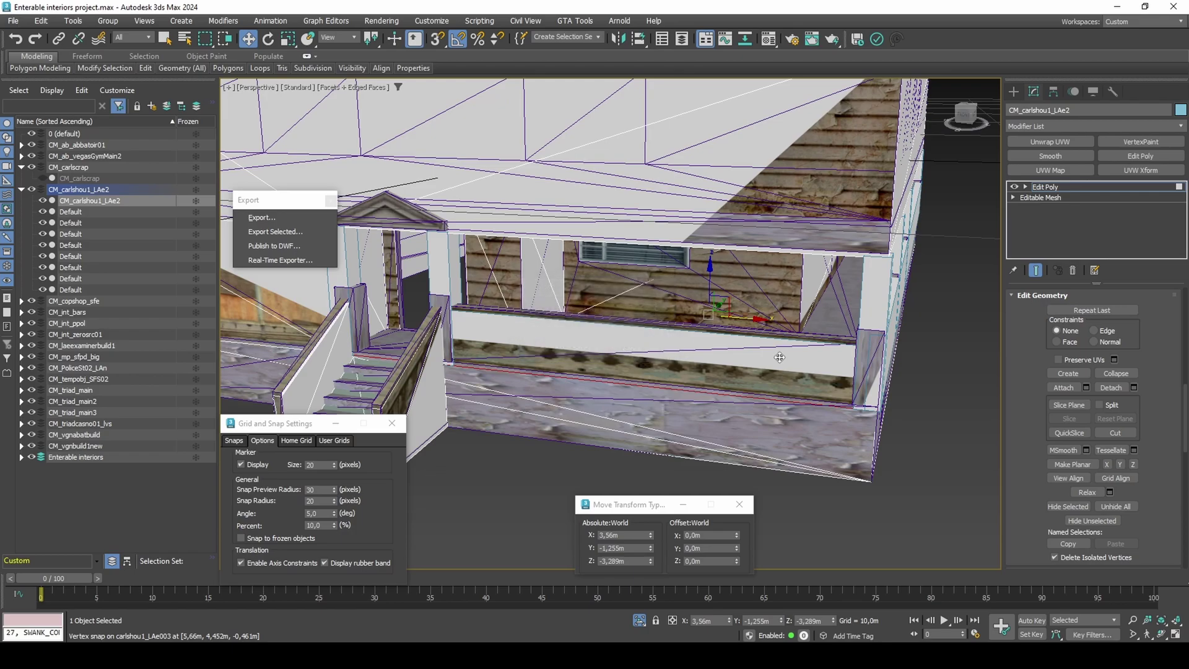
Step: Raise the cloned porch floor by 2.7 m along Z and flip its polygons so they face downward as a ceiling
{"action": "left_click", "coordinate": [704, 561]}
{"action": "type", "text": "2,7"}
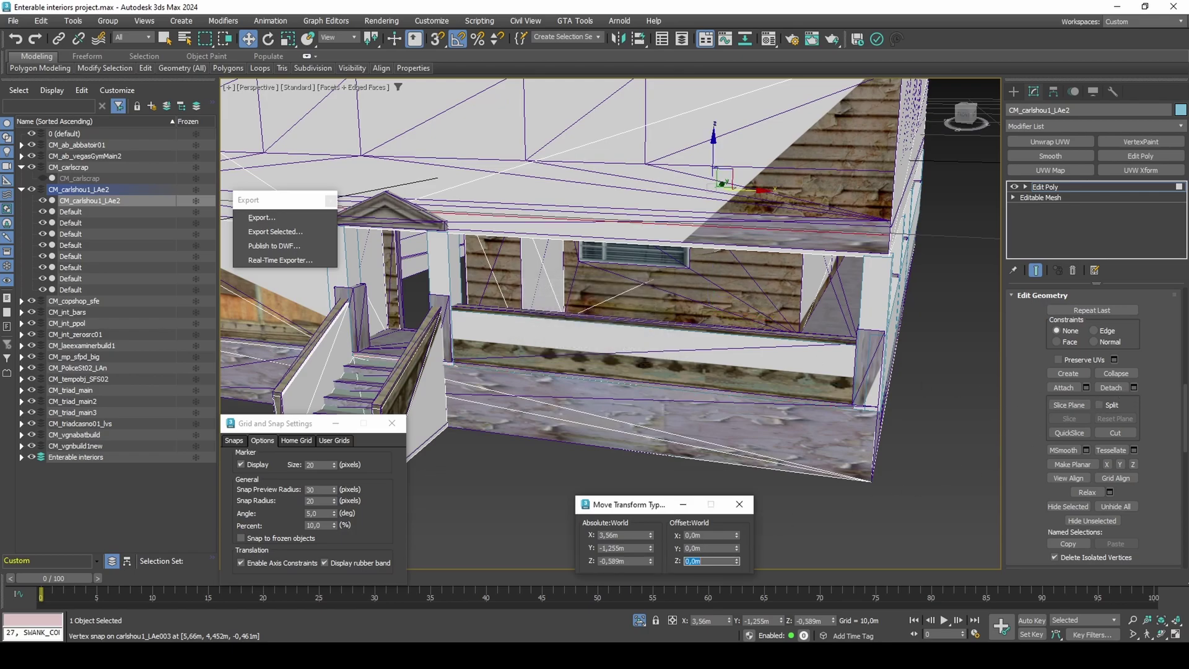
{"action": "key", "text": "Return"}
{"action": "middle_click_drag", "start_coordinate": [866, 379], "coordinate": [867, 389]}
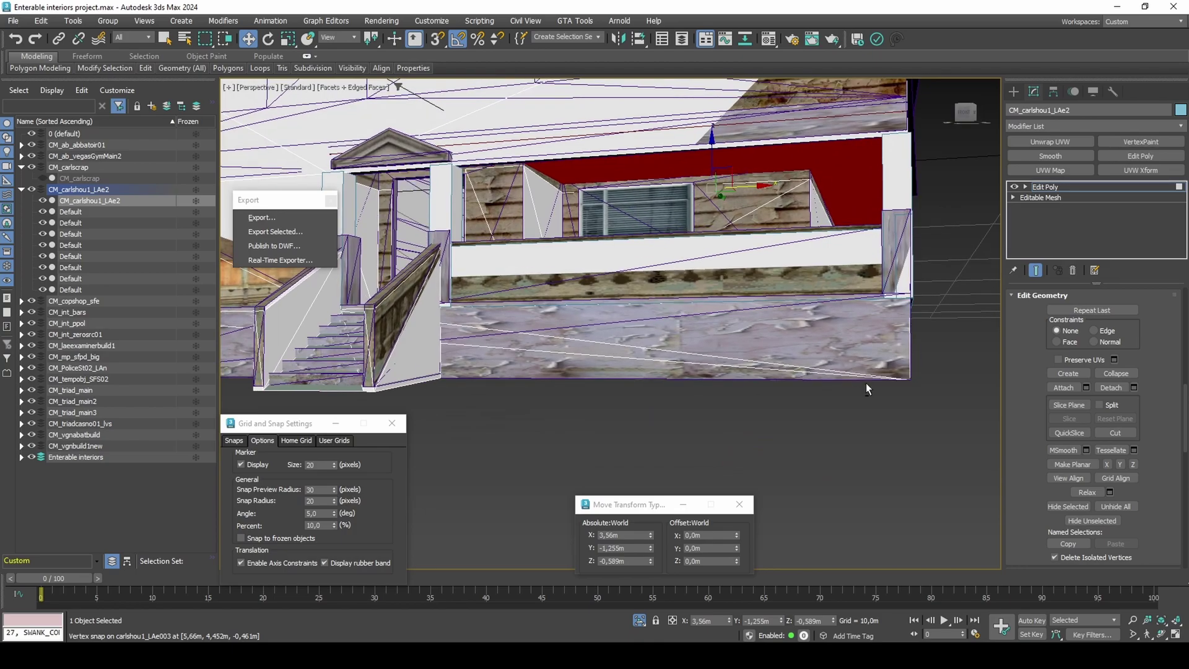
{"action": "scroll", "coordinate": [1165, 417], "scroll_direction": "up", "scroll_amount": 4}
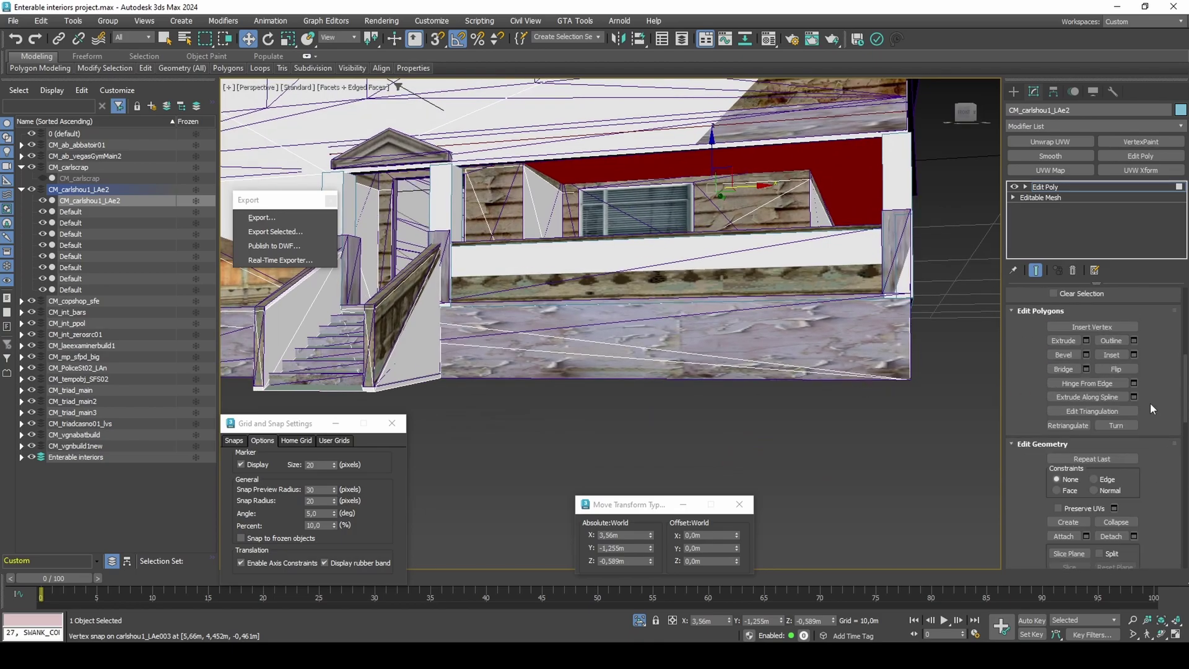
{"action": "left_click", "coordinate": [1123, 368]}
{"action": "middle_click_drag", "start_coordinate": [817, 366], "coordinate": [838, 367]}
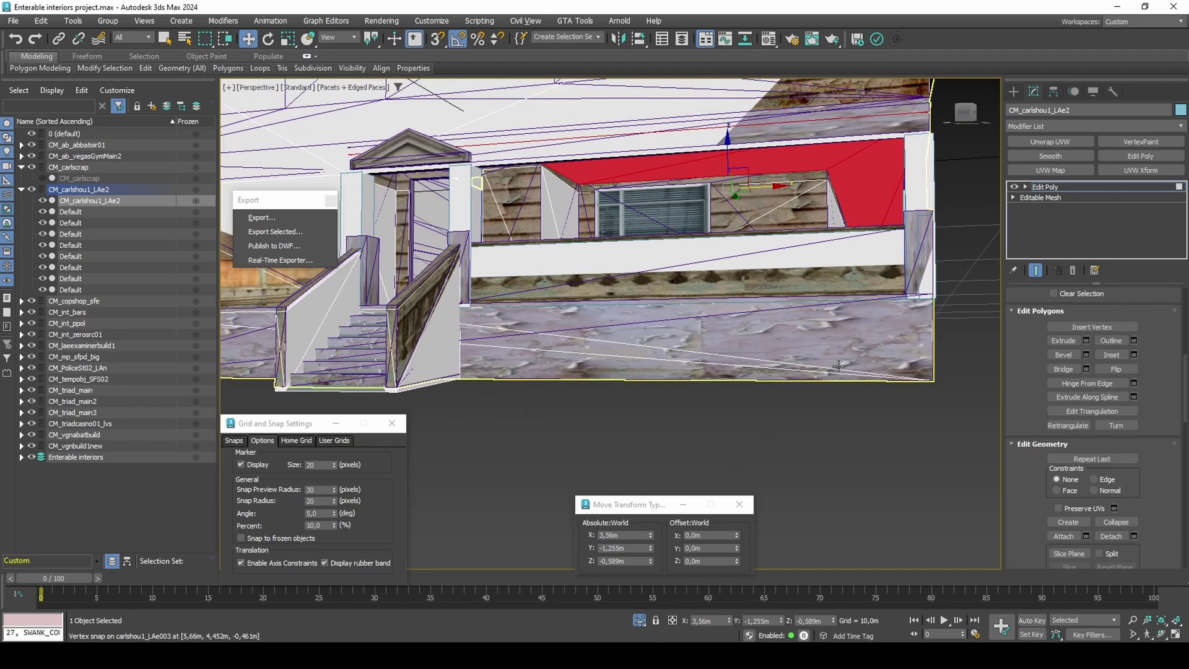
Step: Unhide all hidden polygons of the collision mesh, including the roof
{"action": "middle_click_drag", "start_coordinate": [810, 305], "coordinate": [727, 302], "text": "alt"}
{"action": "scroll", "coordinate": [802, 332], "scroll_direction": "down", "scroll_amount": 8}
{"action": "scroll", "coordinate": [746, 324], "scroll_direction": "up", "scroll_amount": 3}
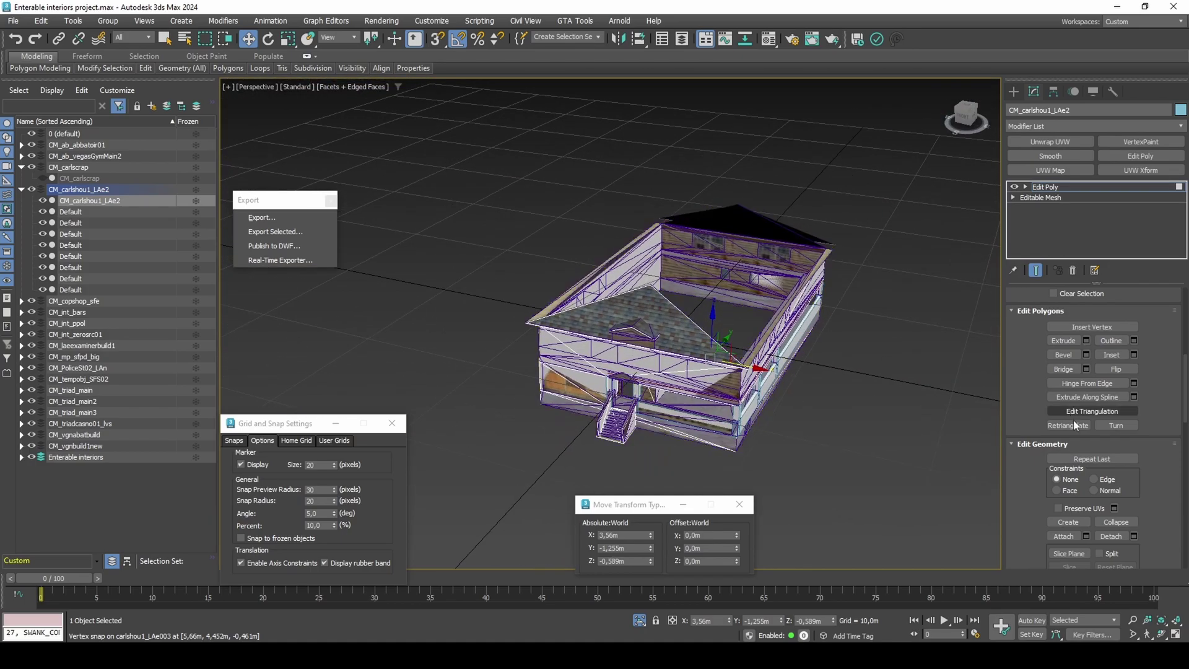
{"action": "scroll", "coordinate": [1074, 423], "scroll_direction": "down", "scroll_amount": 5}
{"action": "left_click", "coordinate": [1116, 488]}
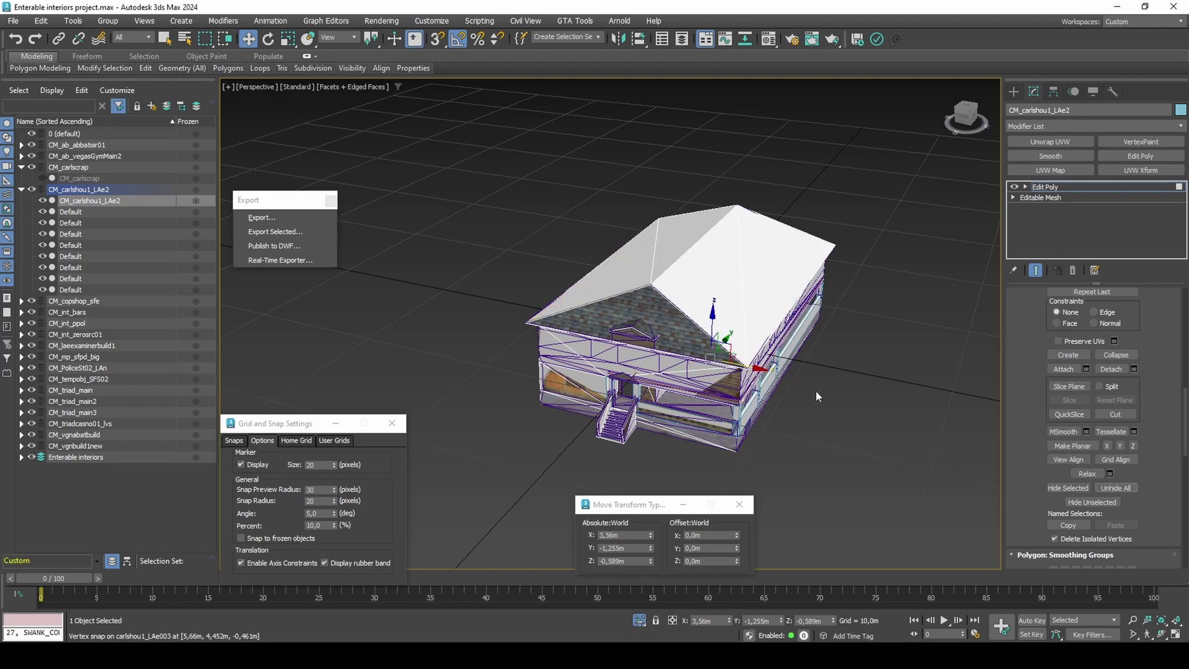
Step: Select the open borders along the roof's lower edge, bridge them and leave border editing
{"action": "key", "text": "3"}
{"action": "left_click", "coordinate": [762, 344]}
{"action": "scroll", "coordinate": [762, 344], "scroll_direction": "up", "scroll_amount": 4}
{"action": "middle_click_drag", "start_coordinate": [773, 347], "coordinate": [770, 302], "text": "alt"}
{"action": "right_click", "coordinate": [803, 196]}
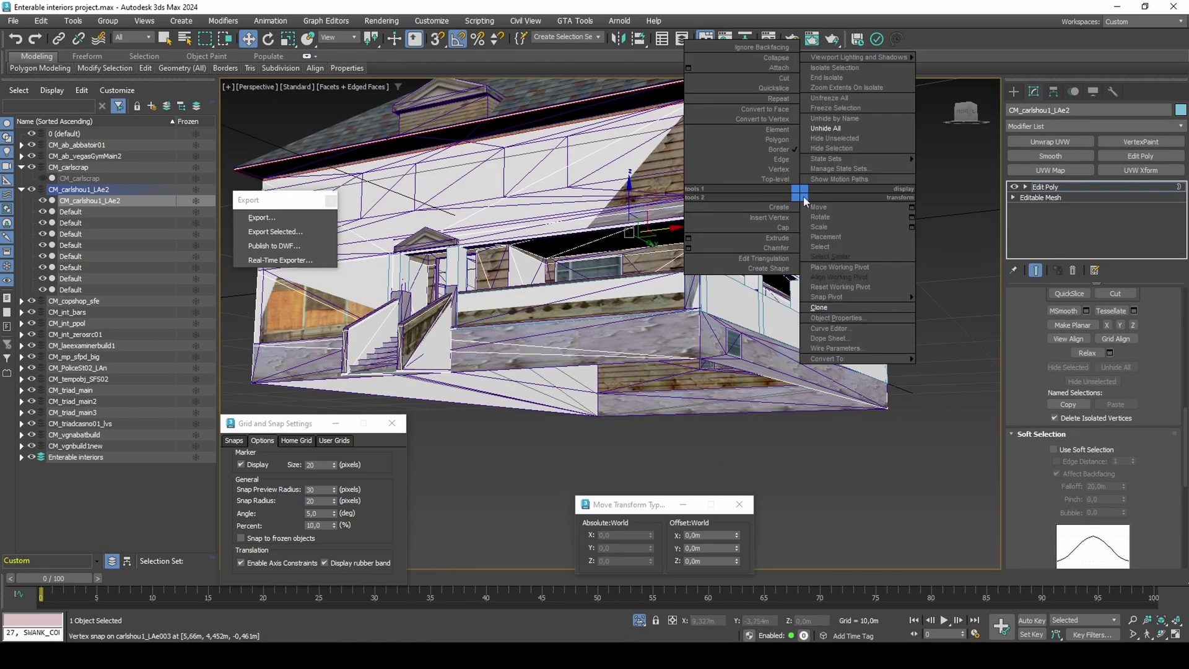
{"action": "left_click", "coordinate": [855, 227]}
{"action": "scroll", "coordinate": [1029, 329], "scroll_direction": "up", "scroll_amount": 4}
{"action": "scroll", "coordinate": [1030, 329], "scroll_direction": "up", "scroll_amount": 4}
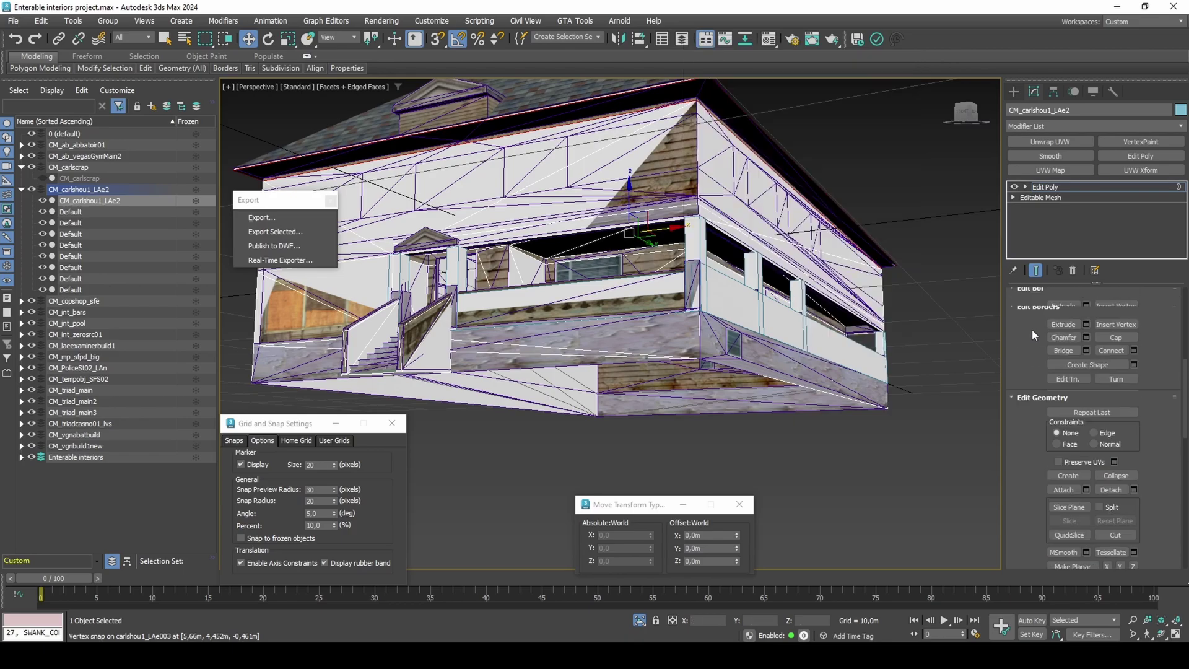
{"action": "left_click", "coordinate": [1070, 426]}
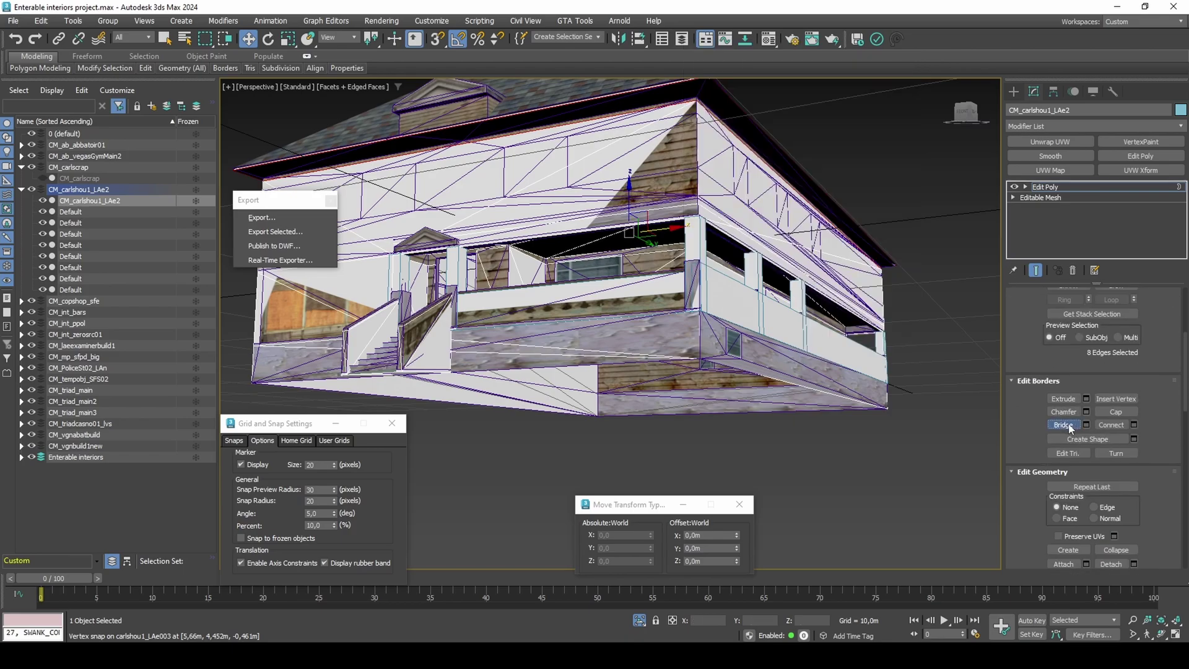
{"action": "middle_click_drag", "start_coordinate": [812, 278], "coordinate": [874, 335]}
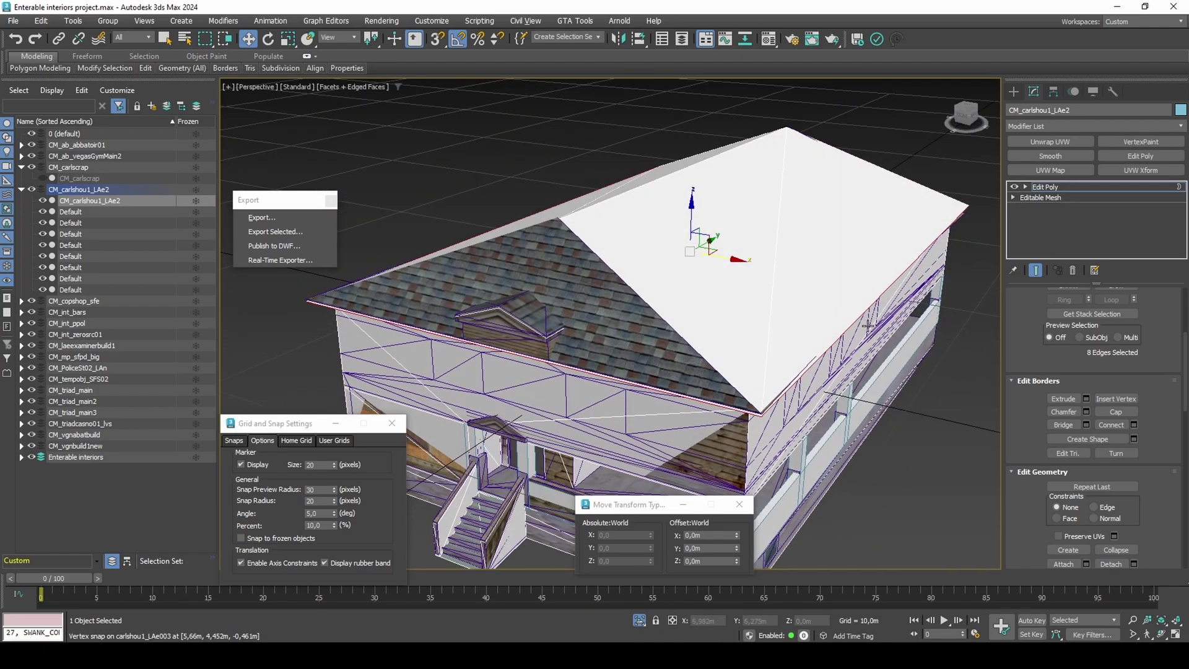
{"action": "scroll", "coordinate": [868, 325], "scroll_direction": "down", "scroll_amount": 3}
{"action": "key", "text": "3"}
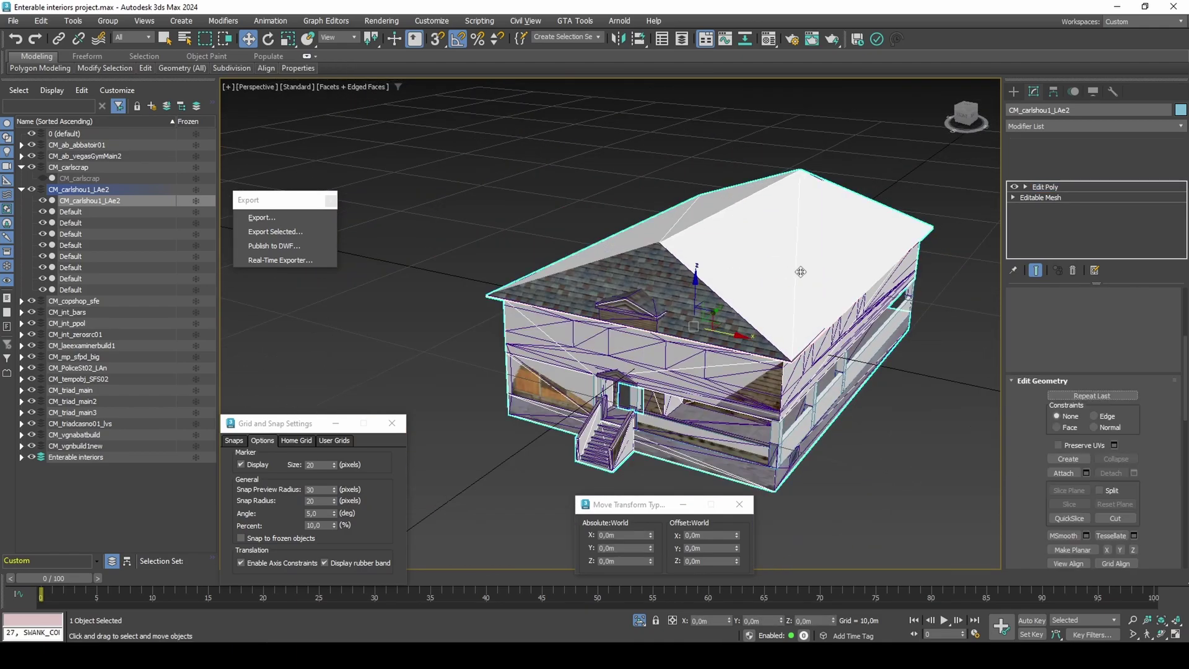
Step: Open the GTA collision tool, name the collision ext and assign CM_carlshou1_LAe2 as its collision mesh
{"action": "left_click", "coordinate": [574, 21]}
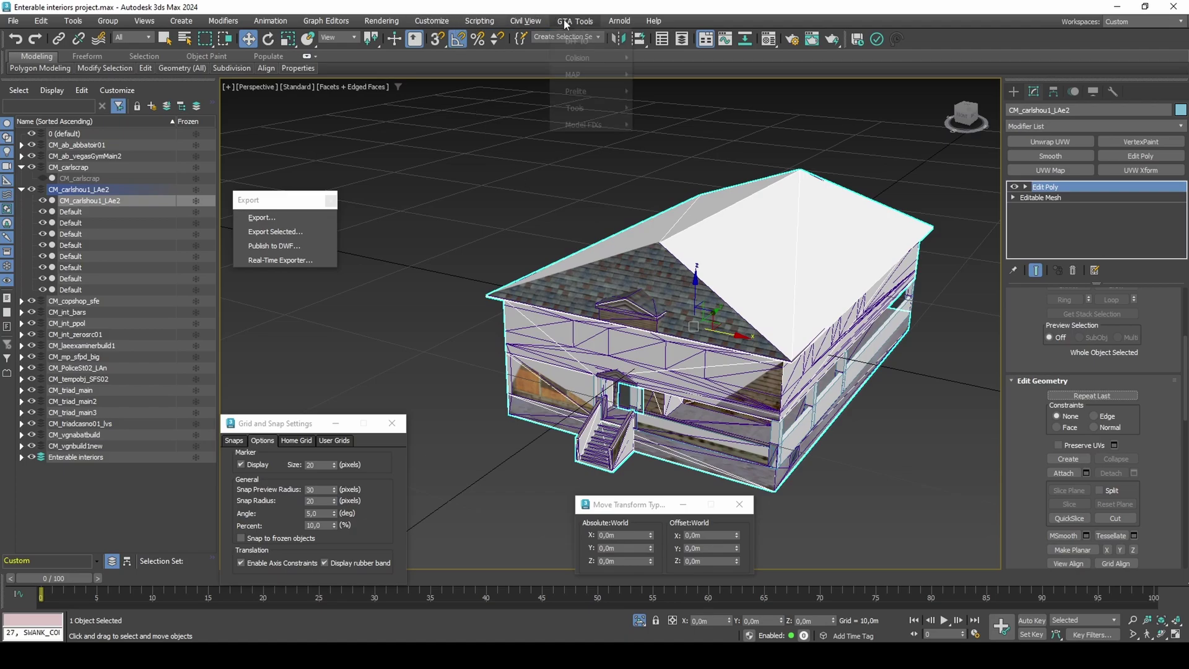
{"action": "mouse_move", "coordinate": [591, 58]}
{"action": "left_click", "coordinate": [658, 60]}
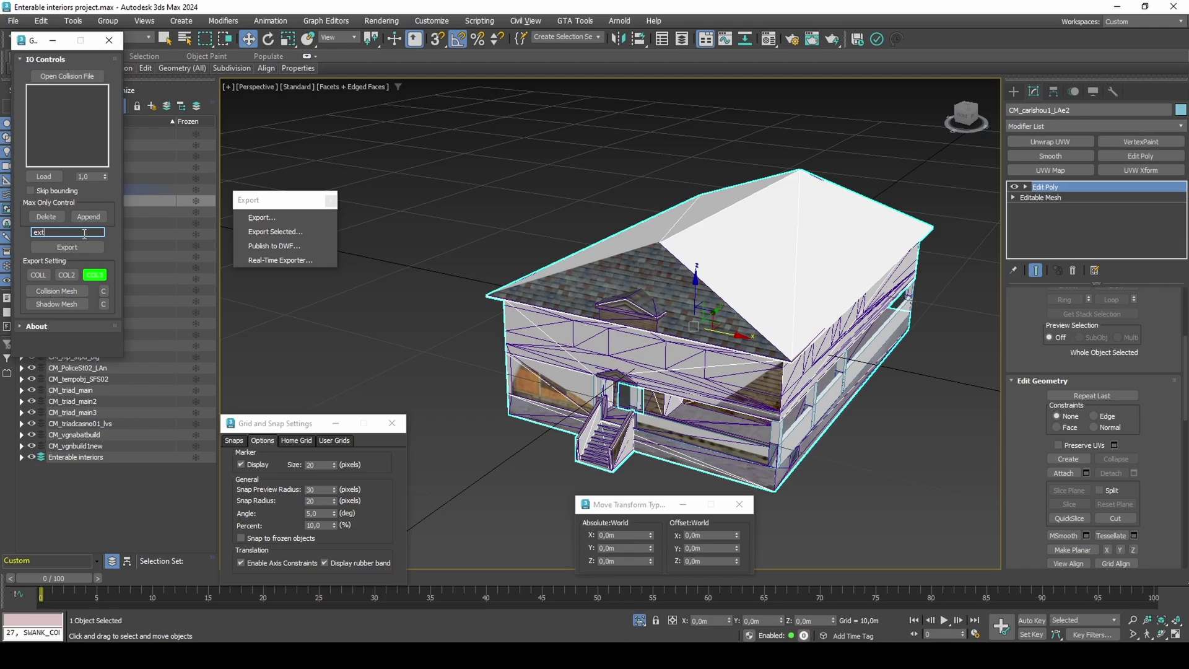
{"action": "left_click", "coordinate": [56, 292]}
{"action": "left_click", "coordinate": [739, 231]}
{"action": "left_click_drag", "start_coordinate": [37, 40], "coordinate": [229, 97]}
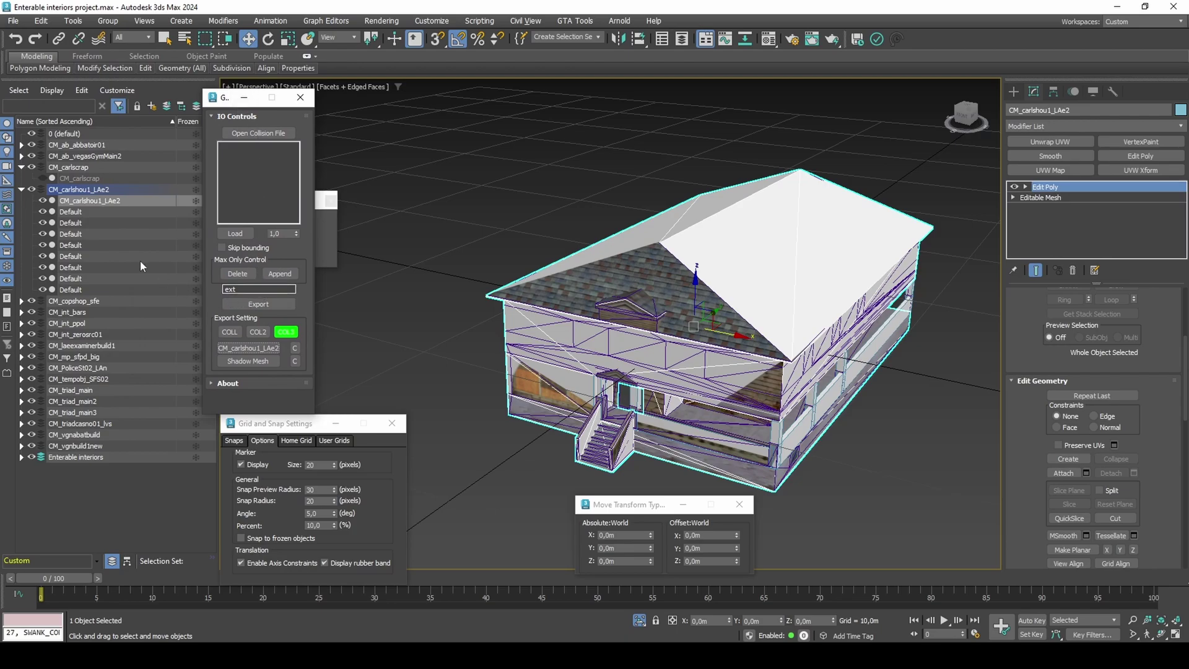
Step: Select CM_carlshou1_LAe2 together with all its Default objects and export the collision as ext in the Extra contents folder
{"action": "left_click", "coordinate": [85, 289], "text": "shift"}
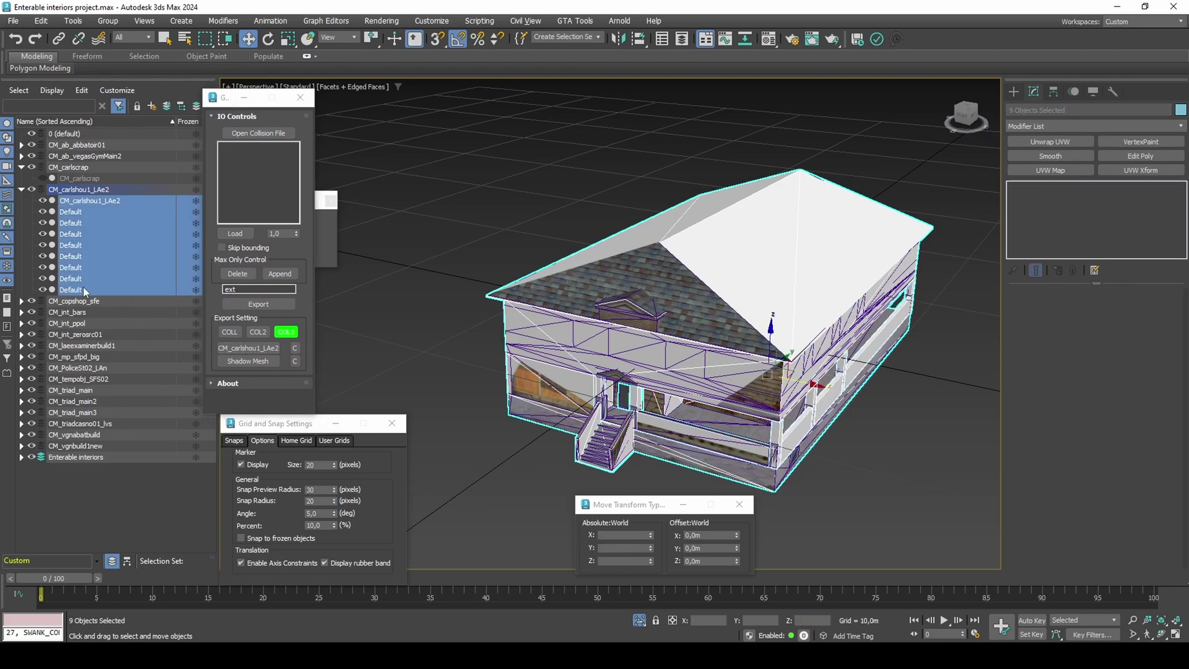
{"action": "left_click", "coordinate": [265, 300]}
{"action": "type", "text": "ext"}
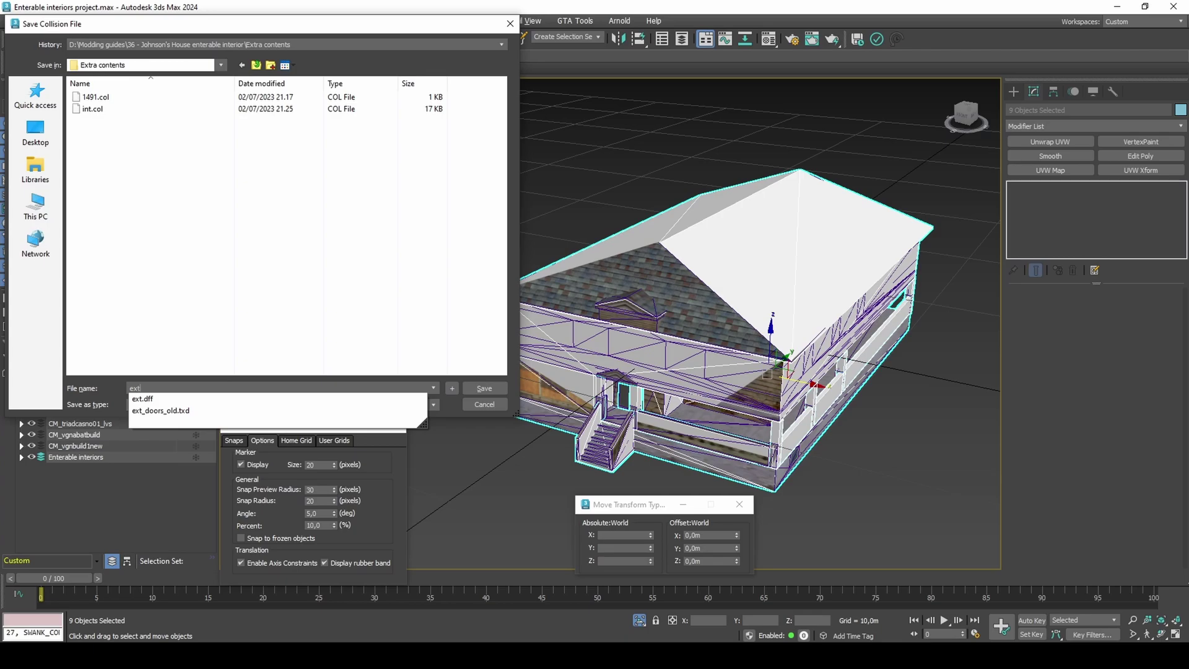
{"action": "key", "text": "Return"}
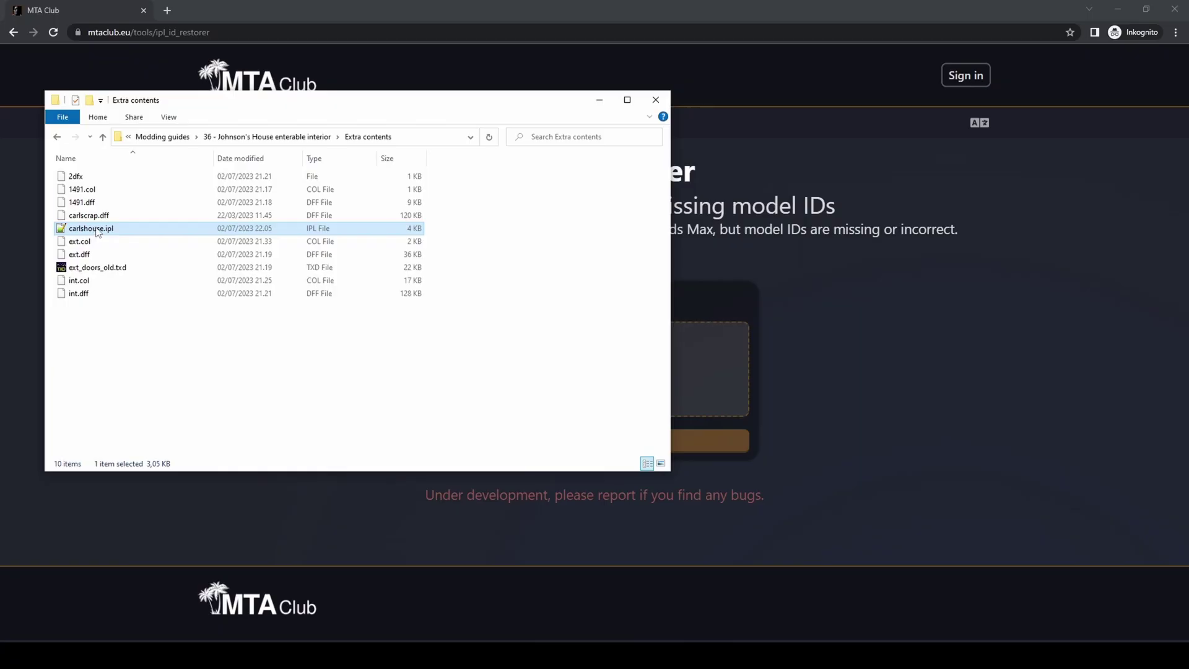
Step: Switch to MTA Club's IPL ID restorer in the browser, load carlshouse.ipl from the Extra contents folder and submit it
{"action": "left_click_drag", "start_coordinate": [96, 232], "coordinate": [710, 369]}
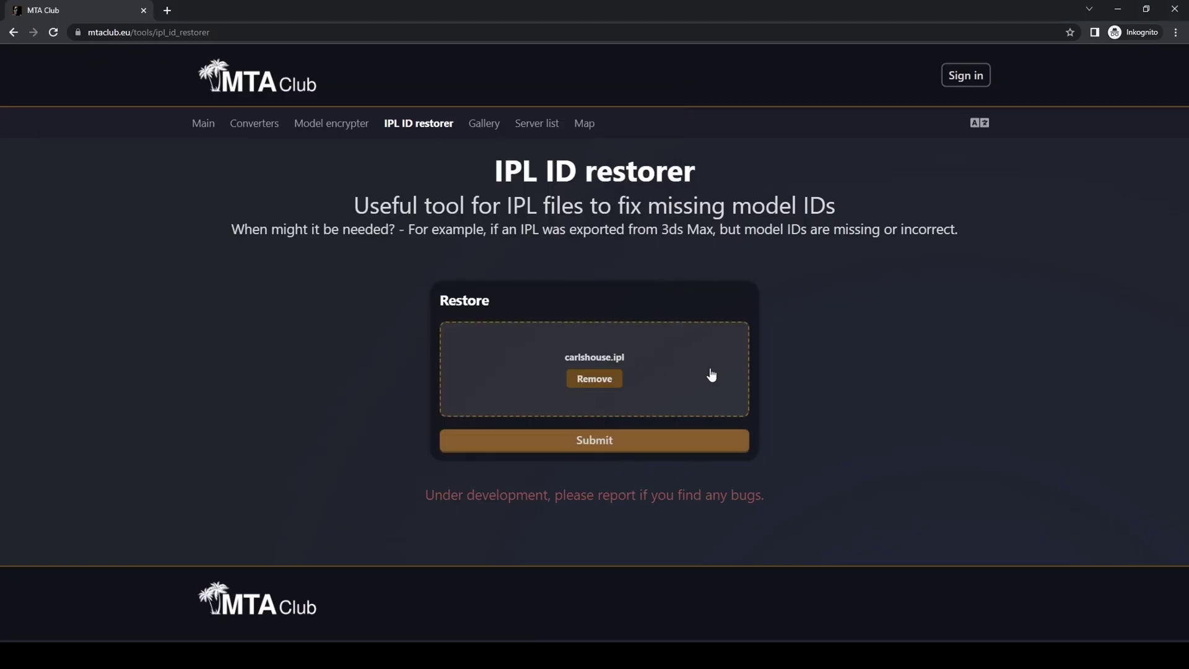
{"action": "left_click", "coordinate": [669, 444]}
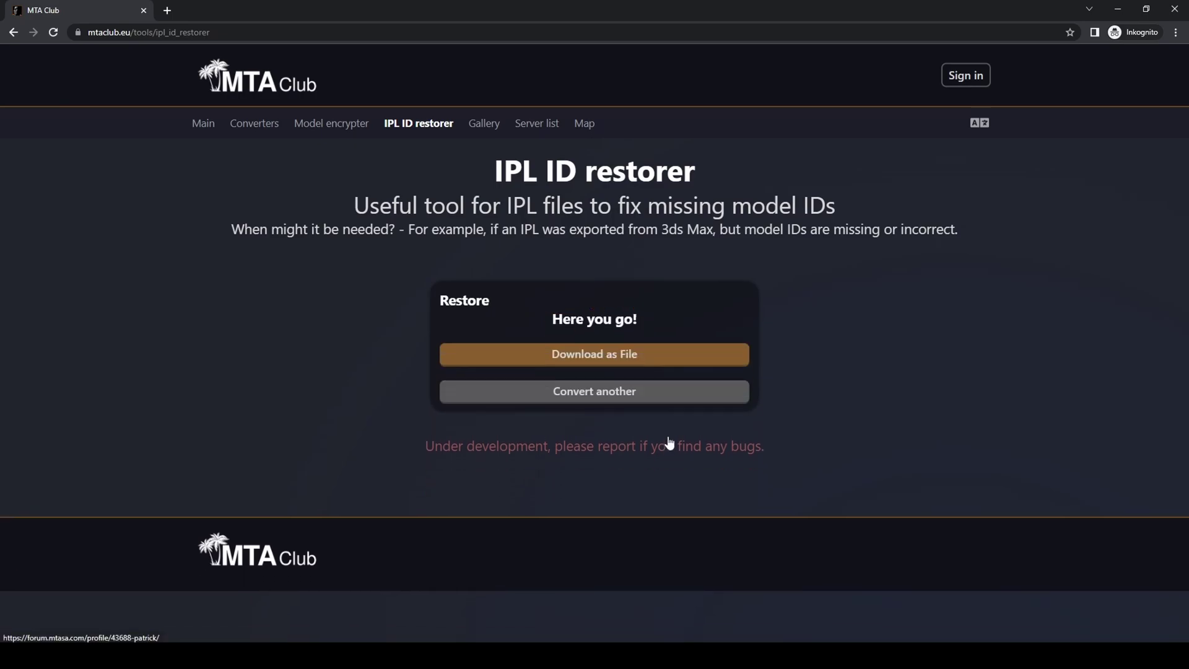
Step: Download the restored carlshouse.ipl, load it into MTA Club's map converter and convert it from IPL to Lua
{"action": "left_click", "coordinate": [648, 364]}
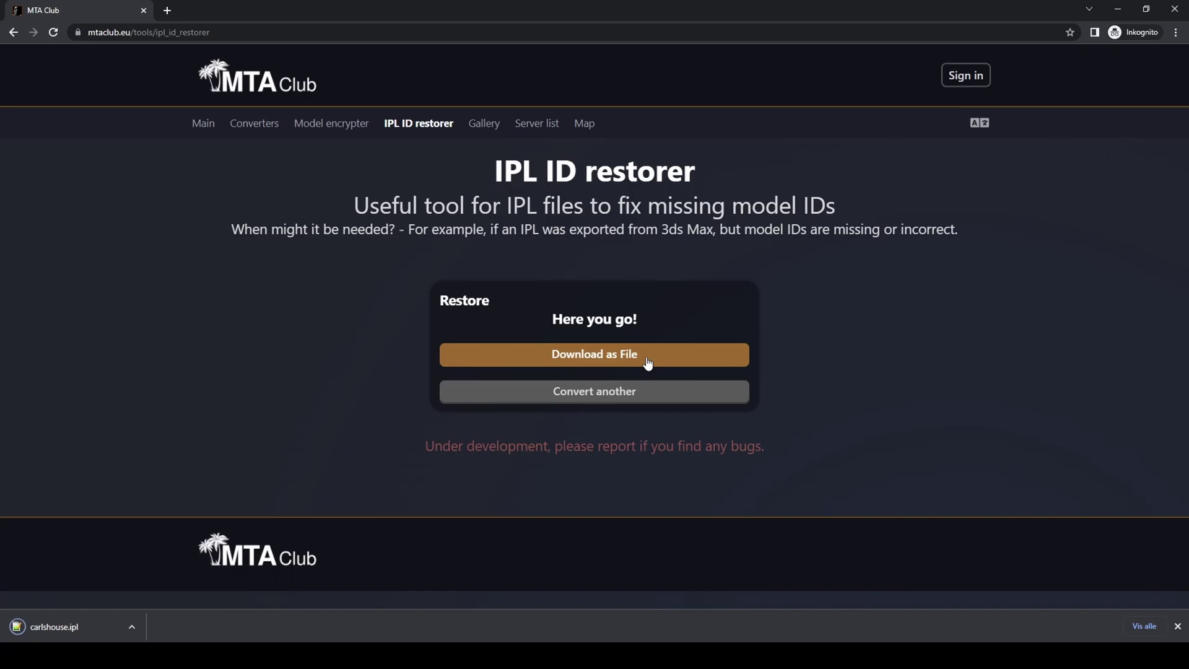
{"action": "left_click_drag", "start_coordinate": [91, 228], "coordinate": [706, 405]}
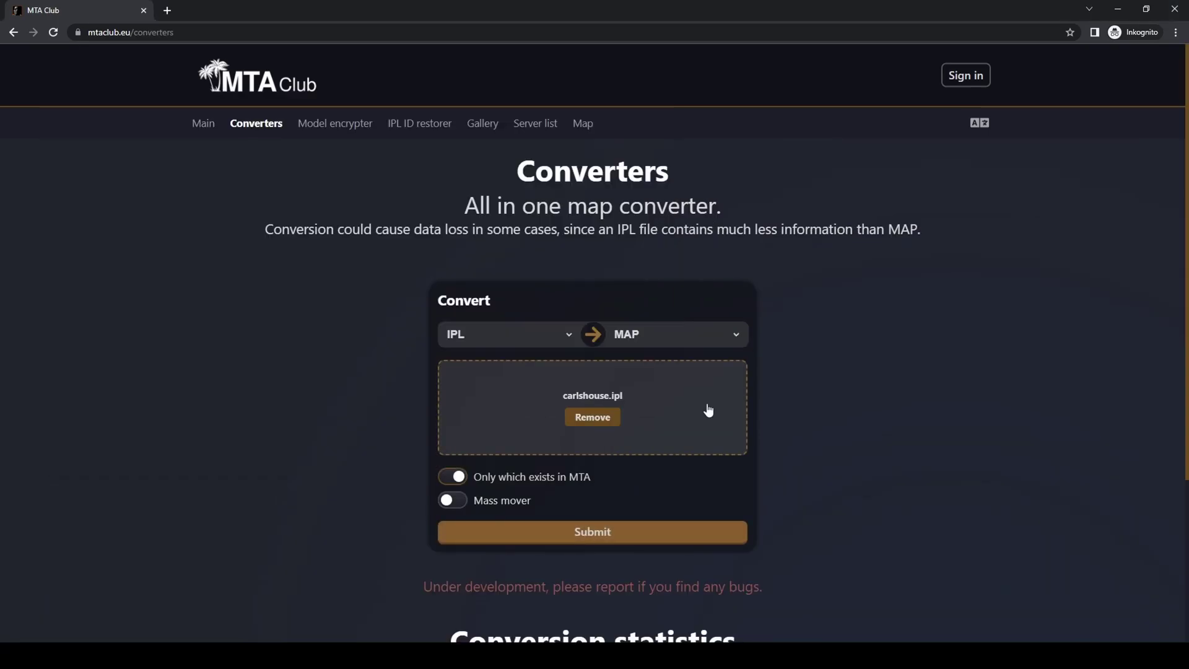
{"action": "left_click", "coordinate": [689, 348]}
{"action": "left_click", "coordinate": [660, 408]}
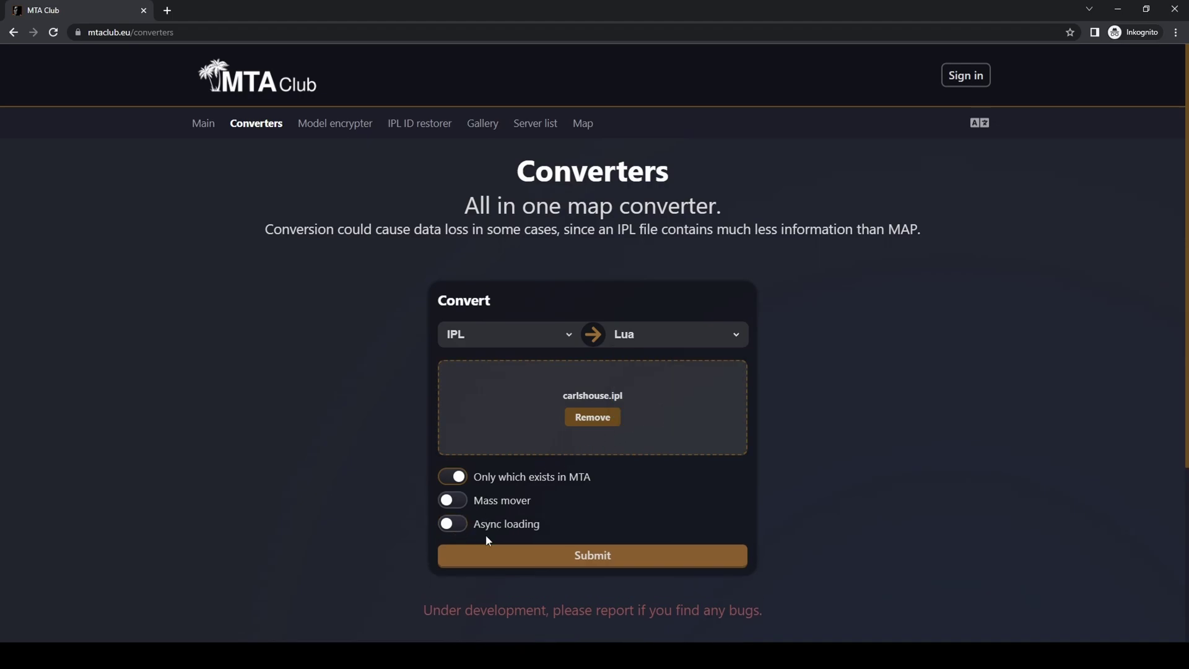
{"action": "left_click", "coordinate": [530, 556]}
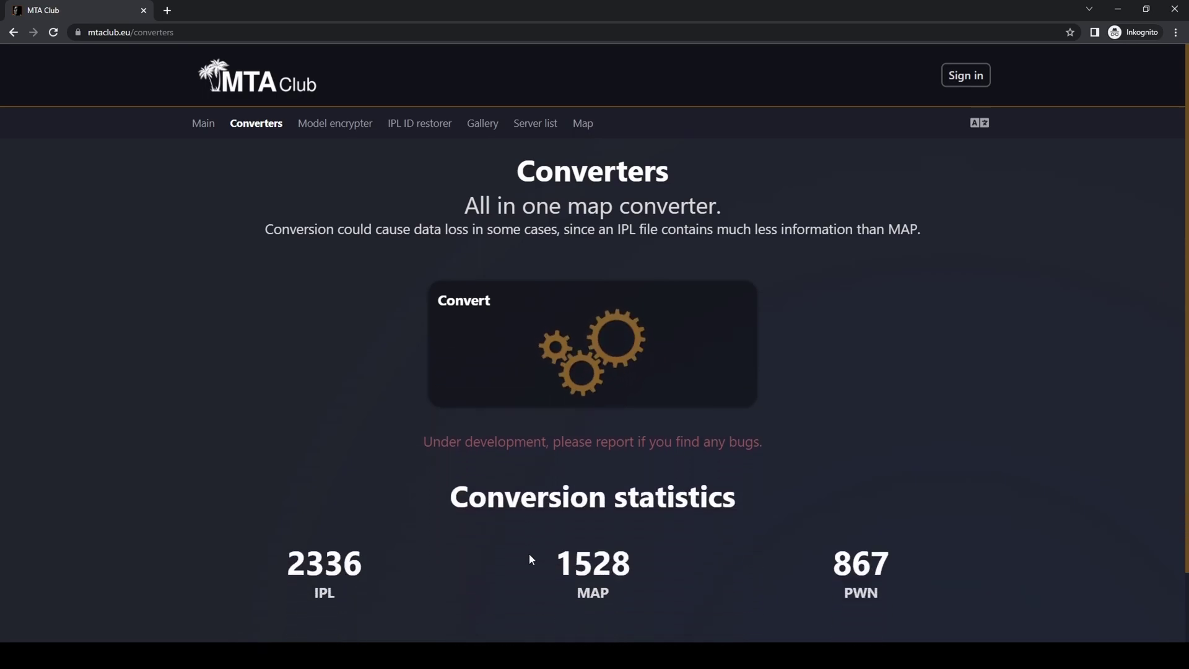
Step: Download the converted archive and extract data.lua, loader.lua and meta.xml into the Extra contents folder
{"action": "left_click", "coordinate": [579, 354]}
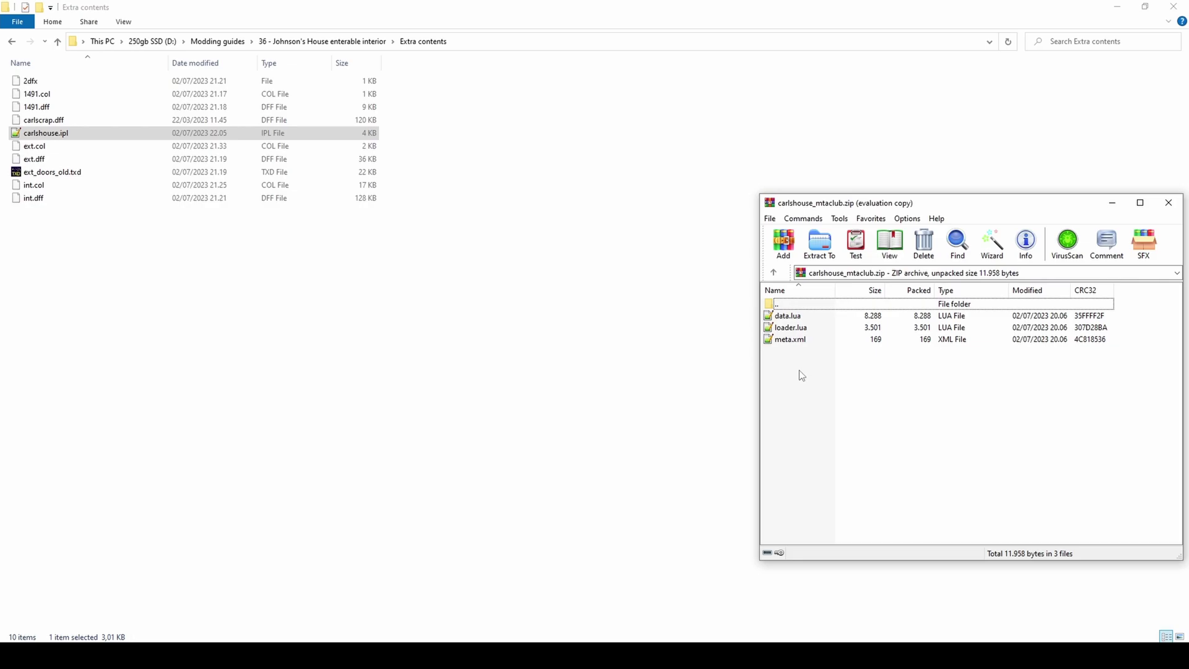
{"action": "left_click_drag", "start_coordinate": [802, 375], "coordinate": [670, 307]}
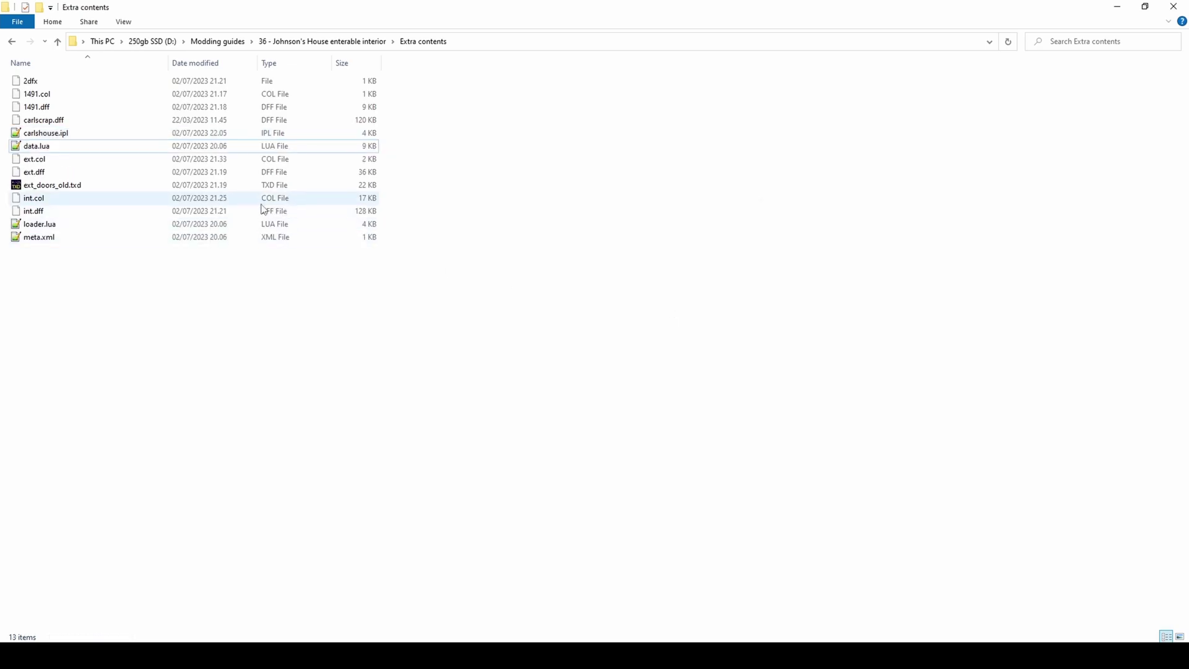
Step: Open data.lua and add removeWorldModel(17697, 10, 2494, -1696, 17, -1) and removeWorldModel(17768, 10, 2494, -1696, 17, -1) below the objects table
{"action": "double_click", "coordinate": [186, 146]}
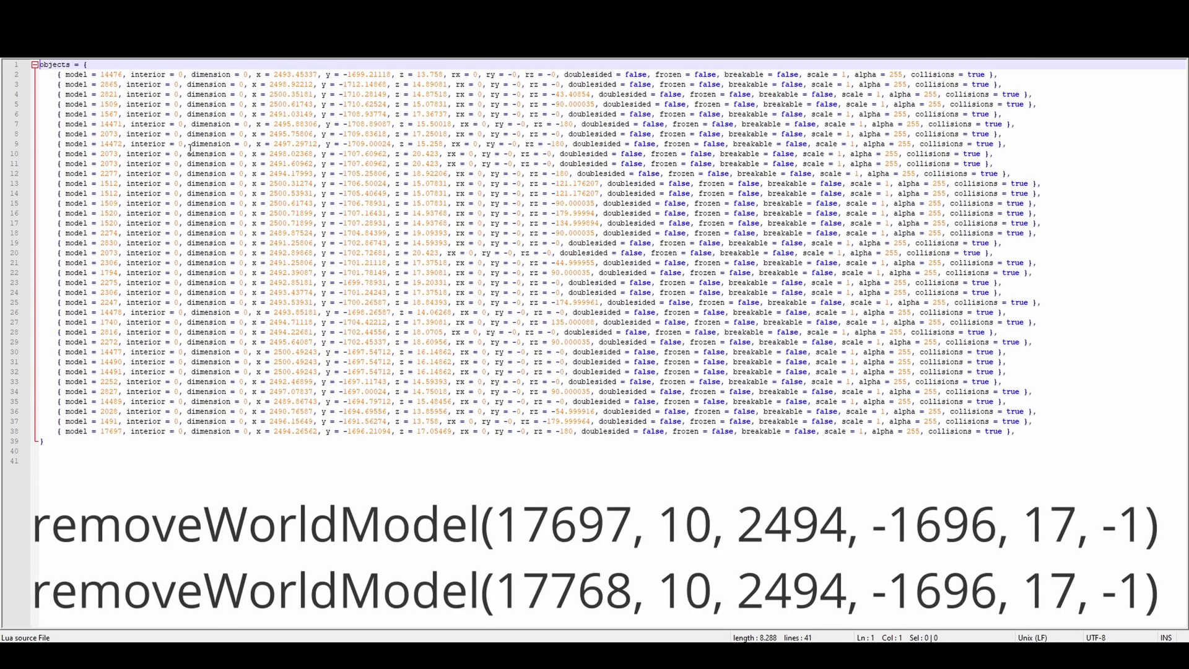
{"action": "left_click", "coordinate": [322, 454]}
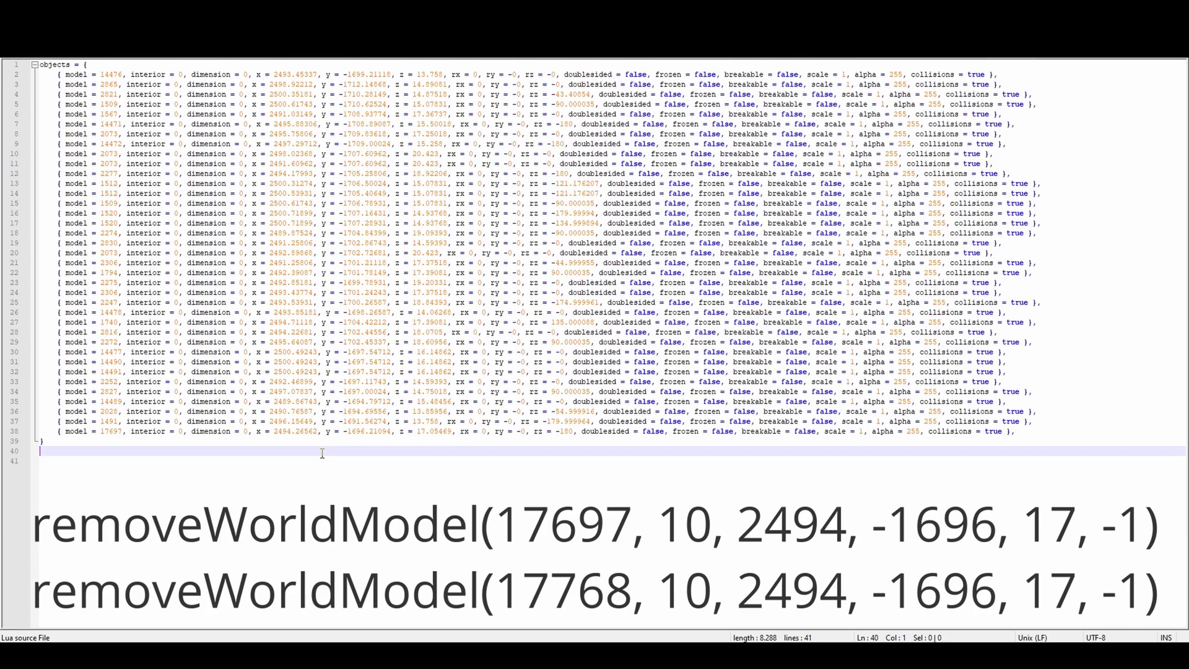
{"action": "type", "text": "removeWorldModel(17697, 10, 2494, -1696, 17, -1) removeWorldModel(17768, 10, 2494, -1696, 17, -1)"}
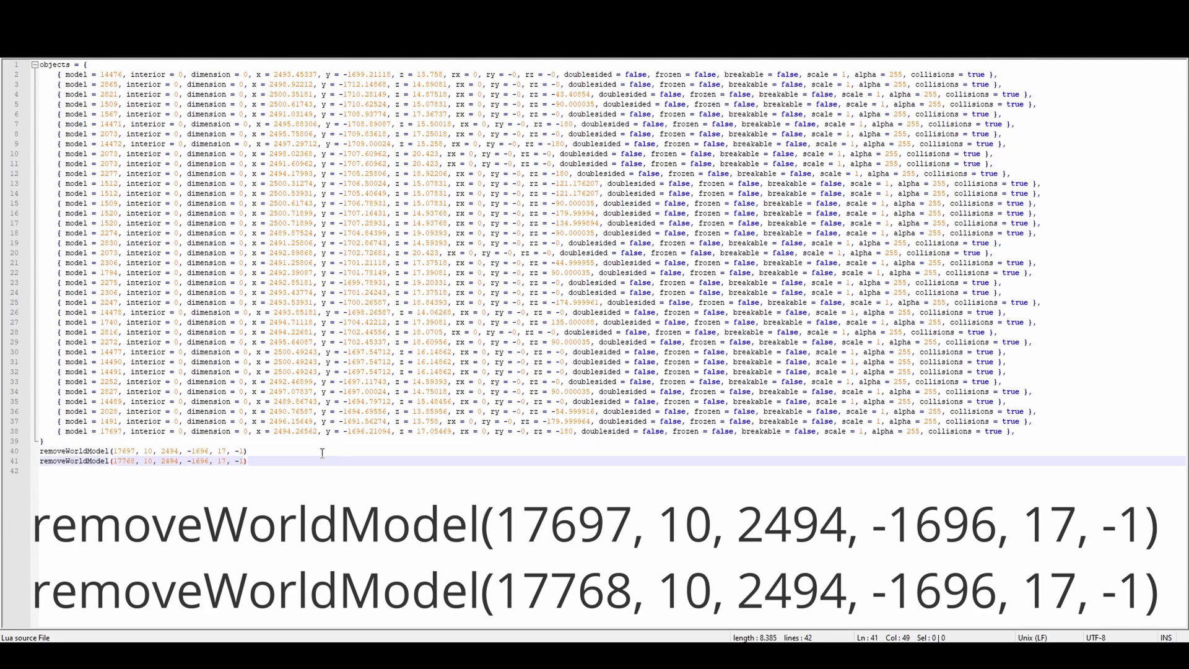